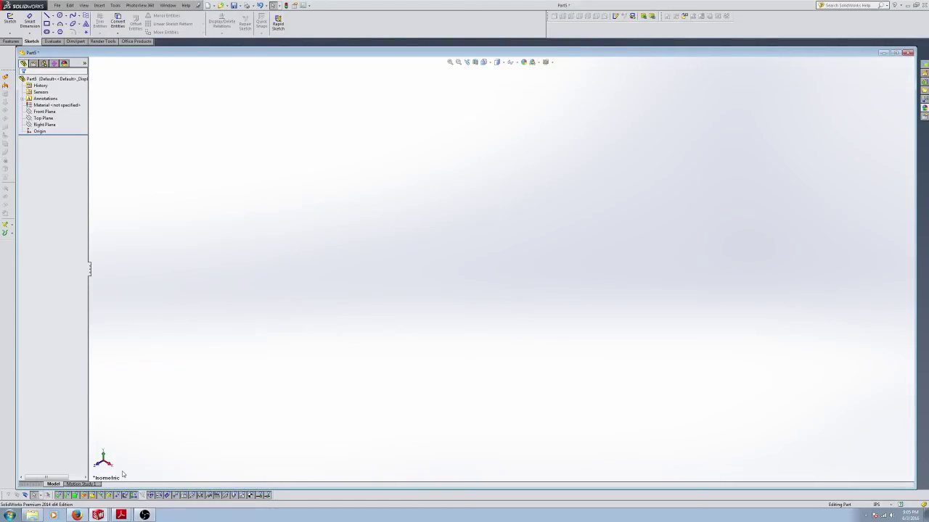
Step: Examine the D1151S vise photos, drawings and technical data in the 5th Axis catalog PDF in Adobe Reader, and return to SolidWorks
left_click(121, 515)
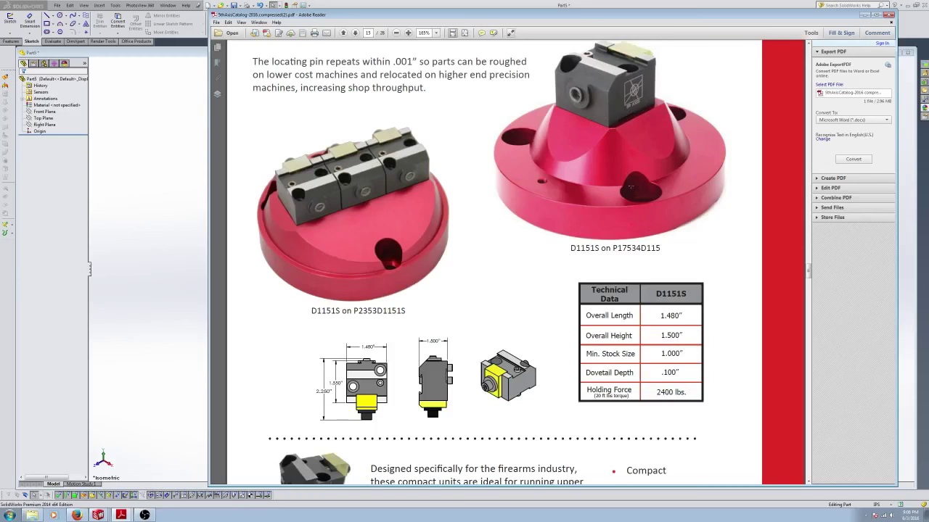
left_click(864, 14)
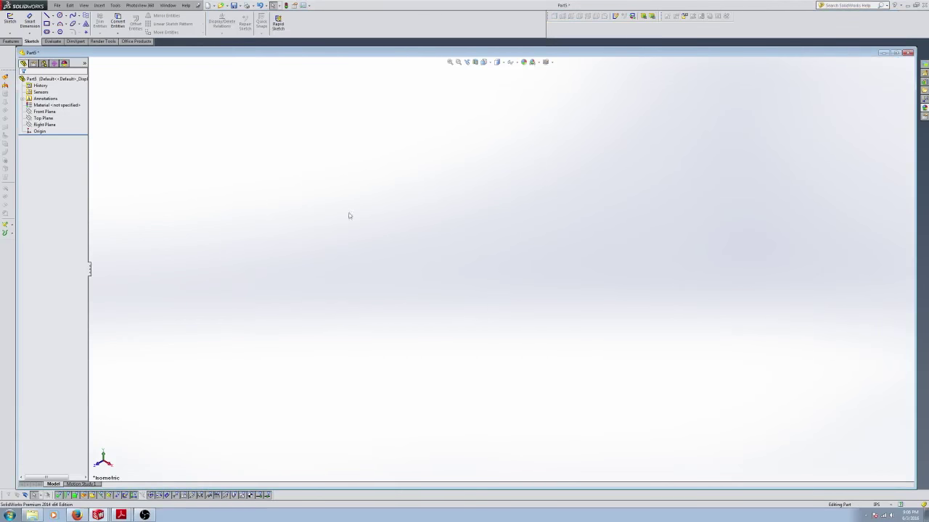
Step: Start a sketch on the Front Plane with construction lines through the origin, horizontal about 5.2 in and vertical about 6 in long
left_click(41, 112)
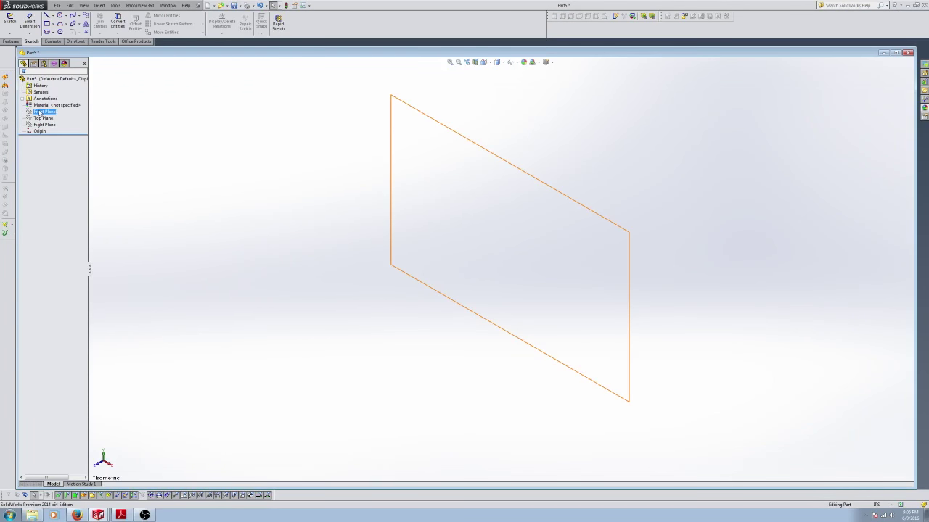
left_click(47, 112)
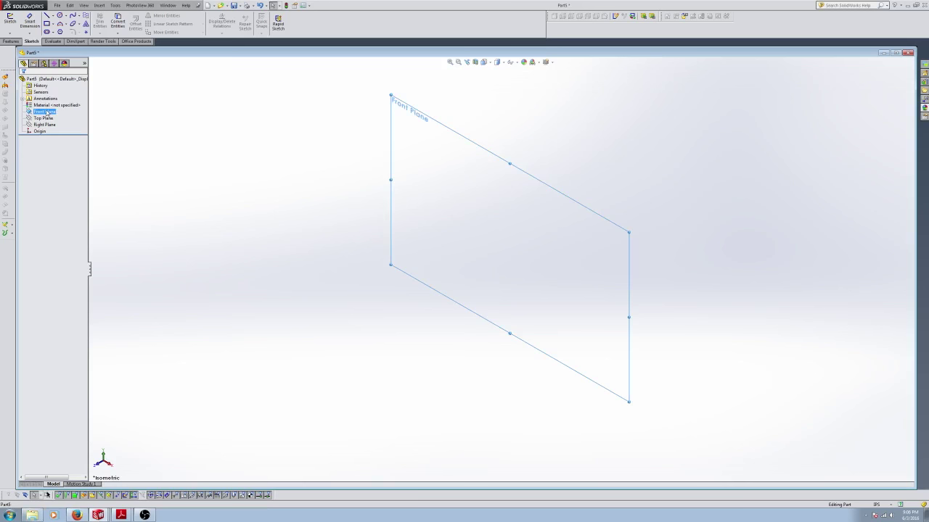
left_click(10, 19)
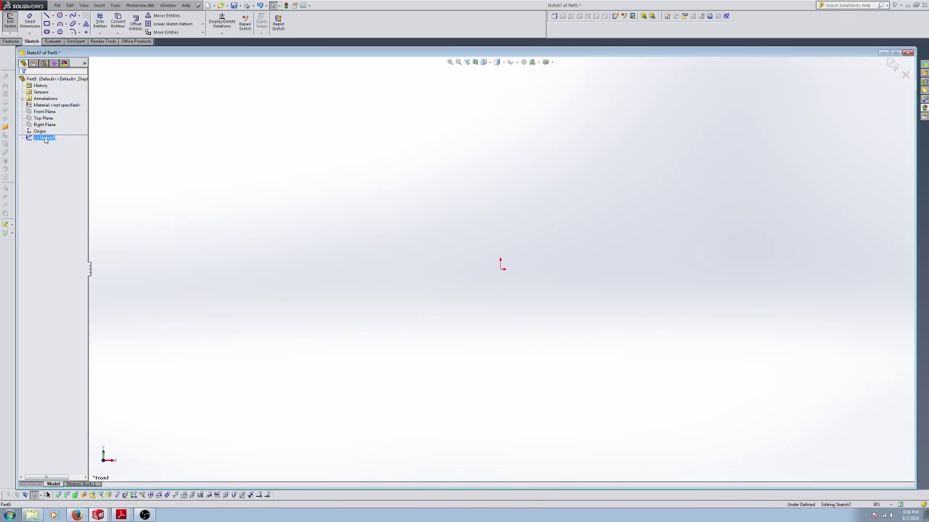
left_click(47, 15)
left_click(34, 164)
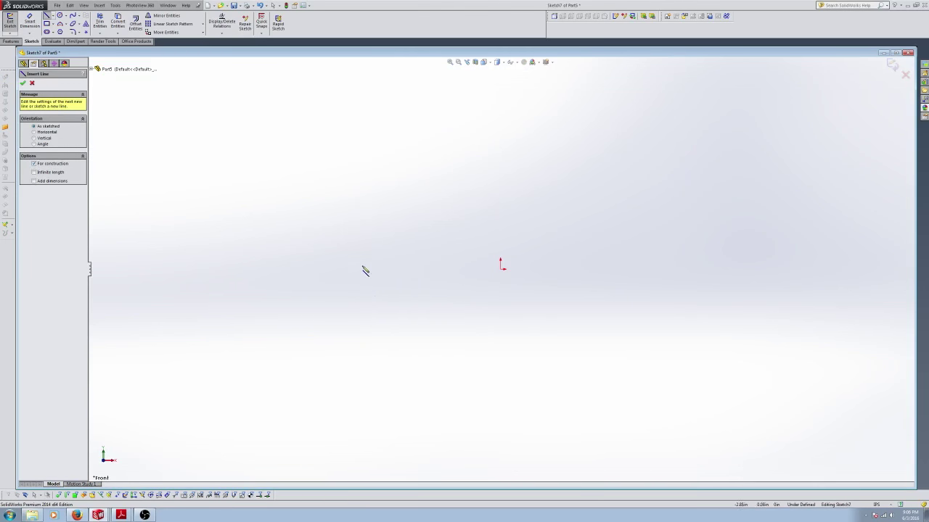
mouse_move(380, 270)
left_mouse_down()
mouse_move(628, 257)
mouse_move(628, 269)
left_mouse_up()
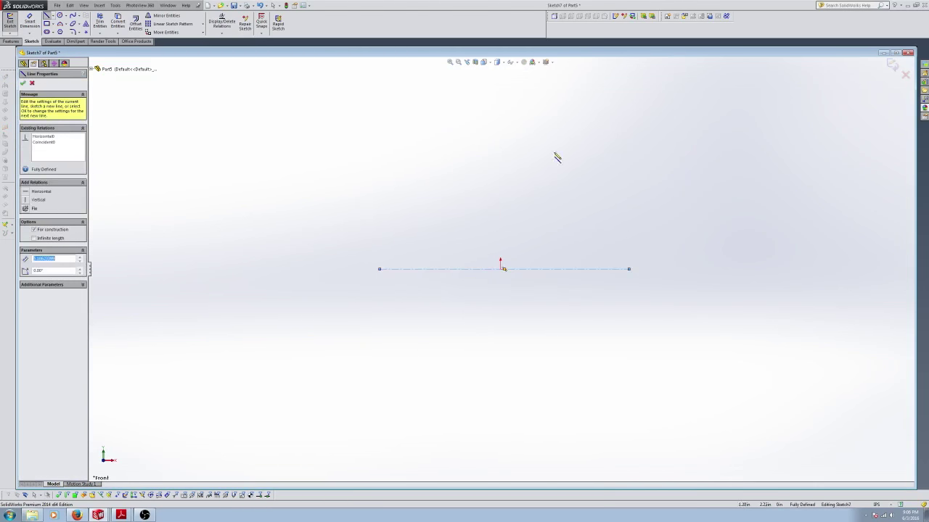
left_click_drag(500, 103, 501, 391)
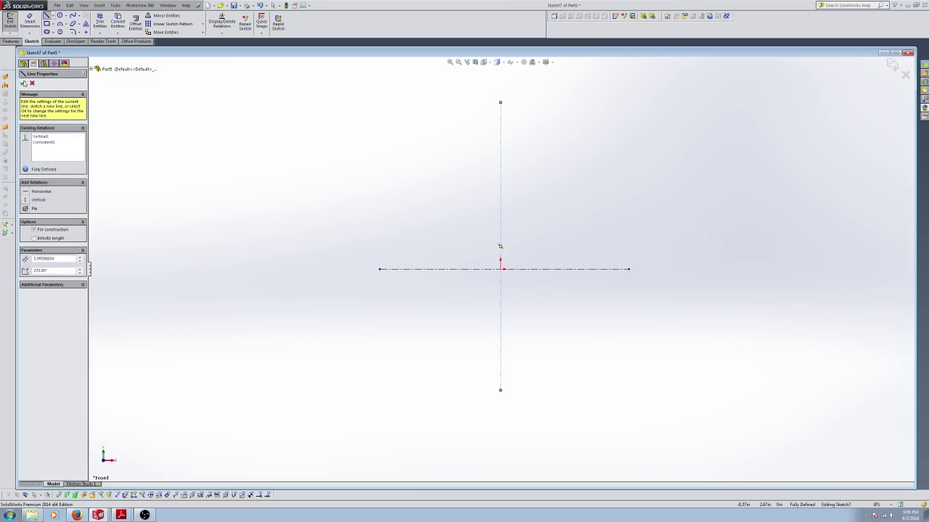
left_click(22, 82)
Step: Sketch a closed stepped half profile with solid lines from the origin, about 1.7 in high and 1.15 in wide, with a sloped shoulder
left_click(33, 164)
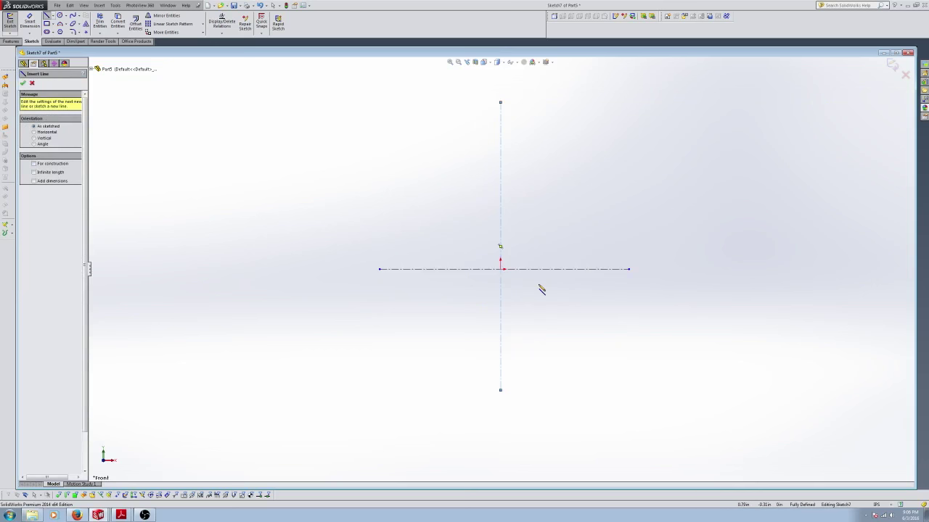
scroll(544, 290, "down", 3)
scroll(510, 262, "up", 2)
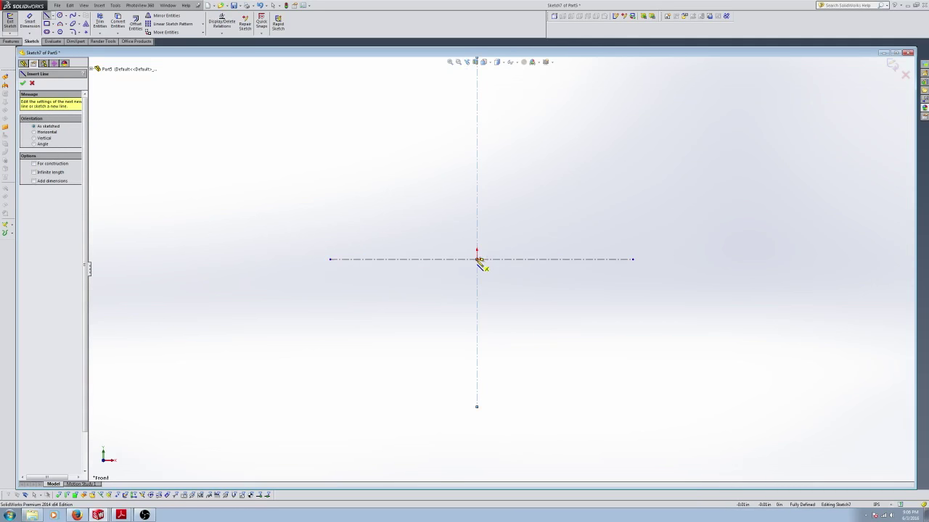
left_click(477, 259)
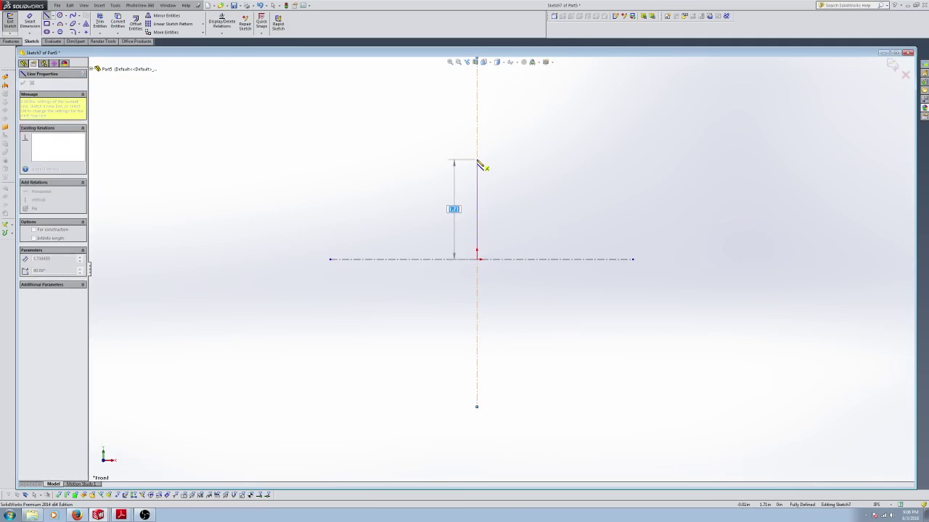
left_click(477, 159)
left_click(498, 159)
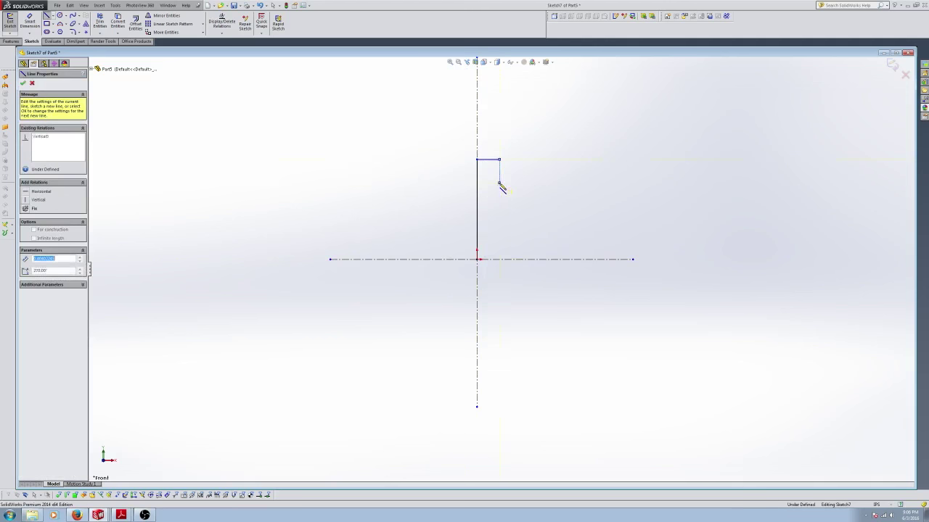
left_click(498, 182)
left_click(543, 221)
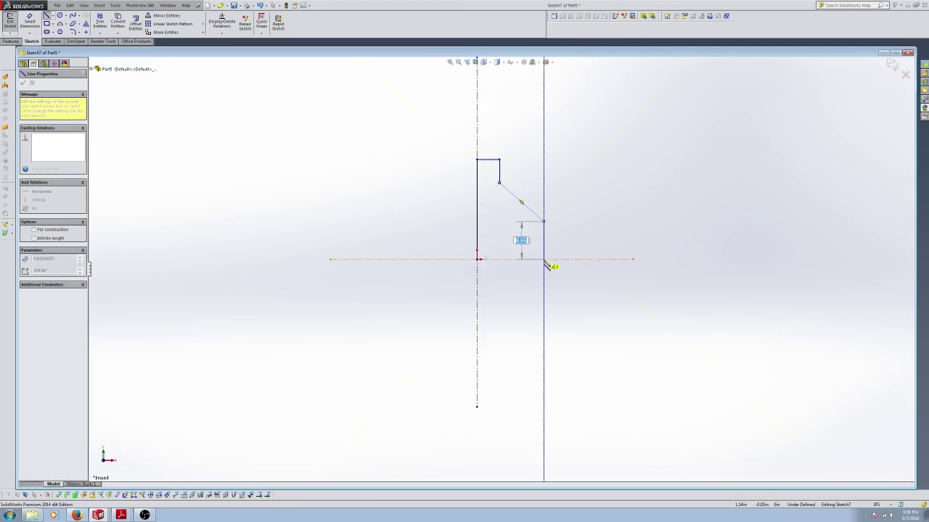
left_click(545, 259)
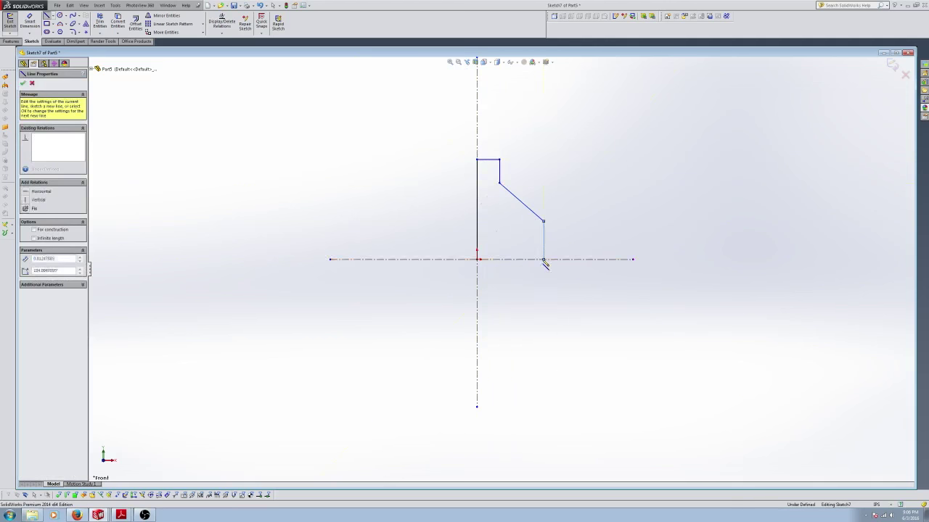
left_click(479, 260)
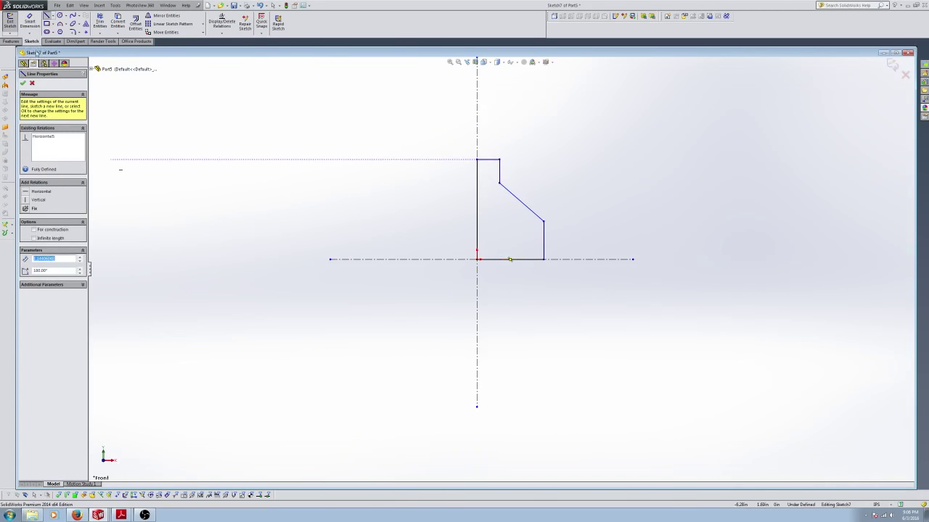
left_click(25, 85)
Step: Dimension the profile's overall height between its top and bottom edges as 5.375/2 in
scroll(535, 216, "down", 1)
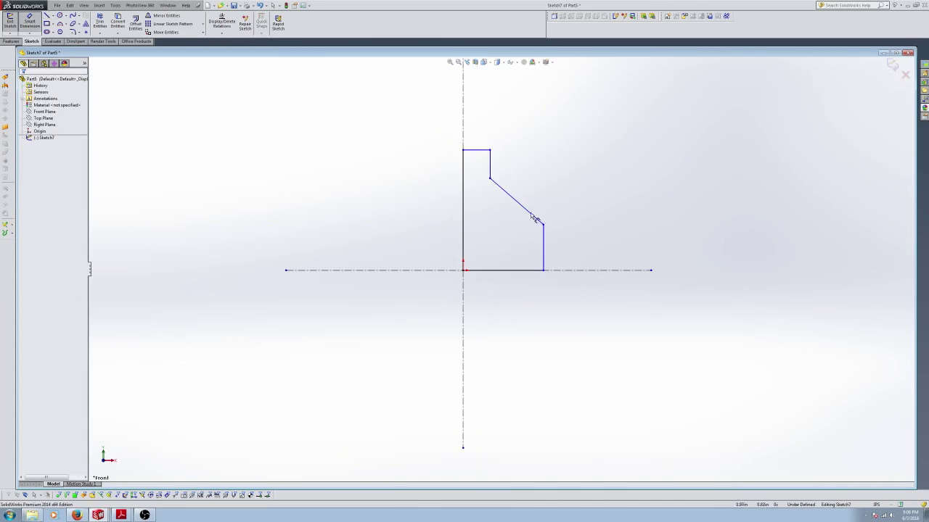
left_click(480, 151)
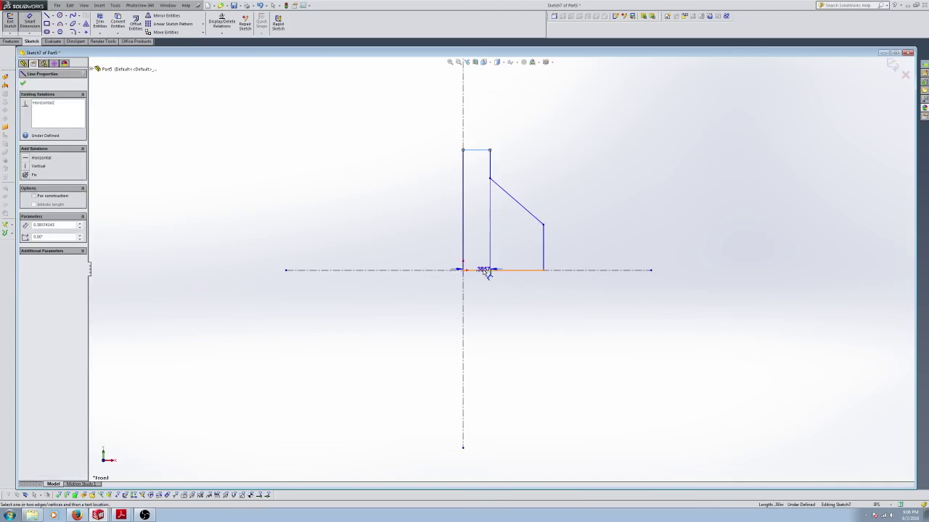
left_click(488, 271)
left_click(404, 210)
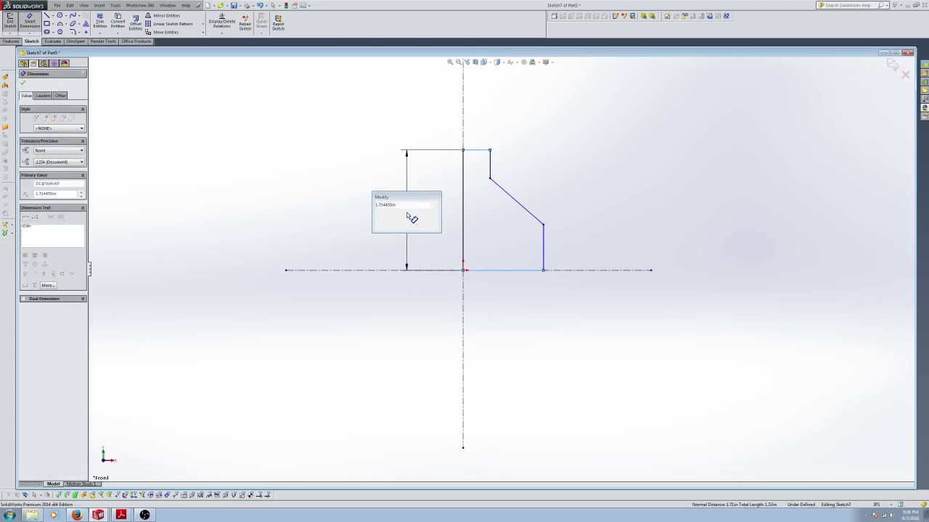
type("5")
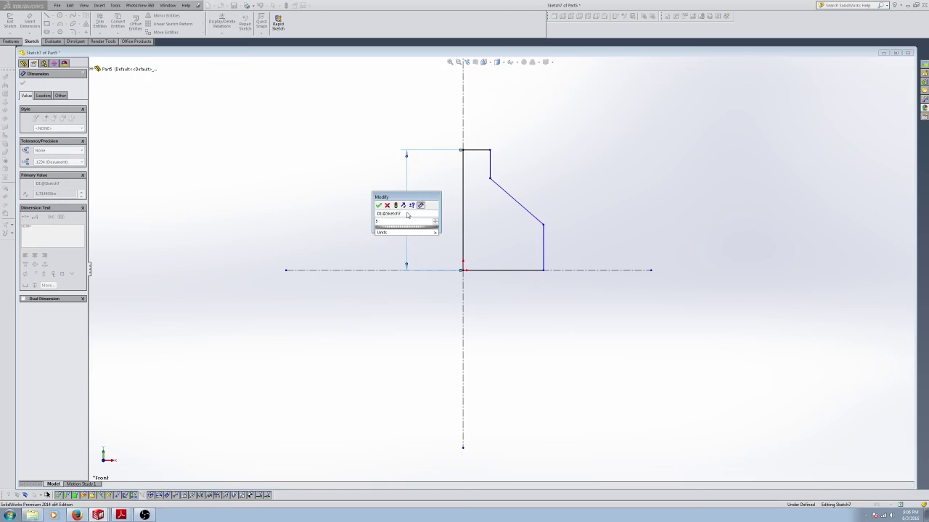
type(".375")
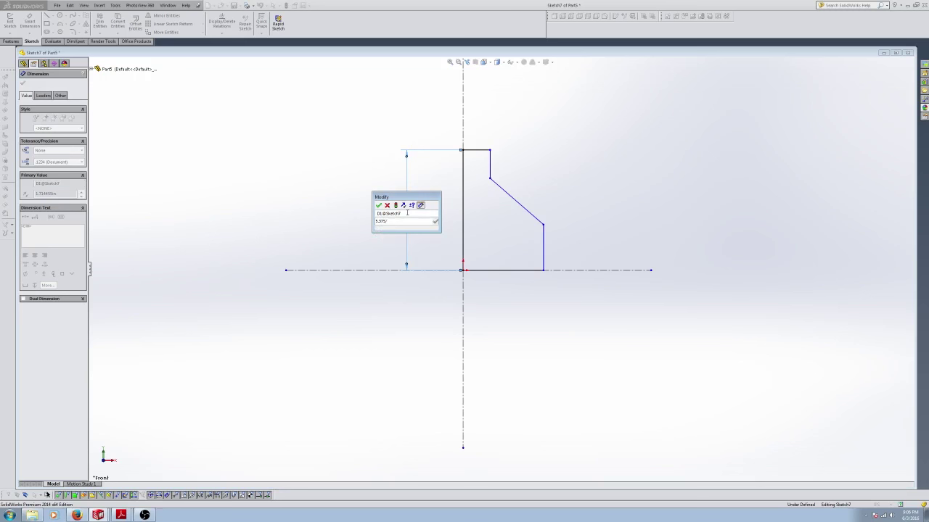
type("/2")
key("Return")
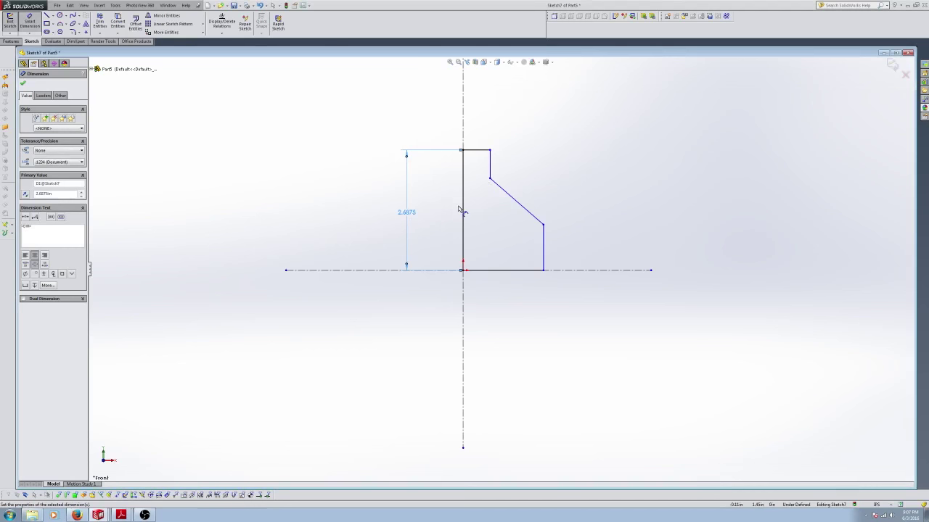
Step: Set the profile's overall height dimension to 2.65 in and finish dimensioning
double_click(408, 214)
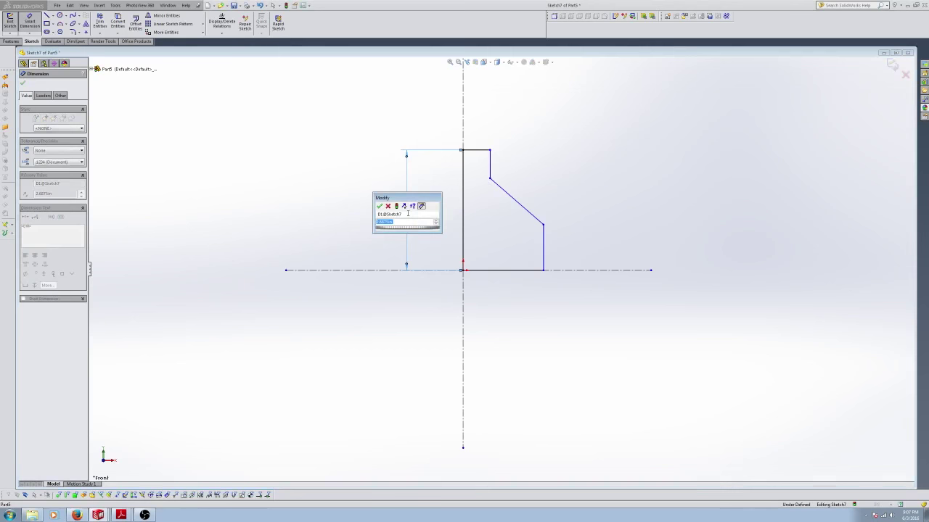
type("2.85")
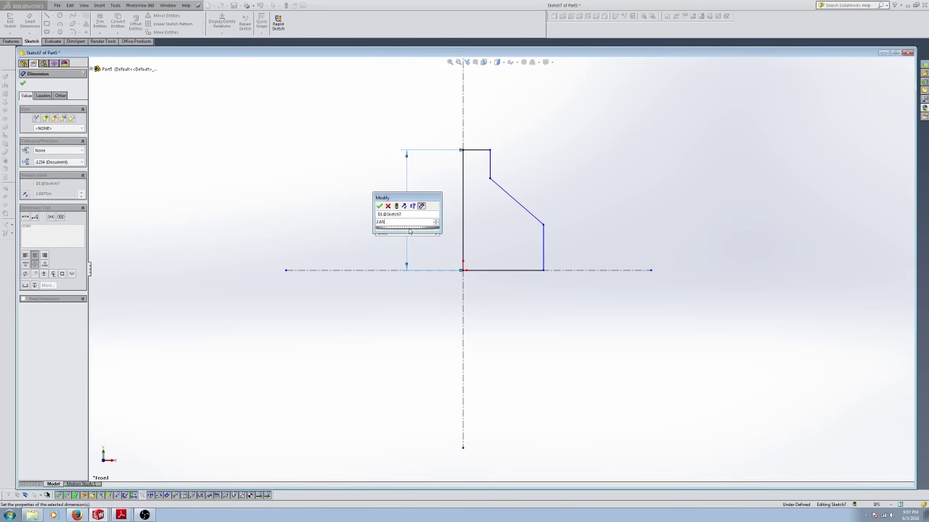
key("Return")
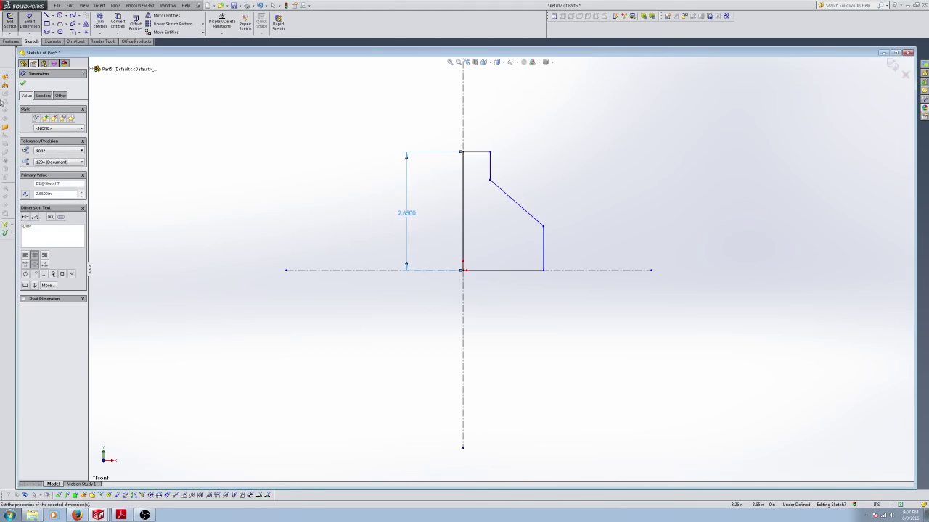
left_click(24, 84)
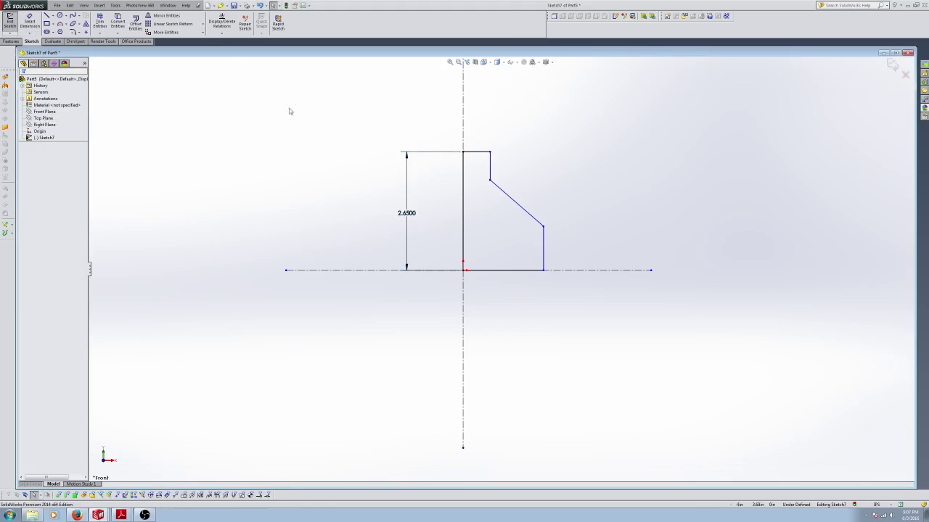
Step: Dimension the width of the profile's upper neck from the centre edge to the short vertical edge as 0.15in + 10mm
scroll(462, 210, "down", 3)
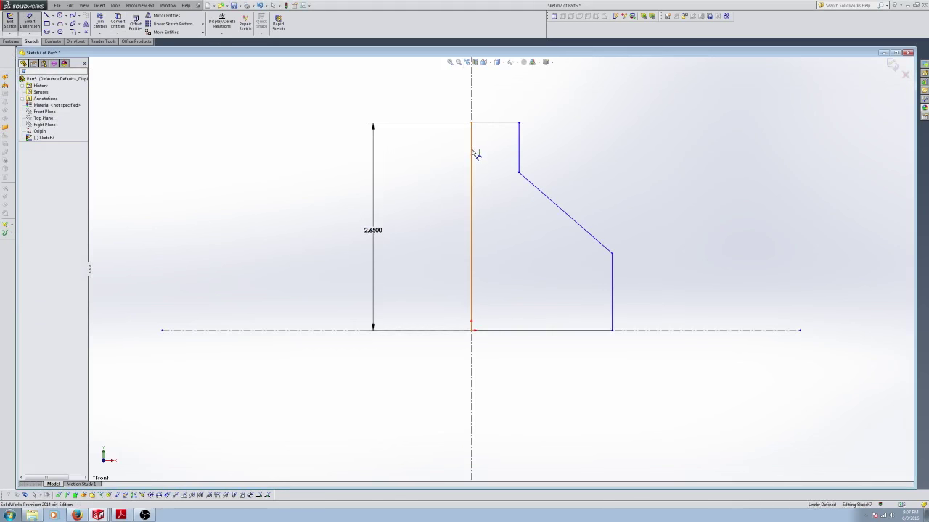
left_click(474, 149)
left_click(519, 154)
scroll(538, 134, "up", 3)
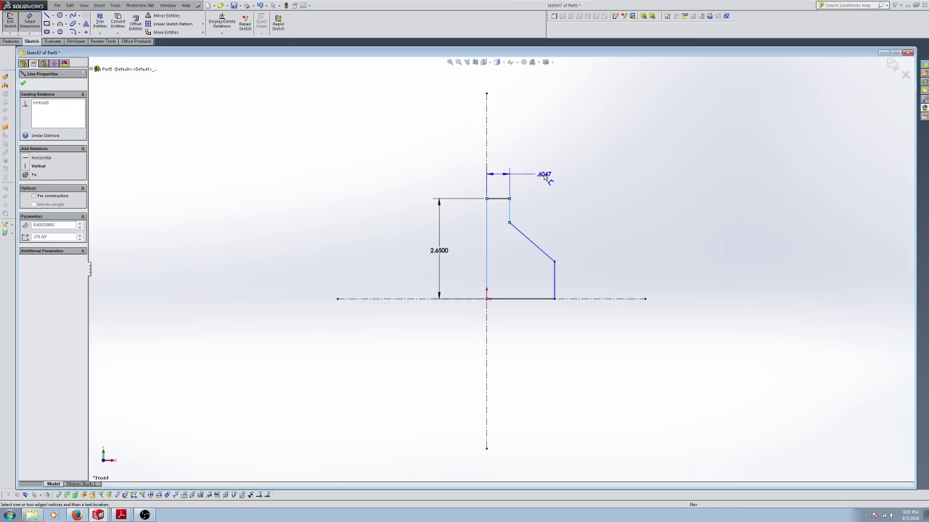
left_click(545, 176)
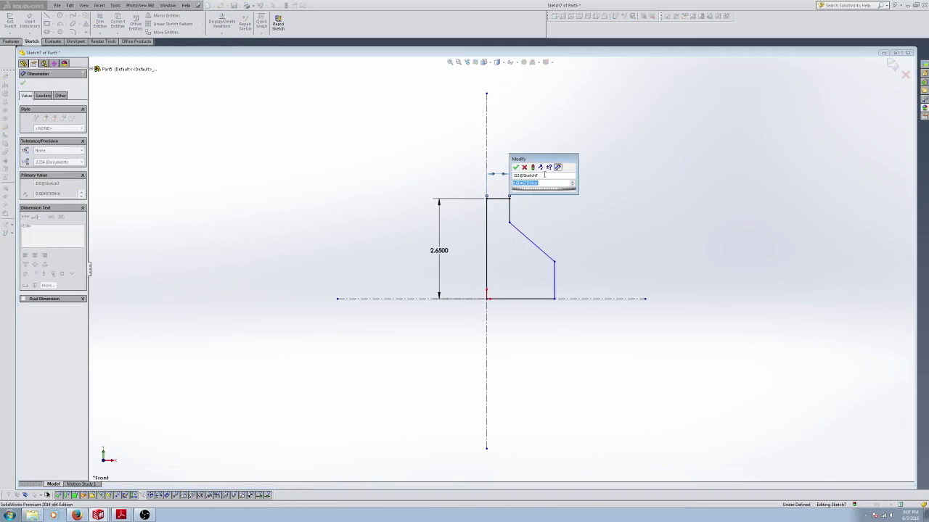
type("0.15in")
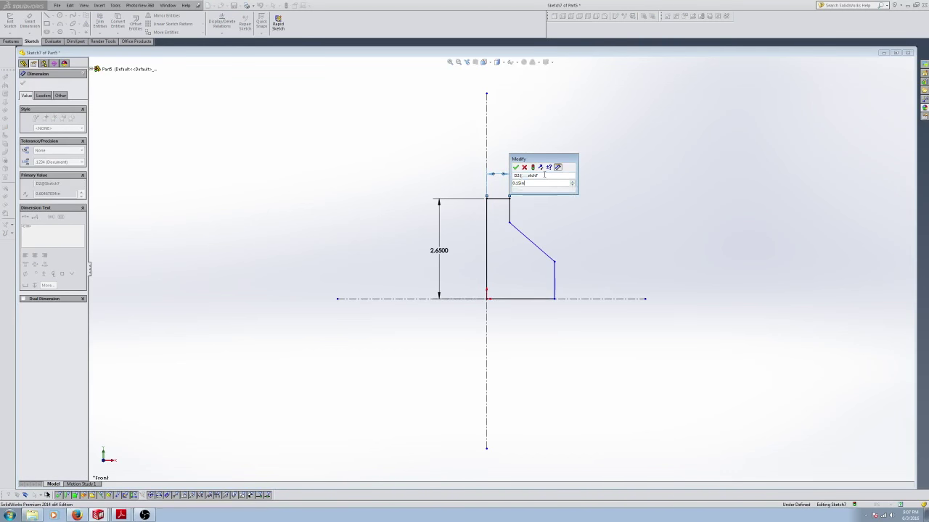
type("=")
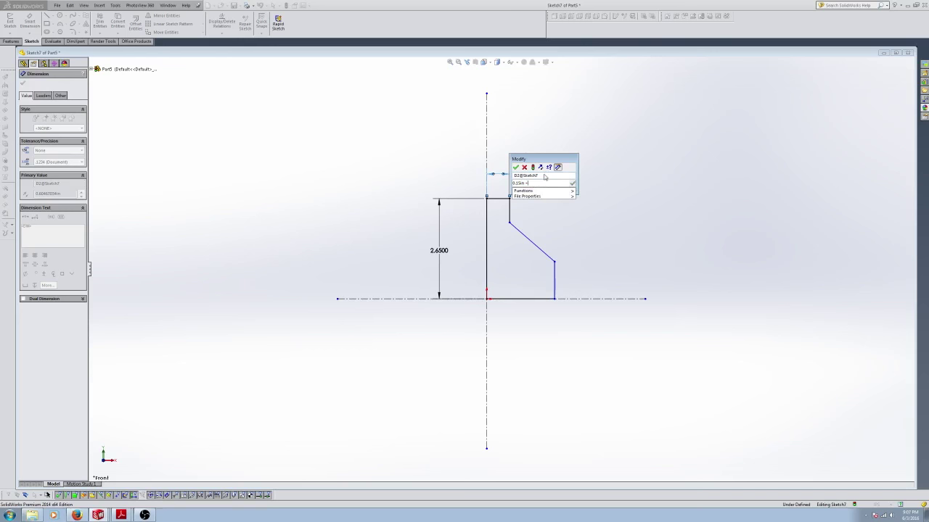
type(" 10mm")
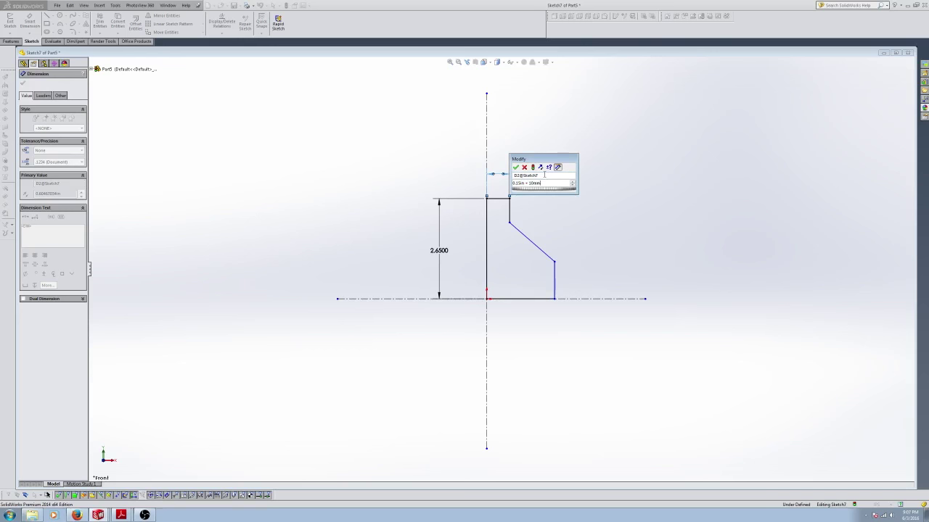
key("Return")
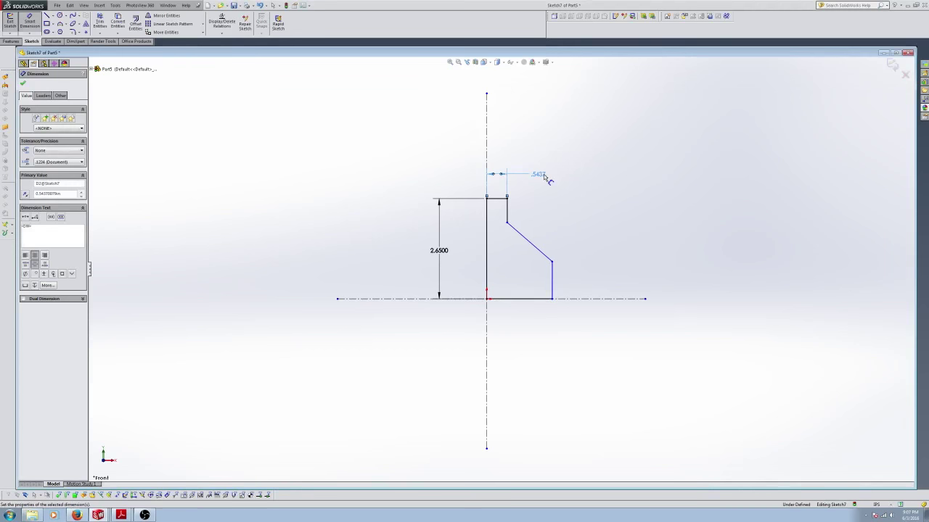
Step: Set the width dimension of the profile's upper neck to 0.55 in
scroll(537, 182, "down", 3)
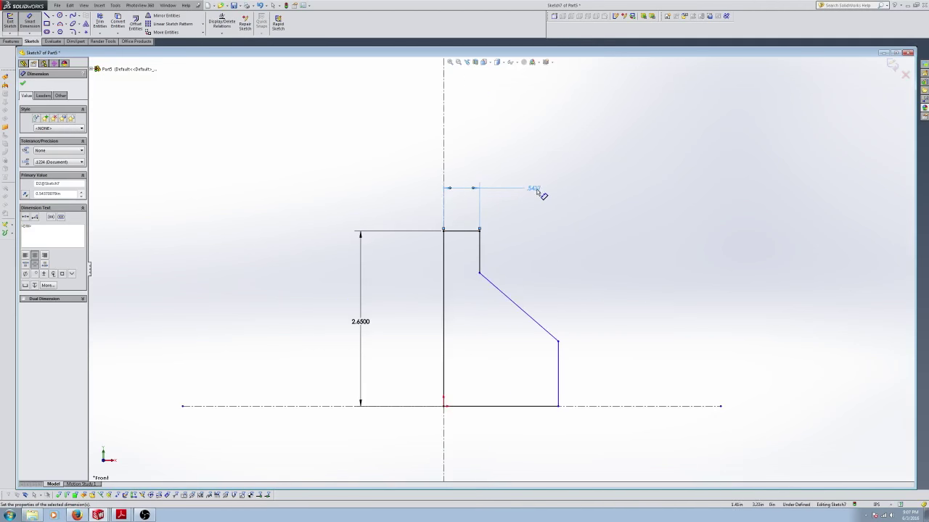
double_click(535, 189)
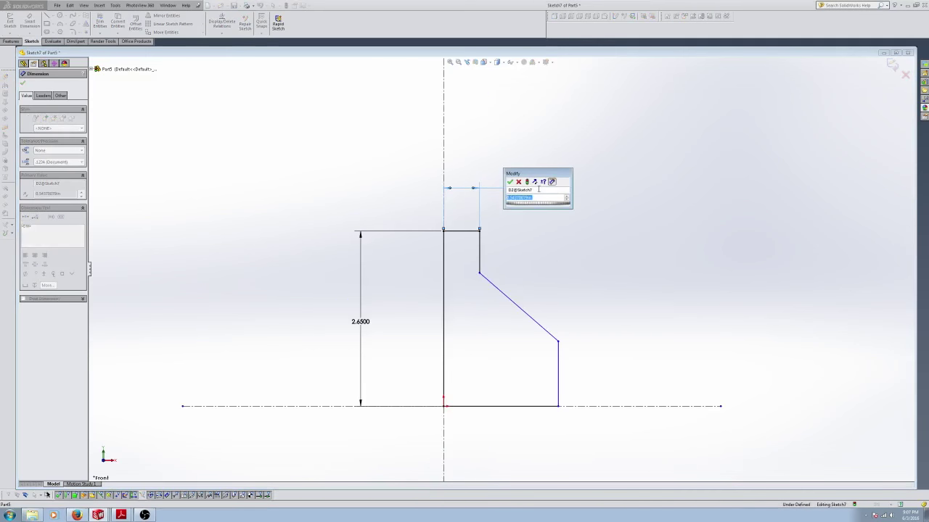
type(".55")
key("Return")
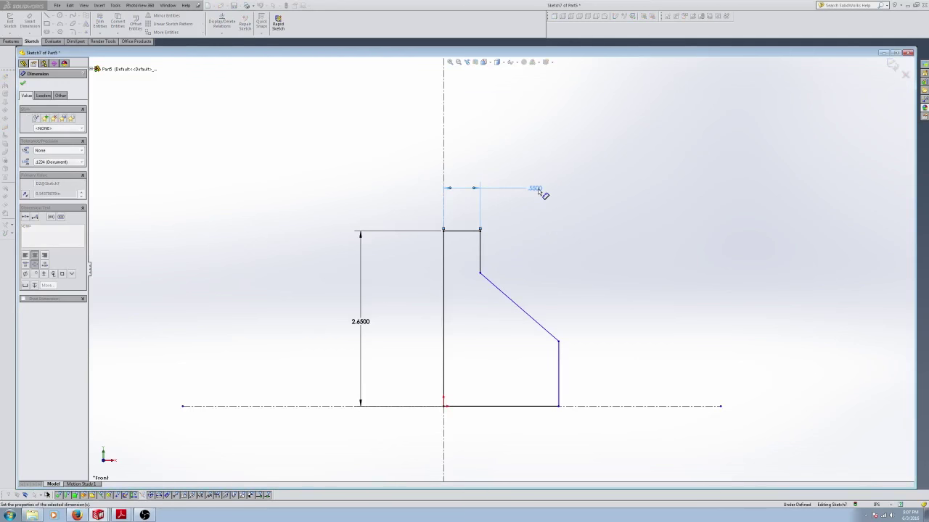
Step: Dimension the angle between the upper neck's short vertical edge and the slanted edge as 120 degrees
left_click(480, 257)
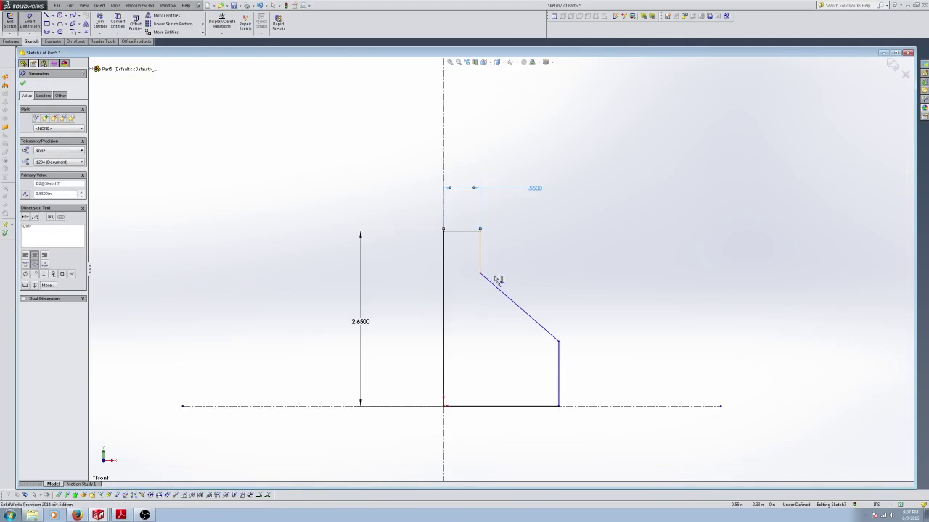
left_click(502, 294)
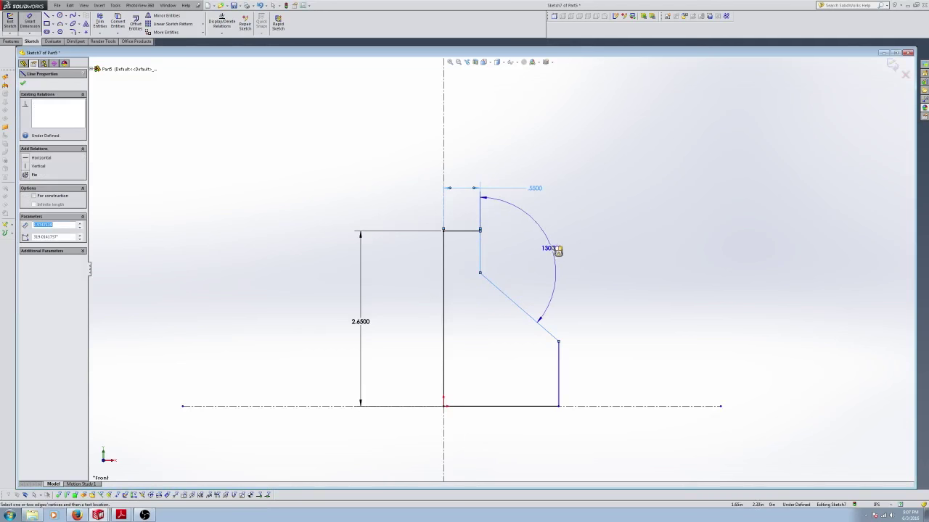
left_click(531, 244)
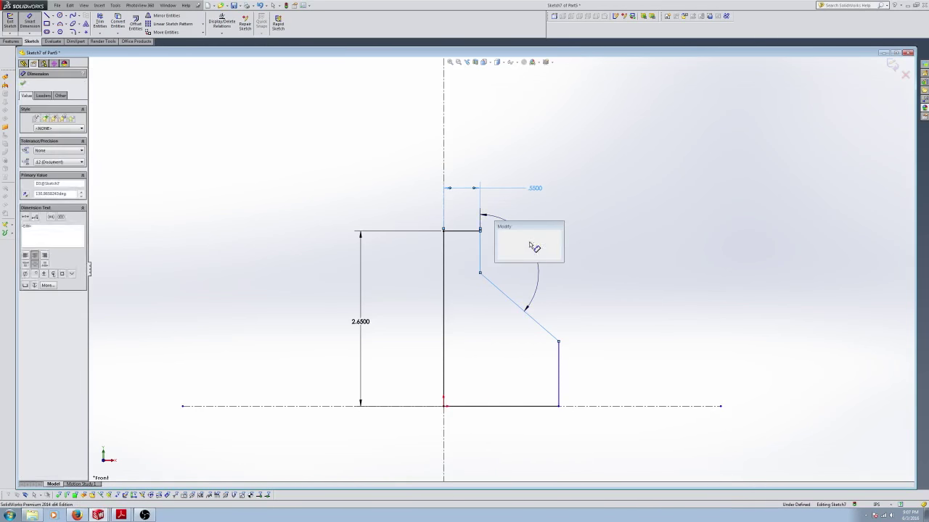
type("120")
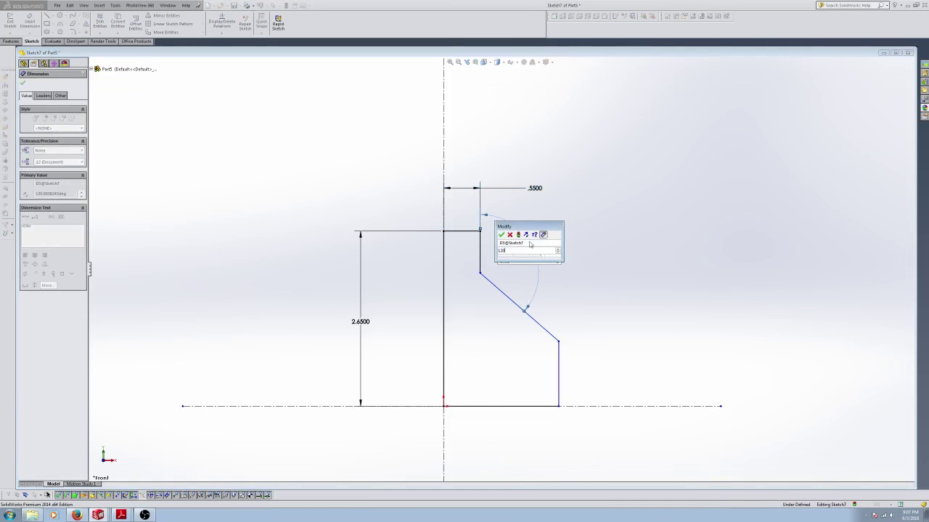
key("Return")
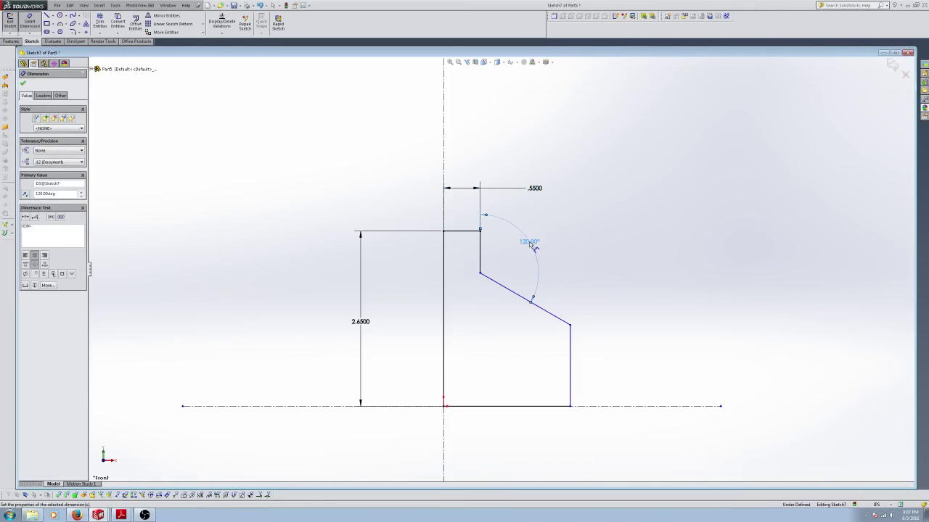
Step: Dimension the height from the horizontal centreline to the slanted edge's lower corner as 2.3/2 in
left_click(570, 326)
left_click(584, 406)
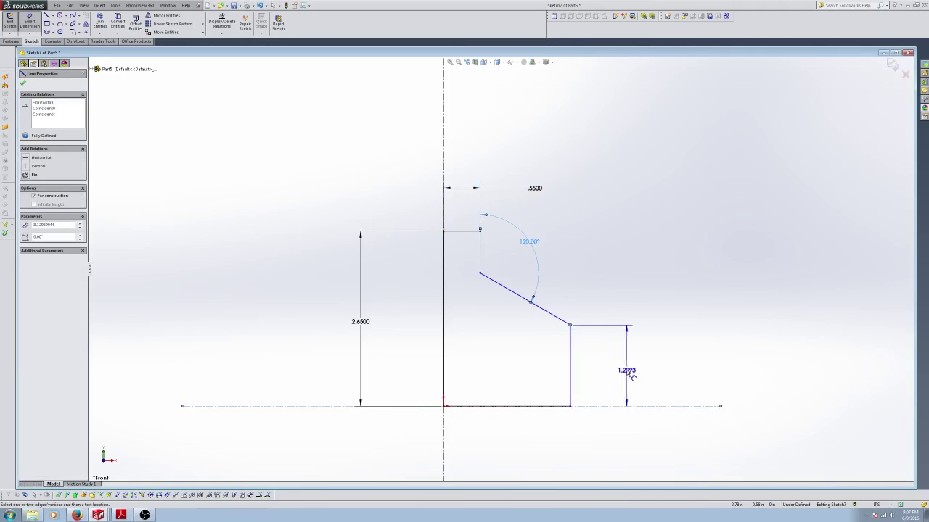
left_click(630, 368)
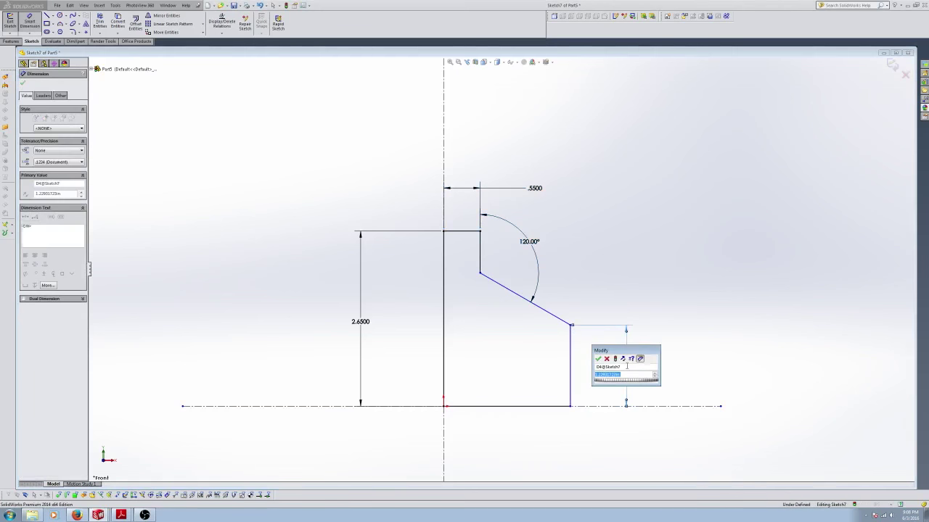
type("2.3")
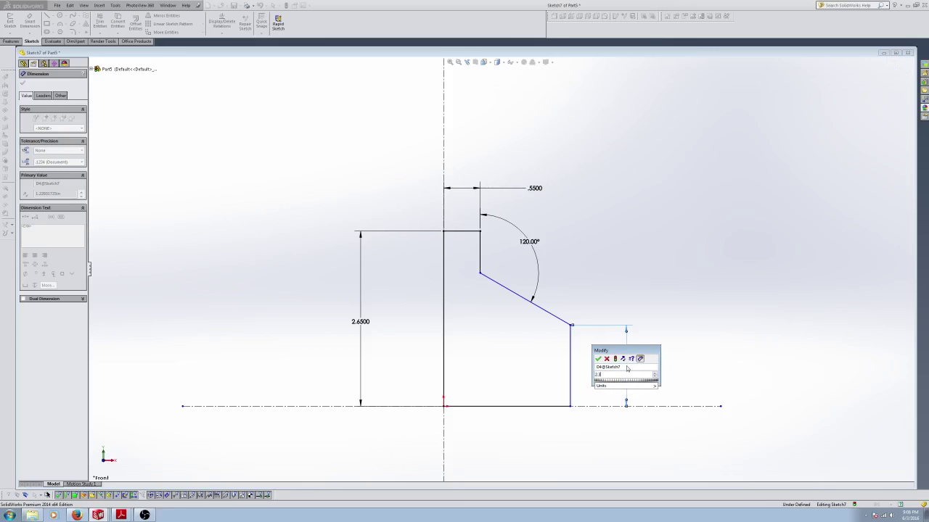
type("/2")
key("Return")
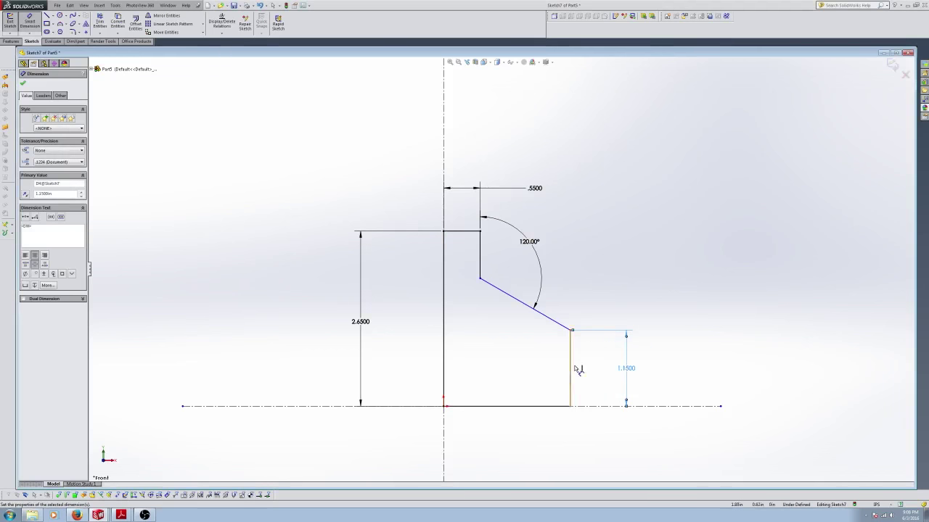
Step: Dimension the profile's base width between its outer and inner vertical edges as 1.5 in and finish dimensioning
key("f")
scroll(566, 392, "down", 3)
left_click(550, 344)
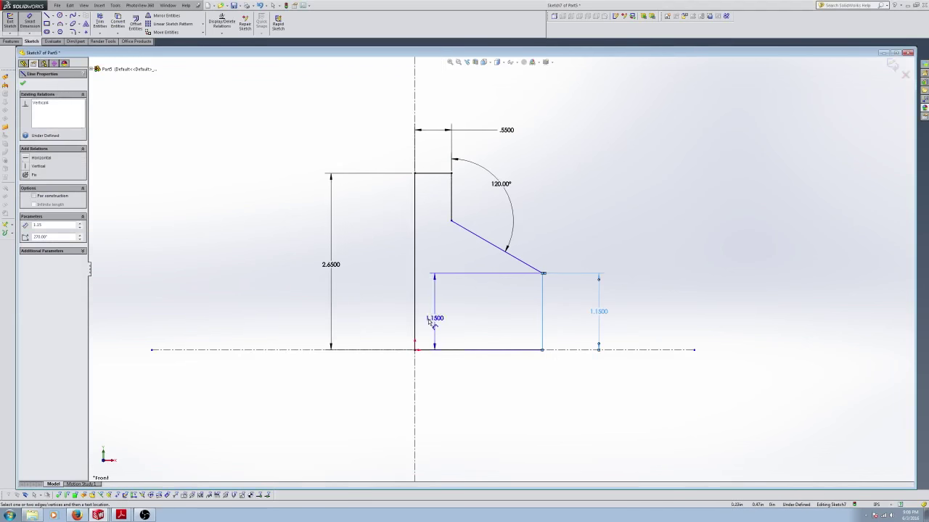
left_click(417, 325)
left_click(475, 392)
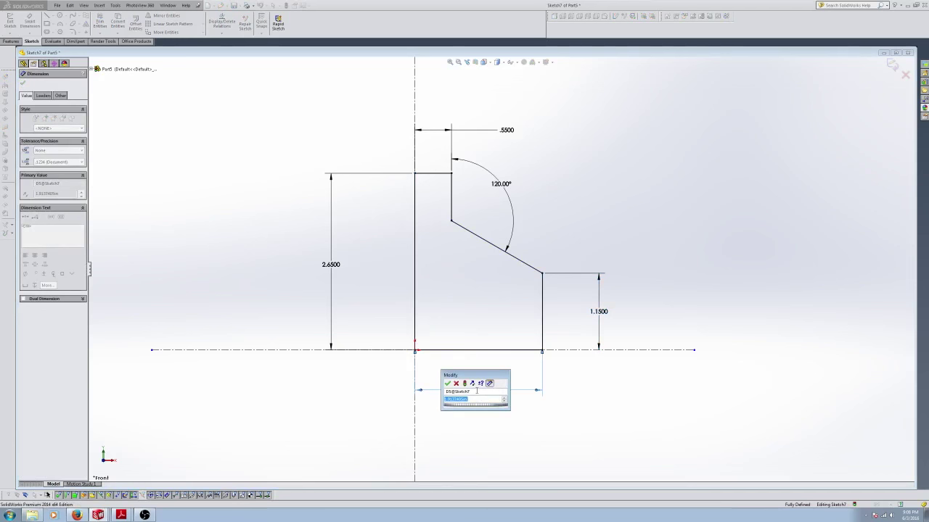
type("1.5")
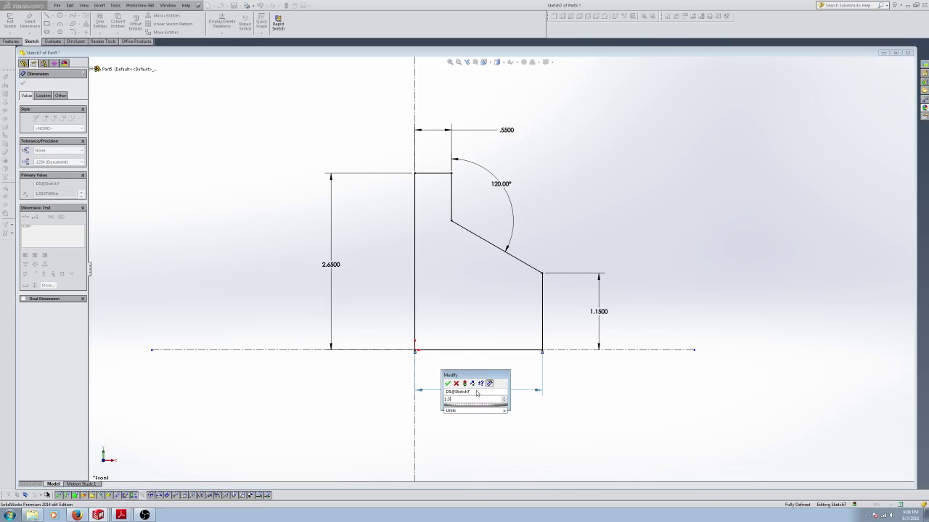
key("Return")
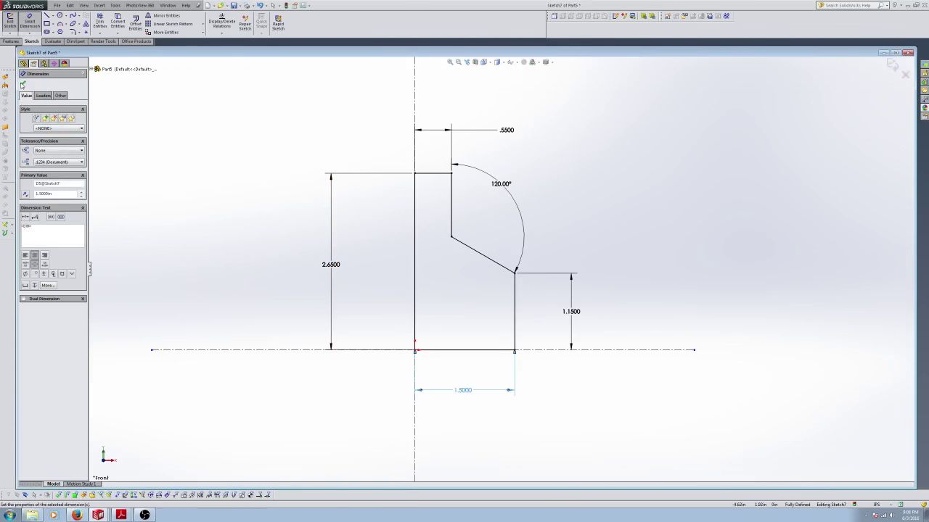
left_click(22, 85)
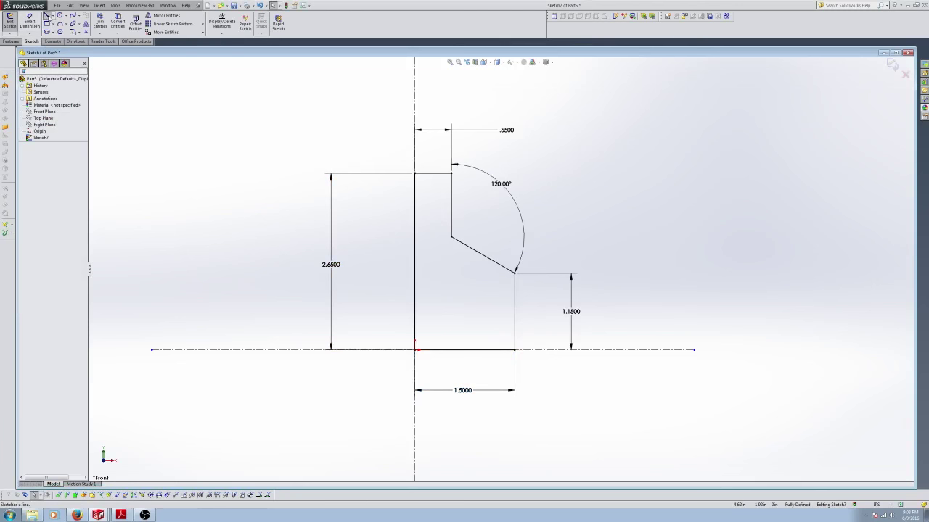
Step: Sketch a step about 0.23 in wide and 0.52 in tall outside the long vertical edge at the origin and trim the shared edge segment
left_click(47, 15)
scroll(404, 314, "down", 2)
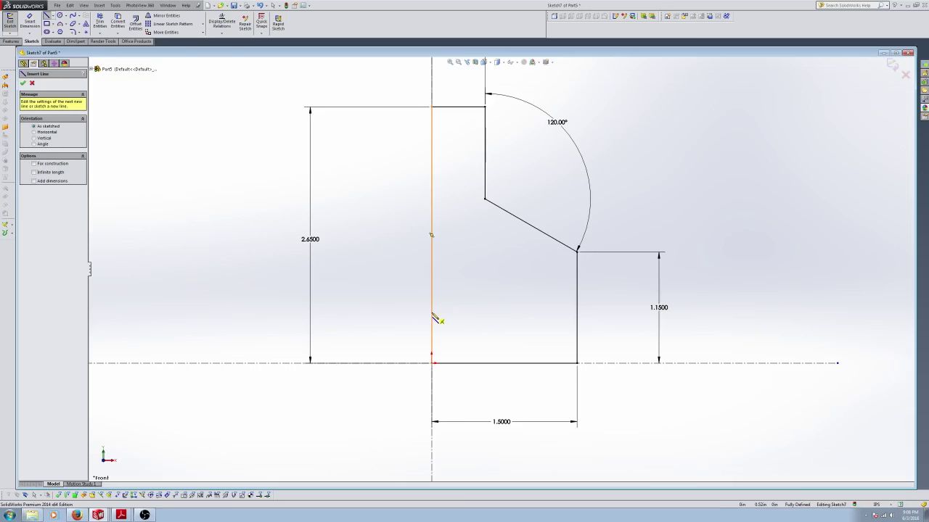
left_click(432, 313)
left_click(409, 313)
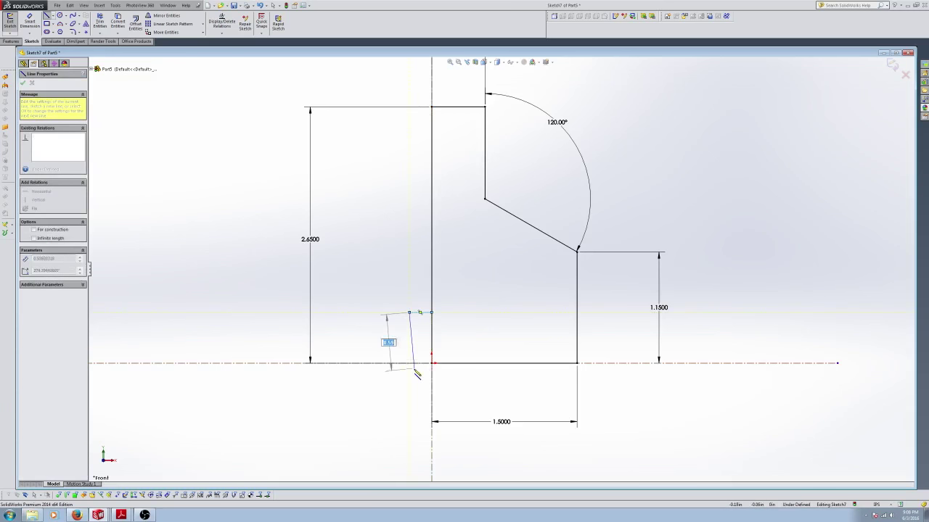
left_click(410, 363)
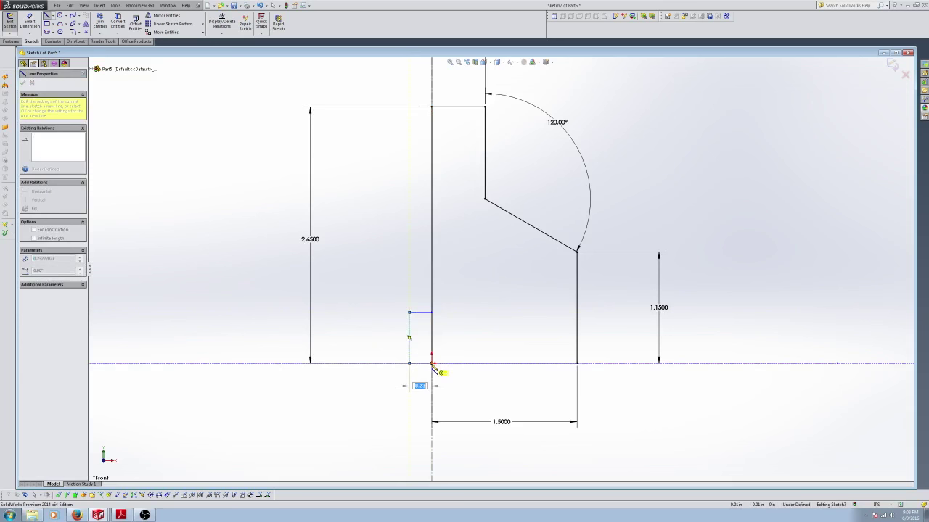
left_click(432, 363)
key("Escape")
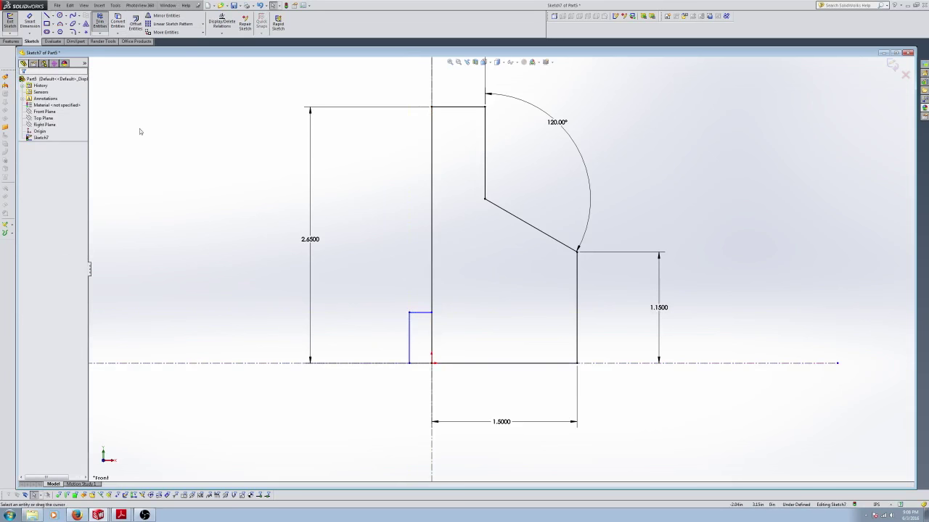
left_click(432, 335)
Step: Dimension the small step's width from the long vertical edge as 0.15 in
left_click(34, 25)
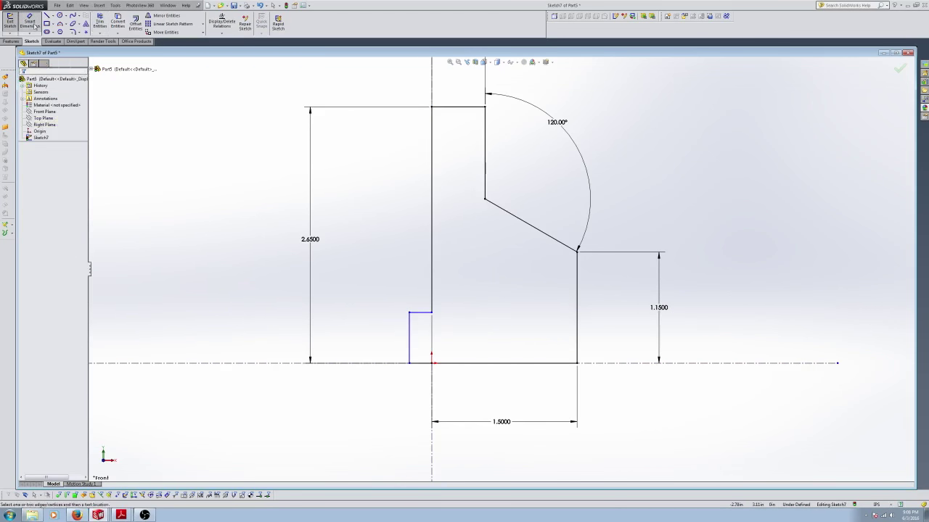
left_click(433, 300)
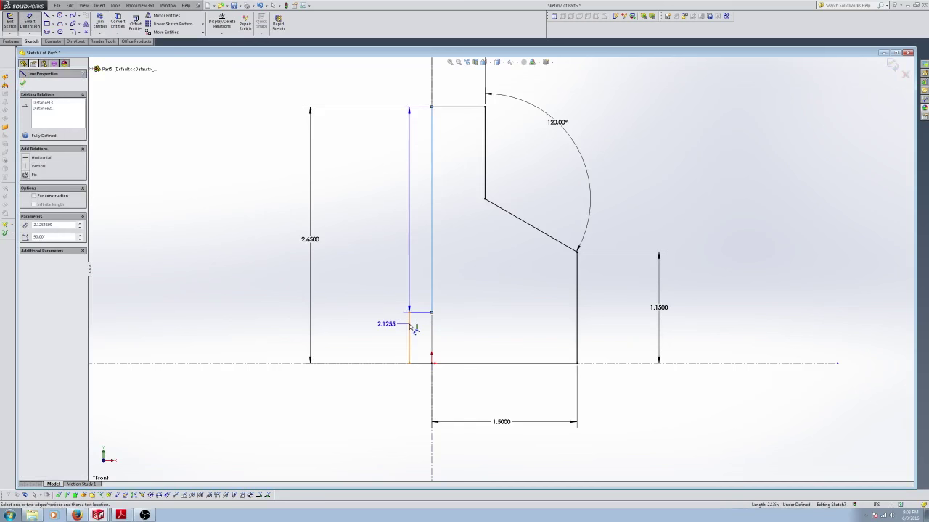
left_click(387, 304)
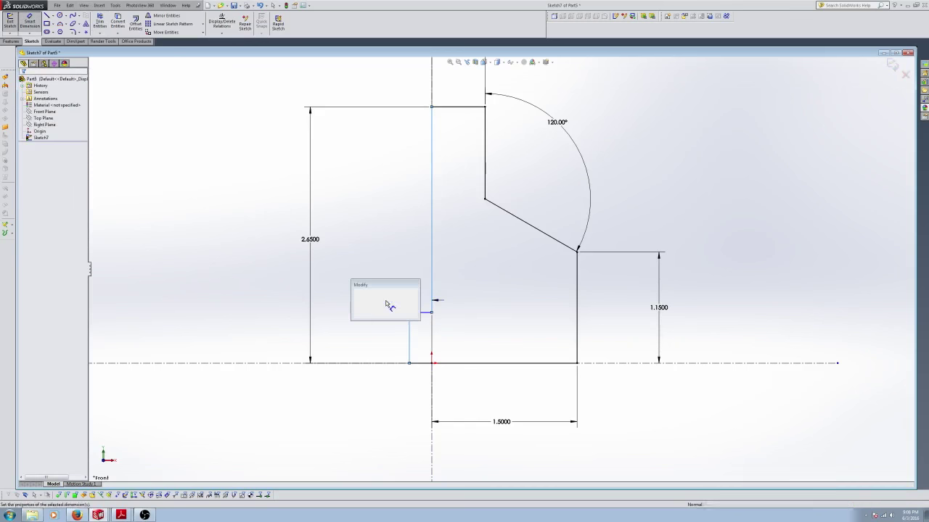
type(".350")
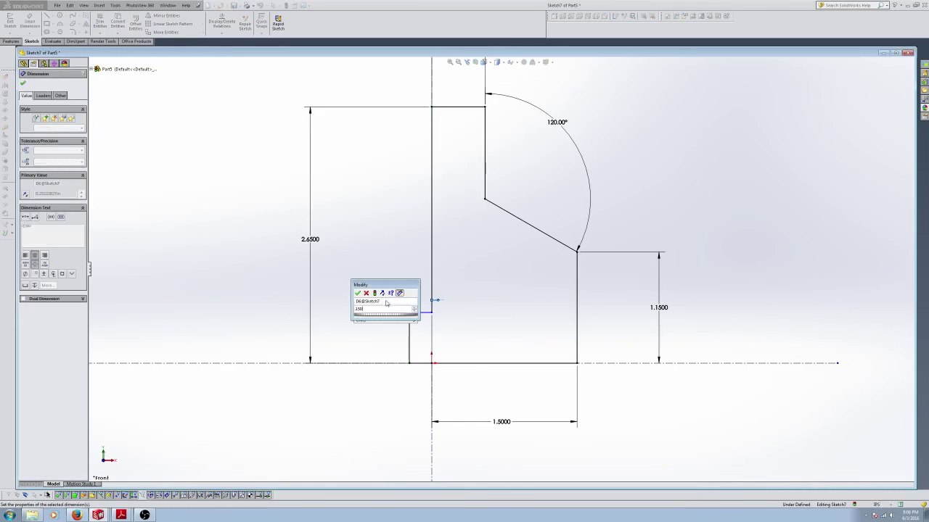
key("Return")
Step: Dimension the small step's height between its top and bottom edges as 30mm/2 and finish dimensioning
left_click(429, 362)
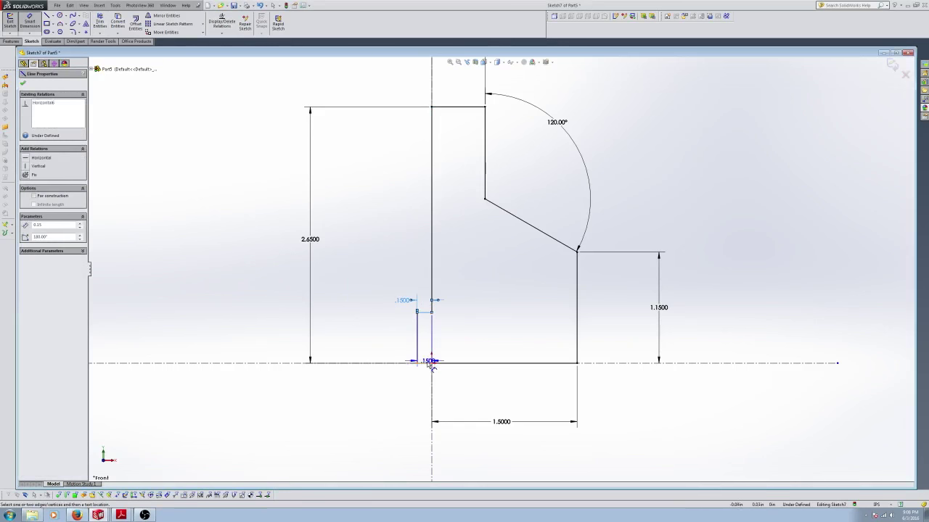
left_click(424, 312)
left_click(370, 341)
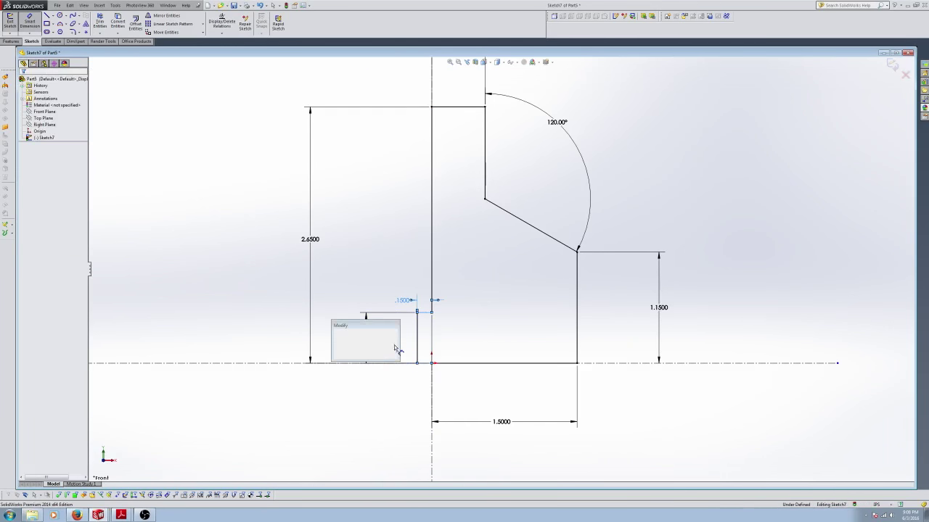
type("3")
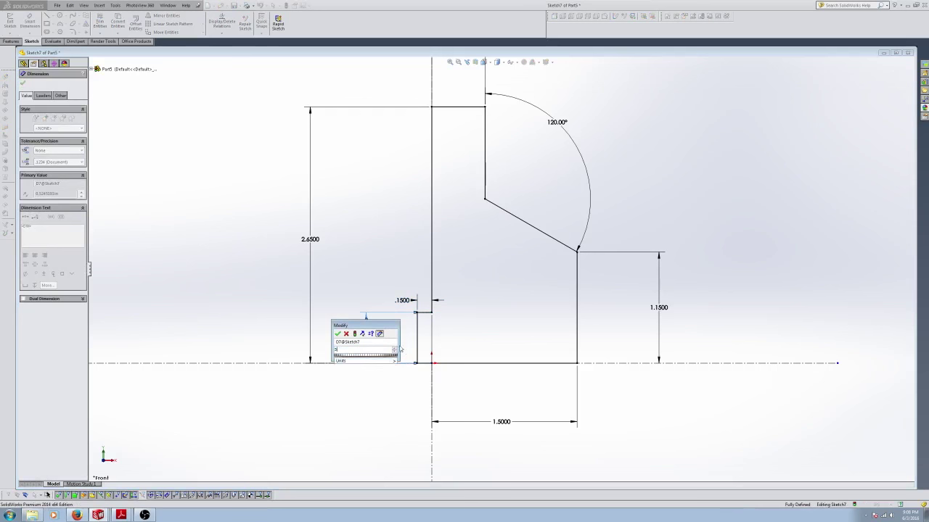
type("0mm/2")
key("Return")
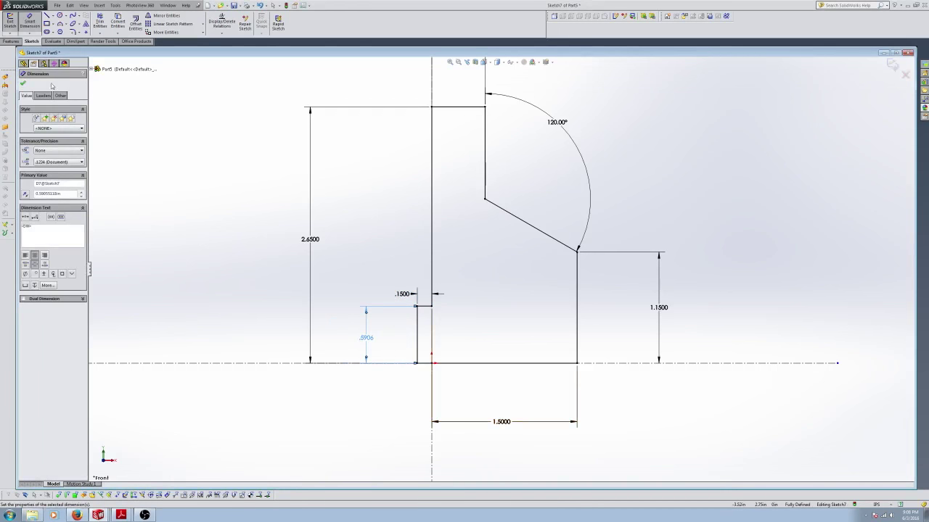
left_click(23, 83)
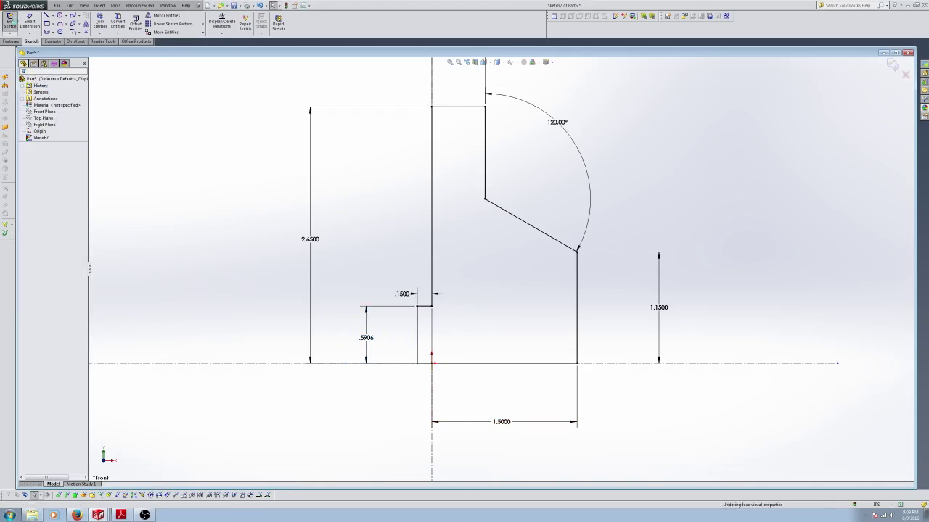
Step: Exit the sketch and revolve the profile 360 degrees around the horizontal centreline
left_click(10, 21)
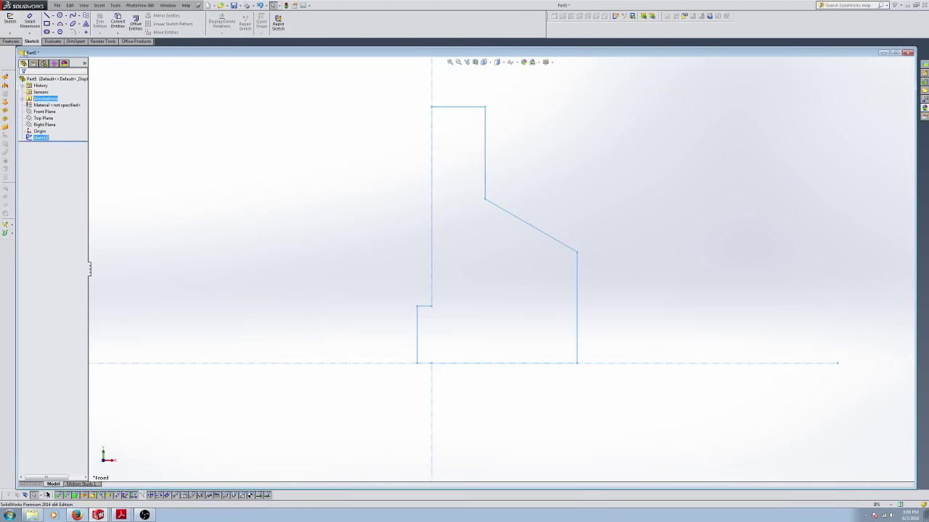
left_click(11, 40)
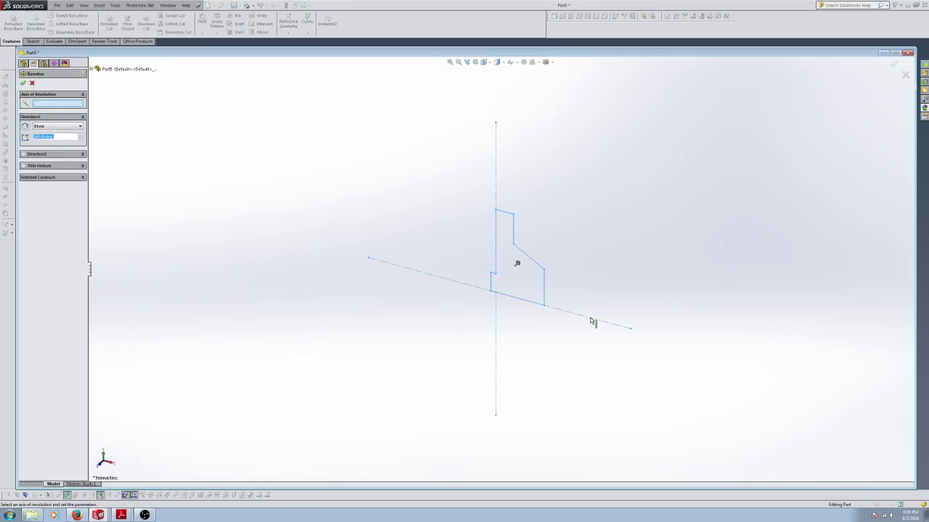
left_click(591, 320)
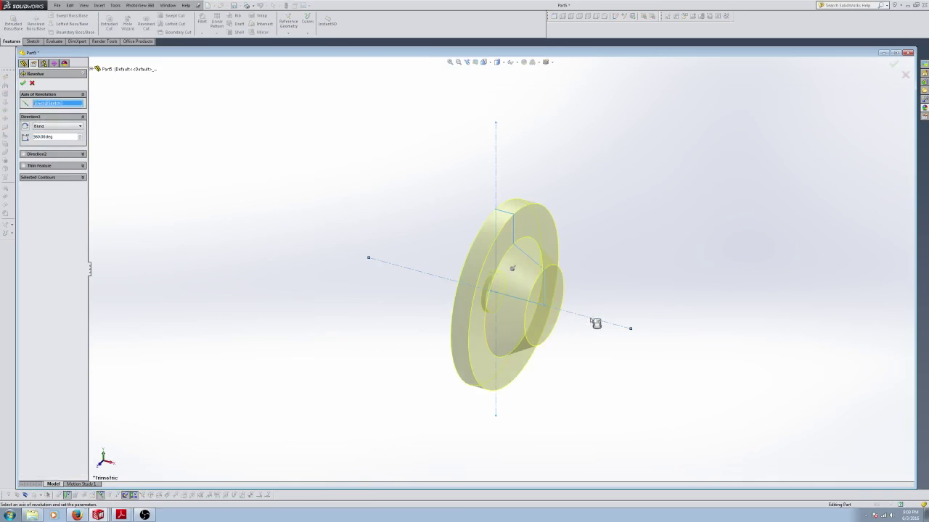
left_click(23, 83)
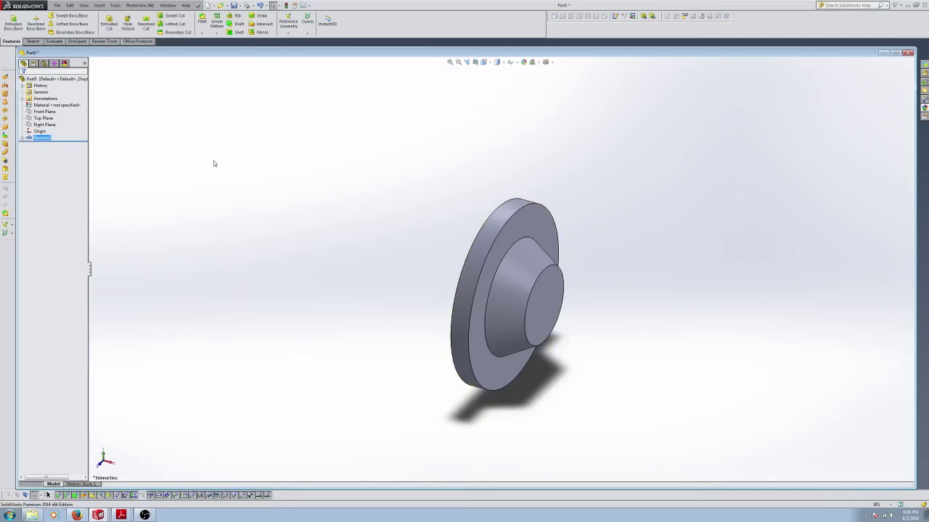
Step: Start a new sketch on the disc's large flat face around the small round boss and view it face-on
middle_click_drag(325, 215, 503, 135)
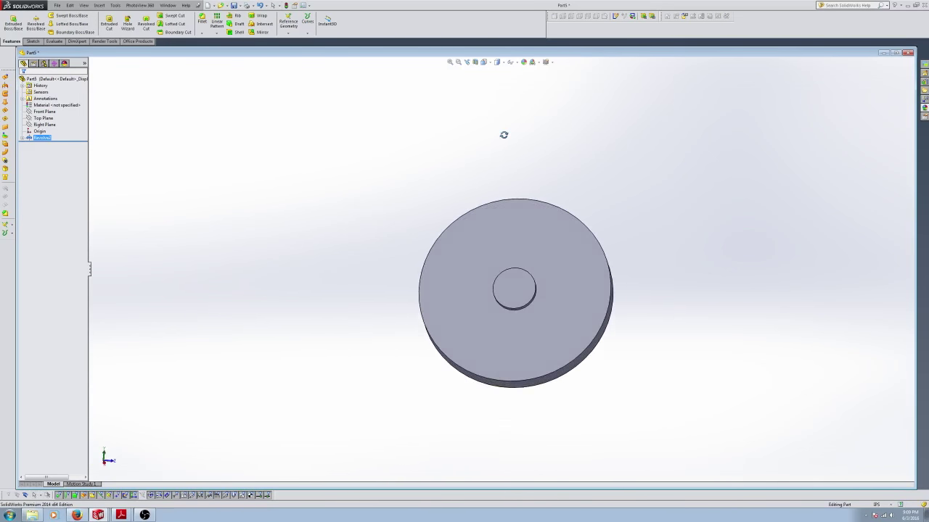
left_click(527, 247)
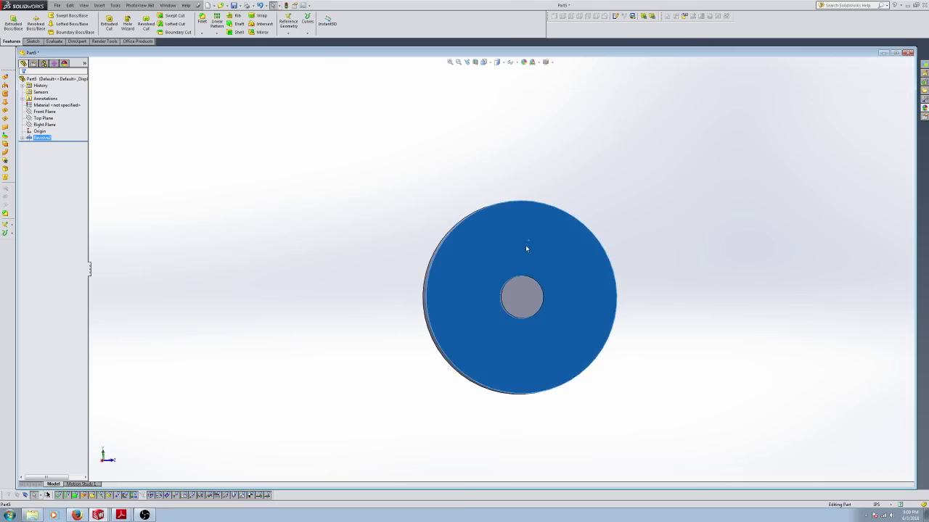
left_click(6, 213)
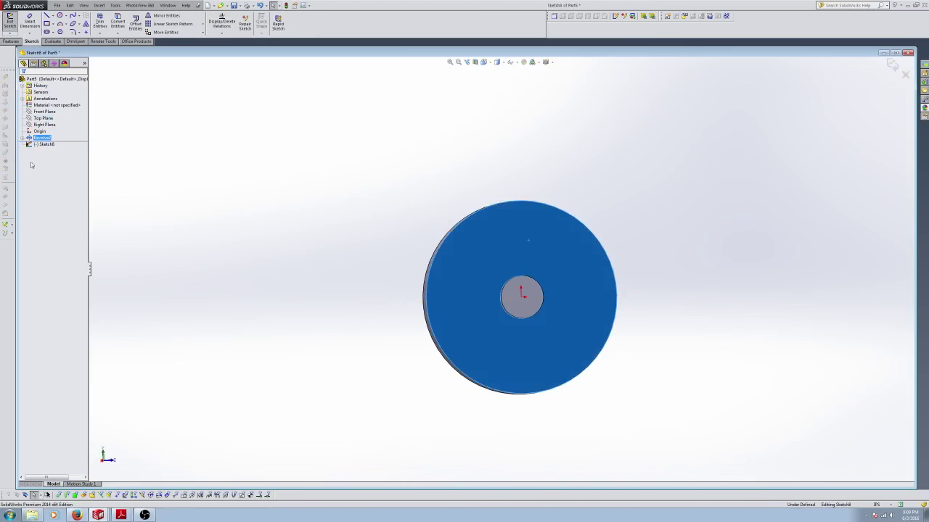
right_click(45, 145)
left_click(59, 135)
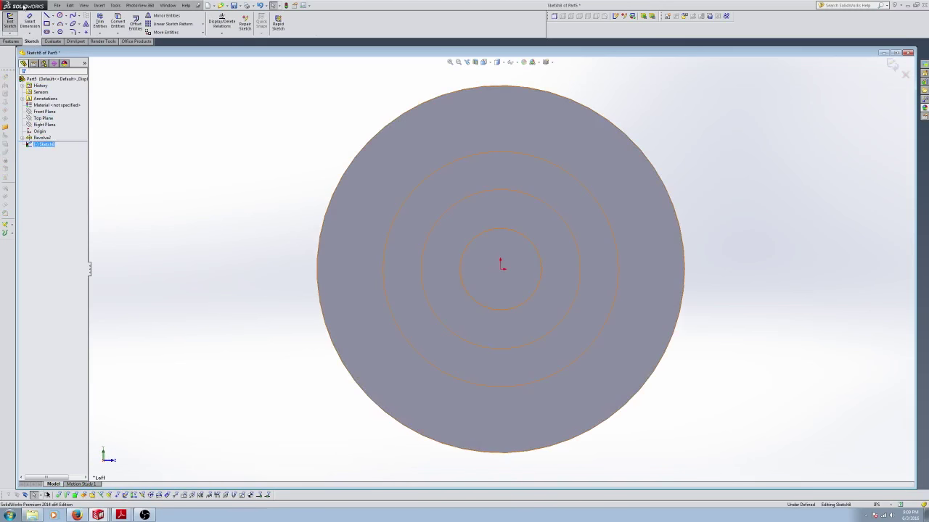
Step: Draw a vertical construction line from the origin up past the disc's outer edge
left_click(46, 15)
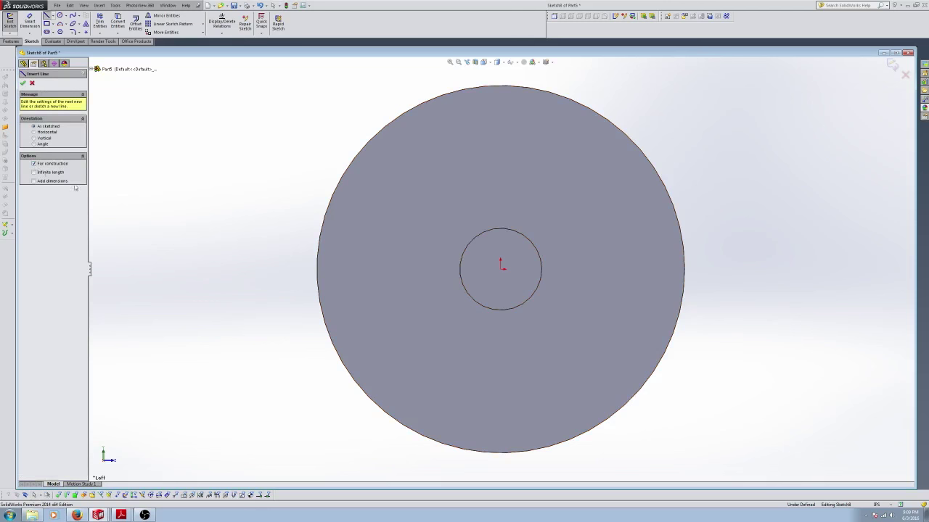
scroll(449, 240, "down", 4)
left_click(501, 268)
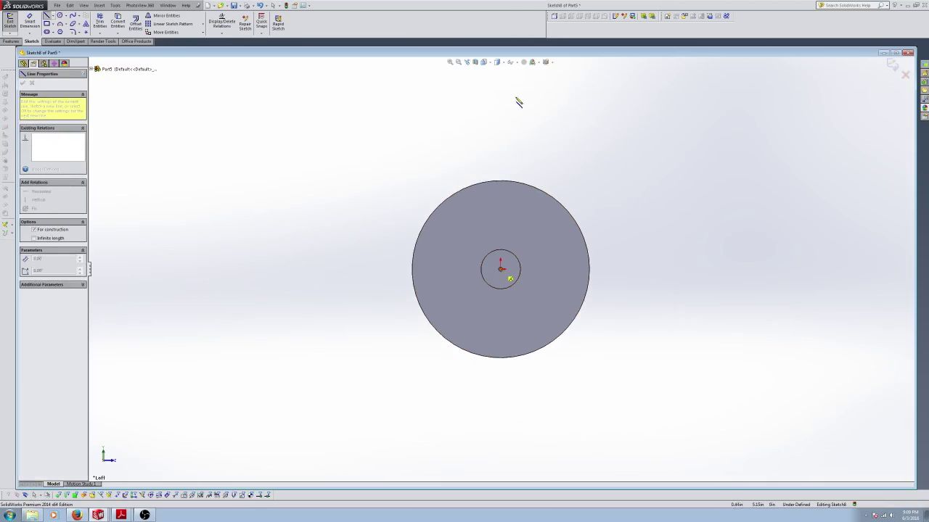
left_click(501, 114)
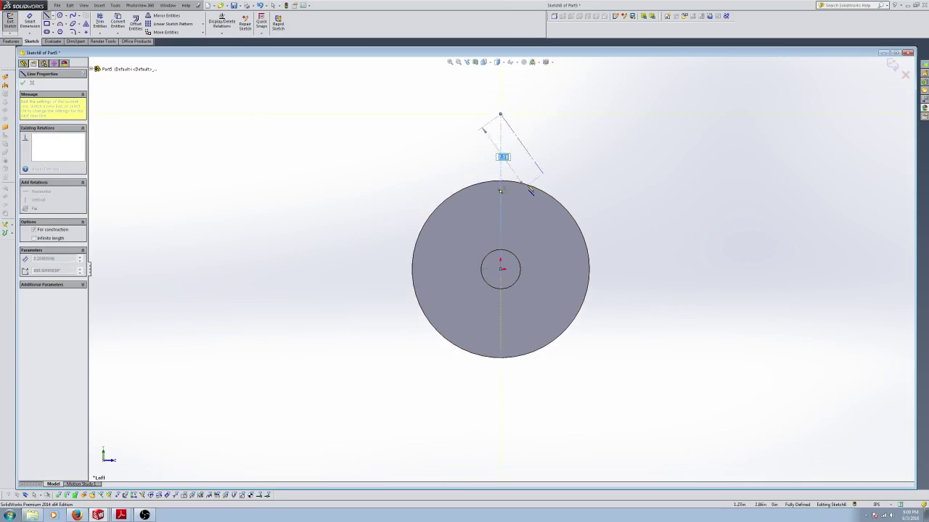
key("Escape")
Step: Sketch a small circle centred on the construction line near the disc's upper edge and set its diameter to 10 mm
left_click(60, 14)
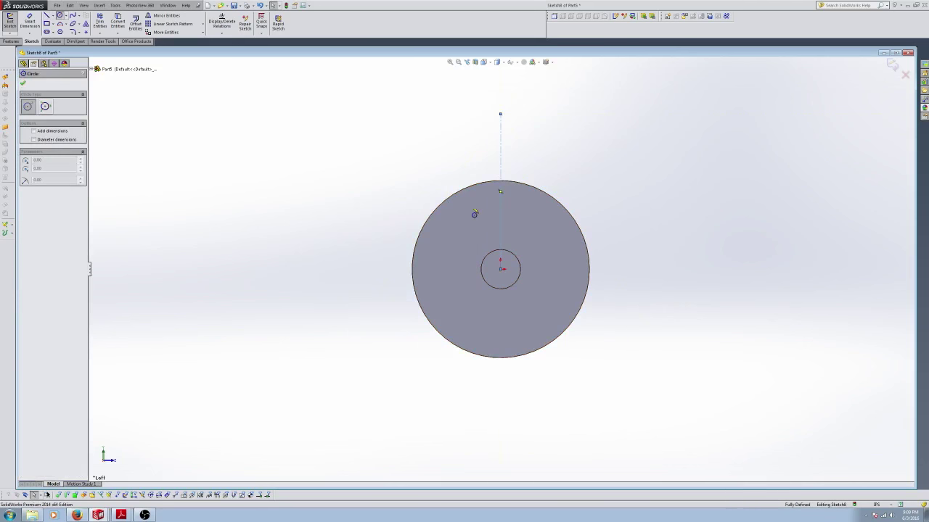
left_click_drag(500, 204, 511, 204)
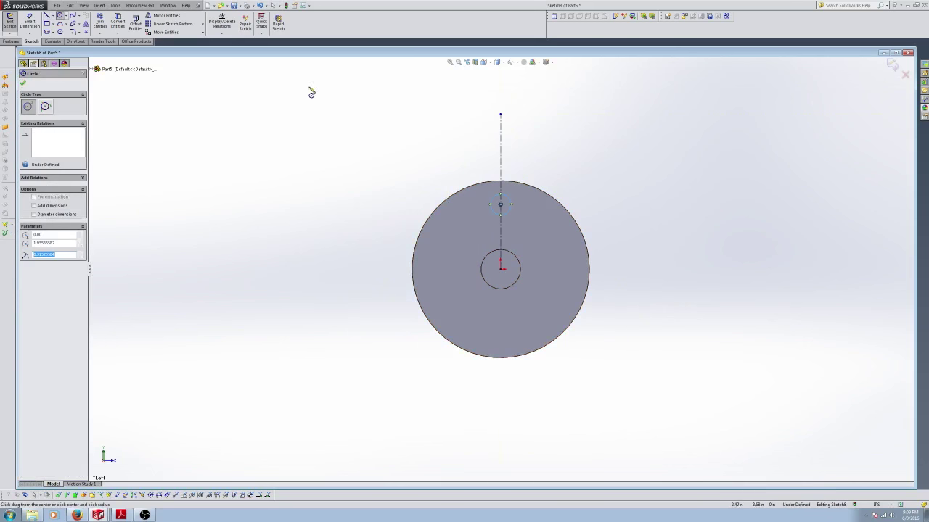
key("Escape")
left_click(514, 205)
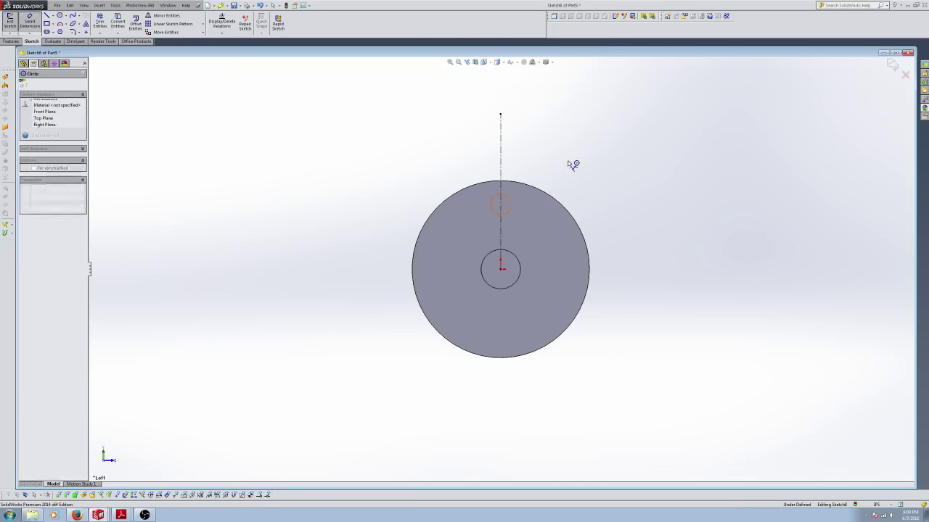
left_click(573, 163)
type("10mm")
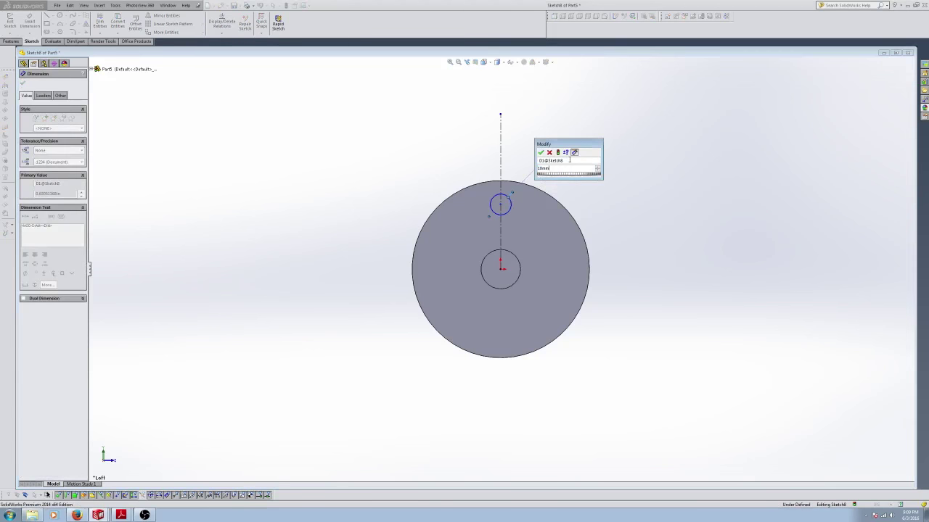
key("Return")
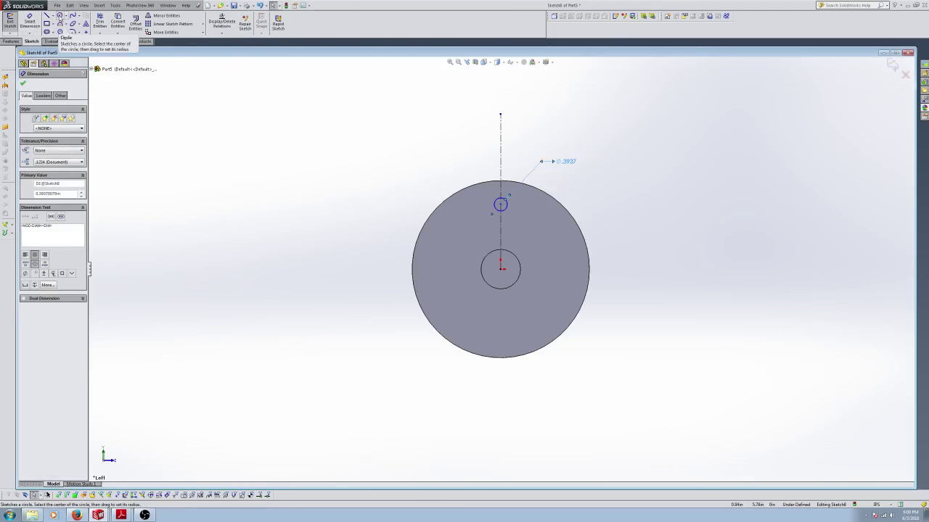
Step: Sketch a construction circle centred on the origin and tangent to the outer side of the small circle
left_click(59, 15)
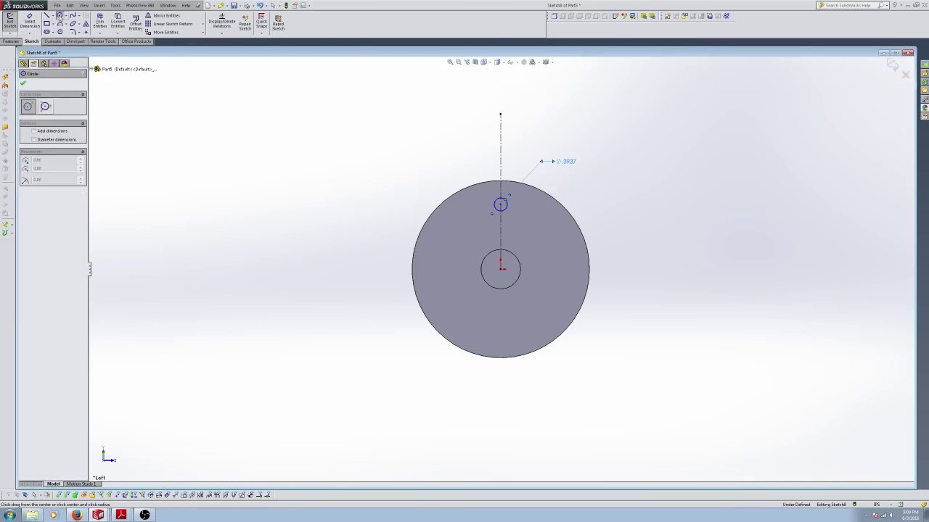
left_click(500, 268)
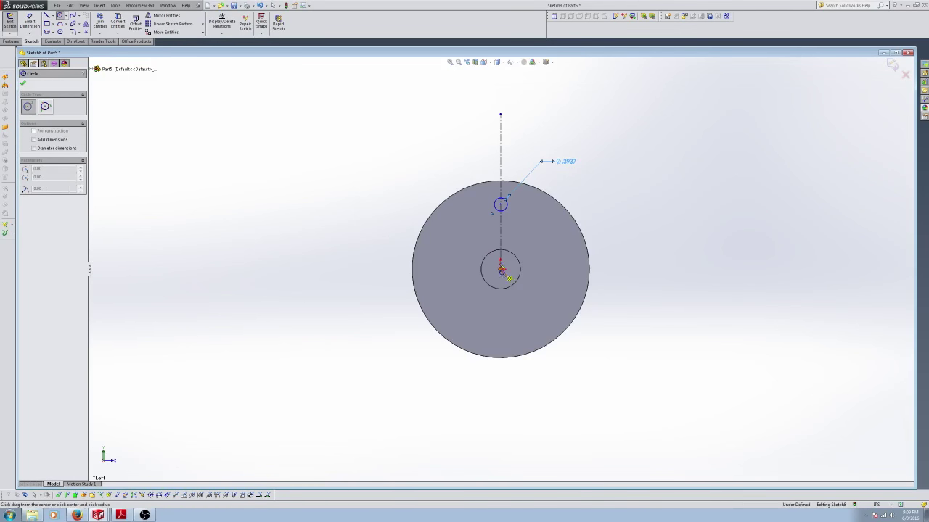
left_click(502, 202)
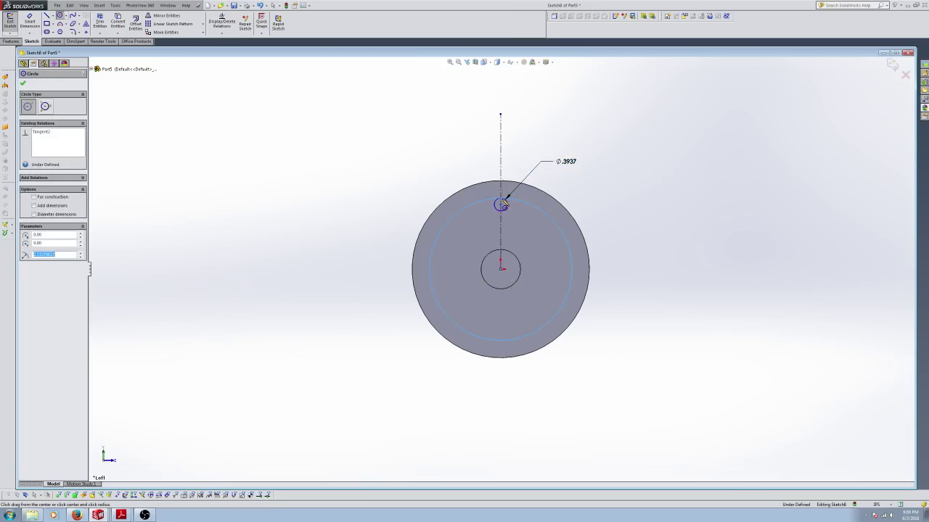
left_click(33, 197)
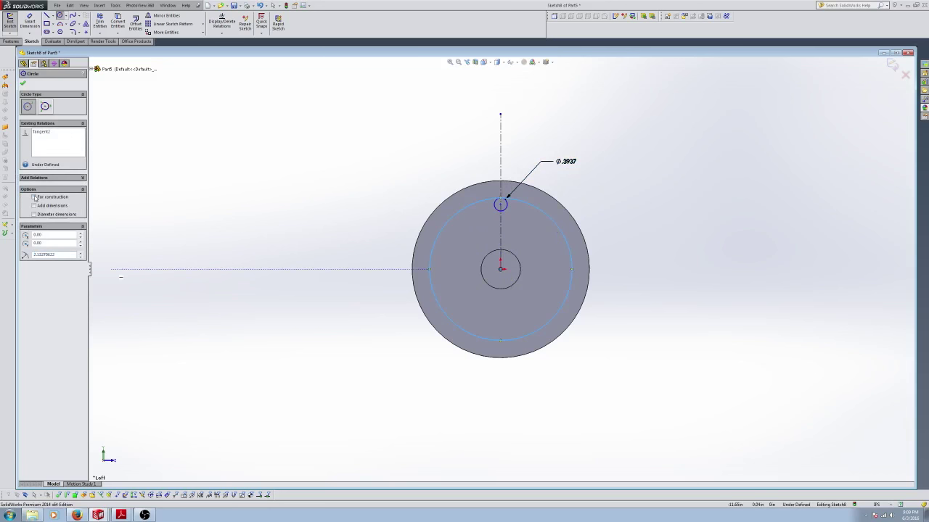
Step: Sketch a second construction circle from the origin through the small circle's centre
left_click(501, 269)
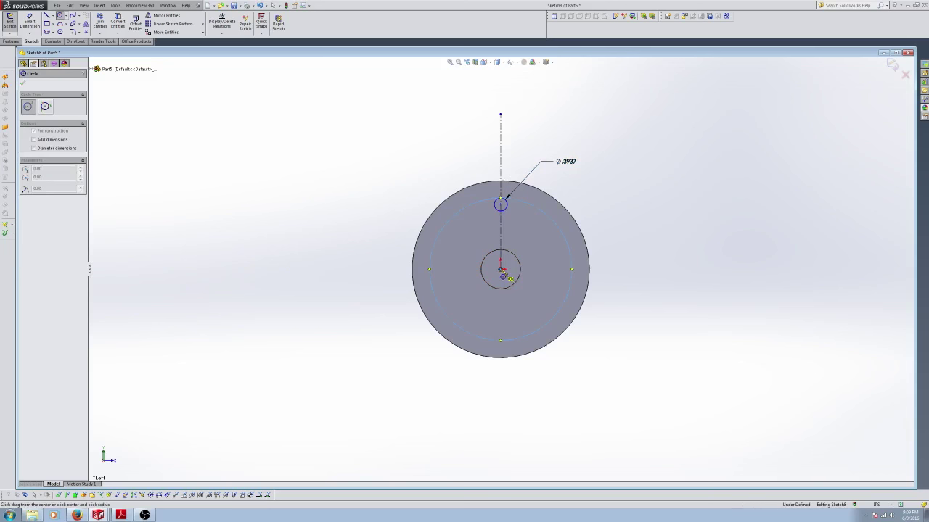
left_click(503, 209)
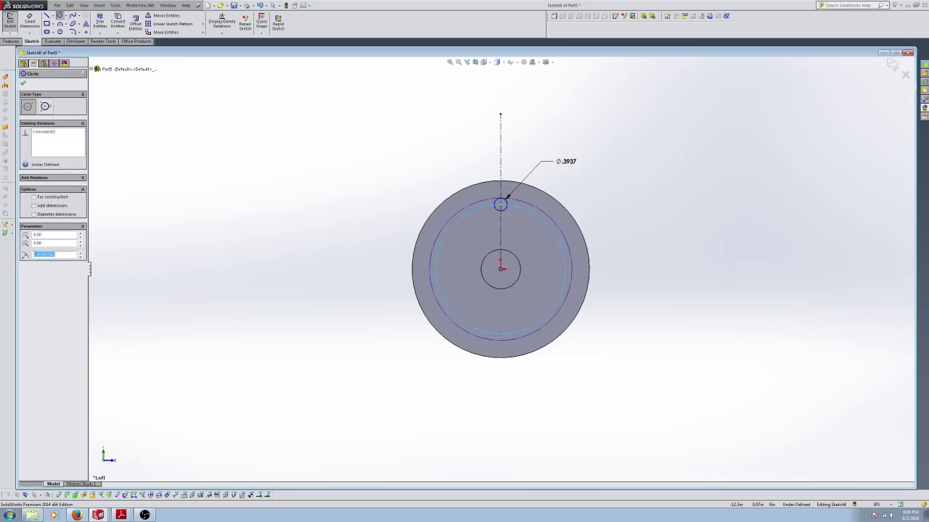
left_click(34, 197)
left_click(23, 85)
Step: Dimension the outer construction circle's diameter as 4.75 in, then make that dimension driven
scroll(529, 315, "down", 3)
scroll(580, 259, "up", 5)
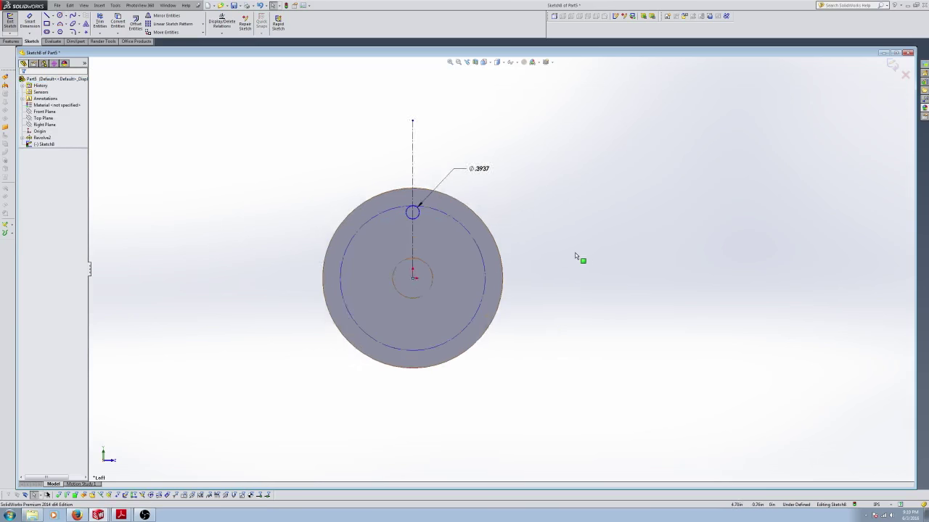
left_click(29, 22)
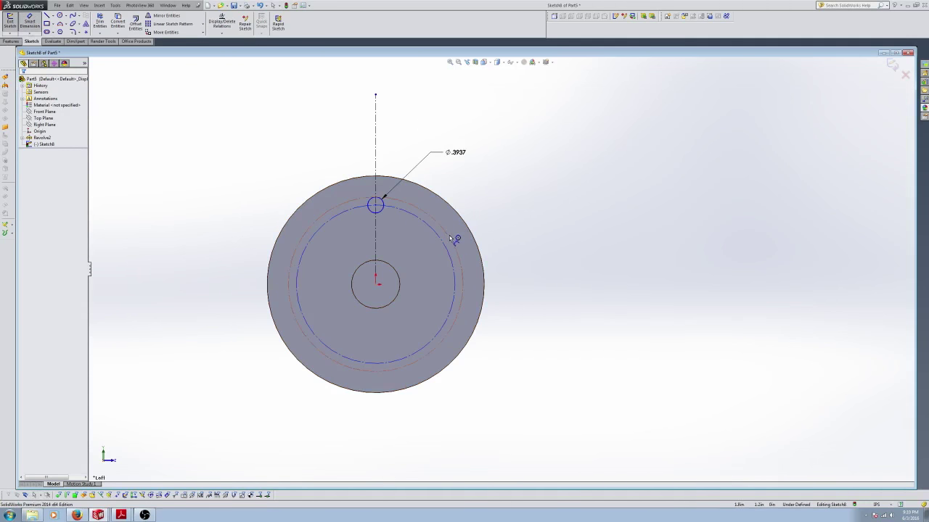
left_click(451, 237)
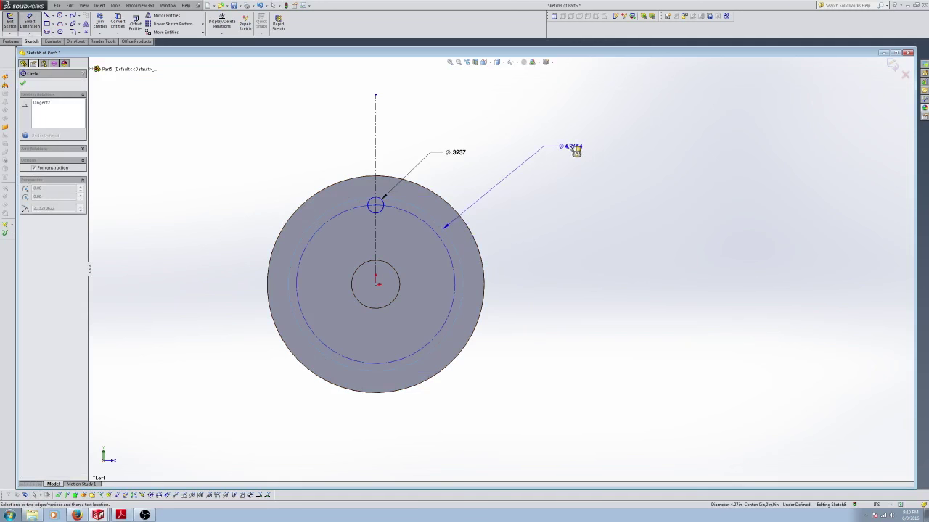
left_click(576, 149)
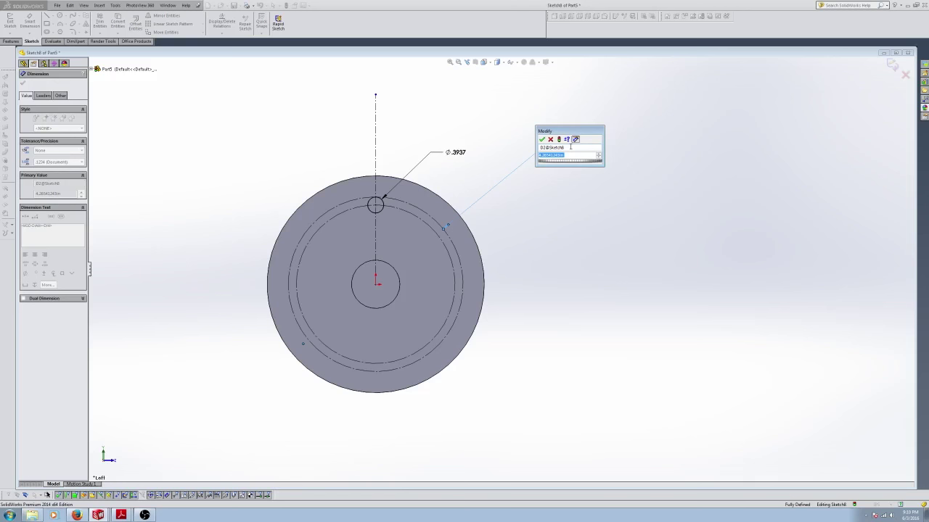
type("4")
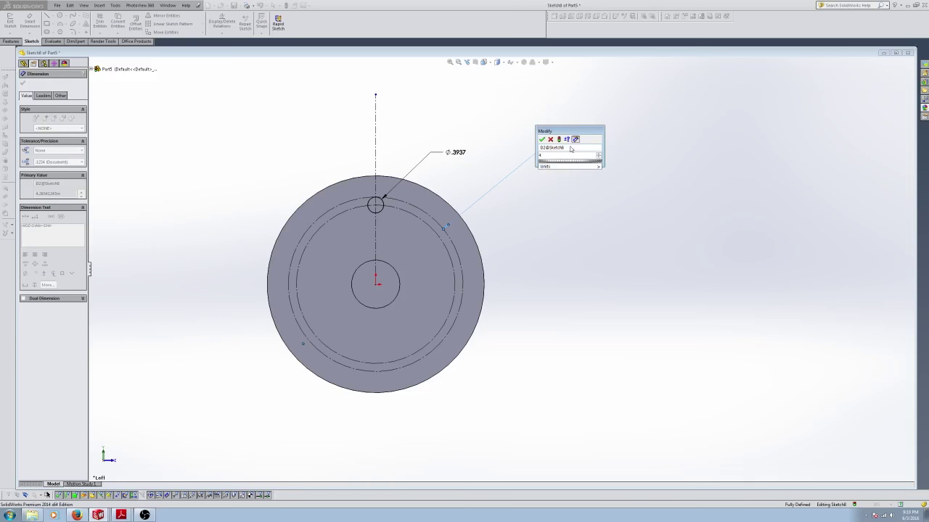
type(".3")
key("Return")
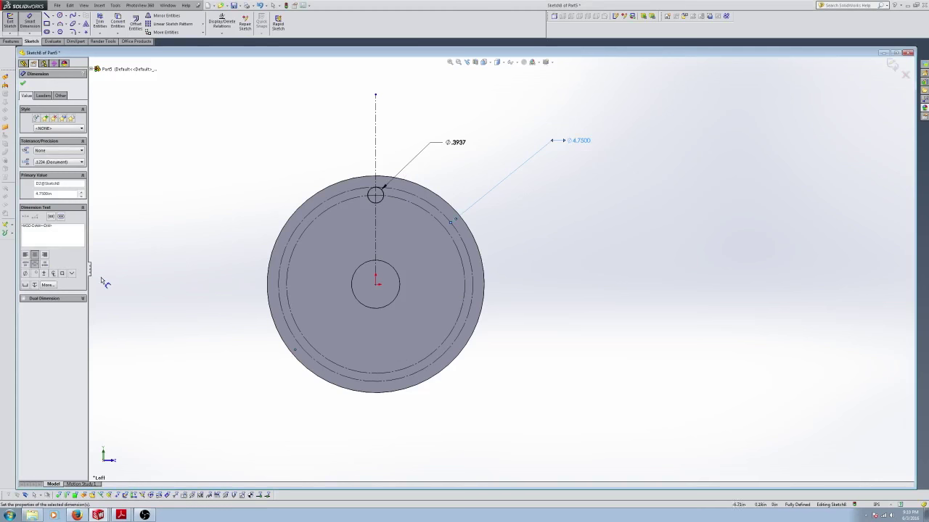
left_click(60, 97)
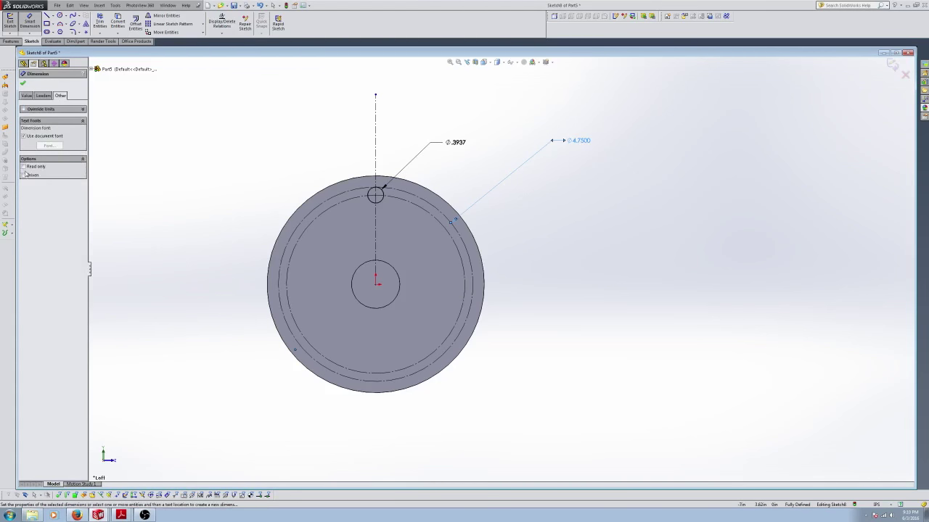
left_click(23, 85)
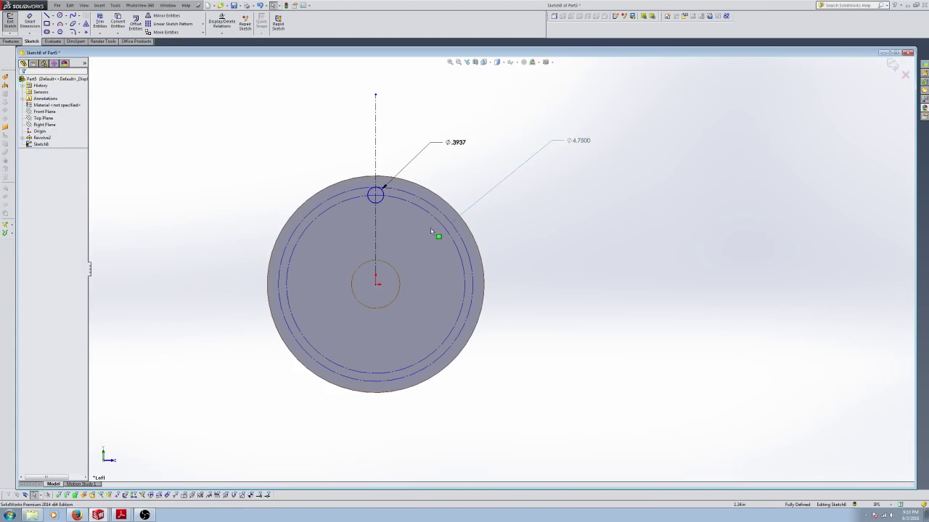
Step: Dimension the inner construction circle's diameter as 4.4 in and finish dimensioning
left_click(31, 22)
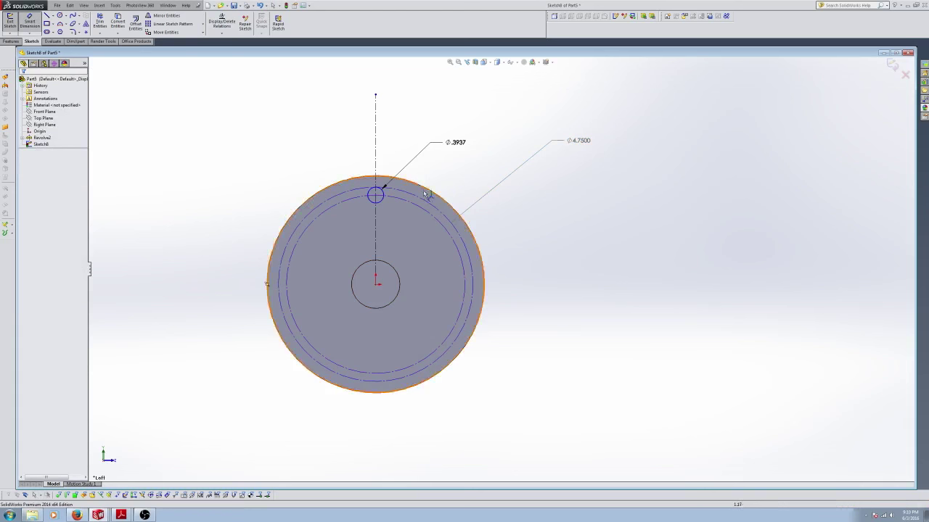
left_click(431, 211)
left_click(544, 116)
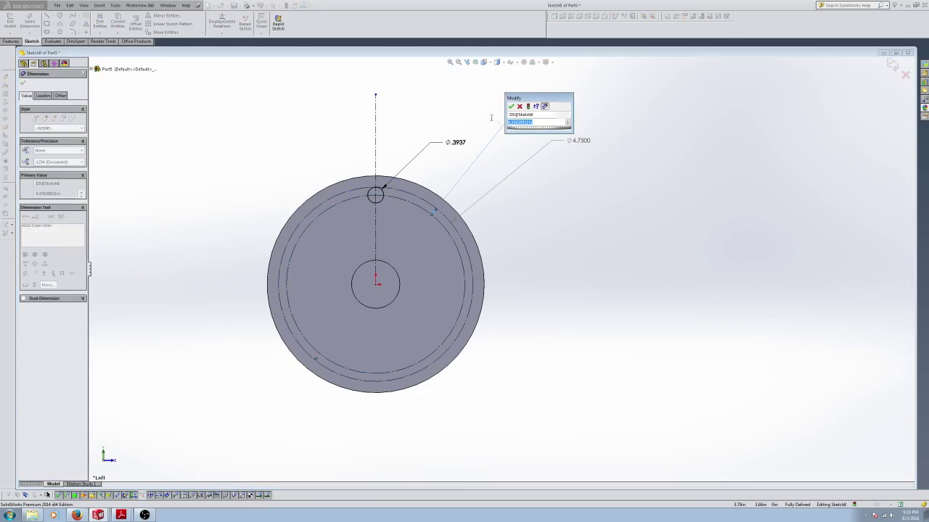
type("4.4")
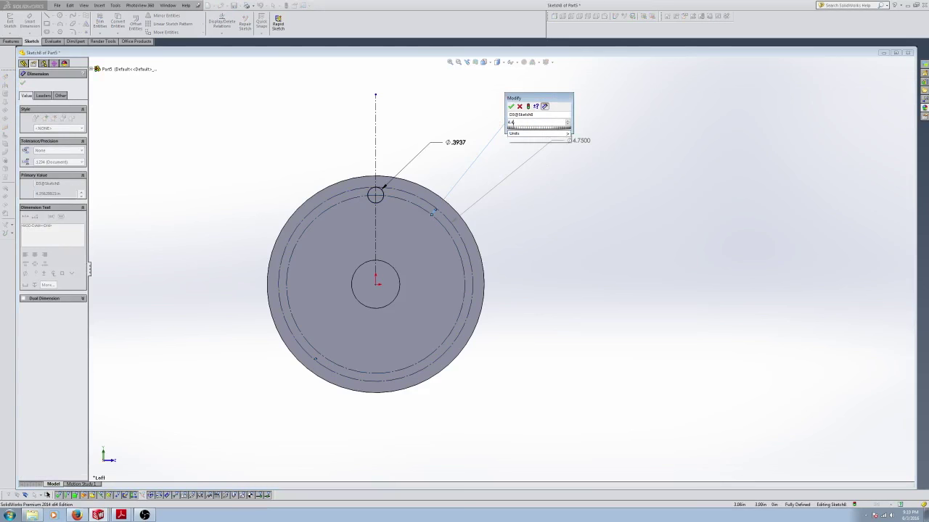
key("Return")
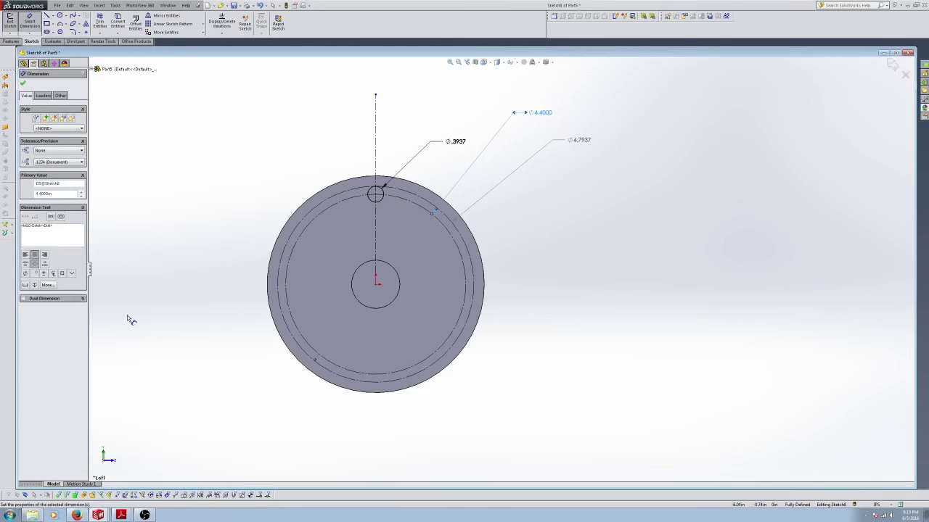
left_click(23, 82)
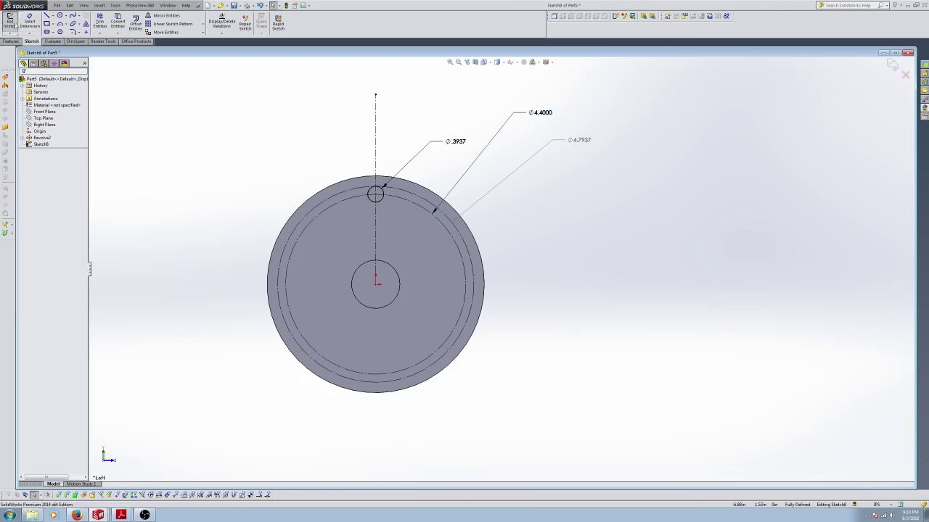
Step: Exit the sketch and cut the small circle through all of the disc with an extruded cut
left_click(10, 21)
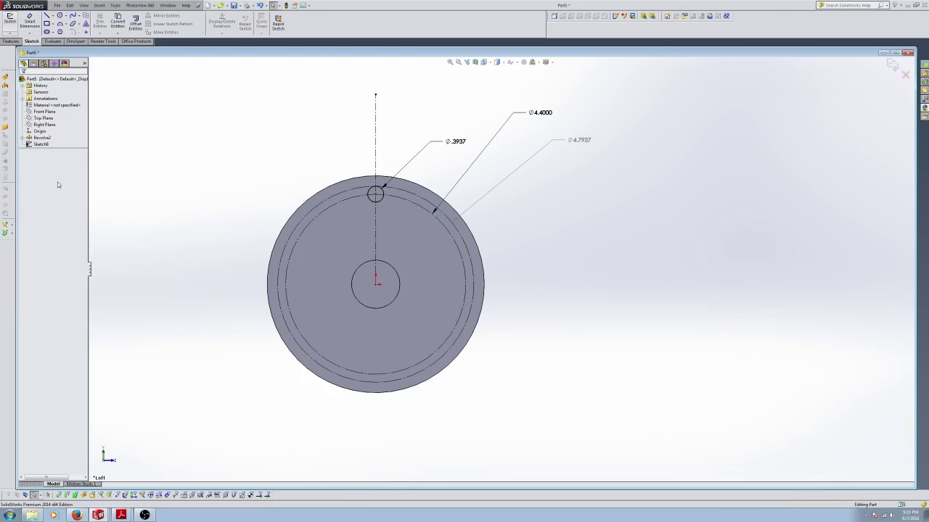
left_click(16, 41)
left_click(106, 26)
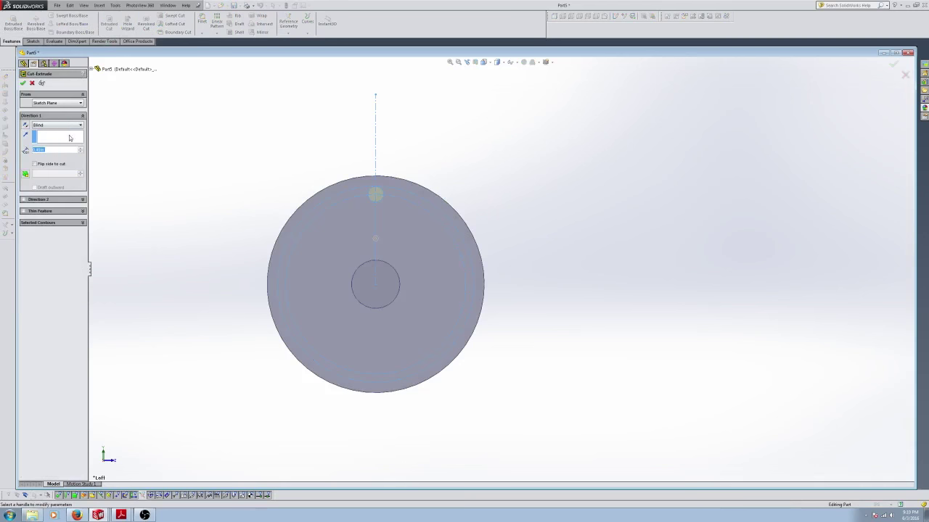
left_click(64, 125)
left_click(64, 136)
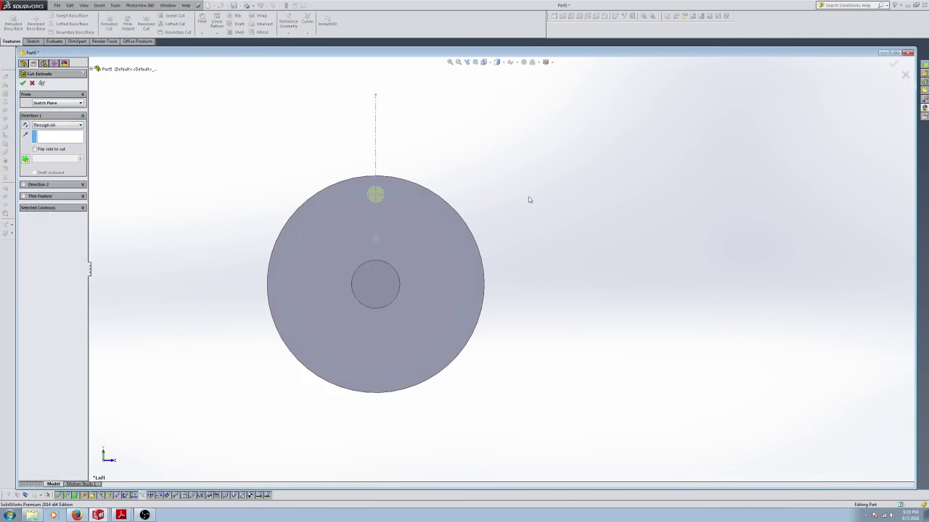
key("Return")
Step: Start a new sketch on the disc's flat ring face around the conical boss
middle_click_drag(590, 211, 394, 263)
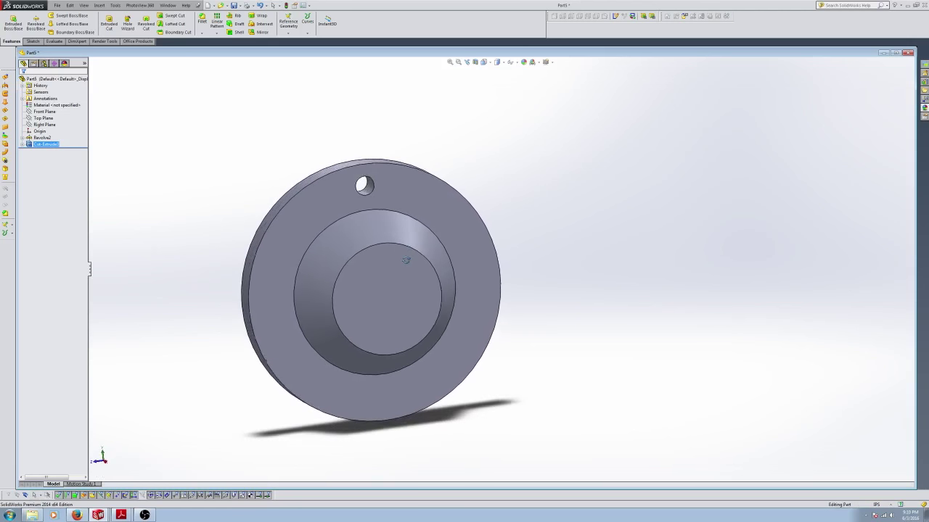
key("ctrl+1")
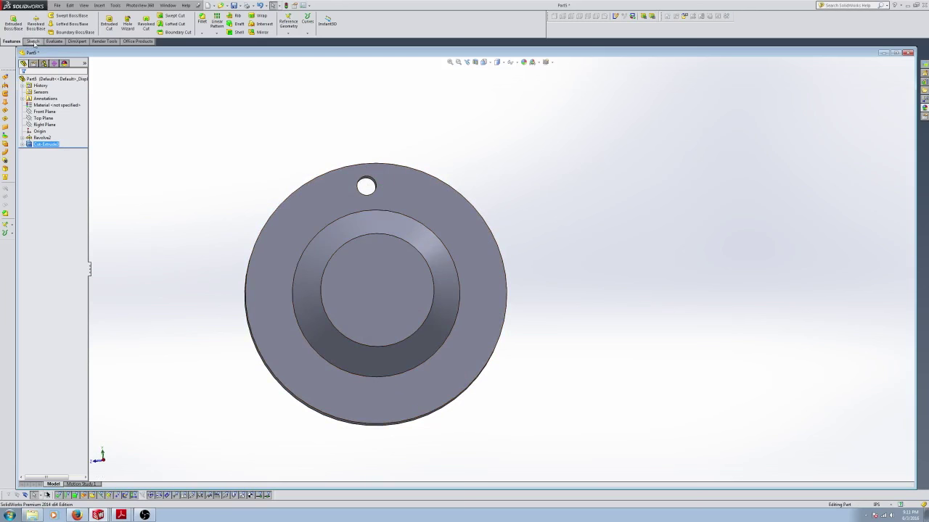
left_click(328, 218)
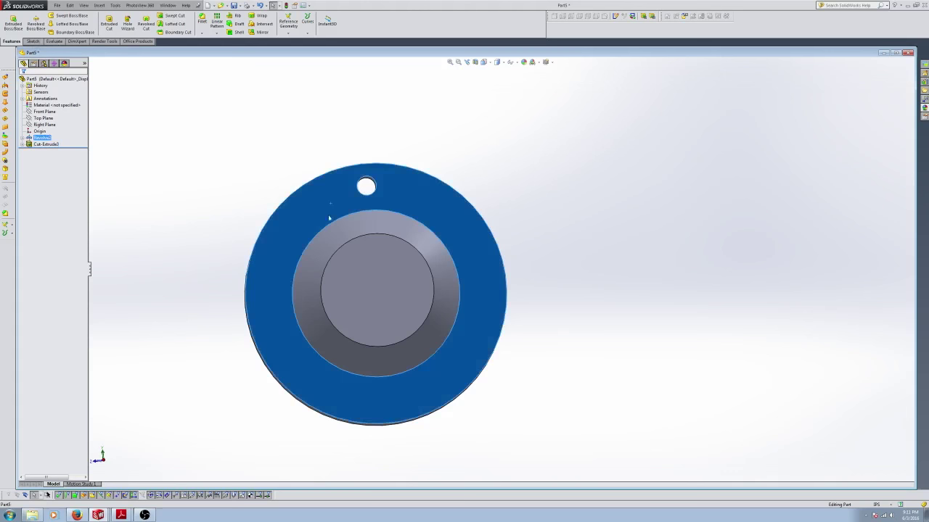
left_click(32, 42)
left_click(10, 21)
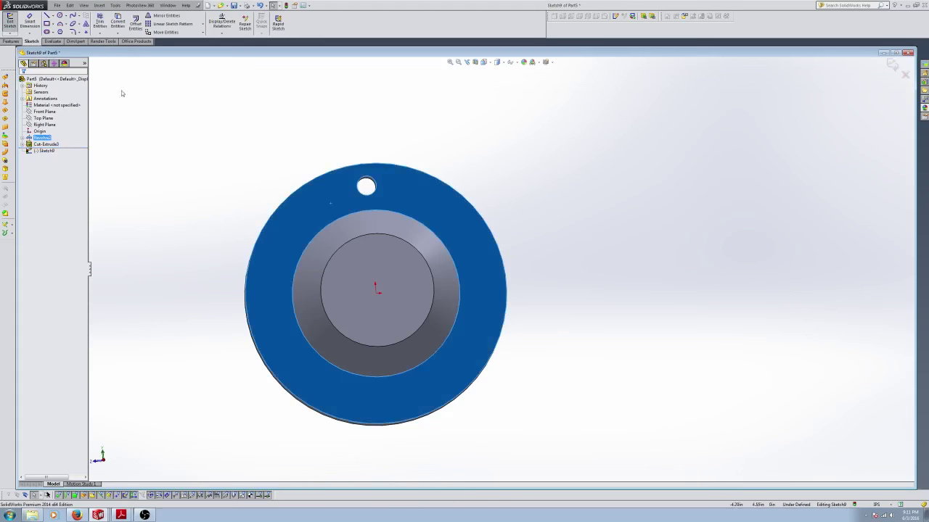
Step: Draw a circle about 0.59 in in diameter on the disc face, concentric with the bolt hole
left_click(60, 14)
scroll(396, 187, "down", 3)
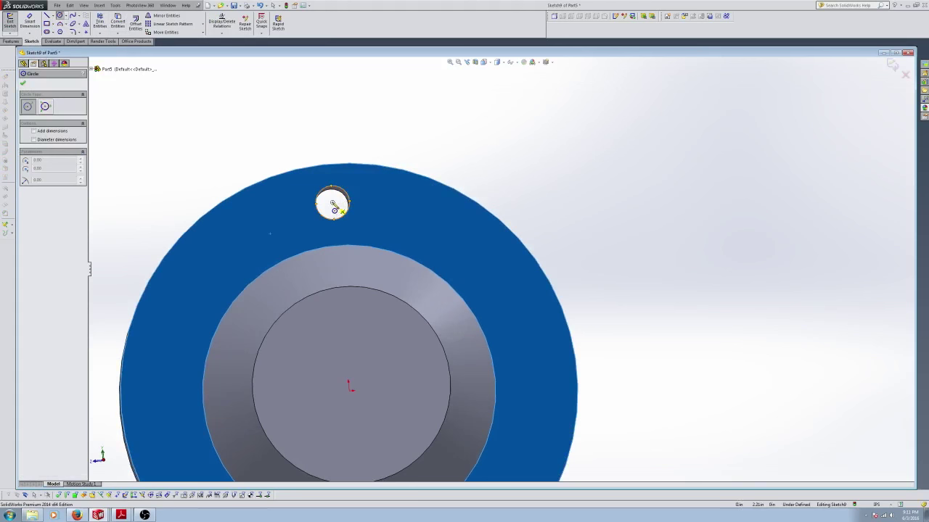
left_click(333, 201)
left_click(356, 195)
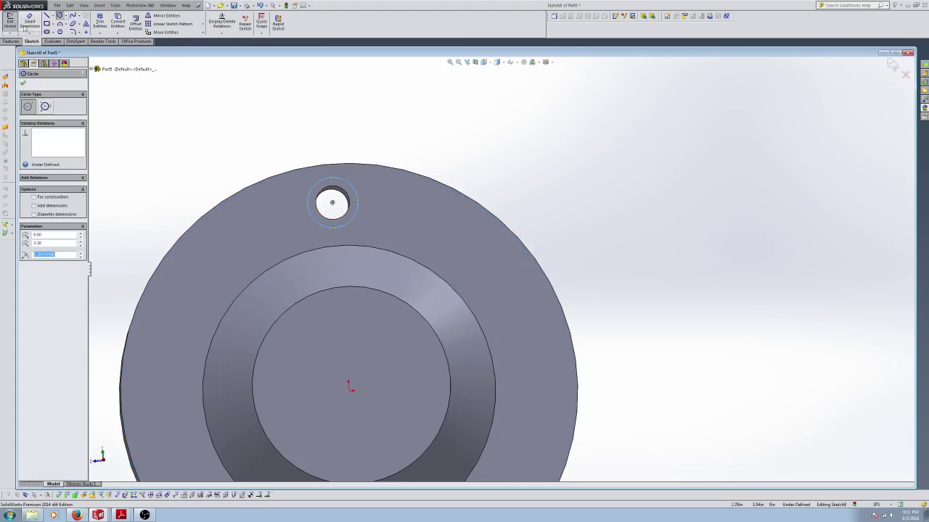
Step: Dimension the new circle's diameter as 0.6 in and finish dimensioning
key("Escape")
left_click(358, 191)
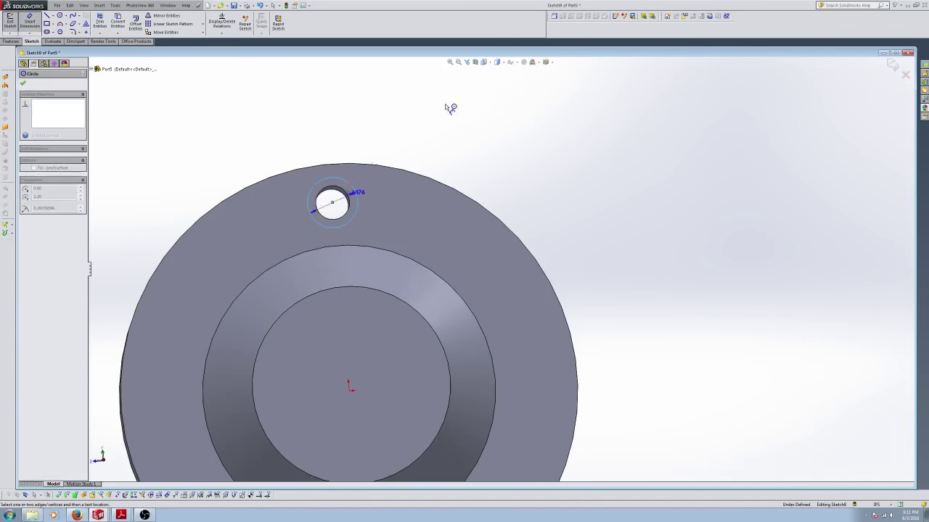
left_click(449, 118)
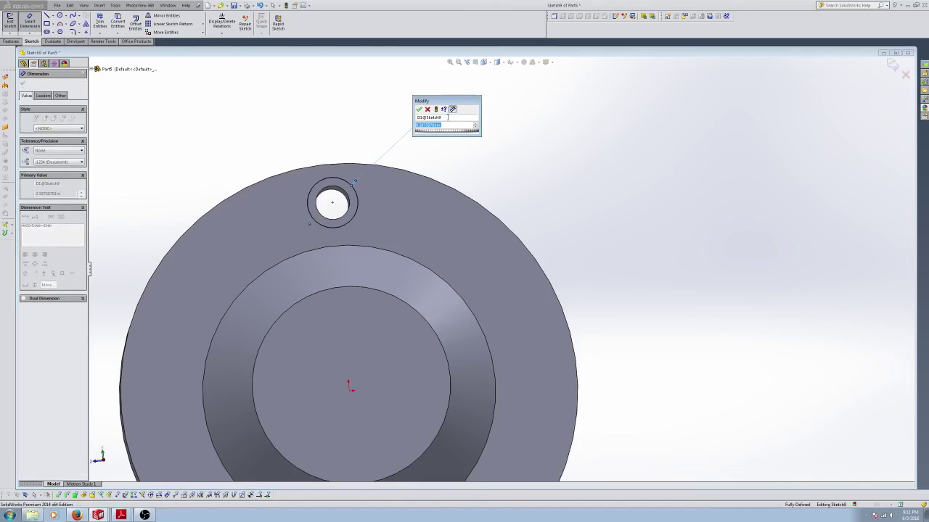
key("BackSpace")
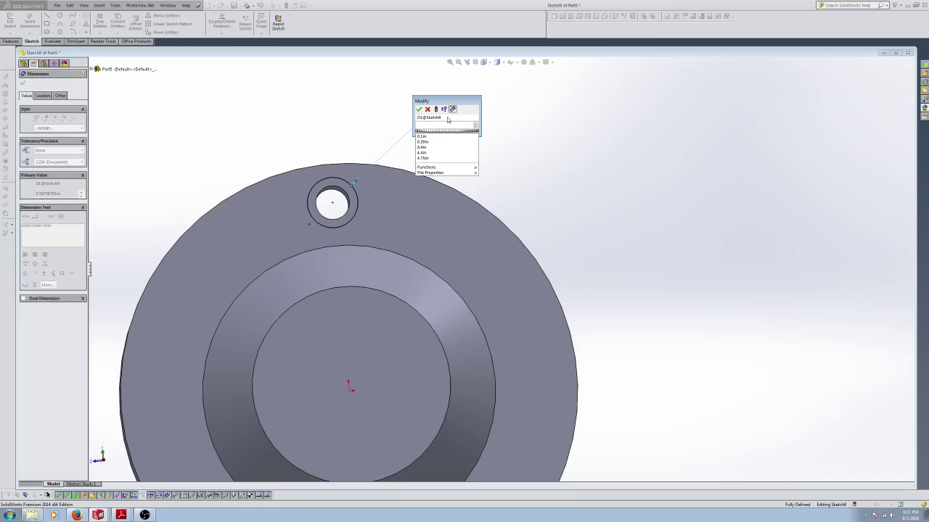
type("4")
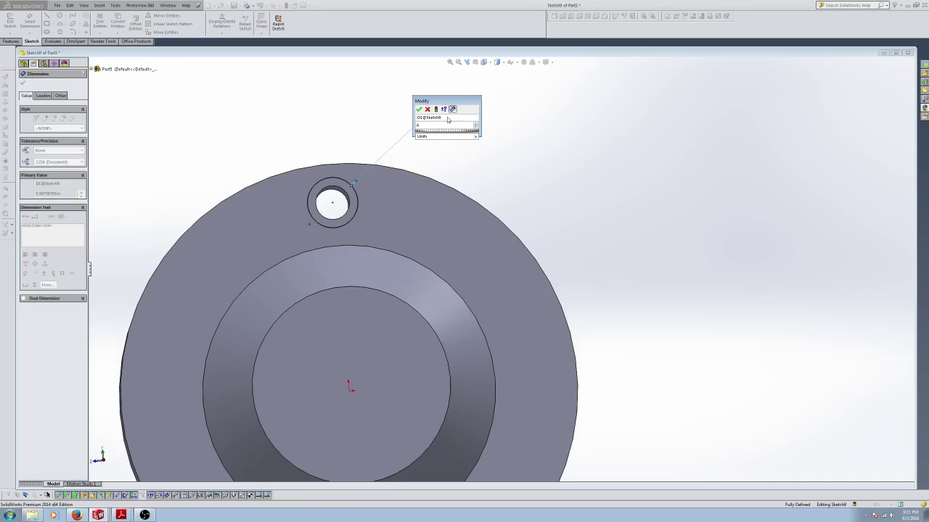
key("Return")
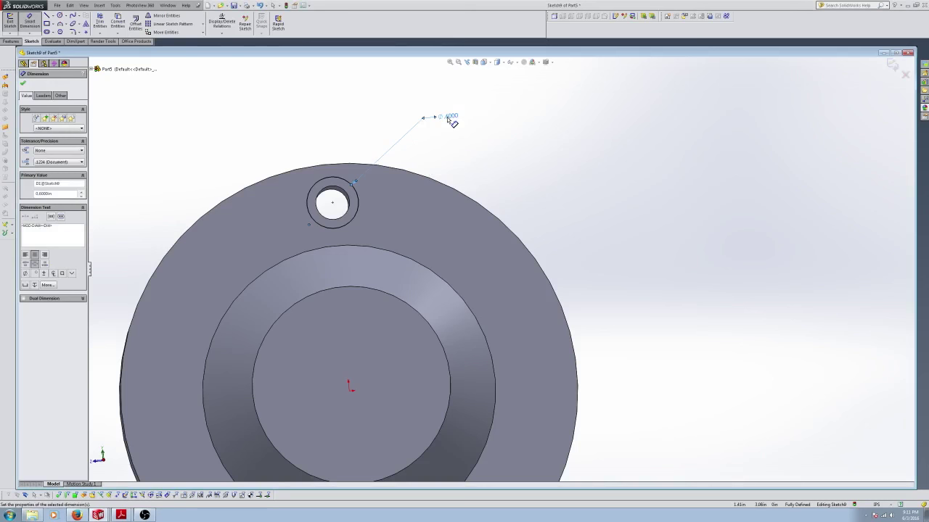
left_click(23, 84)
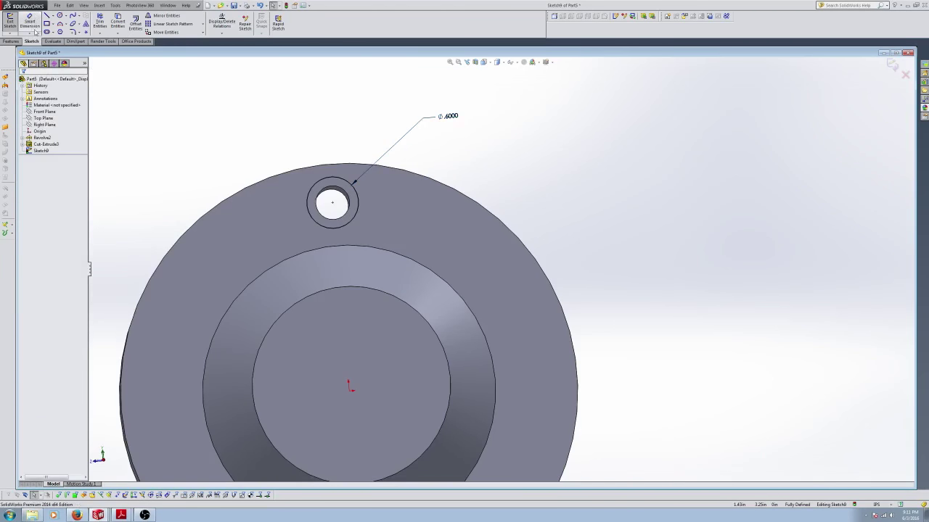
Step: Exit the sketch and cut the 0.6 in circle as a blind extruded cut to counterbore the bolt hole
left_click(11, 21)
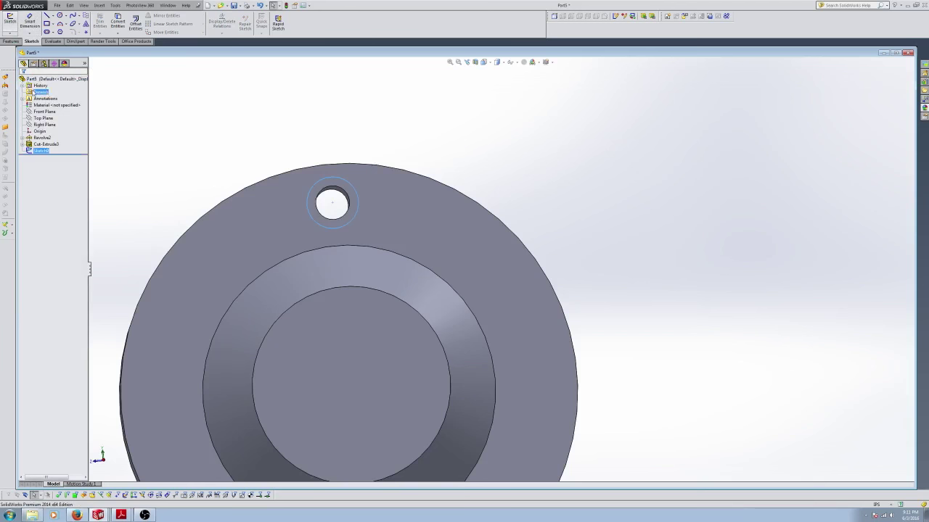
left_click(11, 41)
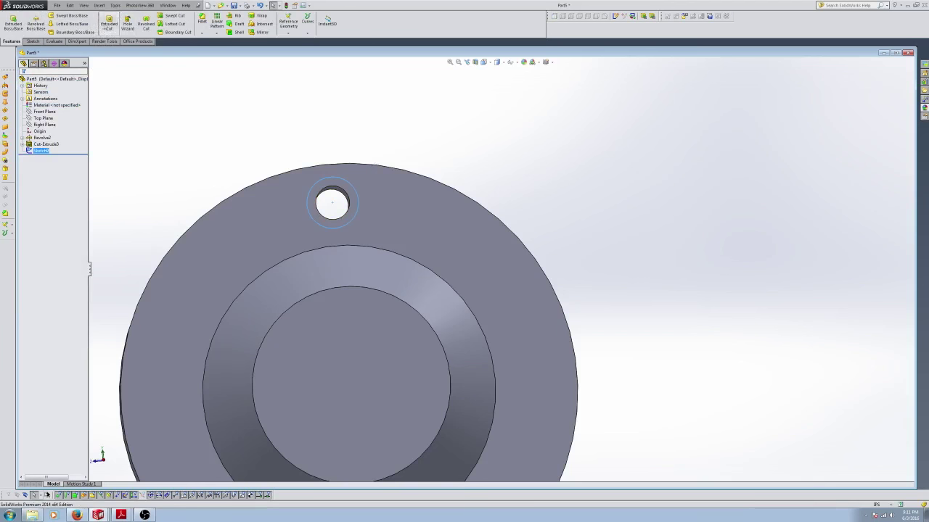
left_click(109, 22)
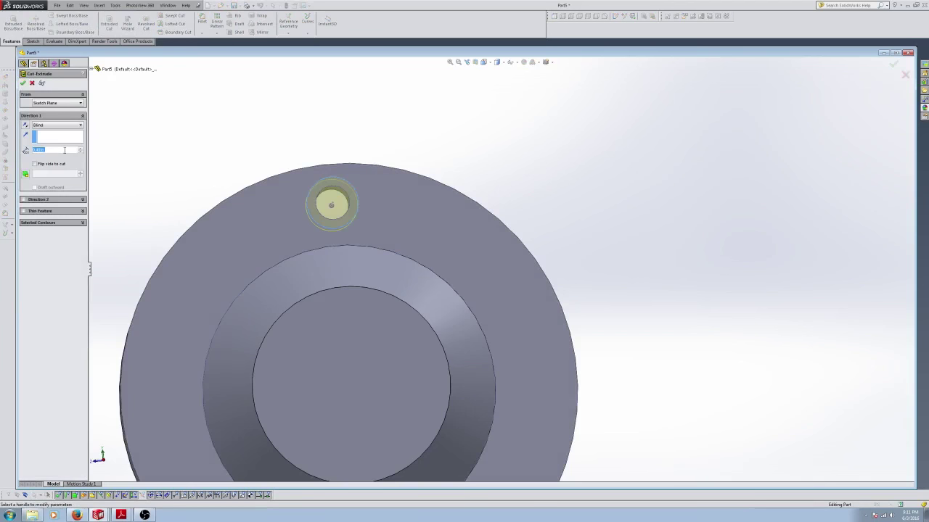
type("10m")
type("m")
key("Return")
type("4")
left_click(23, 84)
Step: Create a reference axis through the disc's centre at the intersection of the Front Plane and Top Plane
scroll(544, 252, "up", 5)
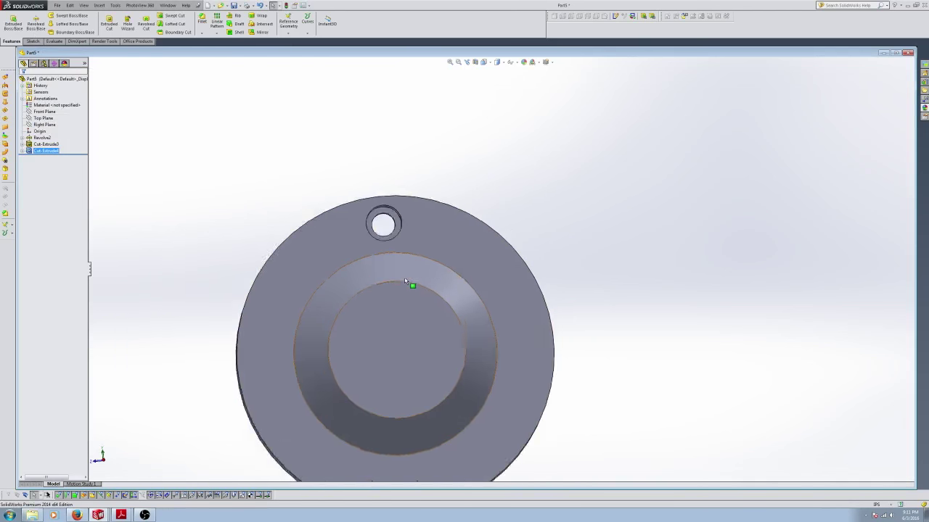
mouse_move(440, 270)
middle_mouse_down()
mouse_move(449, 292)
mouse_move(426, 264)
middle_mouse_up()
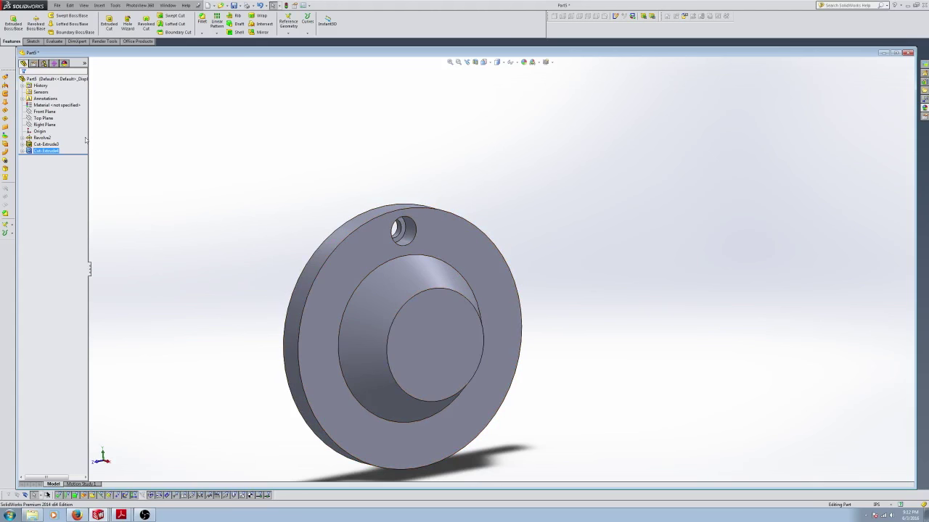
left_click(295, 35)
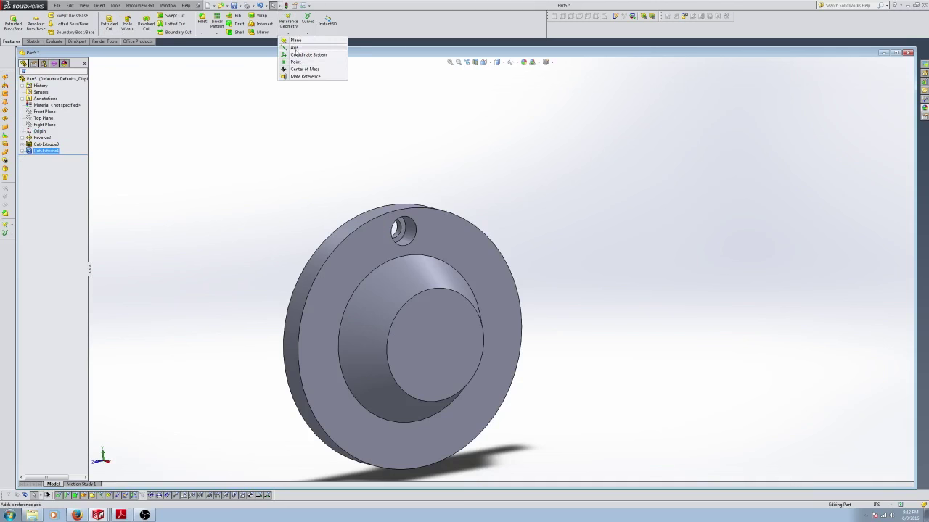
left_click(296, 46)
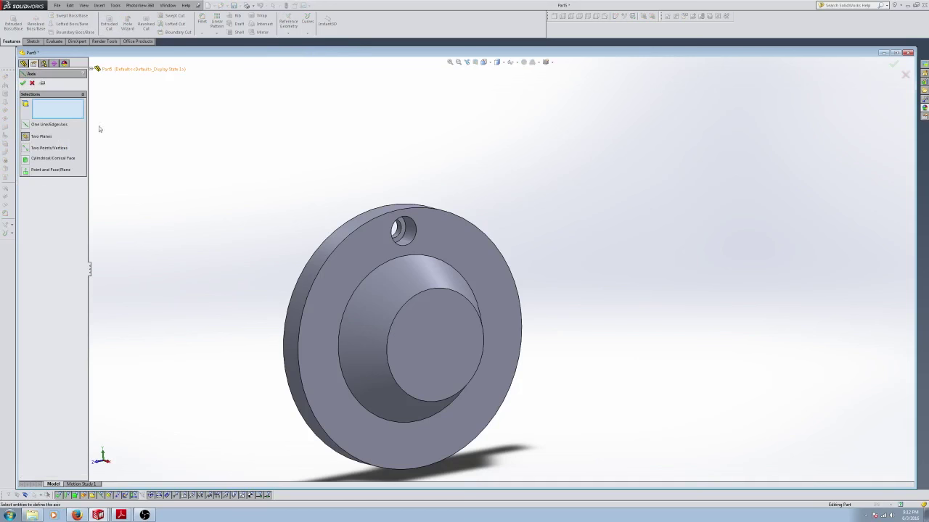
left_click(92, 69)
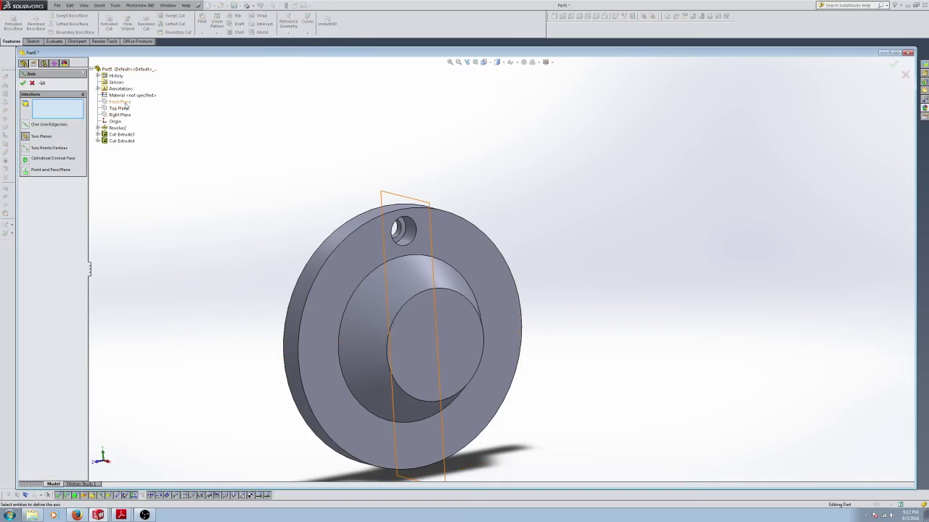
left_click(121, 102)
left_click(119, 108)
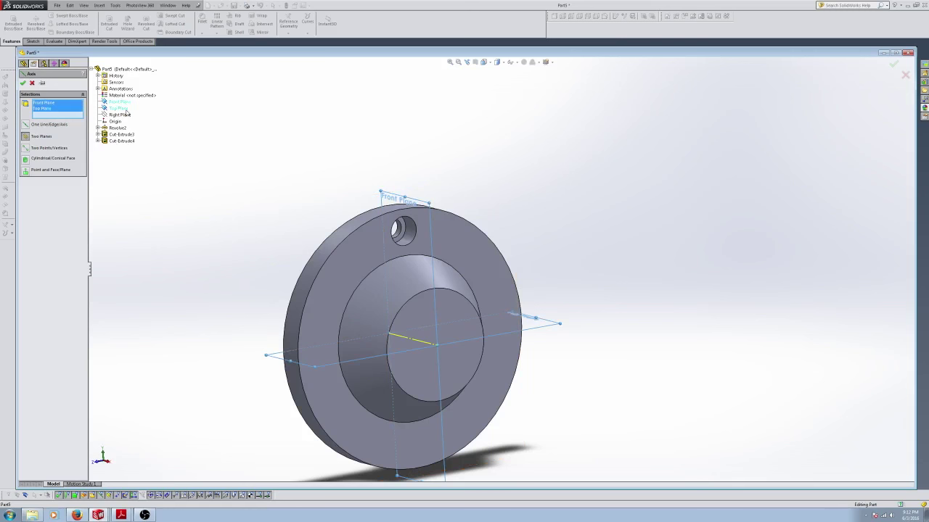
left_click(23, 84)
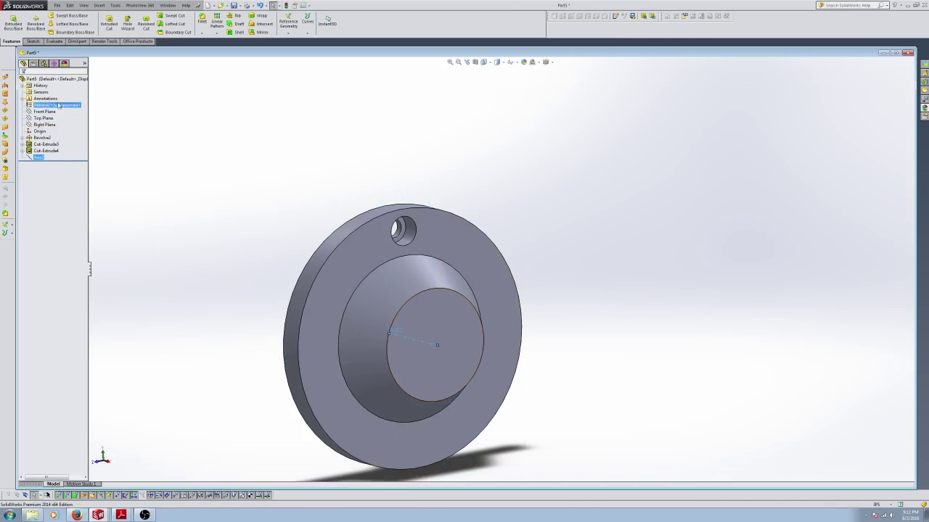
Step: Circular-pattern the through hole and its counterbore around the central axis, with four instances spaced 90 degrees apart
left_click(46, 144)
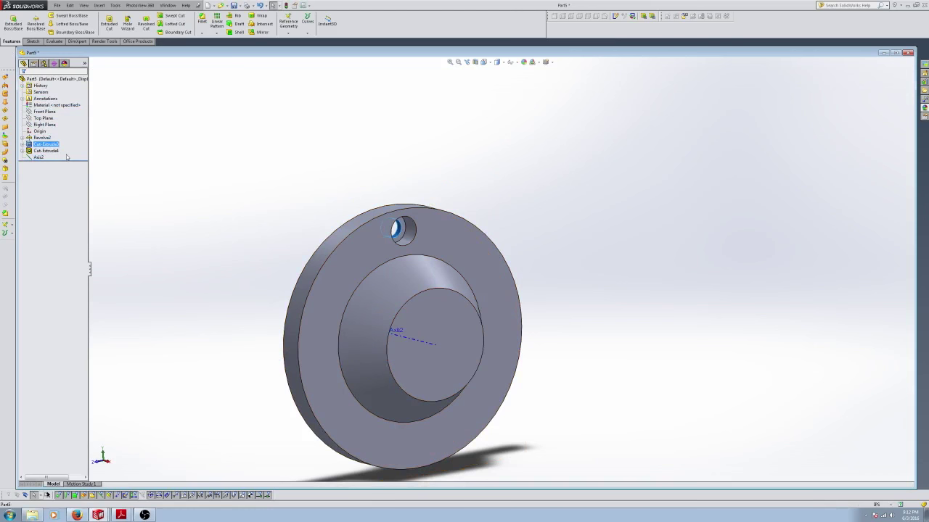
left_click(50, 151, "ctrl")
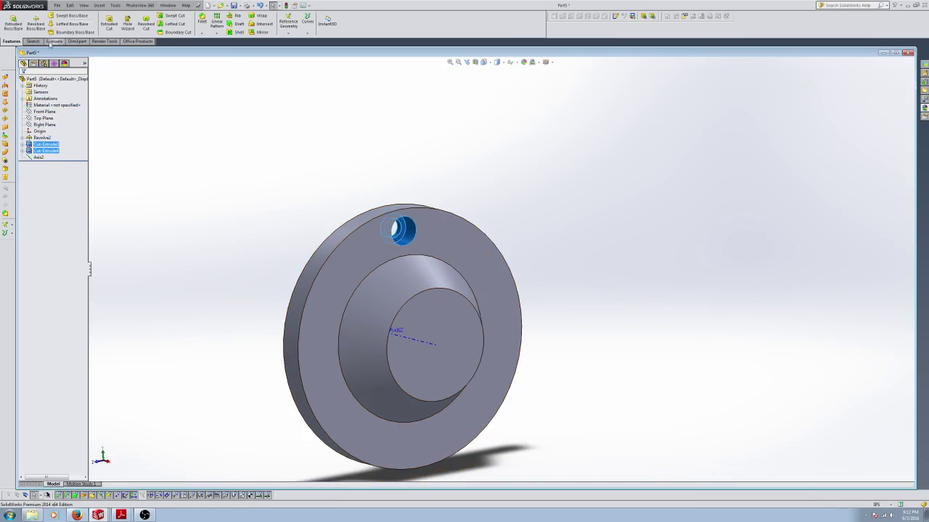
left_click(214, 34)
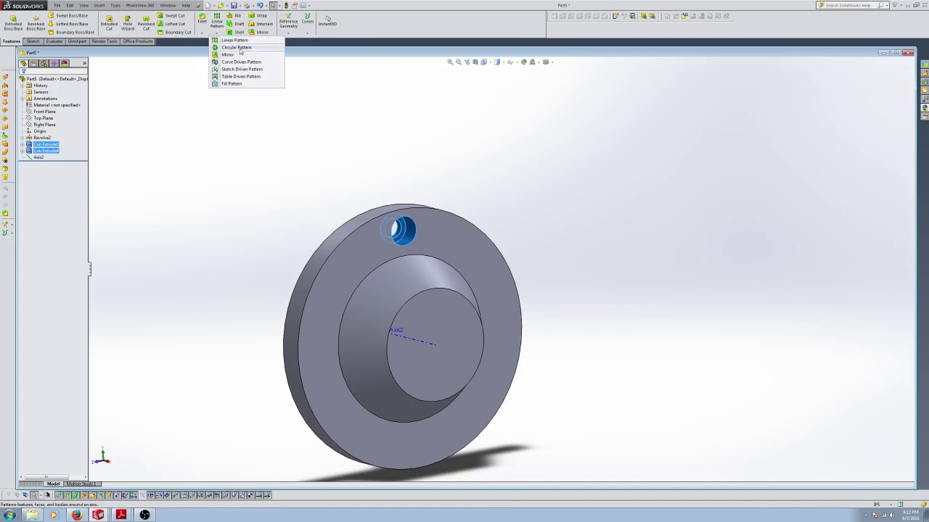
left_click(230, 48)
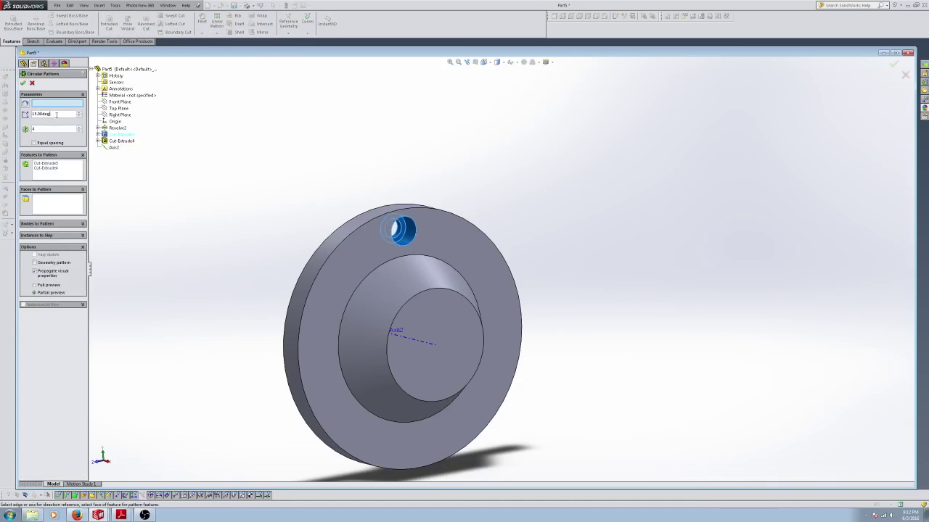
type("90")
left_click(50, 129)
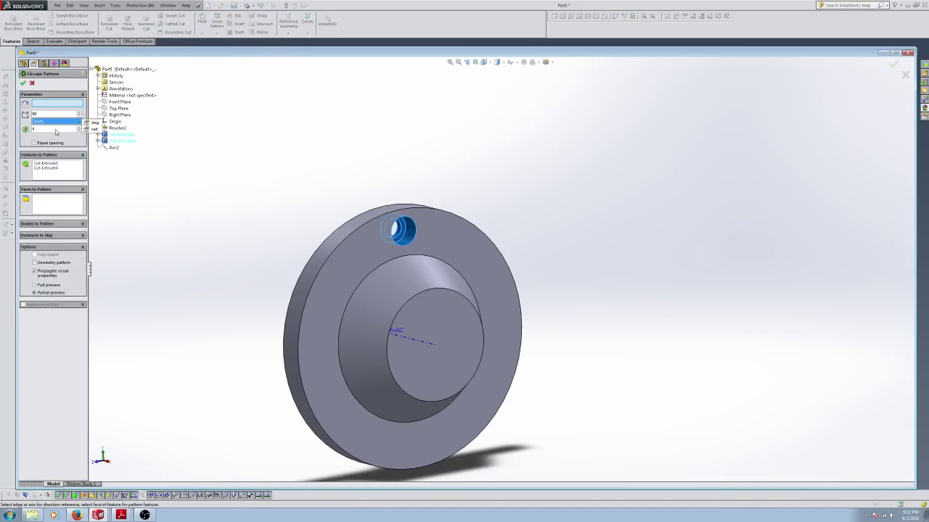
type("5")
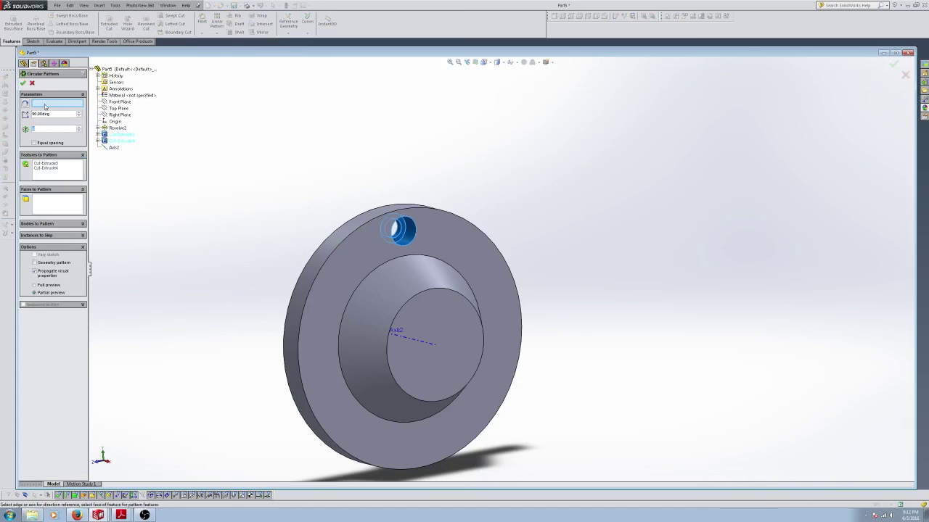
left_click(431, 346)
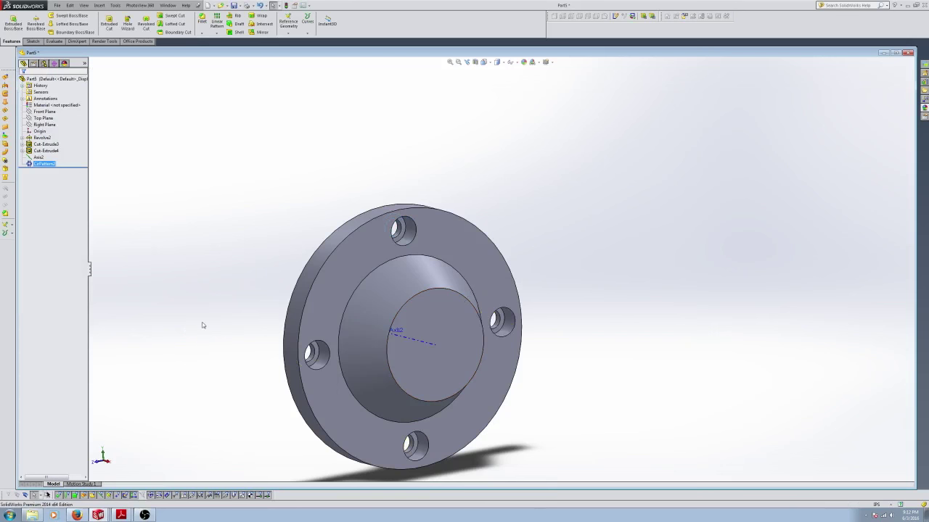
mouse_move(202, 325)
middle_mouse_down()
mouse_move(176, 261)
mouse_move(179, 311)
mouse_move(199, 307)
mouse_move(183, 319)
mouse_move(210, 322)
middle_mouse_up()
scroll(378, 367, "up", 3)
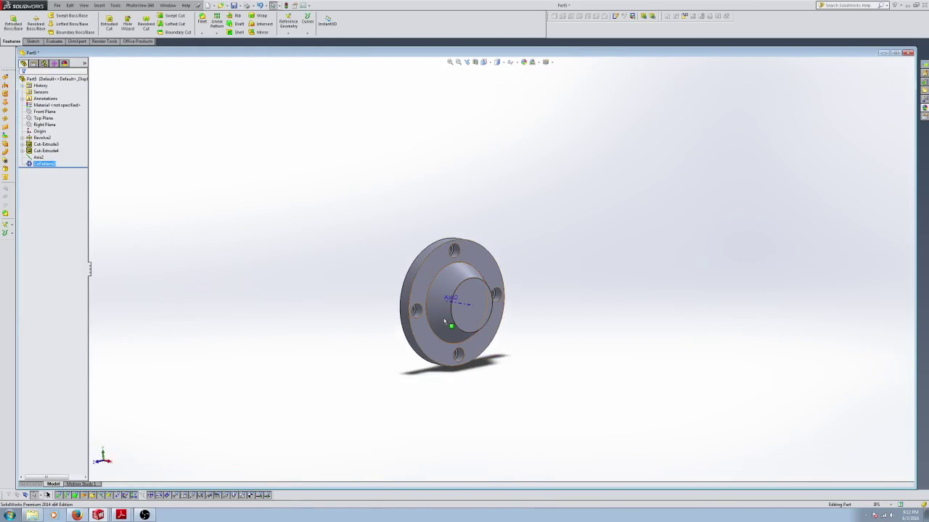
scroll(444, 321, "down", 5)
middle_click_drag(471, 307, 344, 242)
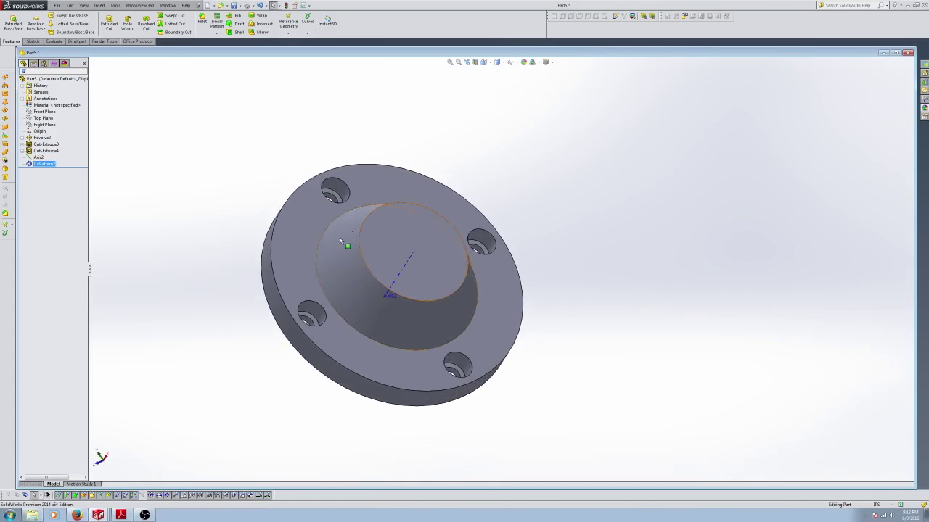
middle_click_drag(460, 238, 196, 276)
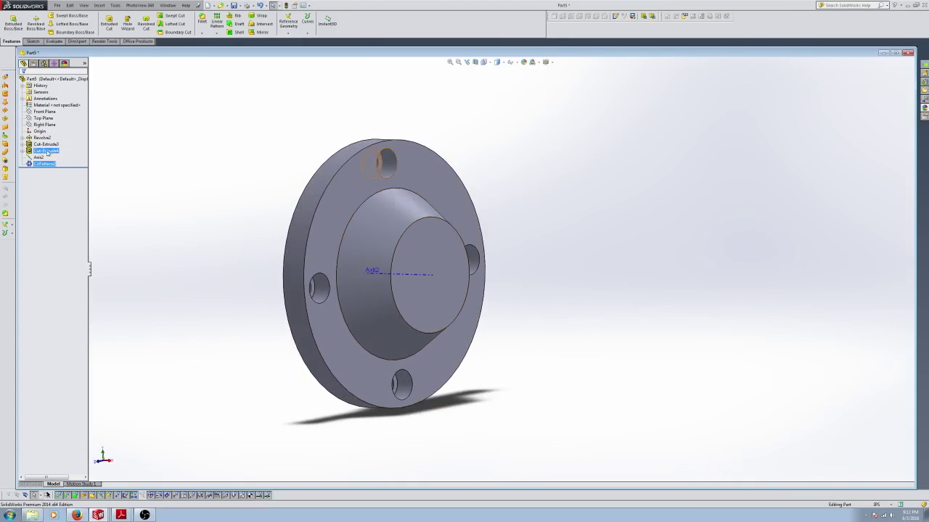
Step: Start a new sketch on the Front Plane and orient the view normal to it
left_click(43, 112)
left_click(33, 42)
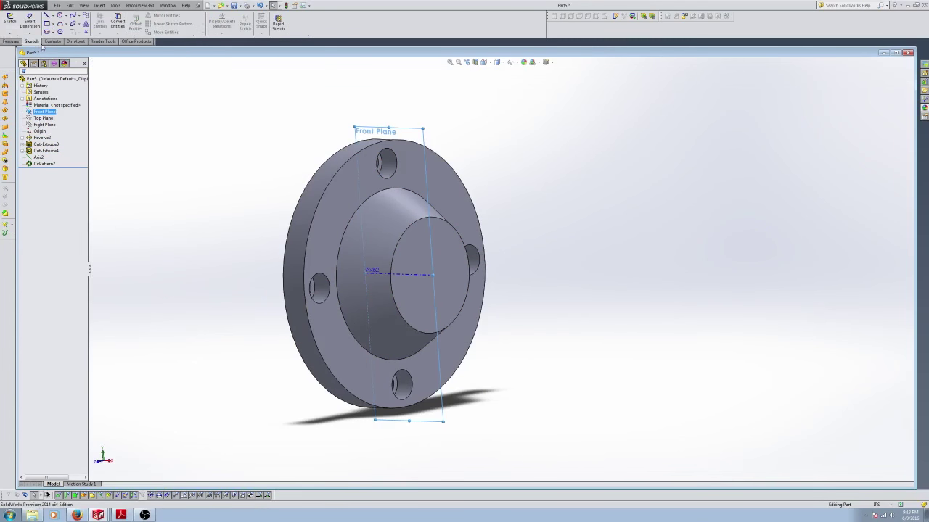
left_click(7, 25)
right_click(48, 171)
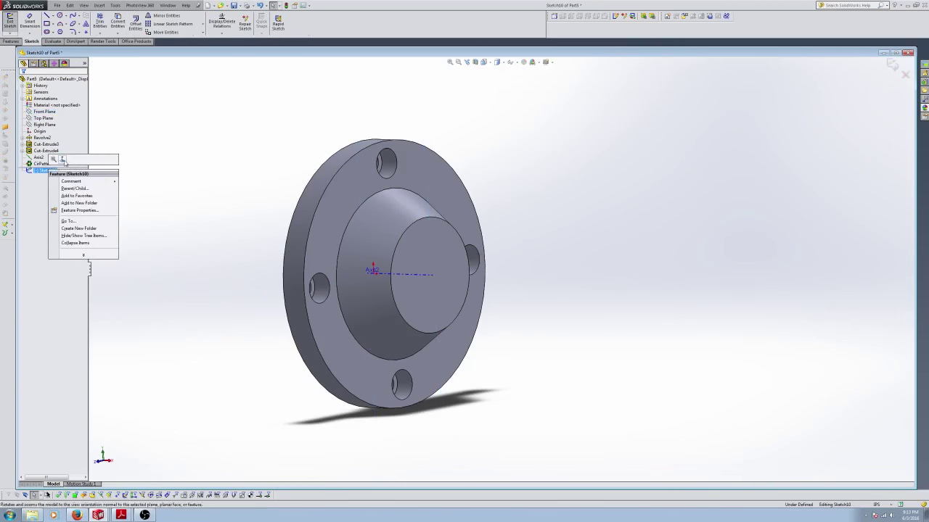
left_click(76, 163)
Step: Draw a horizontal construction line along the central axis and a vertical construction line just beyond the conical boss's flat end
left_click(46, 15)
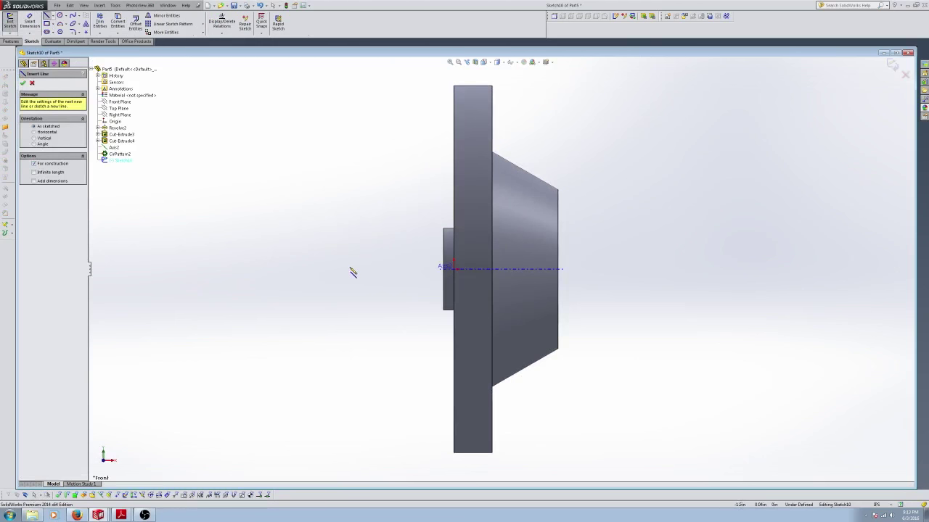
left_click(348, 270)
left_click(667, 270)
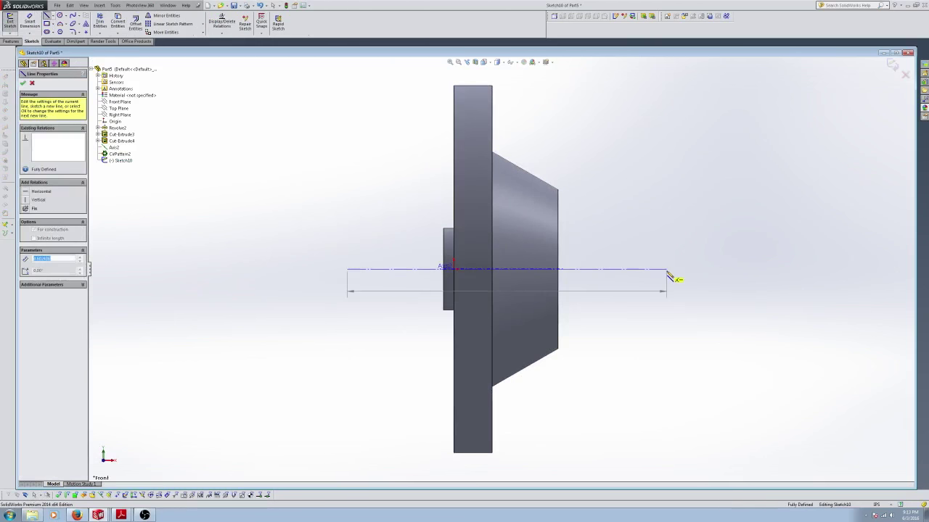
left_click(591, 98)
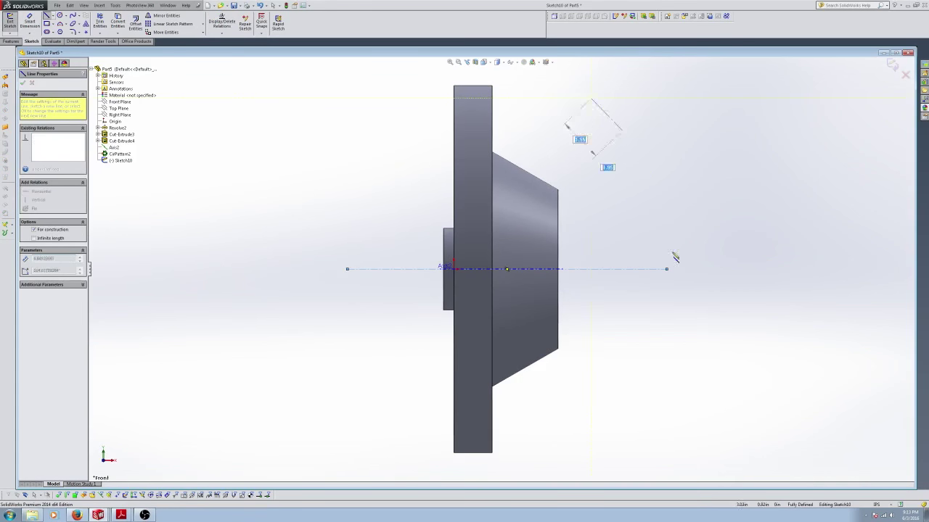
double_click(592, 415)
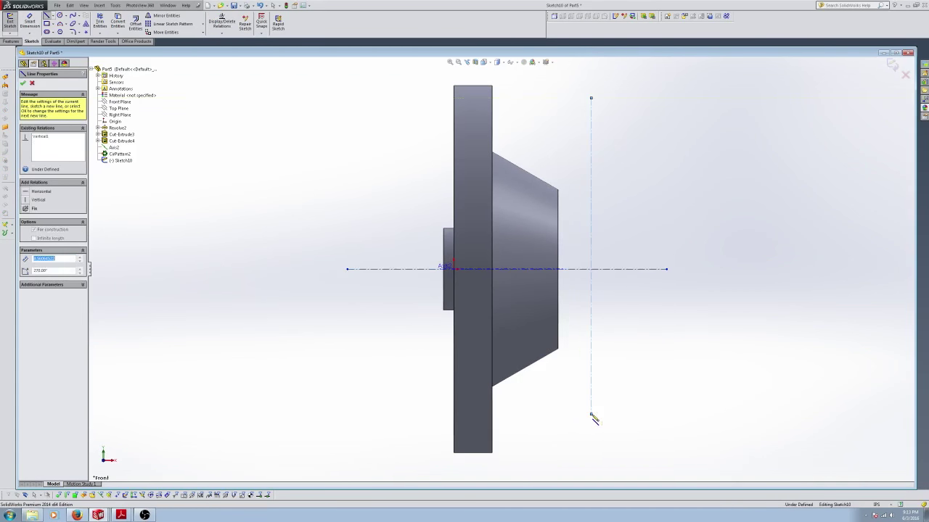
left_click(22, 84)
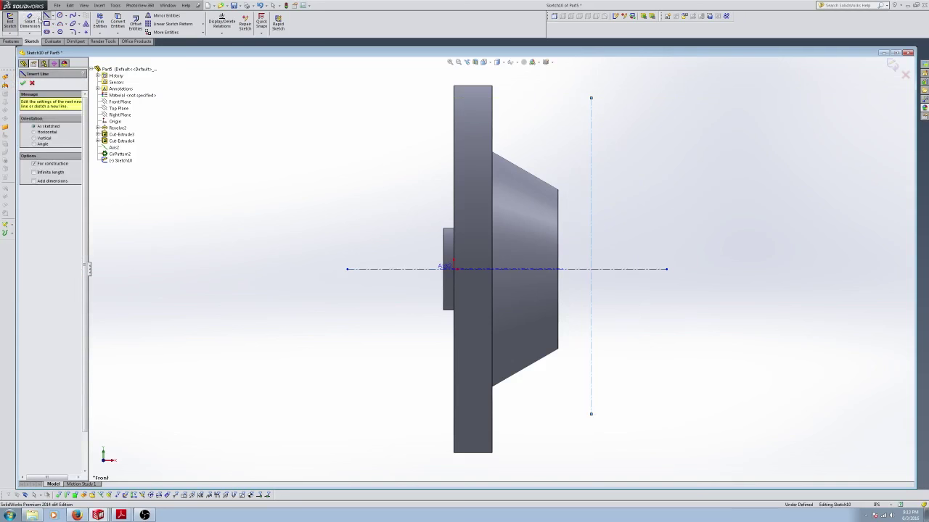
Step: Make the vertical construction line collinear with the edge of the conical boss's flat end
left_click(22, 82)
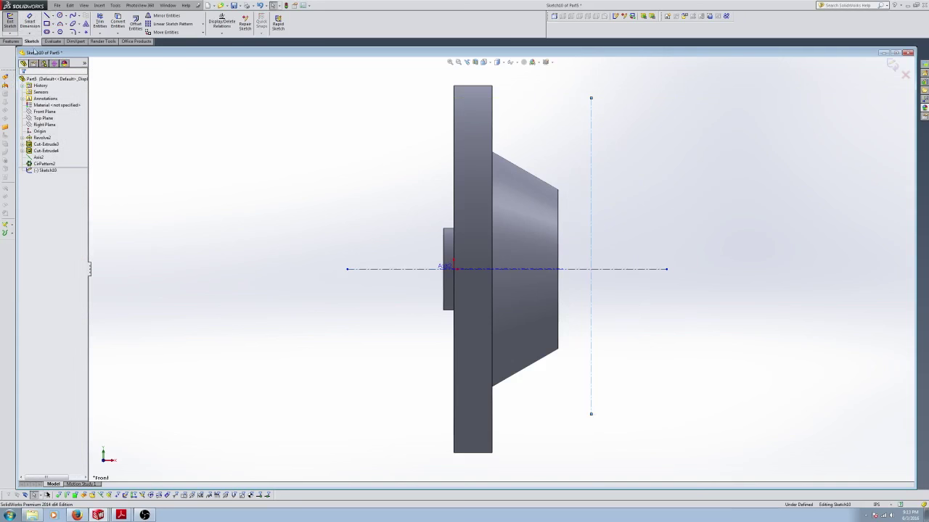
left_click(592, 239)
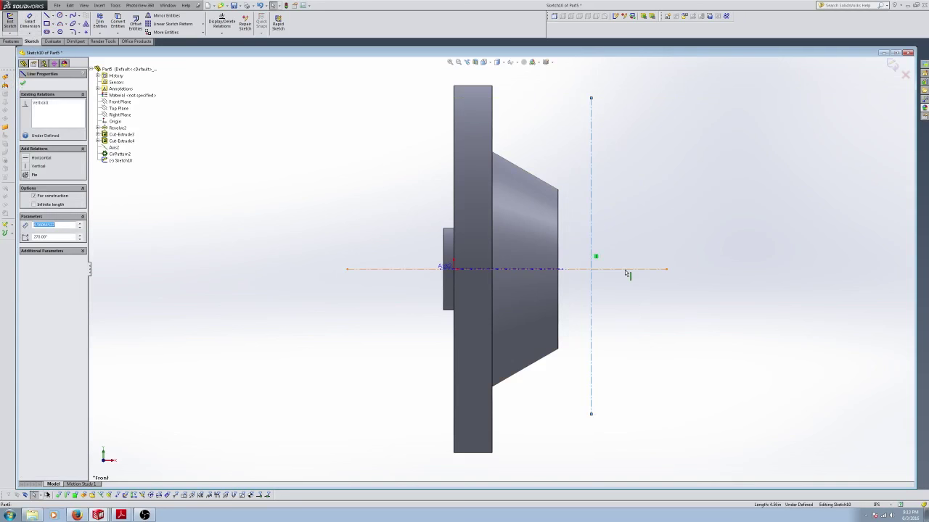
left_click(557, 218, "ctrl")
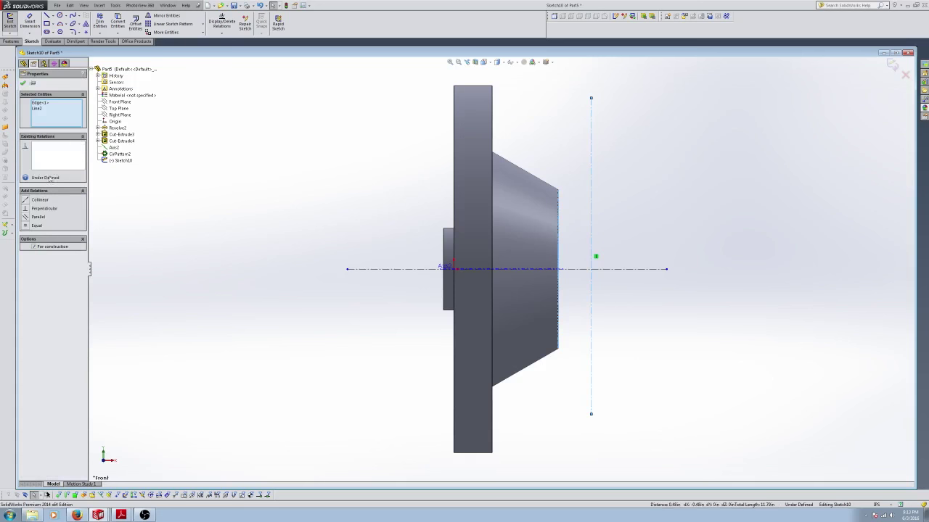
left_click(38, 200)
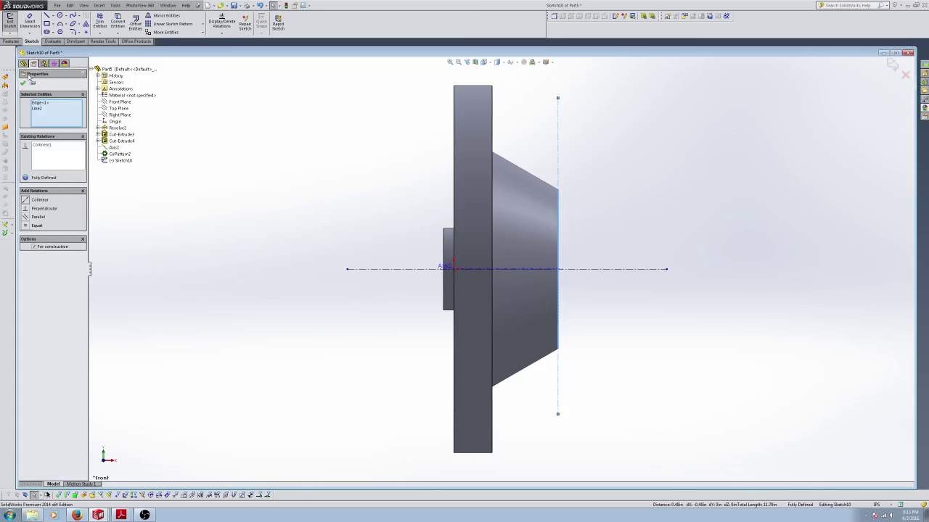
left_click(23, 82)
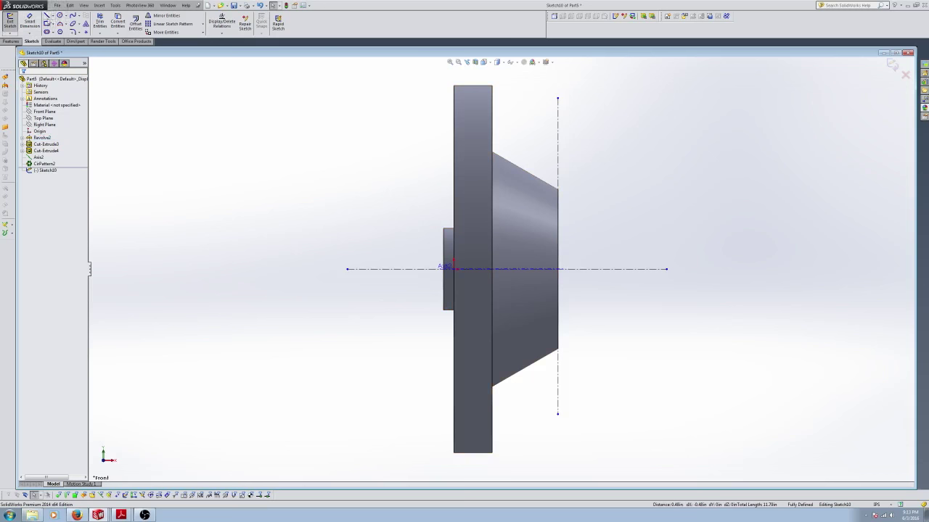
Step: Draw a closed right triangle over the boss's upper corner, with its vertical side on the construction line and a horizontal top about 0.8 in long
left_click(47, 15)
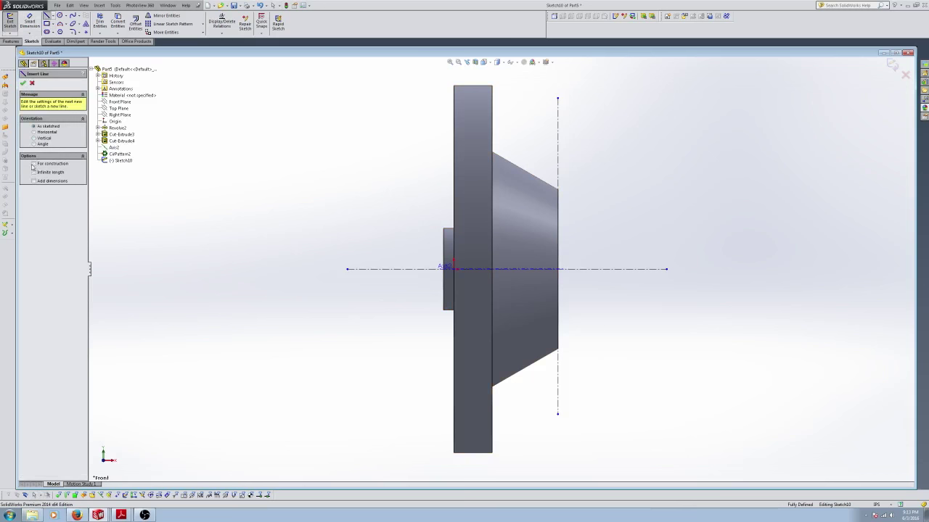
left_click(502, 154)
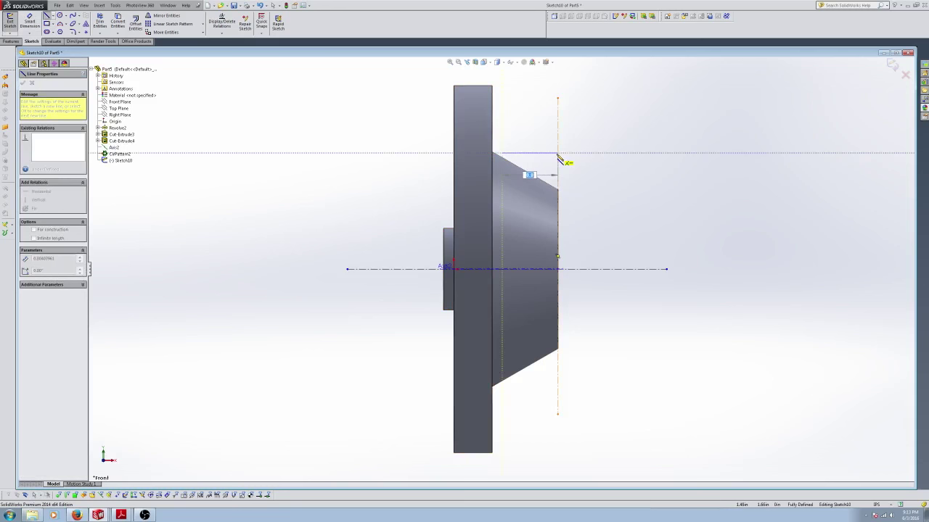
left_click(557, 154)
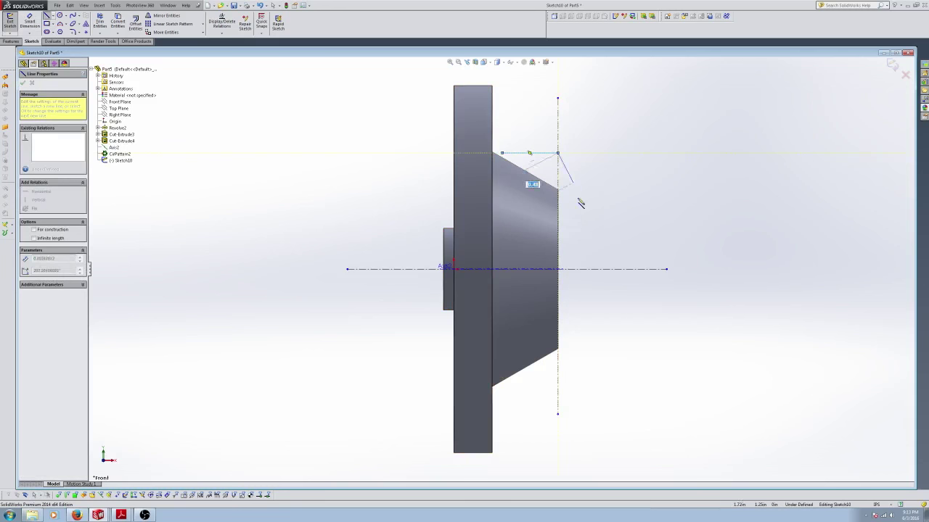
left_click(557, 214)
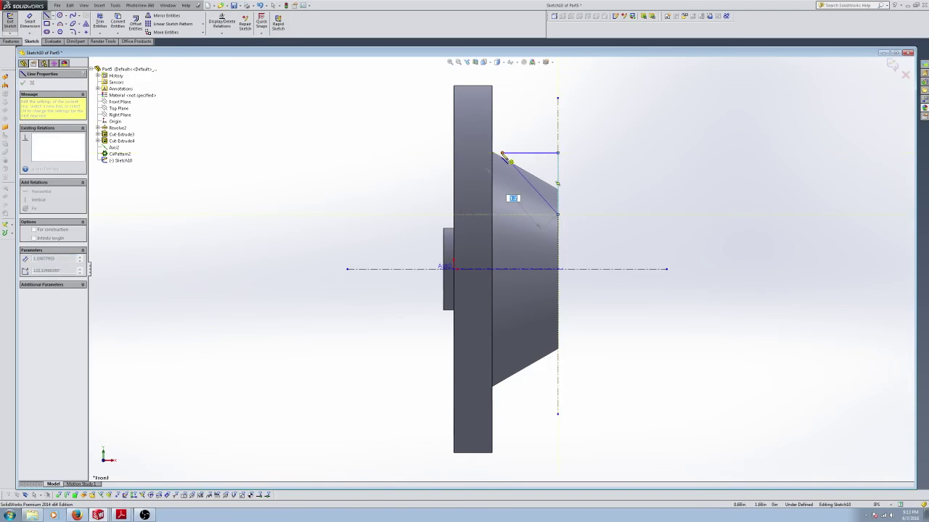
key("Escape")
Step: Dimension the angle between the triangle's horizontal top line and its sloped line at 45 degrees
left_click(30, 22)
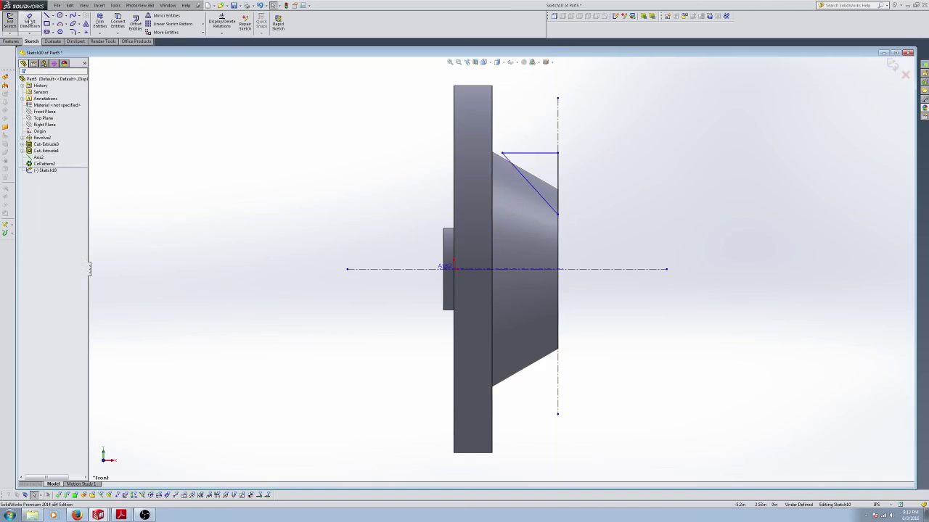
left_click(534, 154)
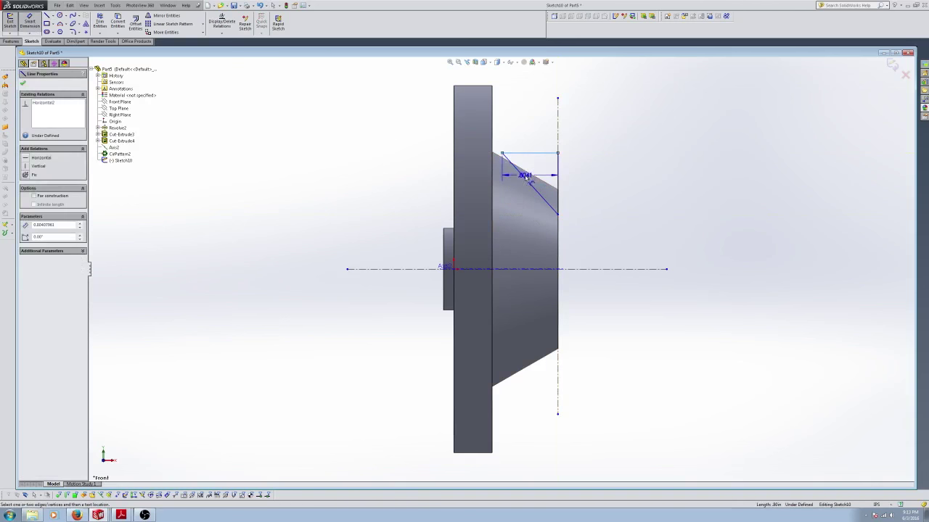
left_click(525, 179)
left_click(542, 173)
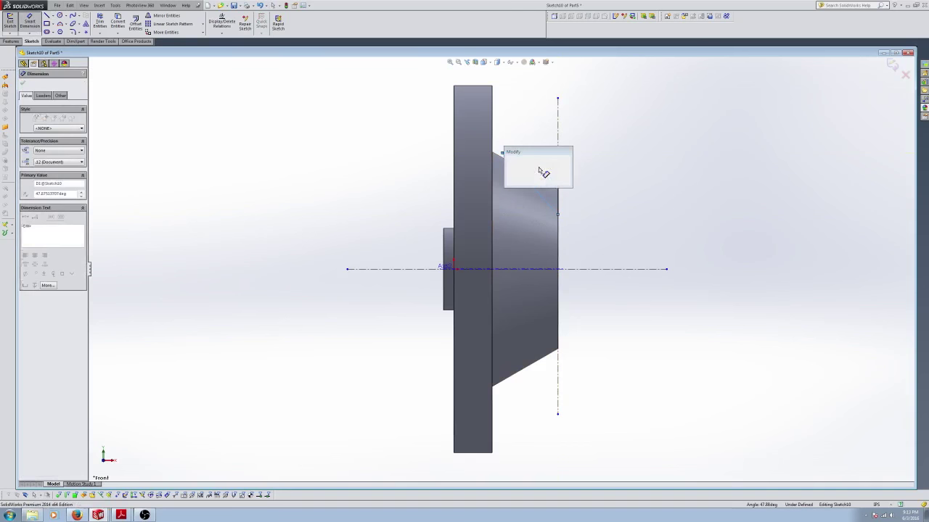
type("45")
key("Return")
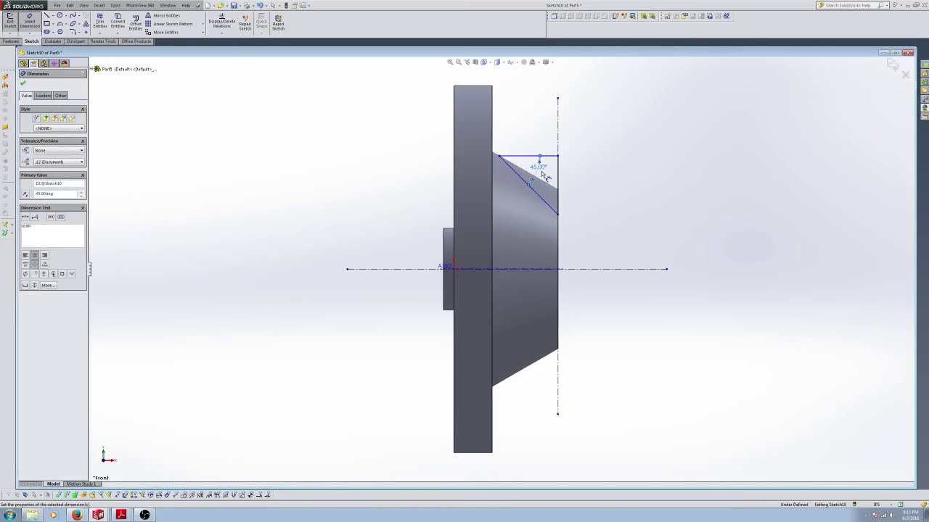
Step: Dimension the triangle's lower corner 0.8 in from the horizontal construction line
left_click(559, 217)
left_click(570, 269)
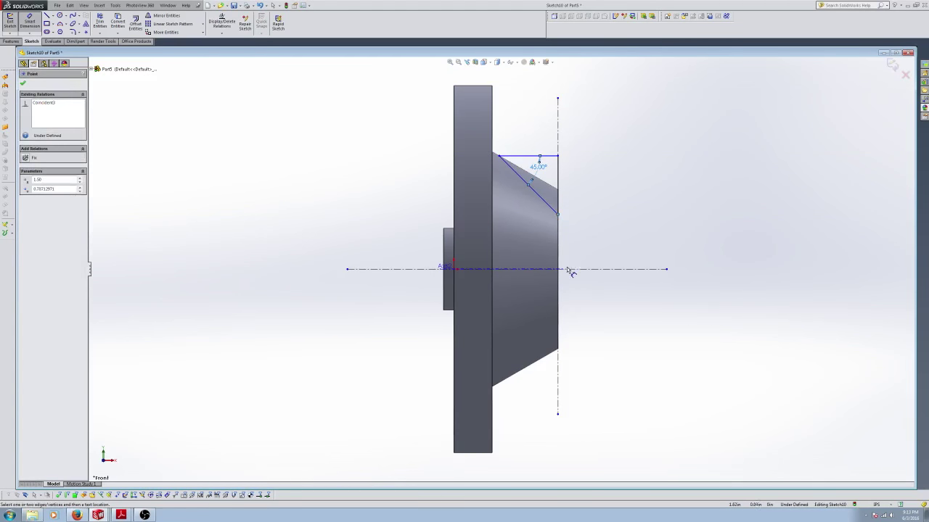
left_click(635, 246)
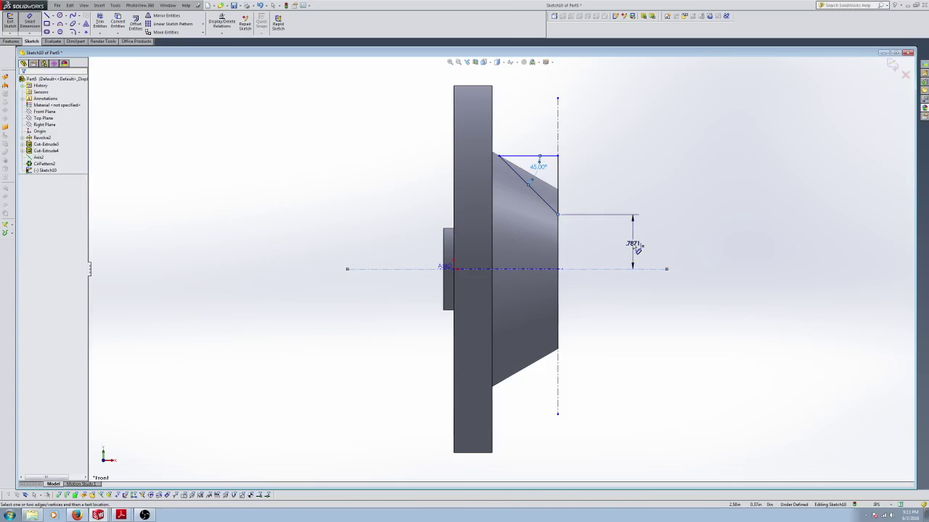
type("0")
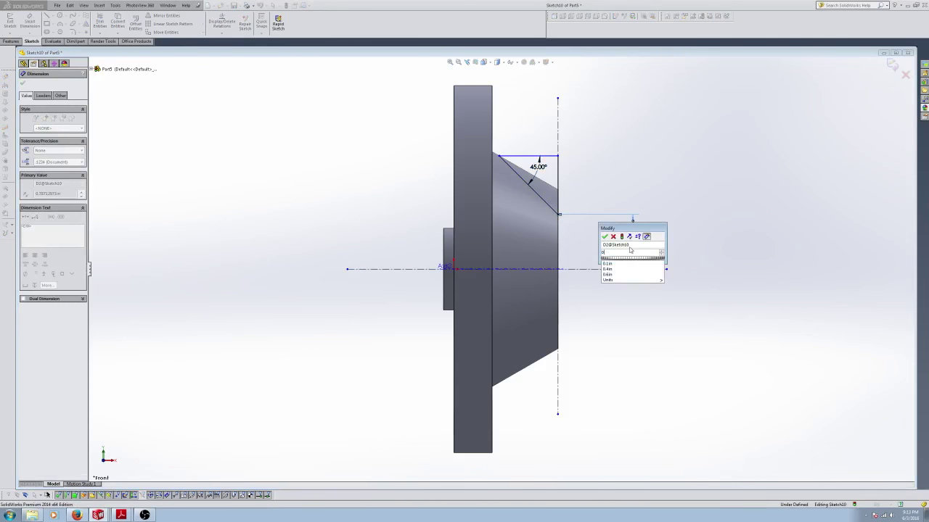
type(".8")
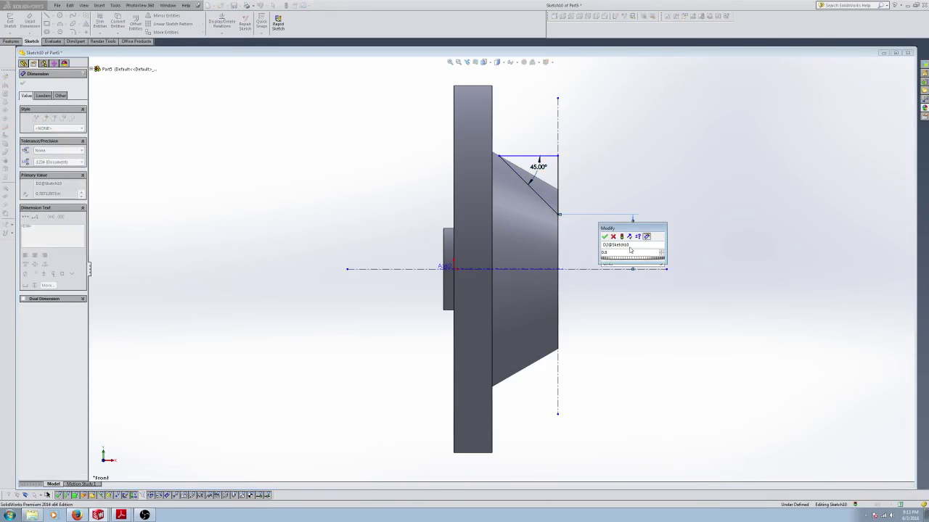
key("Return")
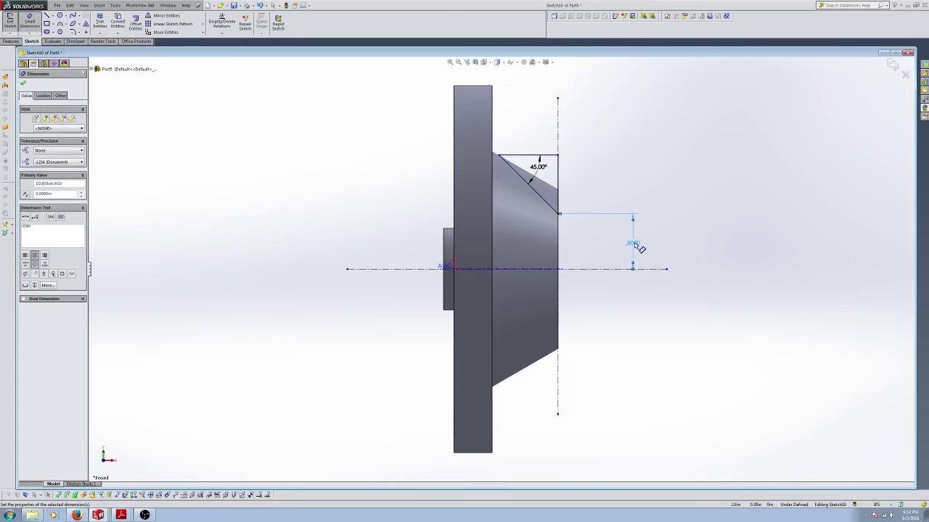
Step: Set the distance from the triangle's lower corner to the horizontal construction line to 0.9 in
double_click(634, 245)
type("8")
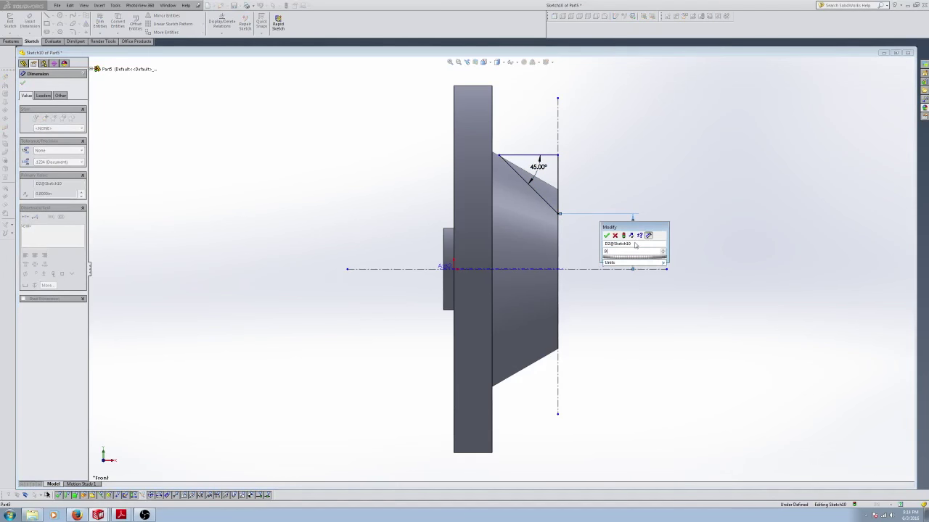
key("Return")
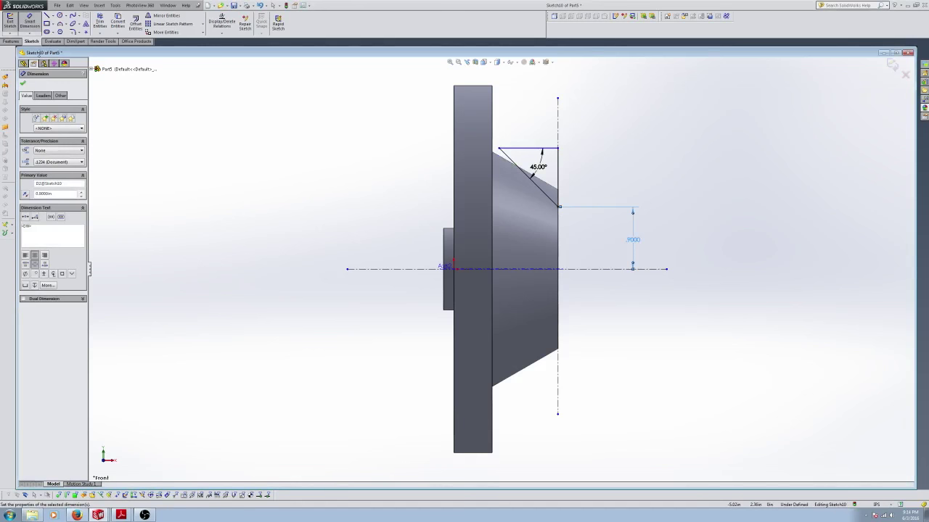
left_click(23, 83)
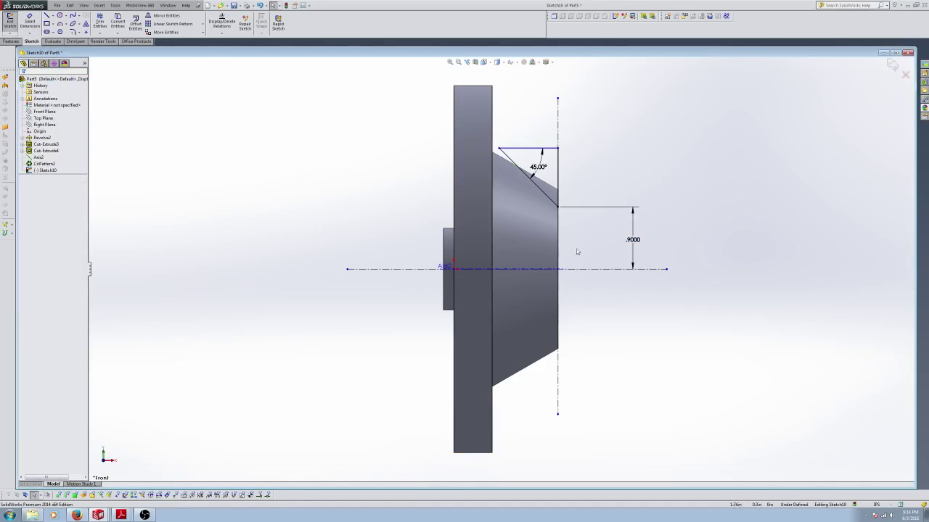
Step: Mirror the triangle's three lines about the horizontal construction line, keeping the original
scroll(603, 221, "down", 2)
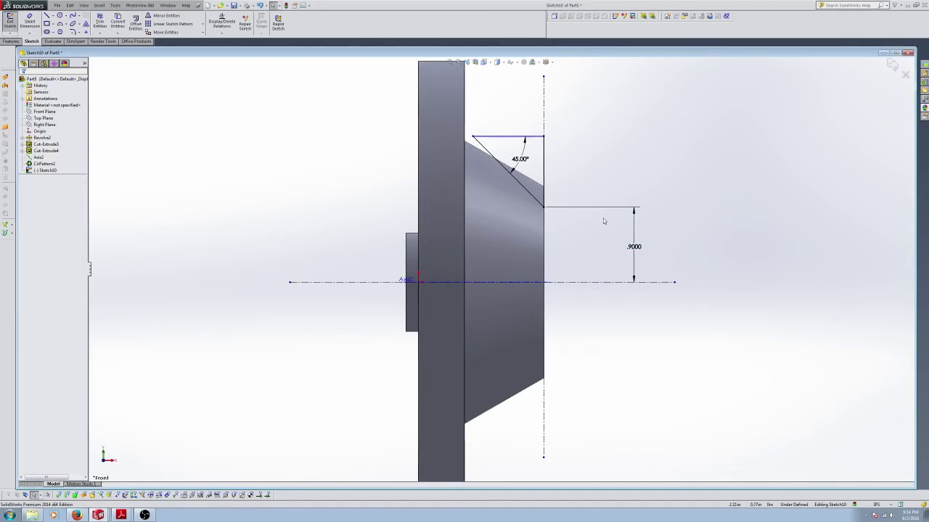
left_click(506, 139)
mouse_move(449, 110)
left_mouse_down()
mouse_move(544, 182)
mouse_move(559, 229)
left_mouse_up()
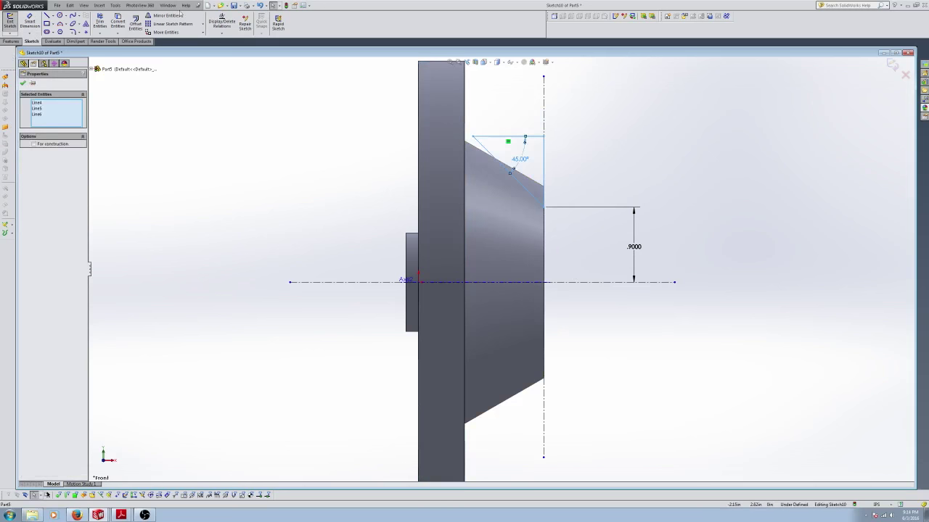
left_click(161, 16)
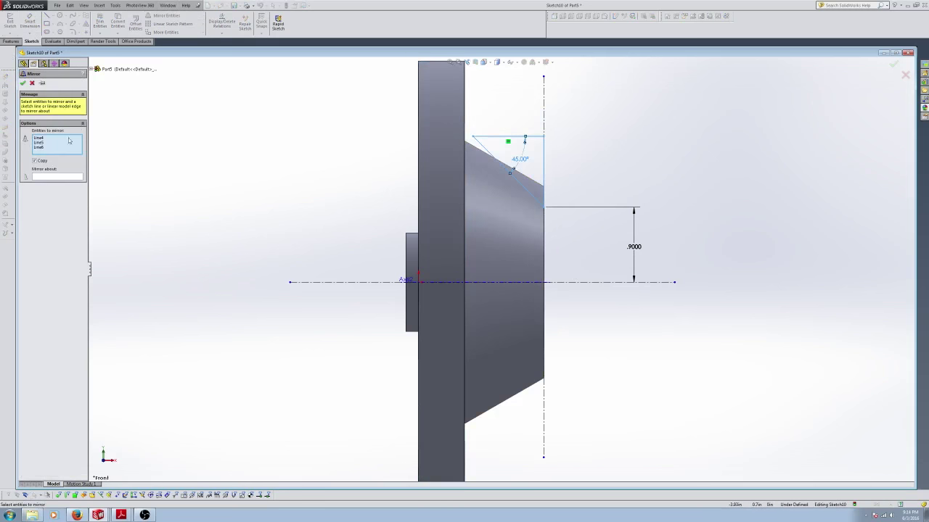
left_click(43, 177)
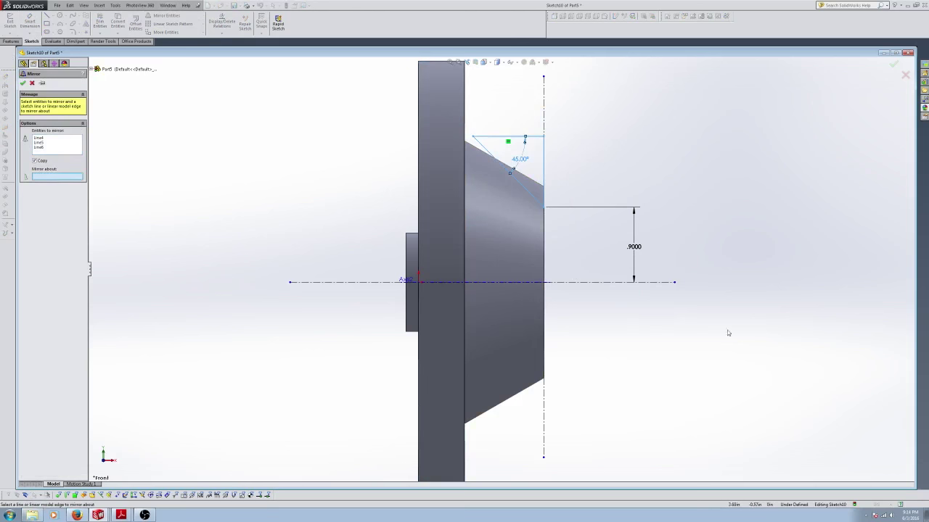
left_click(623, 283)
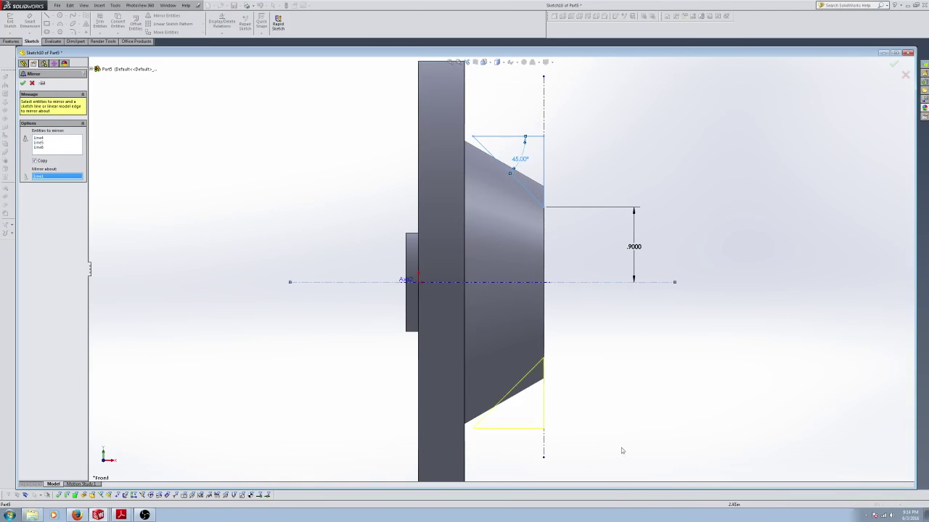
left_click(23, 84)
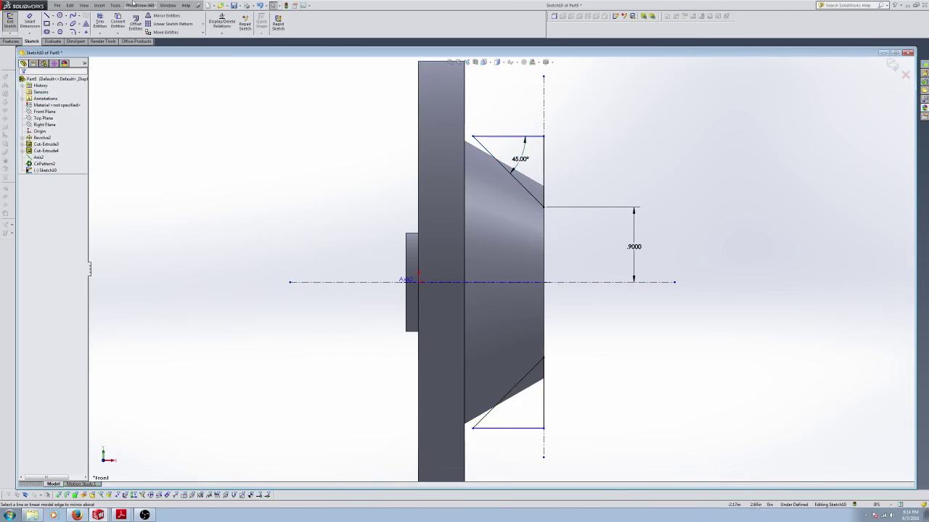
Step: Exit the sketch and extrude-cut both triangles with the Through All - Both end condition to chamfer the boss's opposite sides
left_click(10, 22)
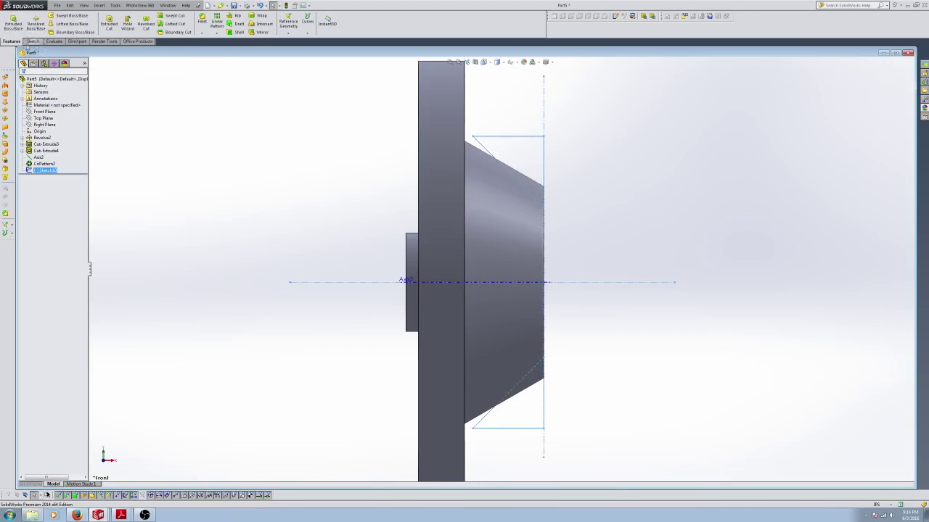
left_click(114, 30)
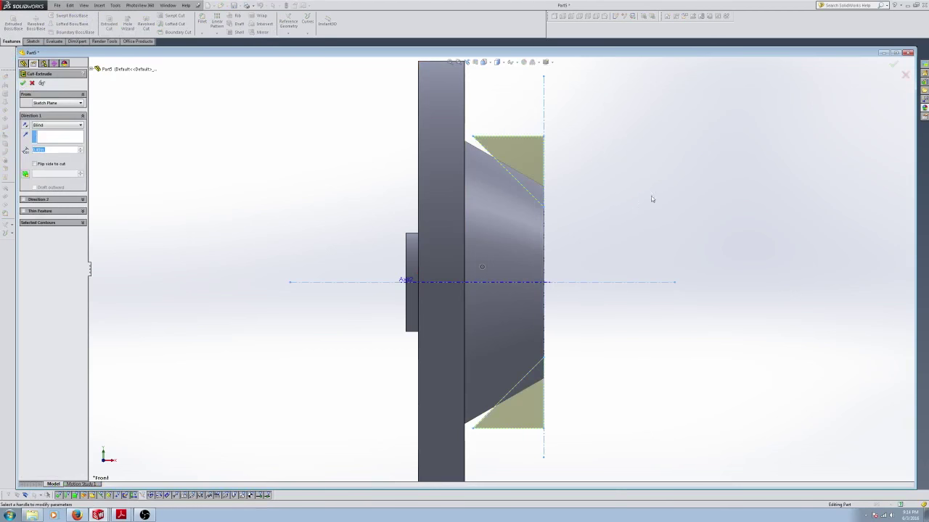
left_click(49, 125)
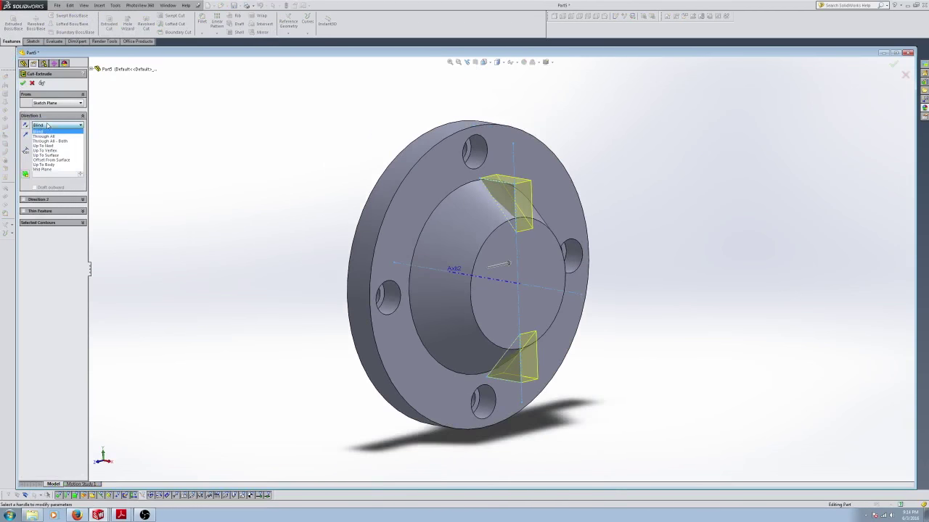
left_click(51, 143)
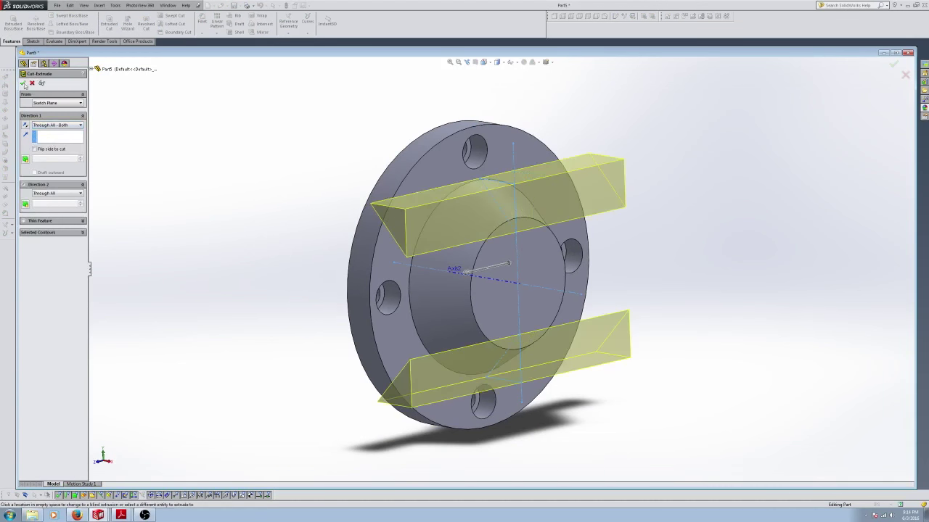
left_click(23, 84)
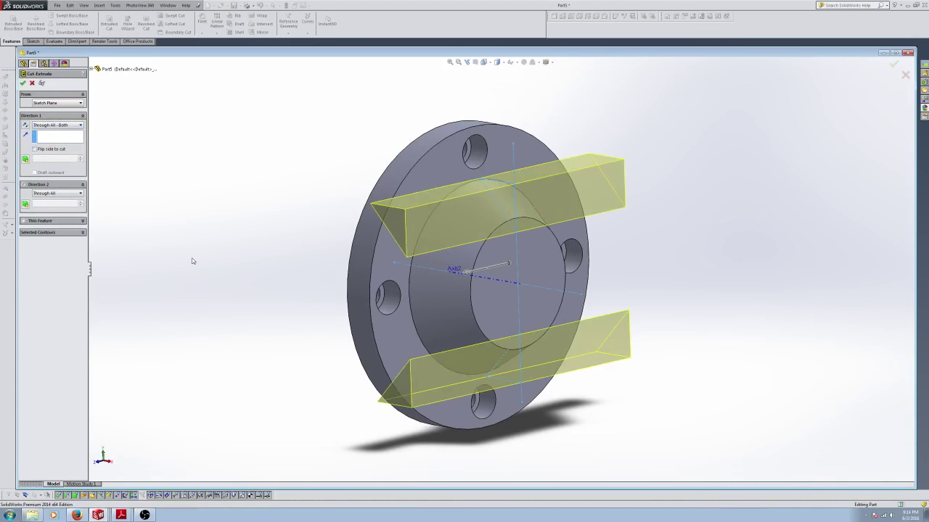
Step: Start a new sketch on the Top Plane
middle_click_drag(305, 208, 283, 205)
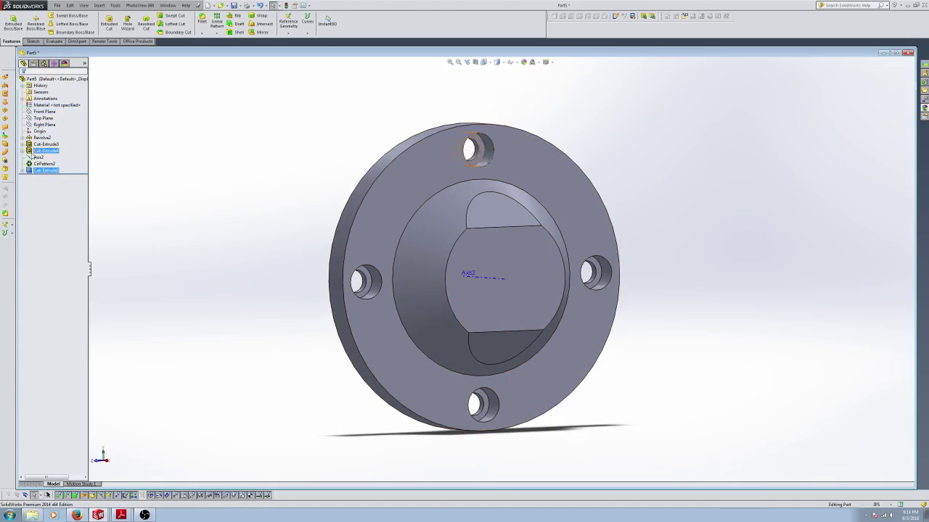
left_click(43, 118)
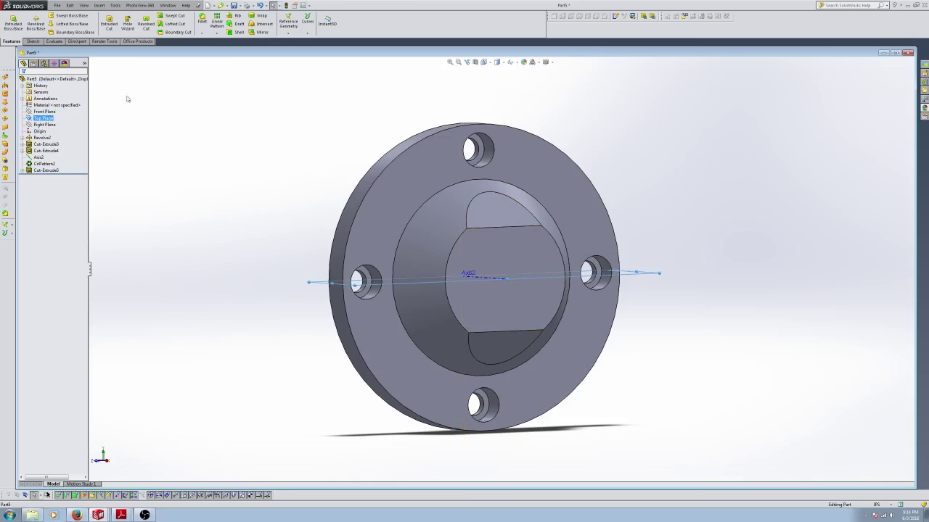
left_click(32, 41)
left_click(10, 22)
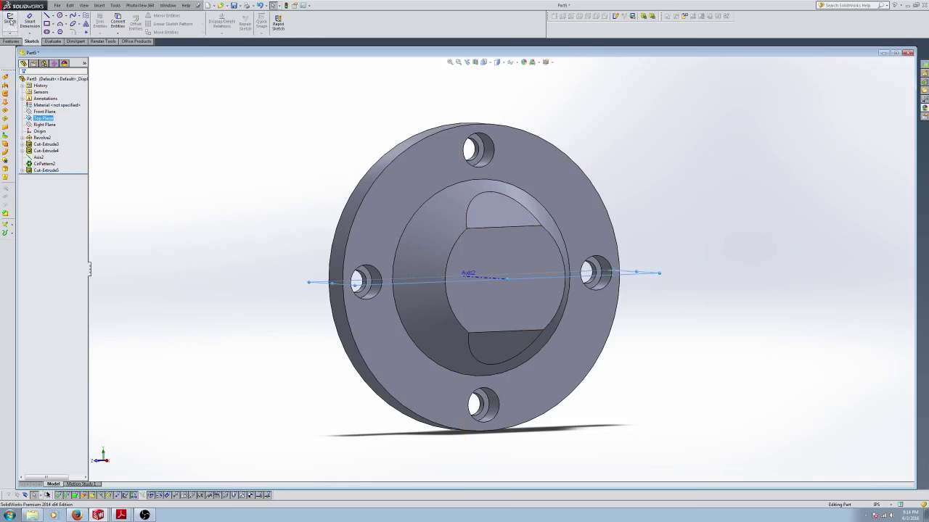
Step: Facing the sketch plane, draw a horizontal construction line through the origin and a vertical one about 3.7 in long beyond the boss's end face
right_click(48, 177)
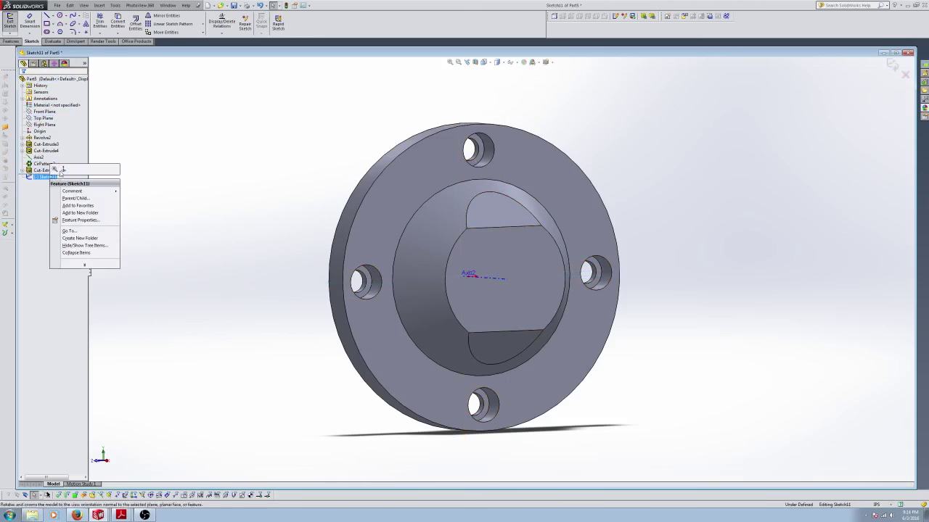
left_click(70, 168)
left_click(47, 15)
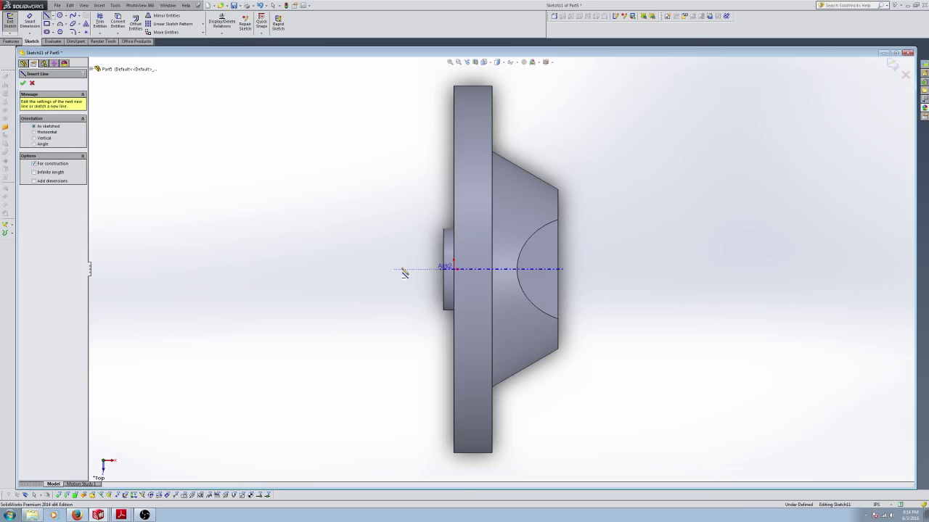
mouse_move(397, 270)
left_mouse_down()
mouse_move(693, 270)
mouse_move(684, 269)
left_mouse_up()
mouse_move(587, 135)
left_mouse_down()
mouse_move(597, 367)
mouse_move(587, 387)
left_mouse_up()
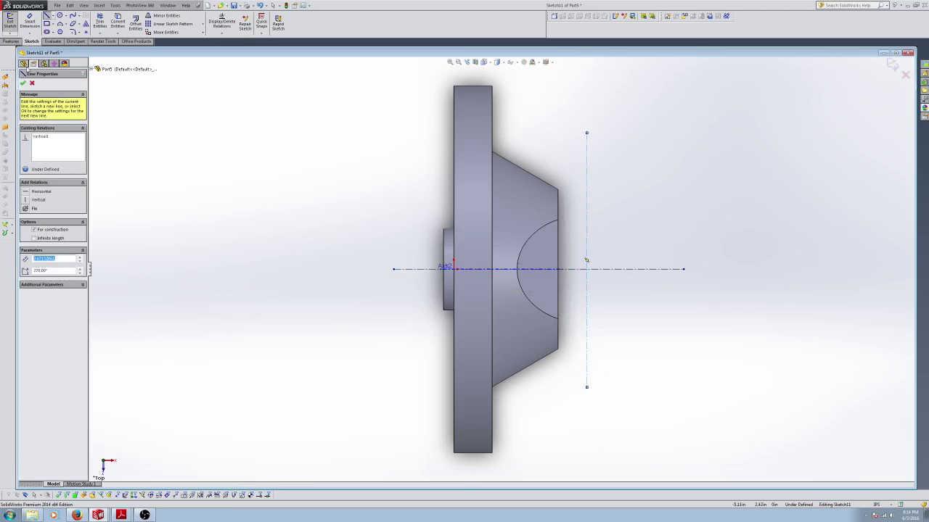
double_click(586, 259)
key("Escape")
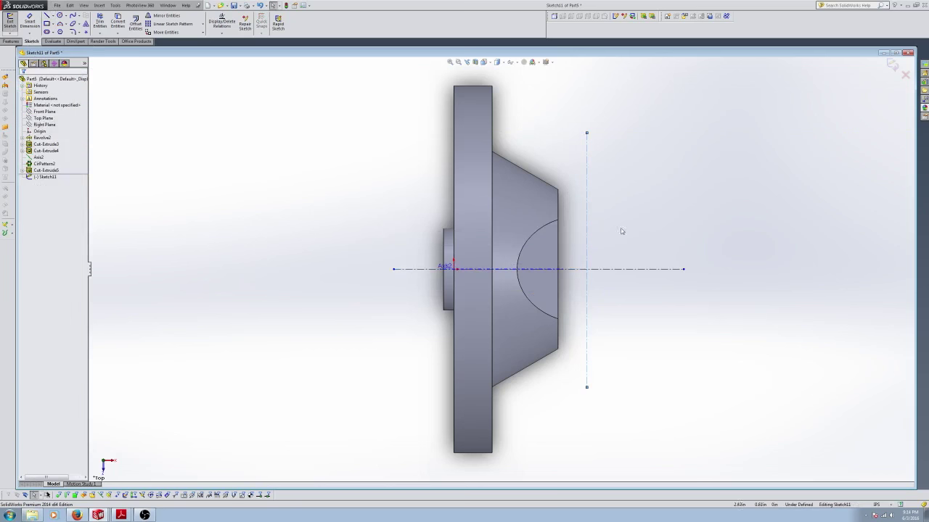
Step: Make the vertical construction line collinear with the boss's end-face edge
left_click(587, 232)
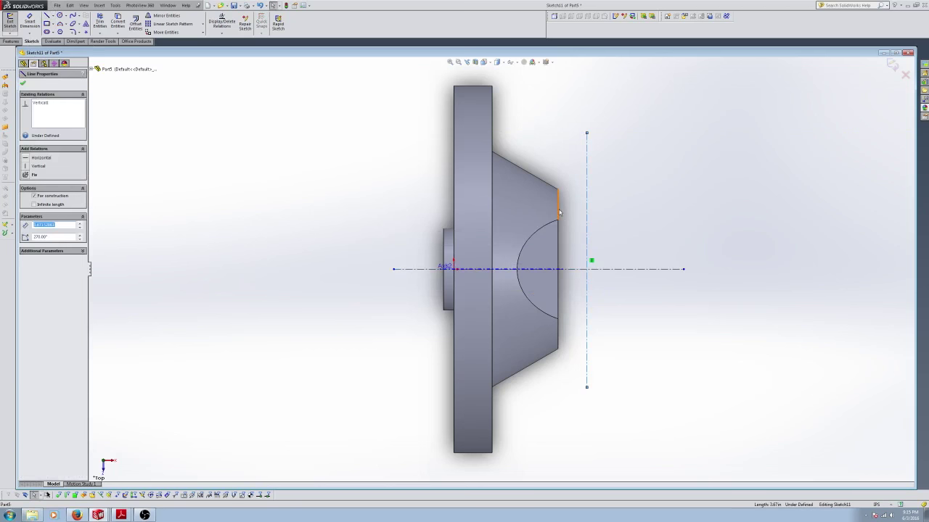
key("Escape")
left_click(482, 242, "ctrl")
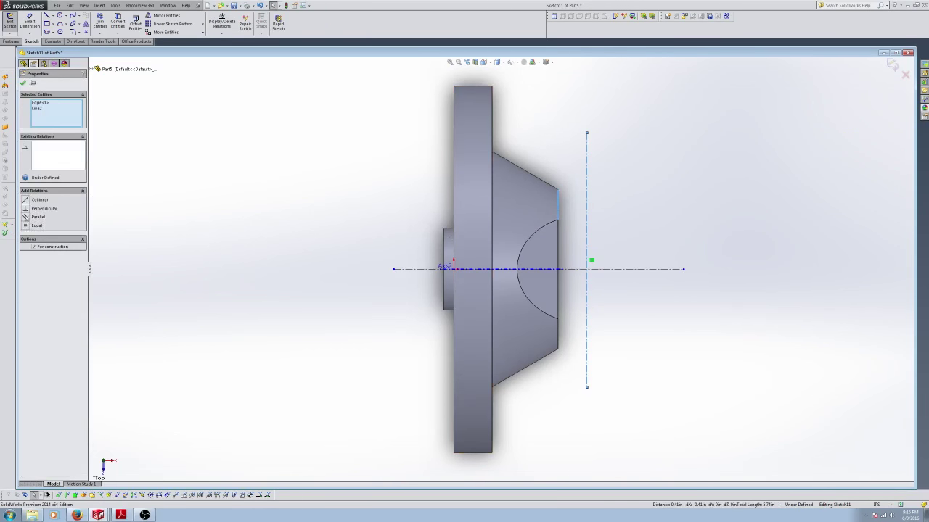
left_click(36, 200)
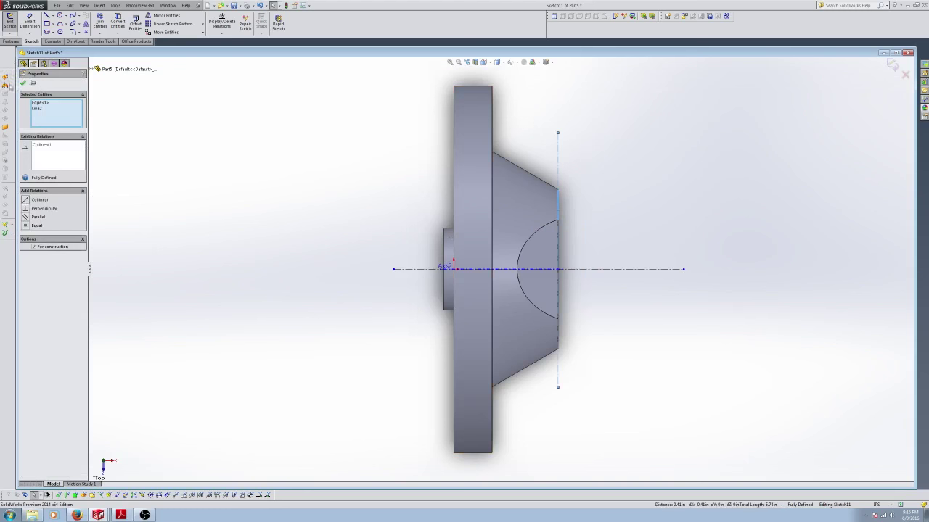
left_click(23, 83)
Step: Sketch a closed triangle over the boss's upper corner, with a horizontal side about 0.83 in long and one side on the vertical construction line
left_click(46, 15)
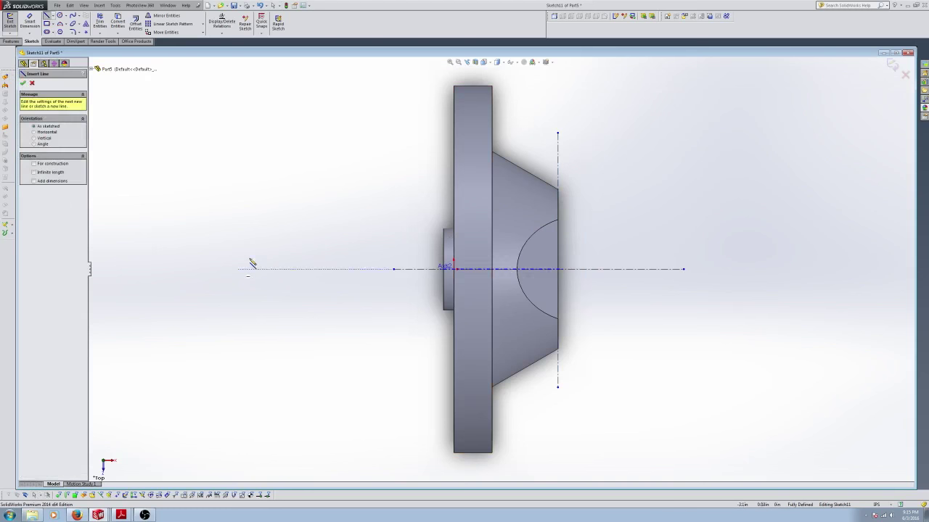
left_click(500, 152)
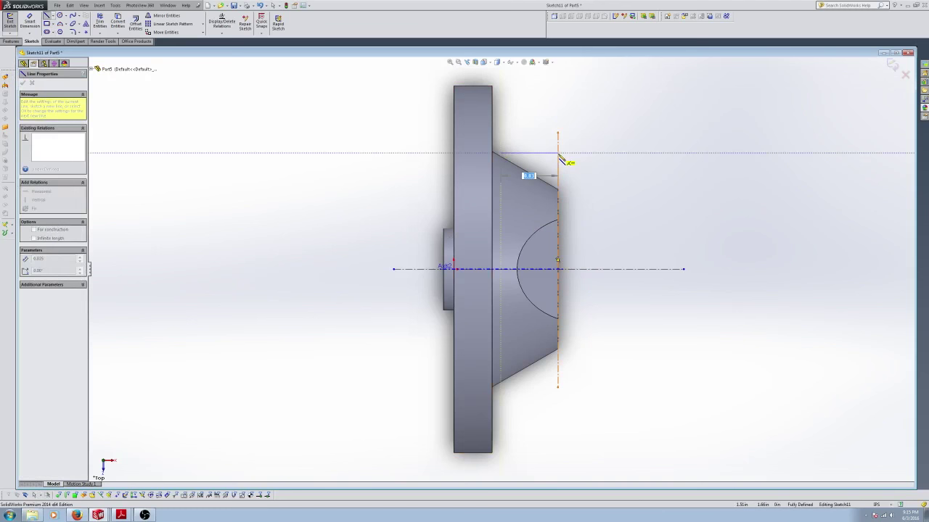
left_click(557, 152)
double_click(559, 210)
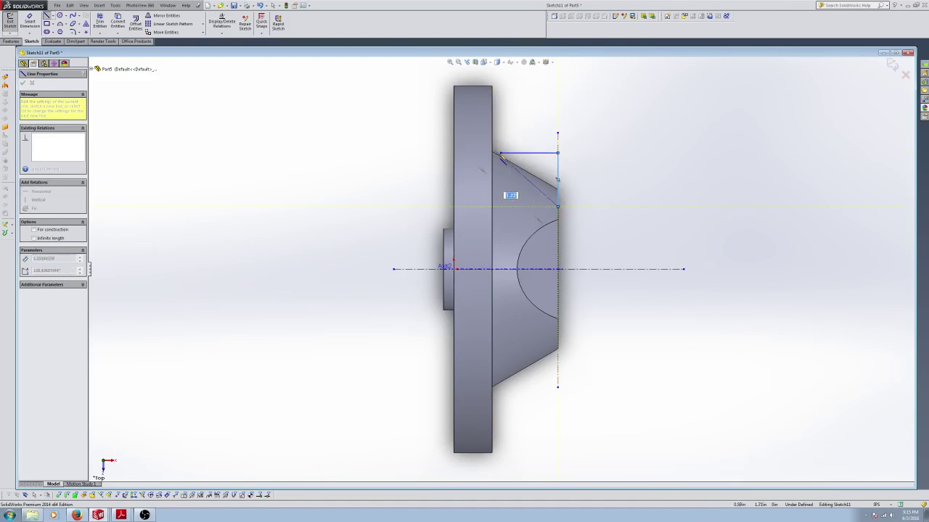
left_click(501, 154)
Step: Dimension the angle between the triangle's horizontal and slanted sides as 45 degrees
left_click(30, 22)
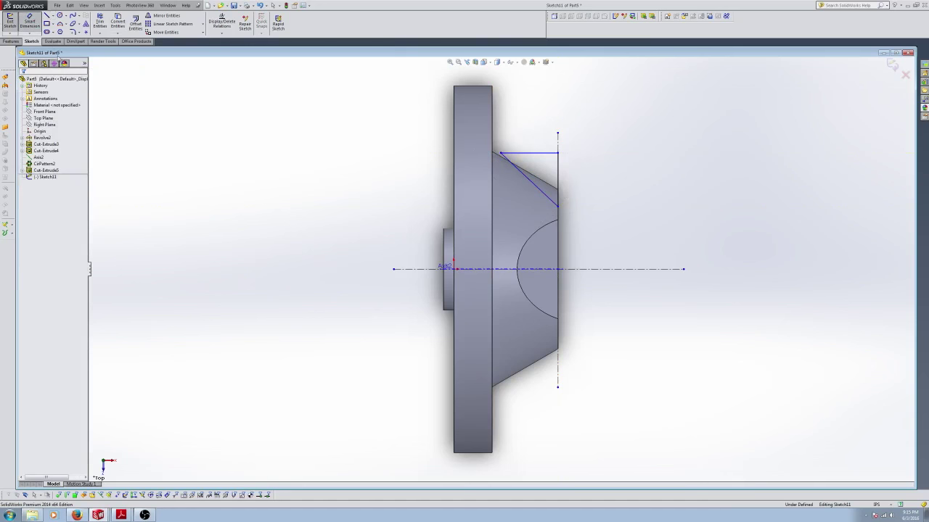
left_click(541, 154)
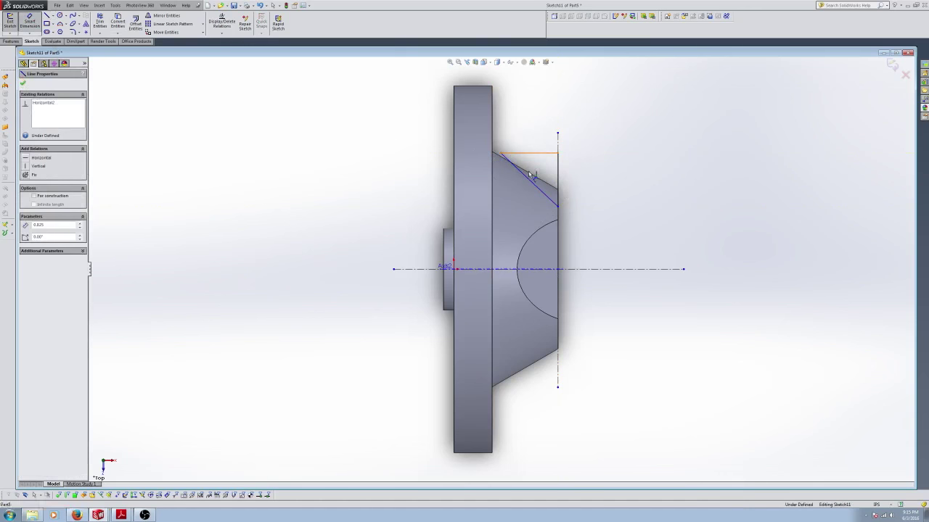
left_click(528, 178)
left_click(628, 200)
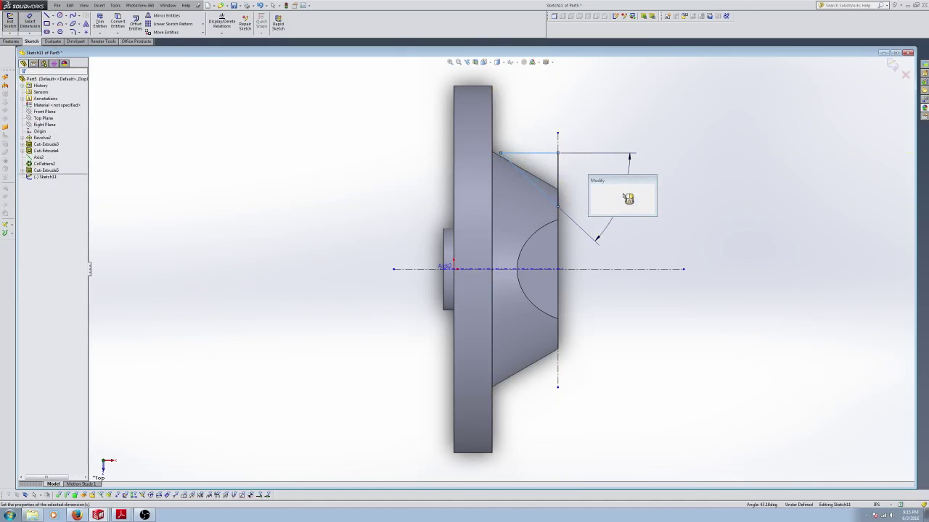
type("45")
key("Return")
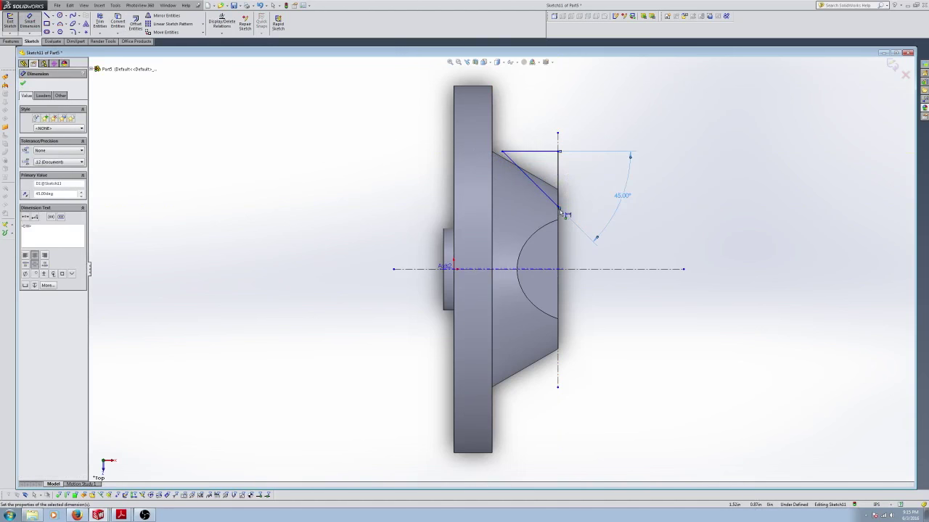
Step: Set the distance from the triangle's lower corner to the horizontal construction line to 0.9 in
left_click(559, 208)
left_click(581, 269)
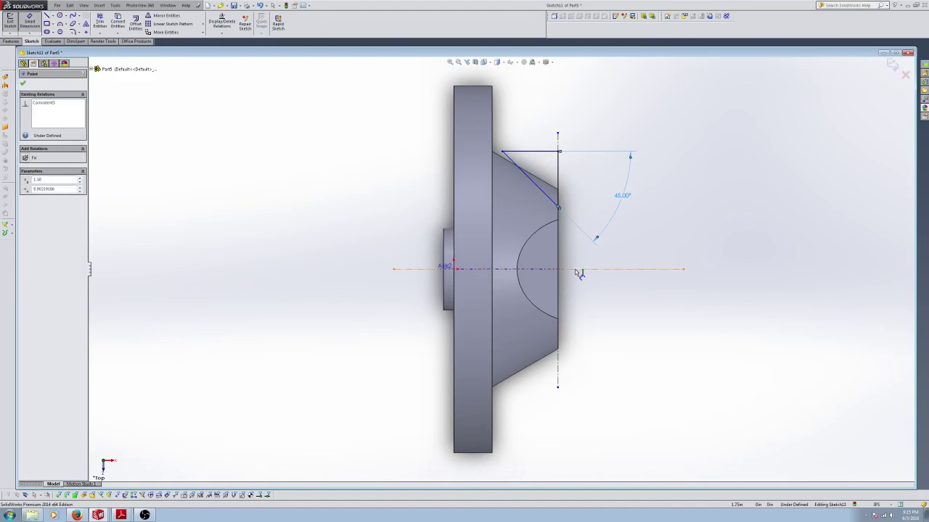
left_click(655, 245)
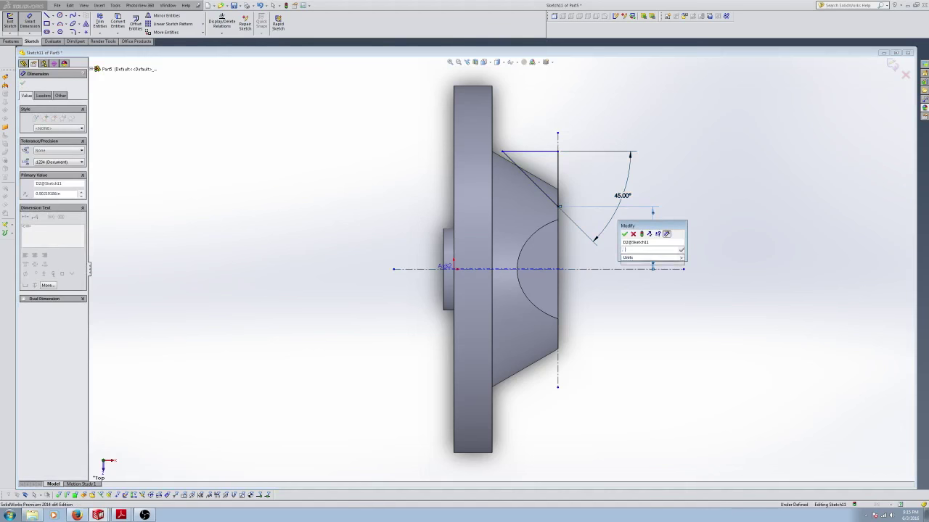
type("0")
key("Return")
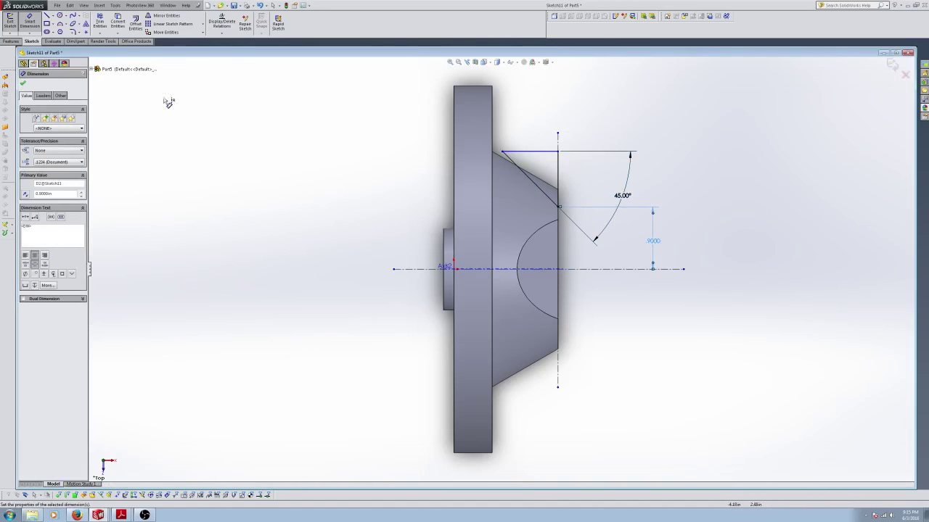
left_click(29, 21)
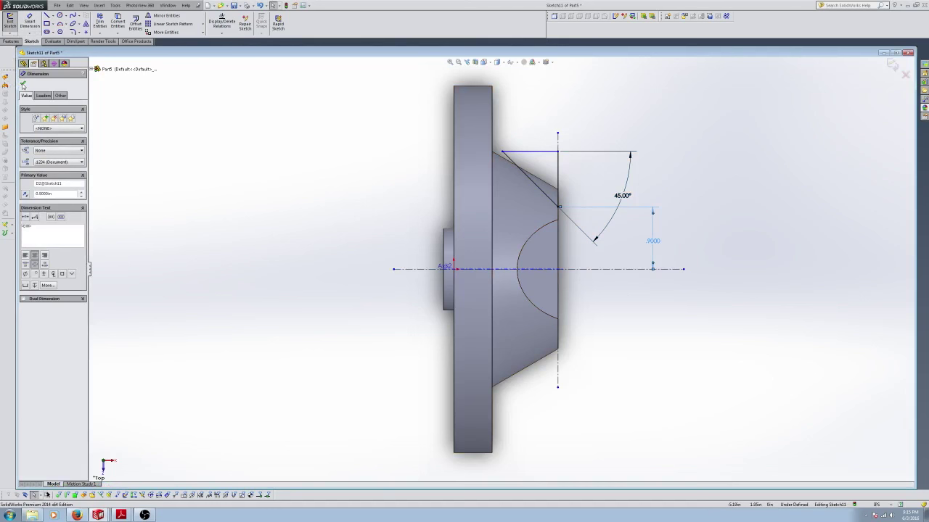
left_click(23, 82)
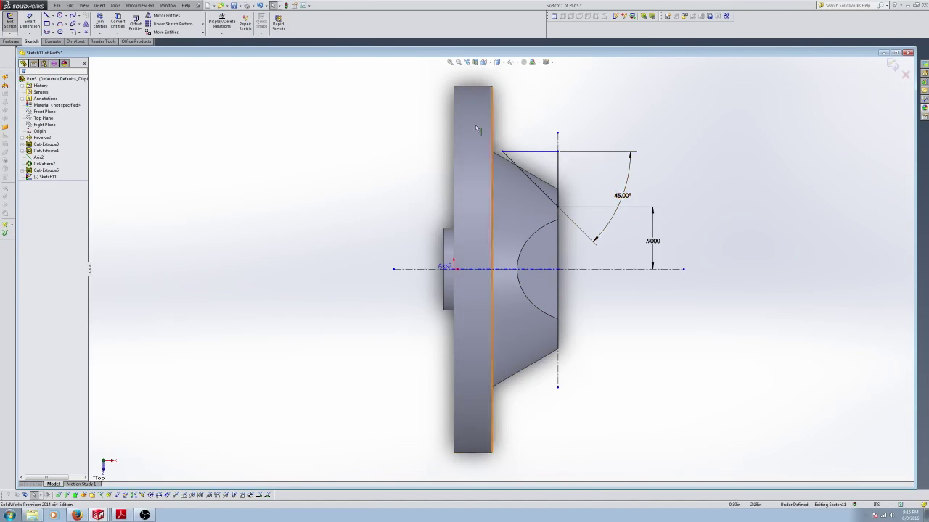
Step: Mirror the triangle's three lines about the horizontal construction line, keeping the original, and exit the sketch
mouse_move(428, 116)
left_mouse_down()
mouse_move(557, 231)
mouse_move(584, 236)
left_mouse_up()
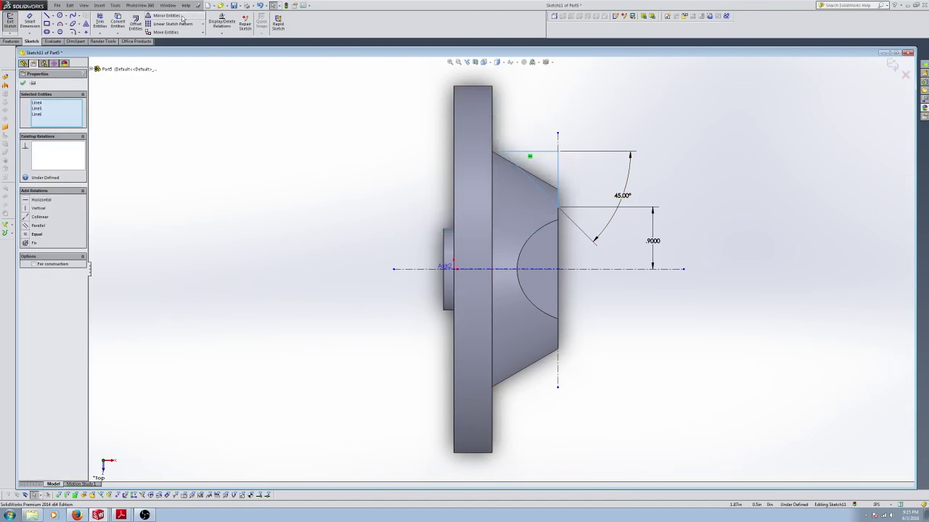
left_click(165, 16)
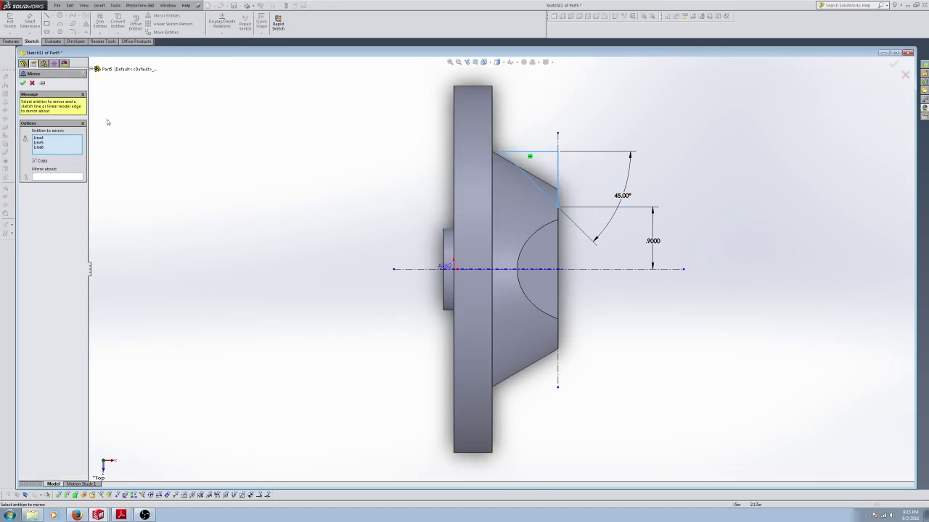
left_click(63, 176)
left_click(622, 270)
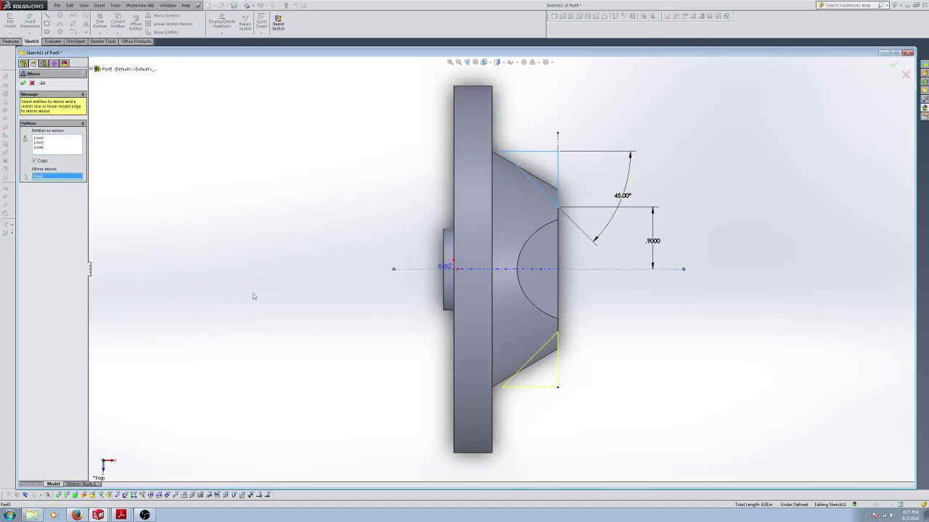
left_click(22, 84)
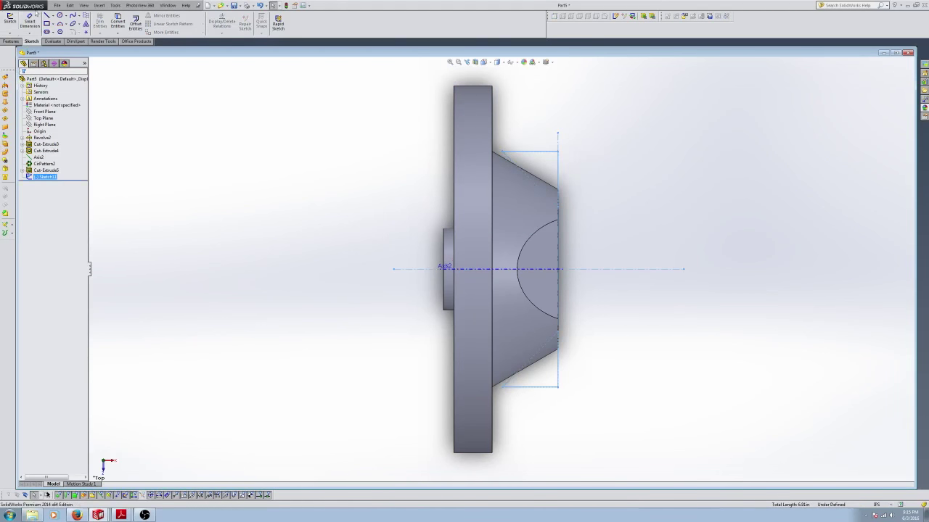
Step: Extrude-cut both triangles with the Through All - Both end condition to chamfer the boss's remaining two sides
left_click(13, 42)
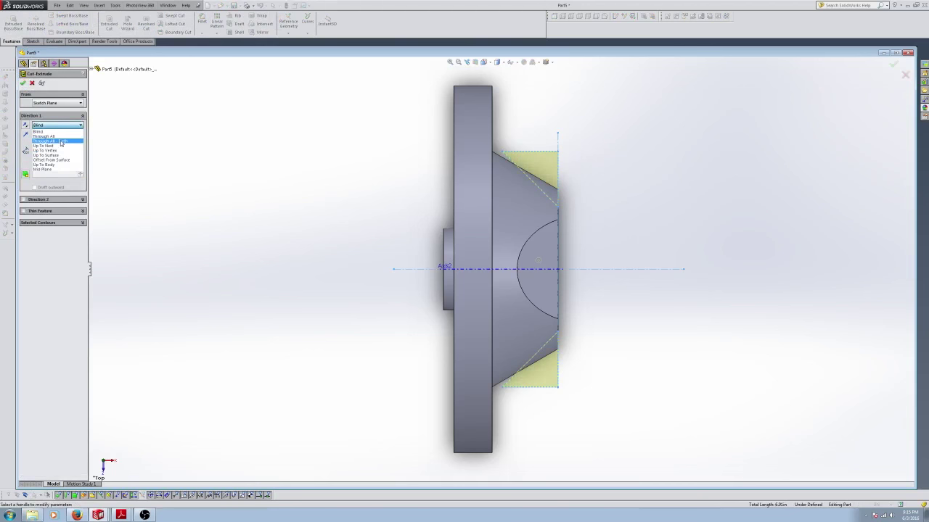
left_click(54, 138)
middle_click_drag(304, 154, 266, 186)
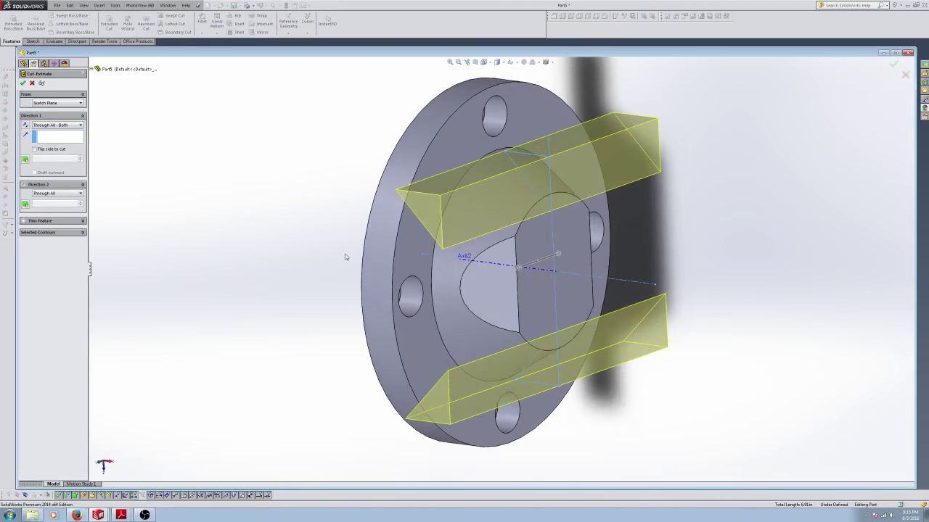
key("Return")
middle_click_drag(345, 257, 285, 142)
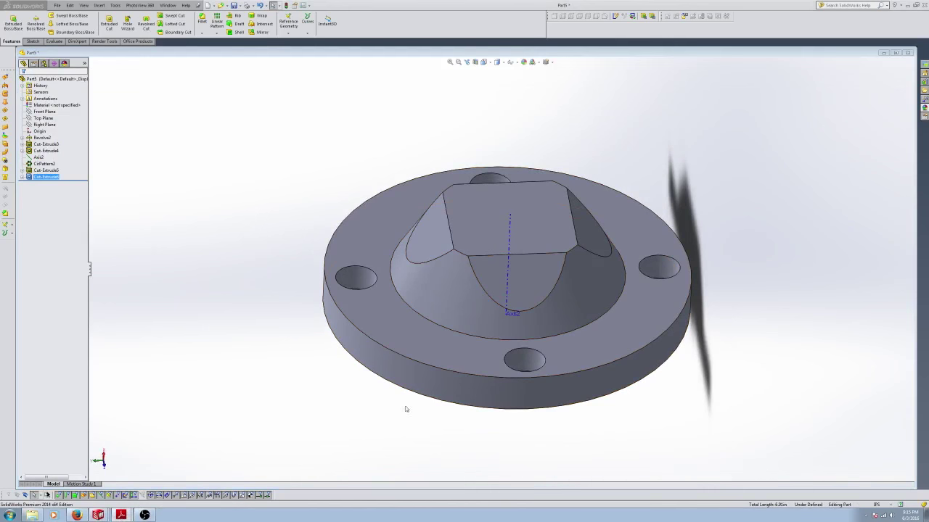
Step: Switch to the 5th Axis catalog PDF and examine the D1151S fixture bases and their dimensions
left_click(121, 515)
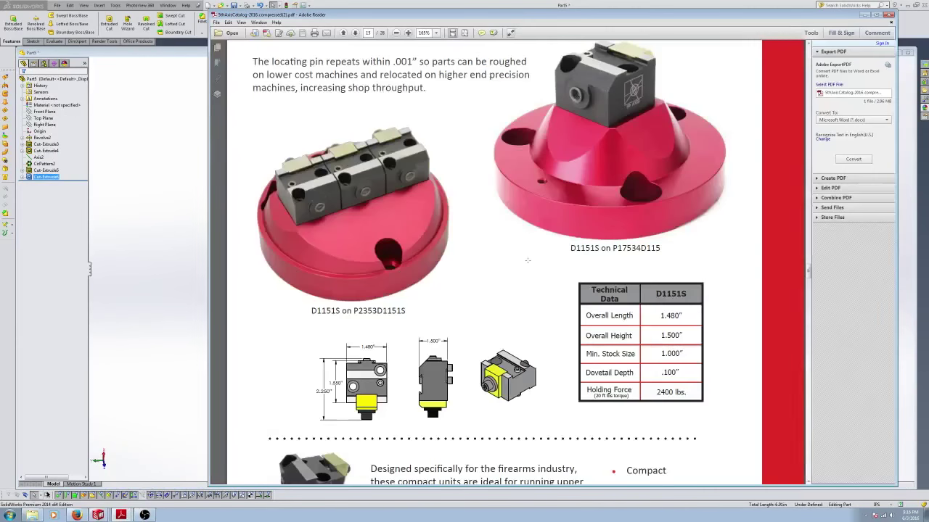
scroll(632, 145, "down", 1)
scroll(631, 174, "up", 2)
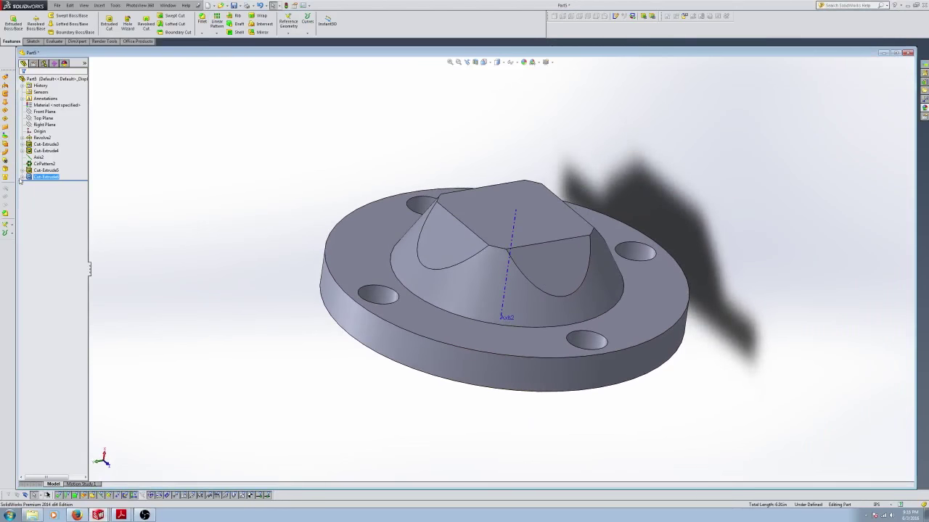
Step: Back in SolidWorks, edit the last cut's sketch, set the triangle's distance from the centerline to 0.85 in, and exit the sketch
left_click(22, 177)
left_click(52, 183)
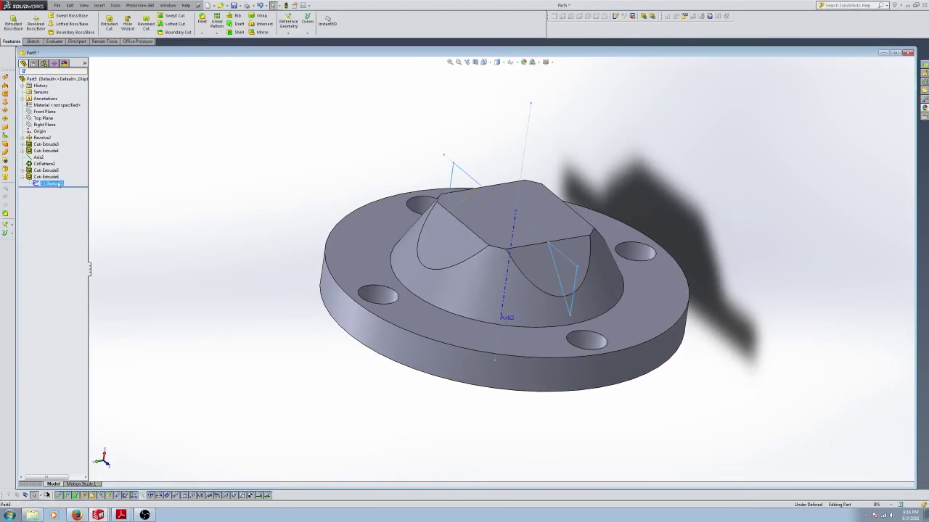
left_click(577, 208)
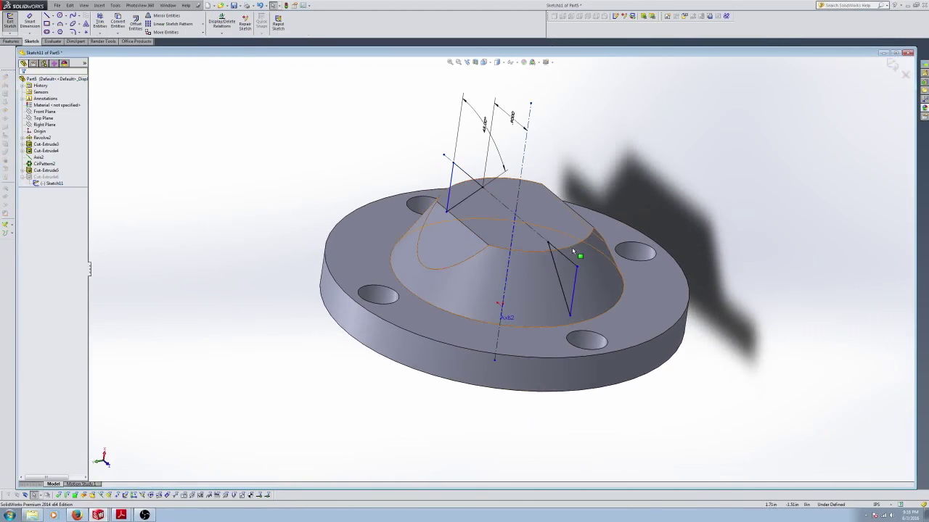
double_click(513, 118)
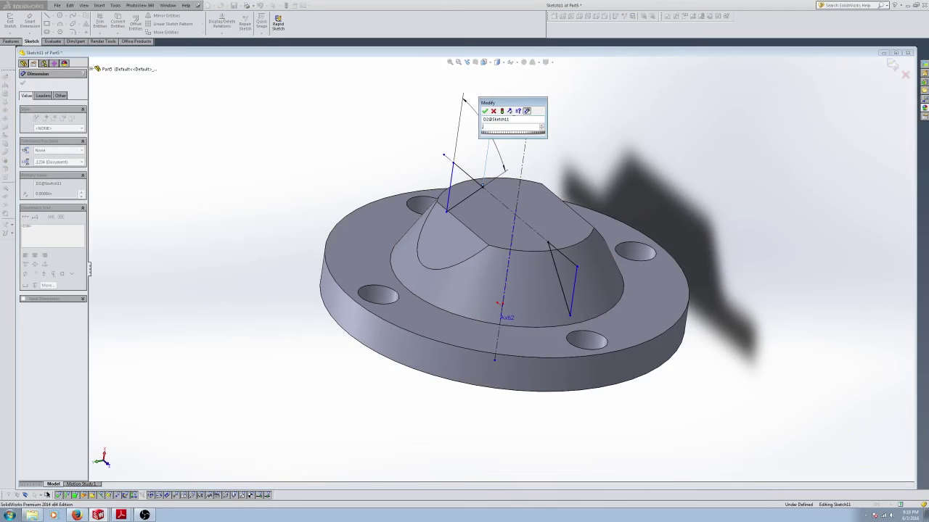
key("Return")
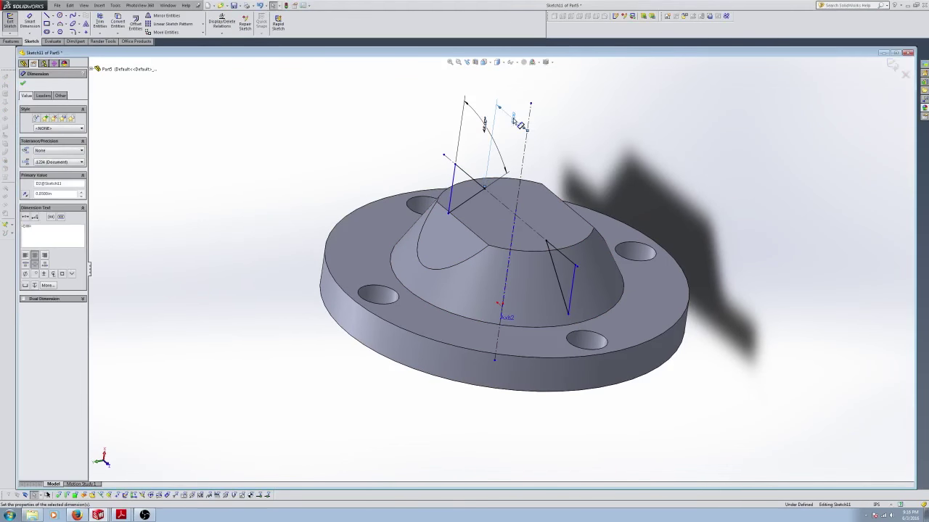
left_click(23, 82)
left_click(9, 20)
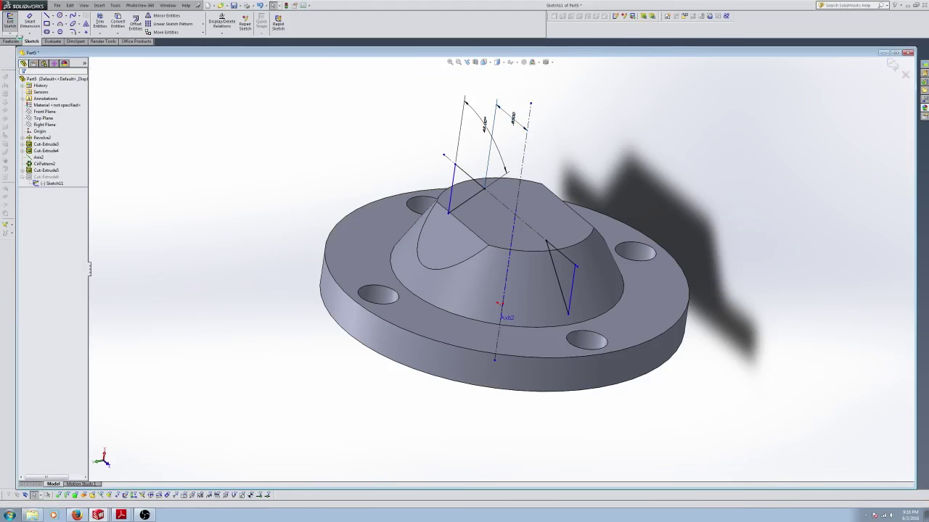
Step: Edit the sketch of the first angled cut (Cut-Extrude5) and set its triangle's distance from the centerline to 0.85 in
left_click(47, 170)
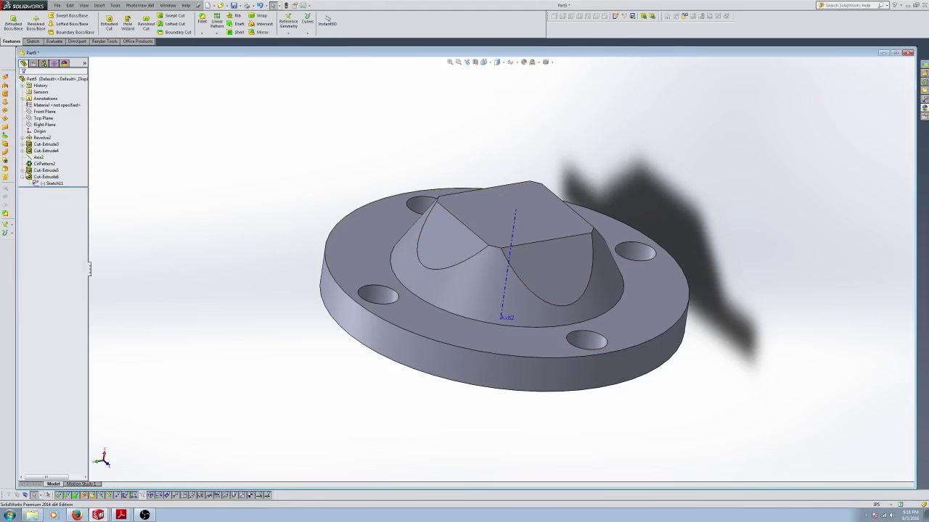
left_click(51, 160)
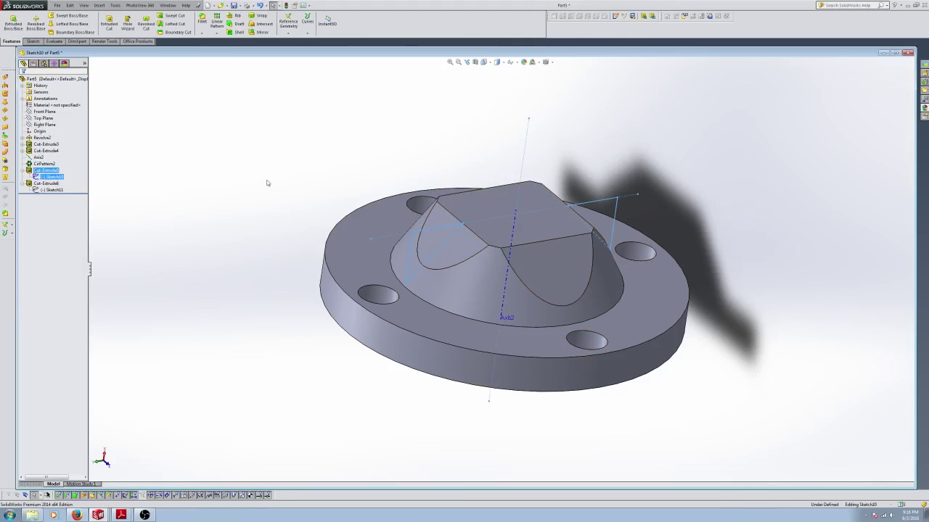
double_click(499, 153)
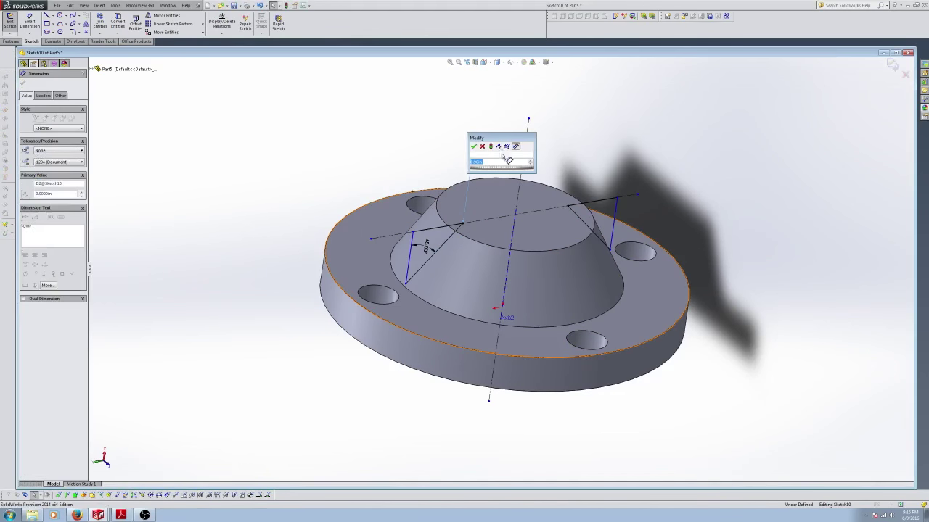
key("Return")
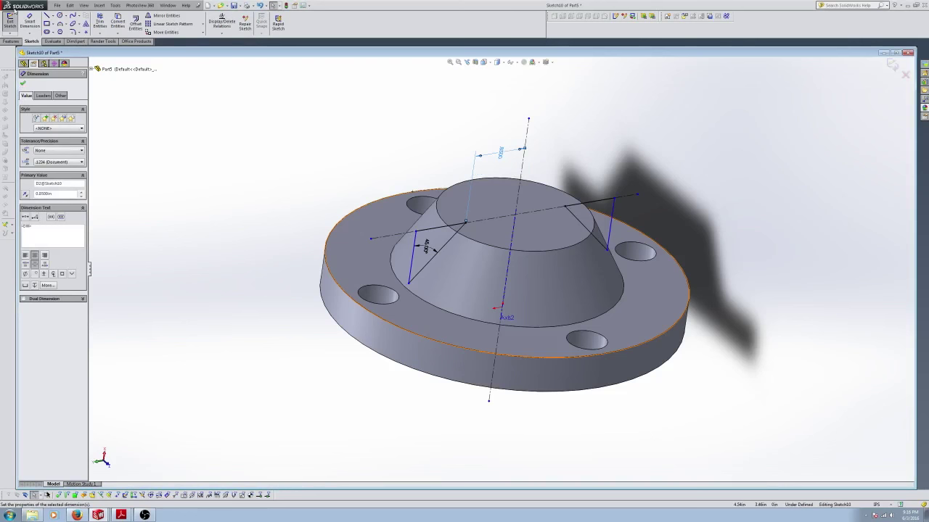
Step: Exit the open angled-cut sketch and rebuild the flange part
left_click(14, 11)
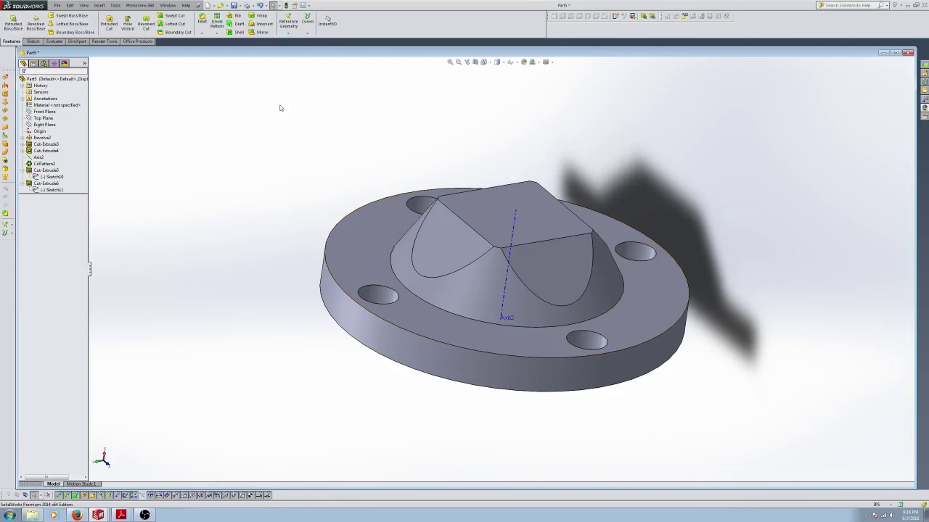
Step: Examine the square-topped tapered boss and its junction with the round flange from several angles
middle_click_drag(280, 109, 305, 148)
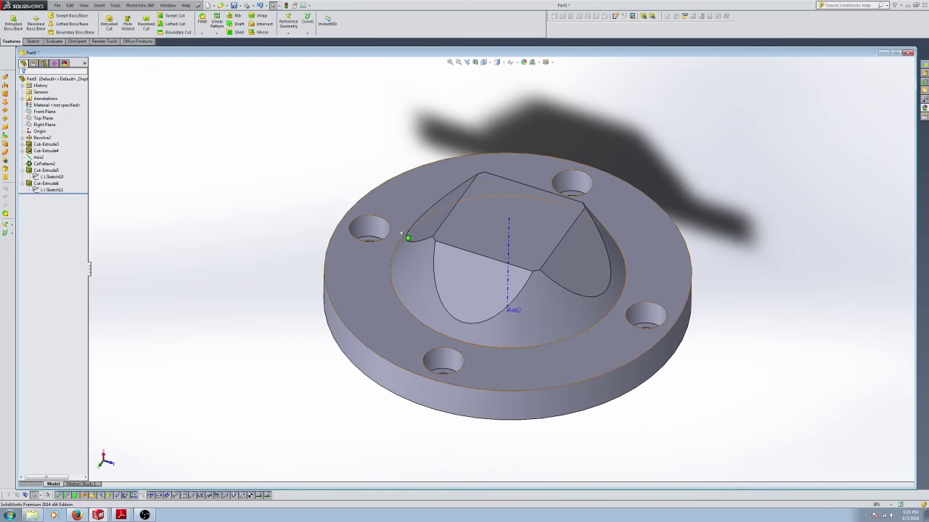
middle_click_drag(401, 233, 417, 241)
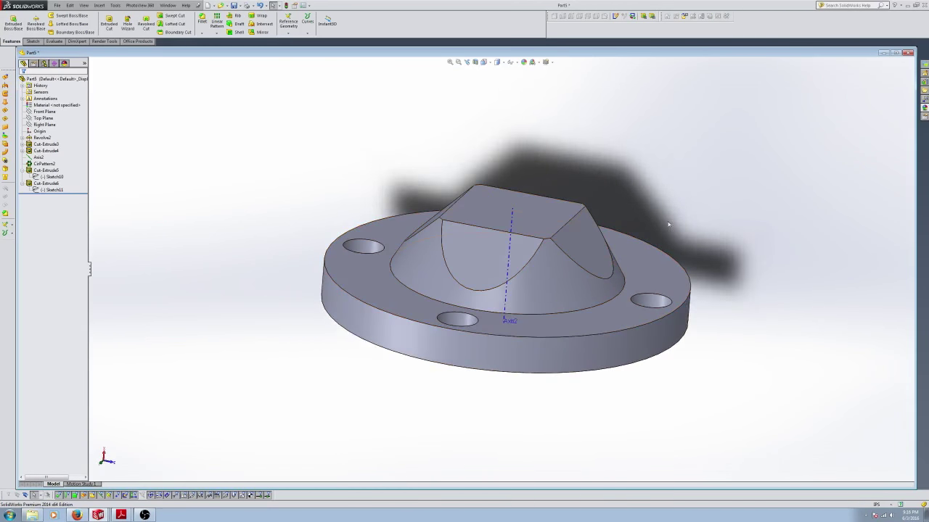
middle_click_drag(439, 269, 456, 298)
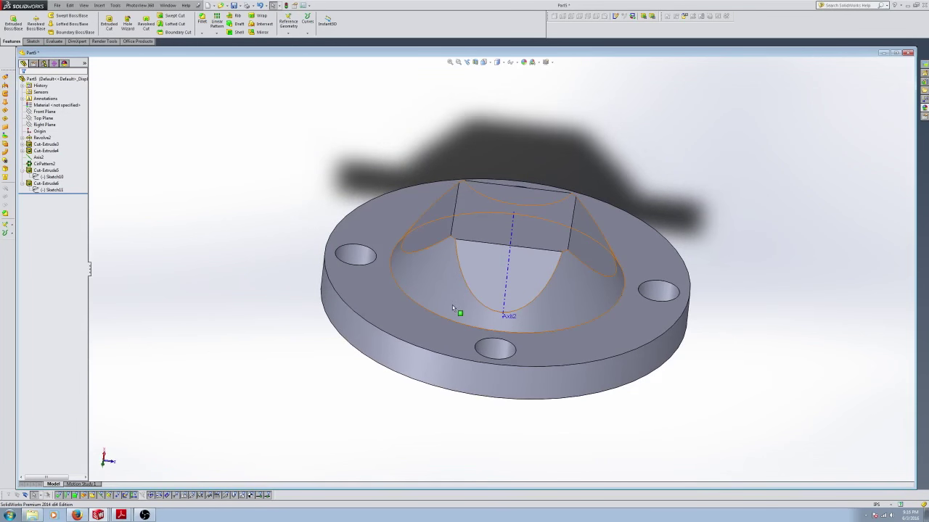
middle_click_drag(443, 293, 437, 299)
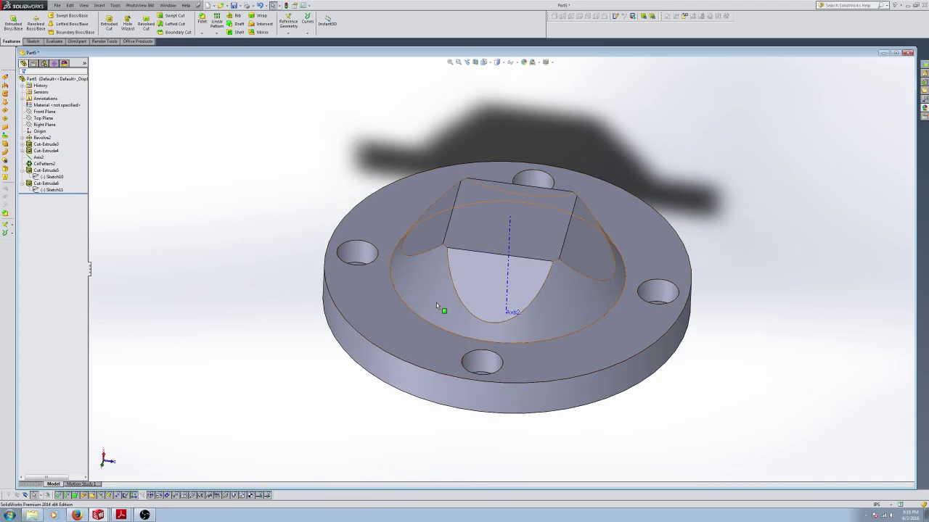
middle_click_drag(442, 307, 436, 285)
scroll(436, 285, "down", 3)
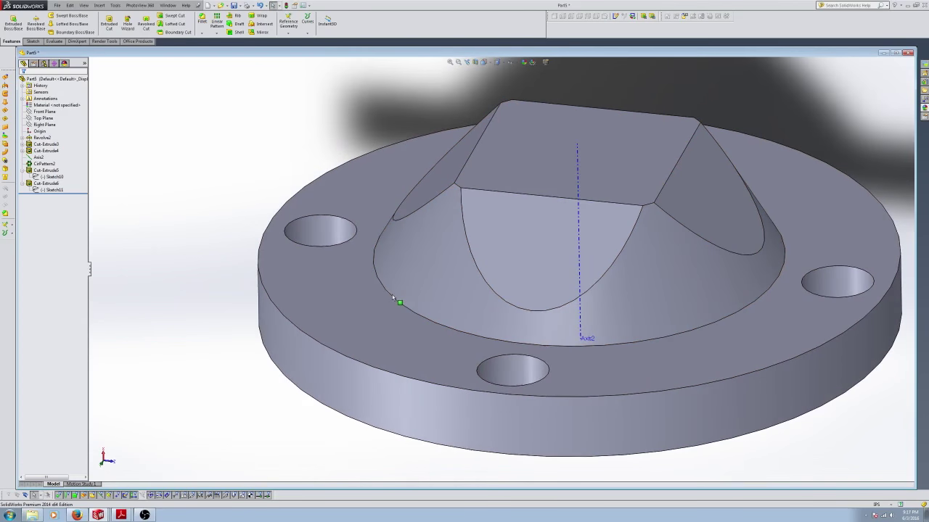
middle_click_drag(433, 283, 431, 232)
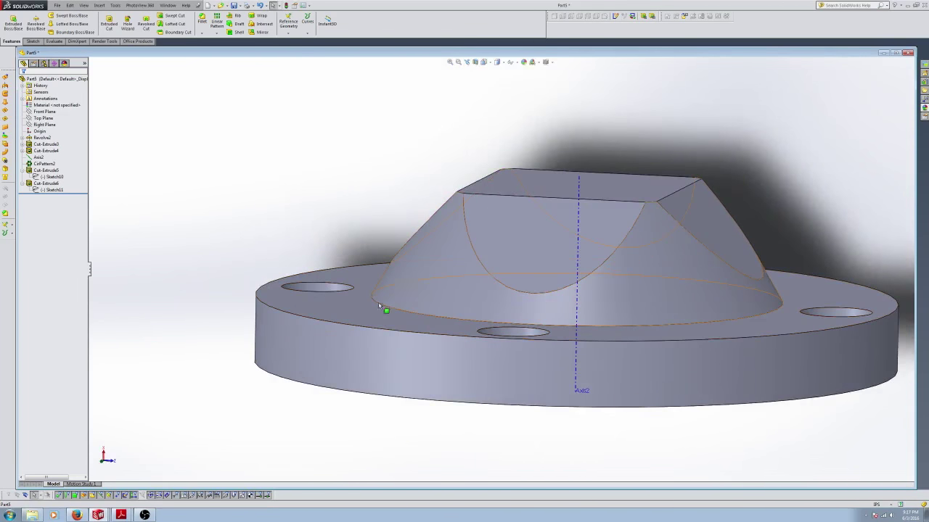
middle_click_drag(425, 281, 427, 307)
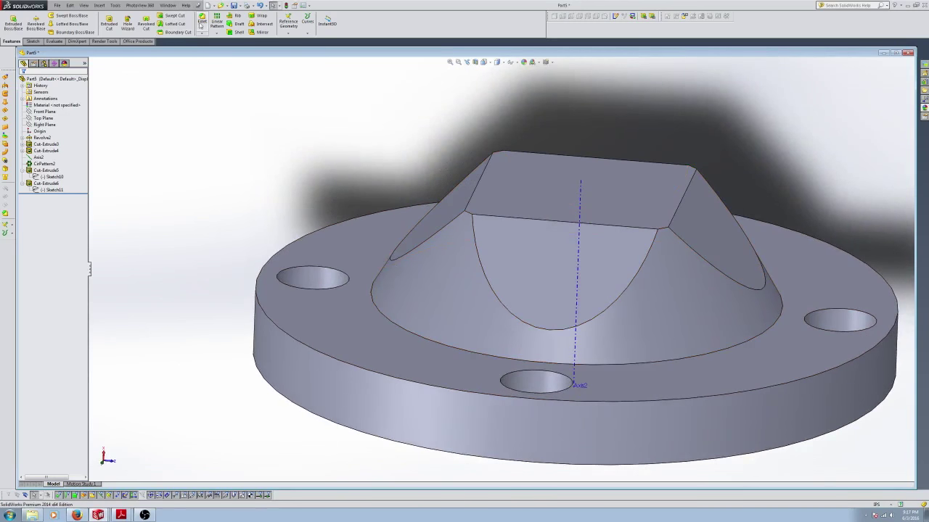
Step: Open the profile sketch of the base revolve for editing and view it face-on
left_click(23, 137)
left_click(52, 138)
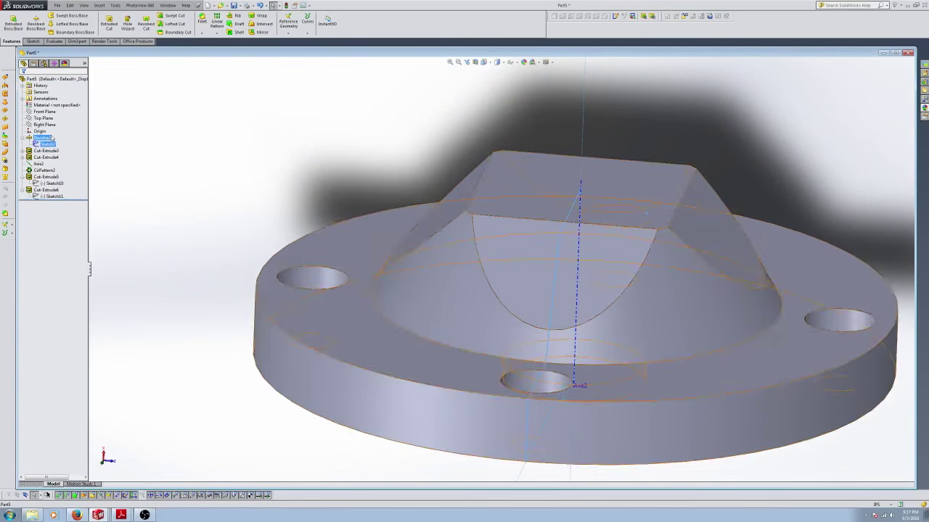
right_click(48, 144)
left_click(52, 124)
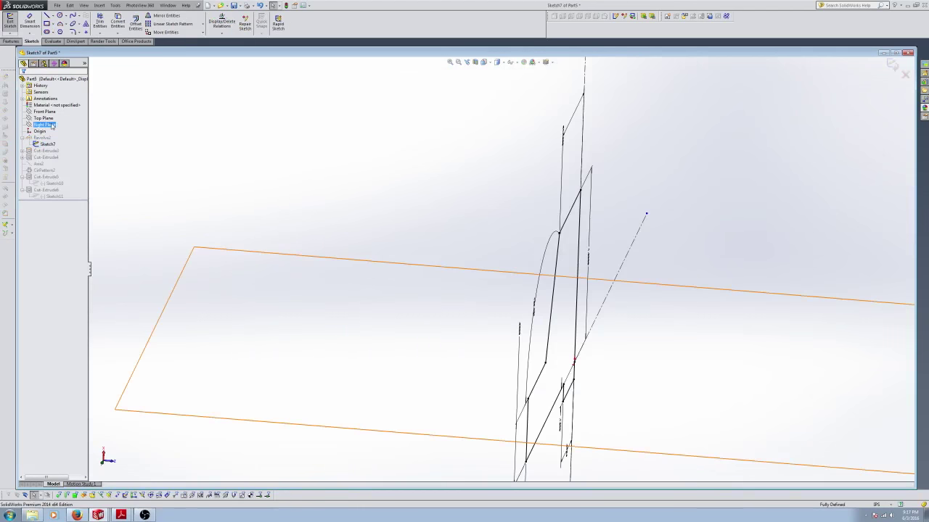
right_click(48, 145)
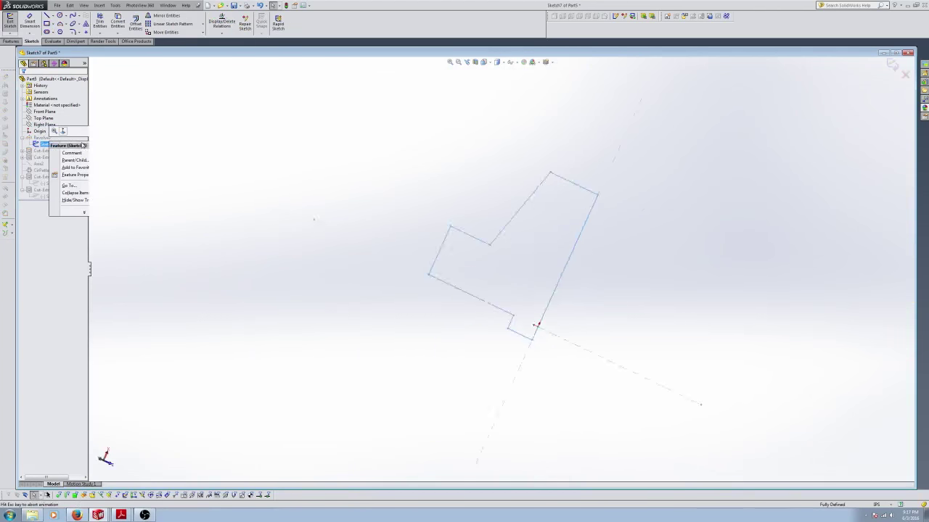
Step: Fillet the inside corner between the flange face line and the slanted boss line with a 0.20 in radius, and exit the sketch
left_click(76, 32)
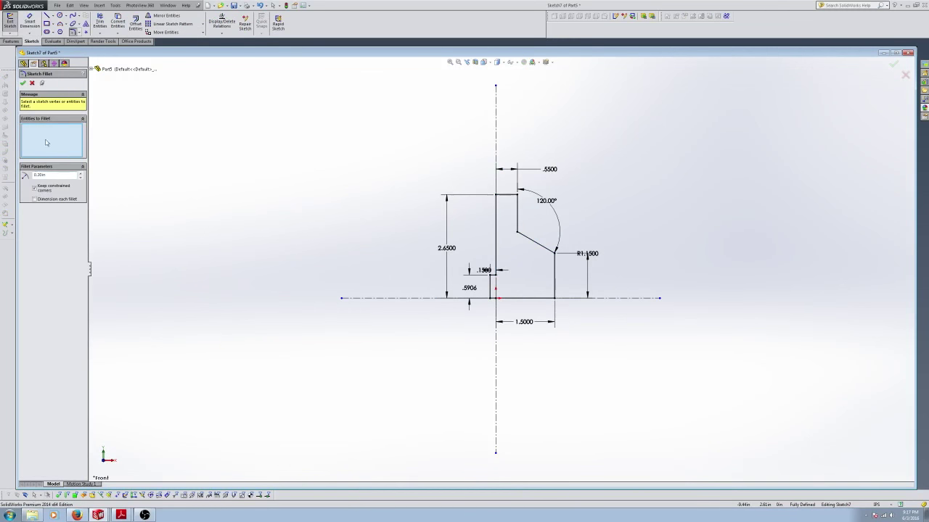
scroll(476, 185, "down", 3)
left_click(541, 255)
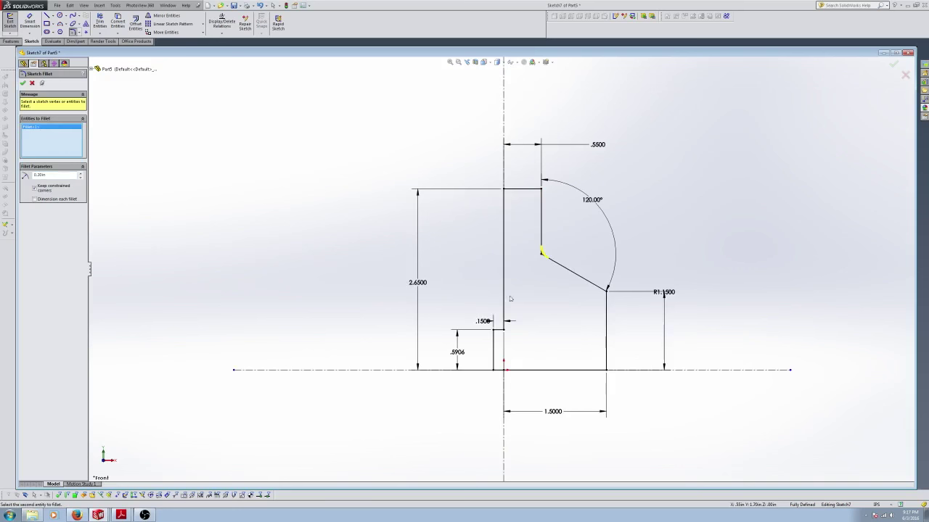
left_click(23, 83)
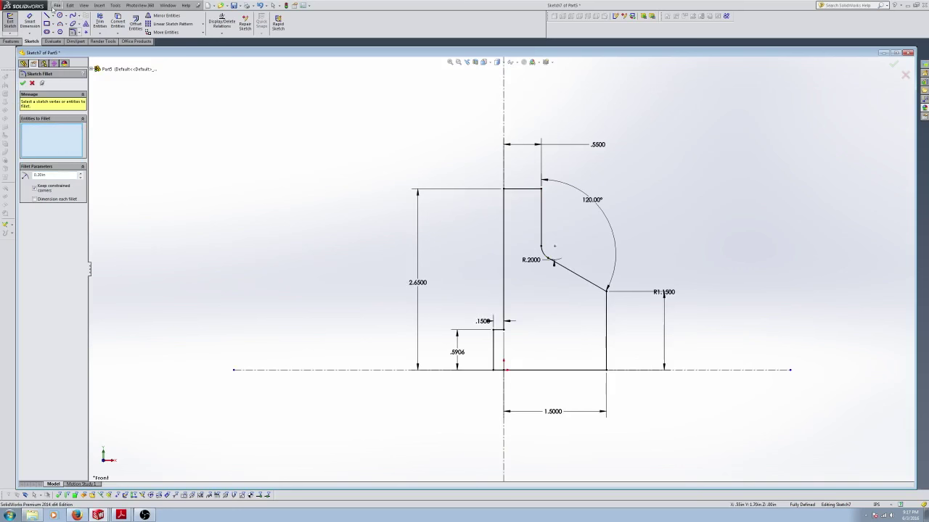
left_click(23, 83)
left_click(10, 20)
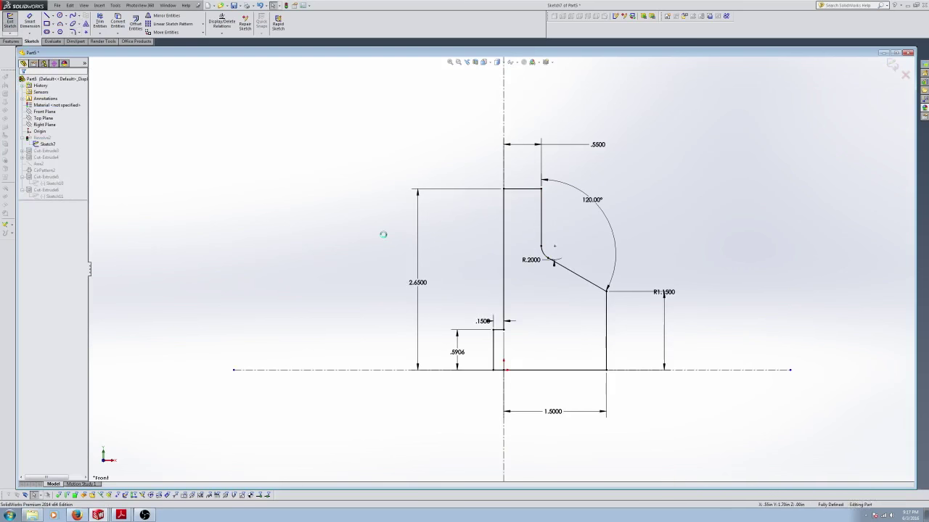
Step: Inspect the rebuilt flange from the boss side, and switch to the Body part to examine its four mounting holes
mouse_move(379, 232)
middle_mouse_down()
mouse_move(355, 244)
mouse_move(351, 224)
mouse_move(336, 222)
middle_mouse_up()
key("f")
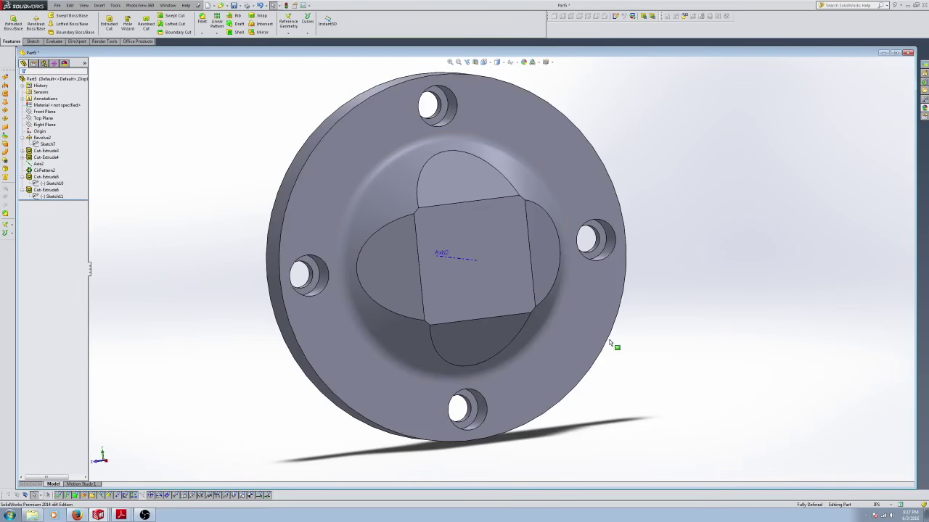
key("ctrl+1")
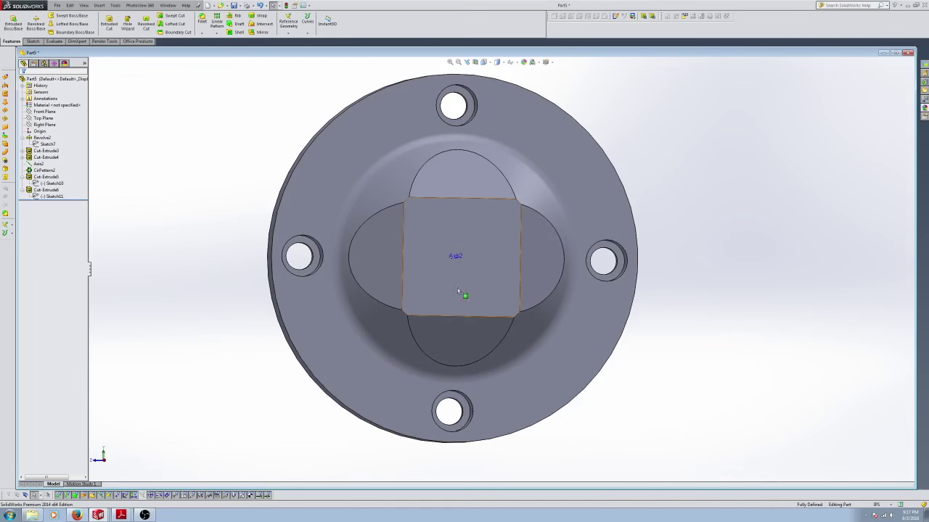
middle_click_drag(457, 290, 437, 249)
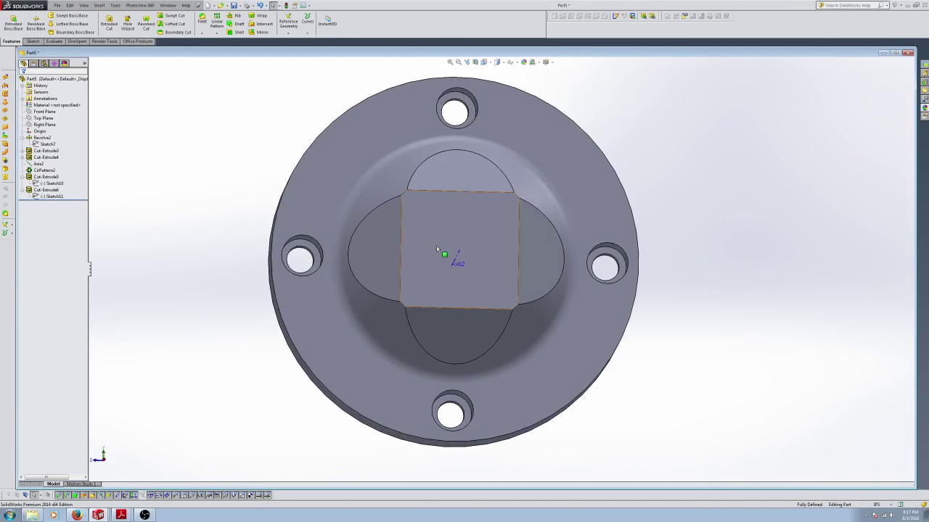
left_click(168, 5)
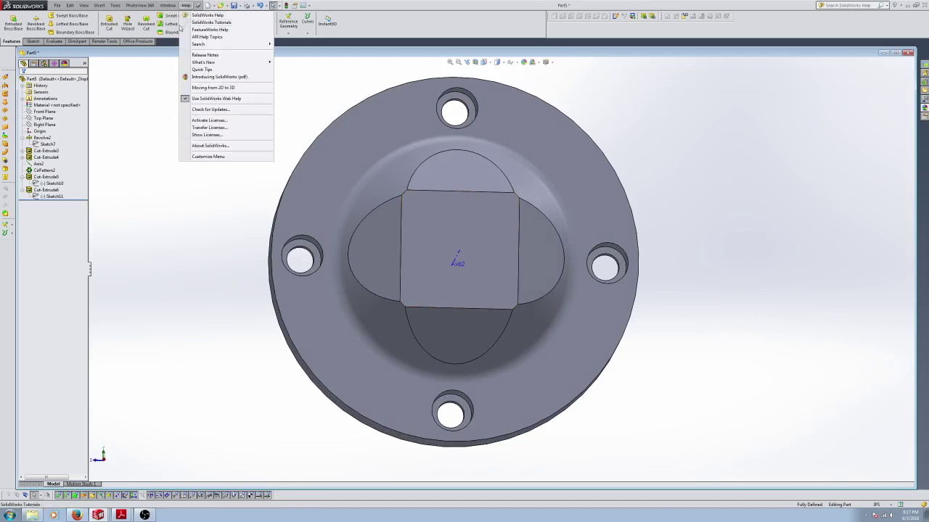
left_click(185, 84)
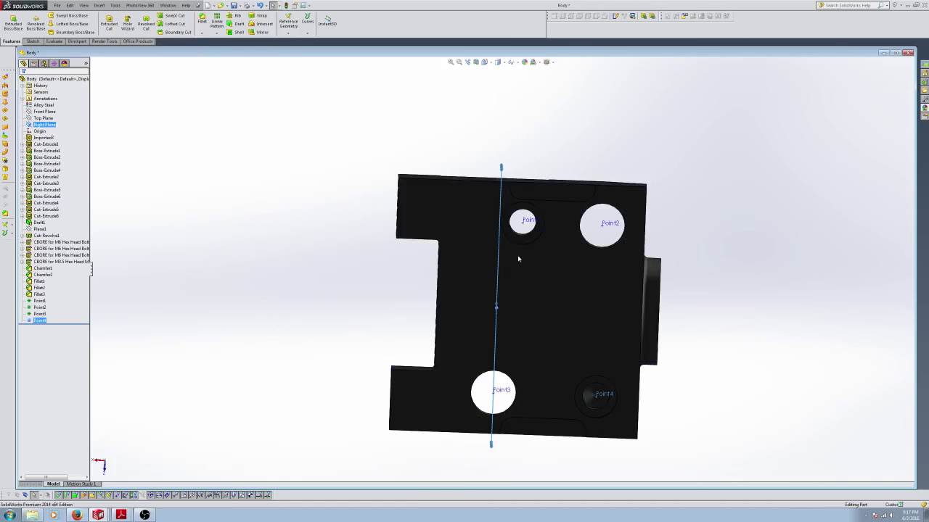
middle_click_drag(564, 310, 553, 257)
scroll(539, 225, "down", 5)
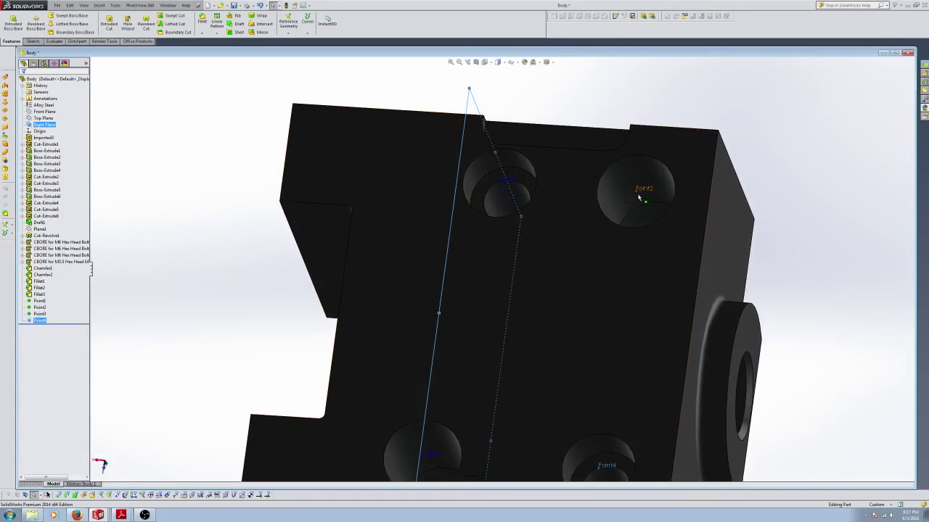
scroll(638, 196, "up", 5)
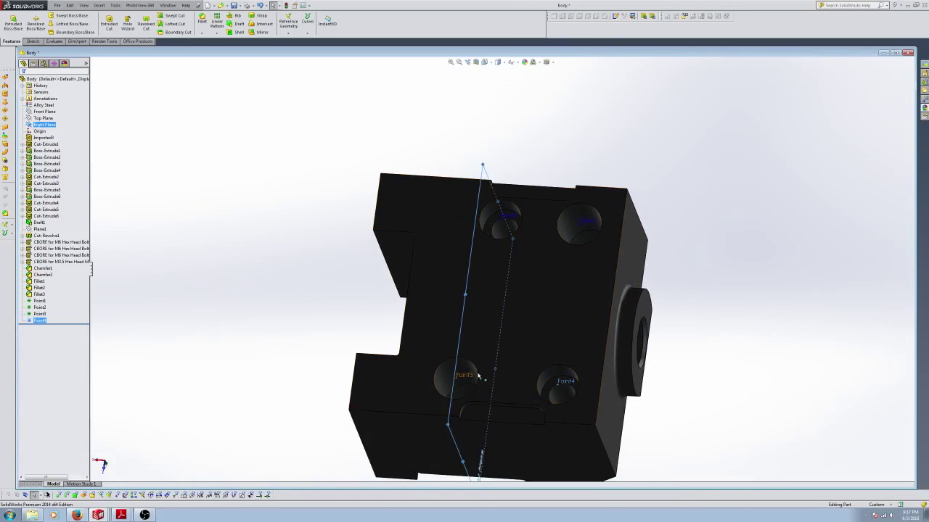
middle_click_drag(478, 377, 470, 298)
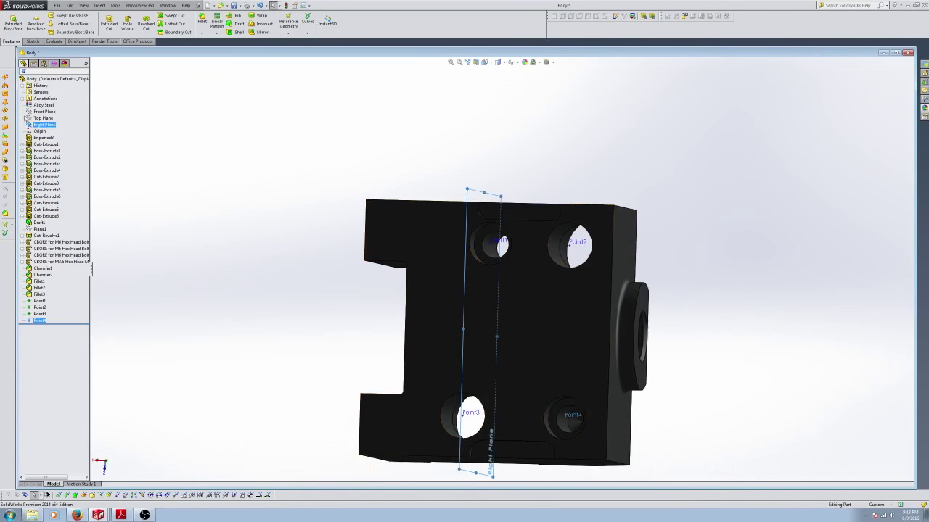
Step: Measure the distance from the Body part's Right Plane to Point1 at the small counterbored hole
left_click(42, 119)
left_click(43, 111)
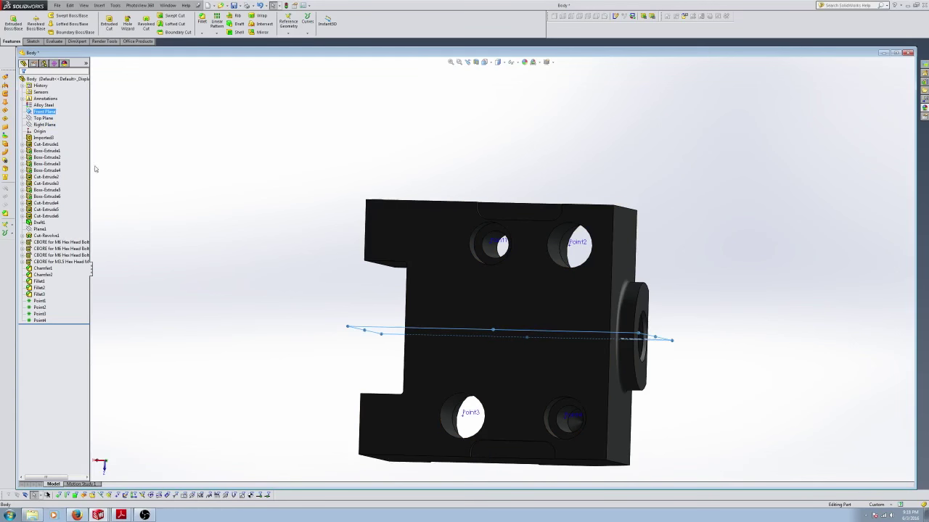
left_click(464, 319)
key("ctrl+8")
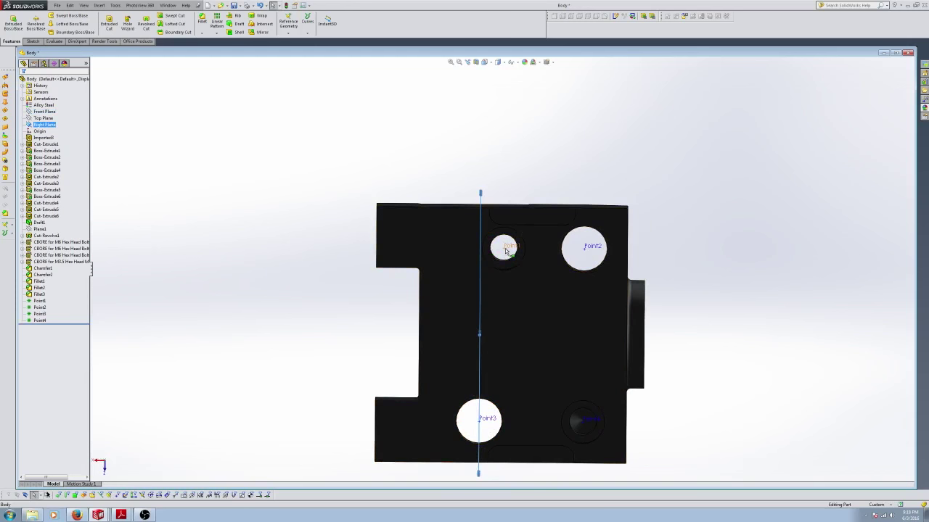
left_click(53, 42)
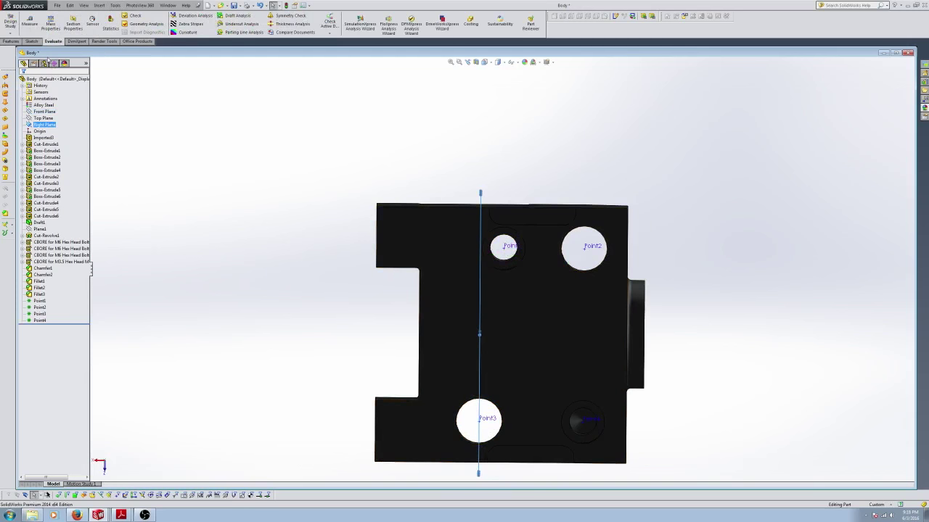
left_click(29, 22)
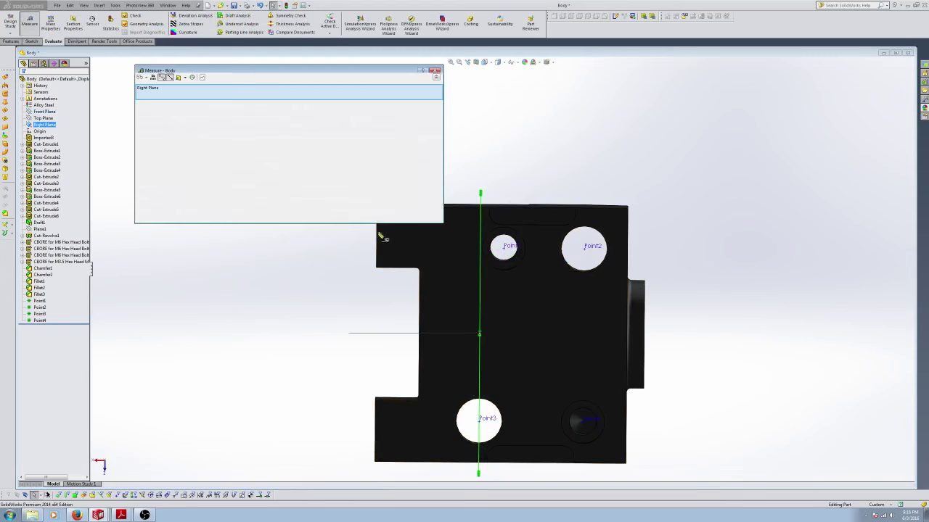
left_click(506, 250)
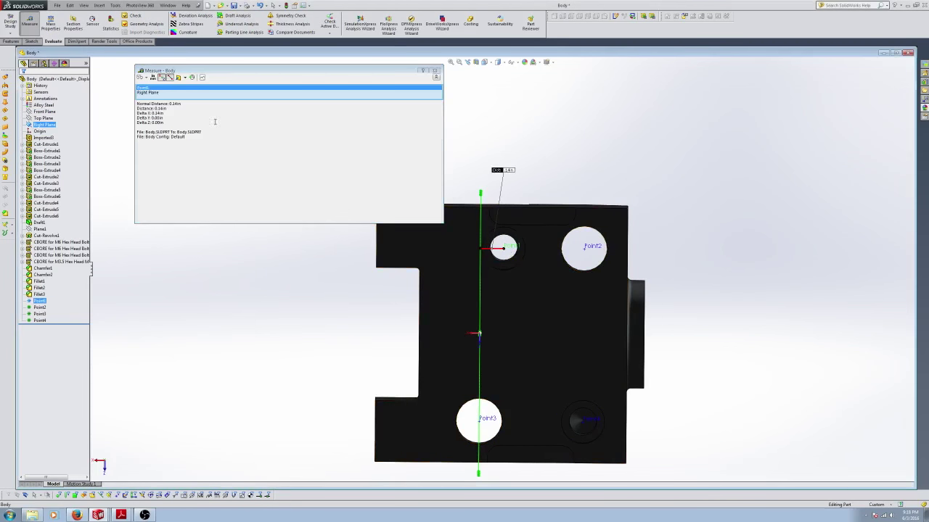
Step: Show the measurement in inches with four decimal places, examine the offset at Point1 and close the Measure tool
left_click(159, 76)
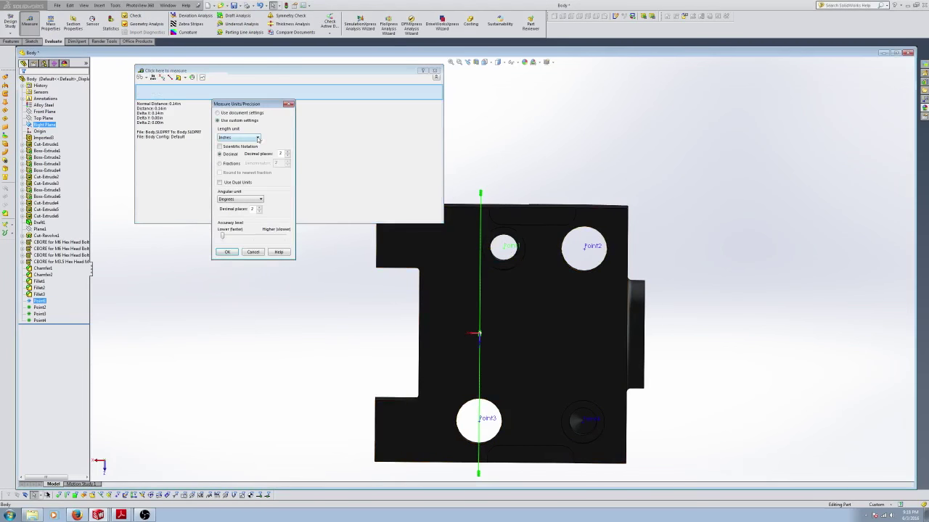
left_click(227, 252)
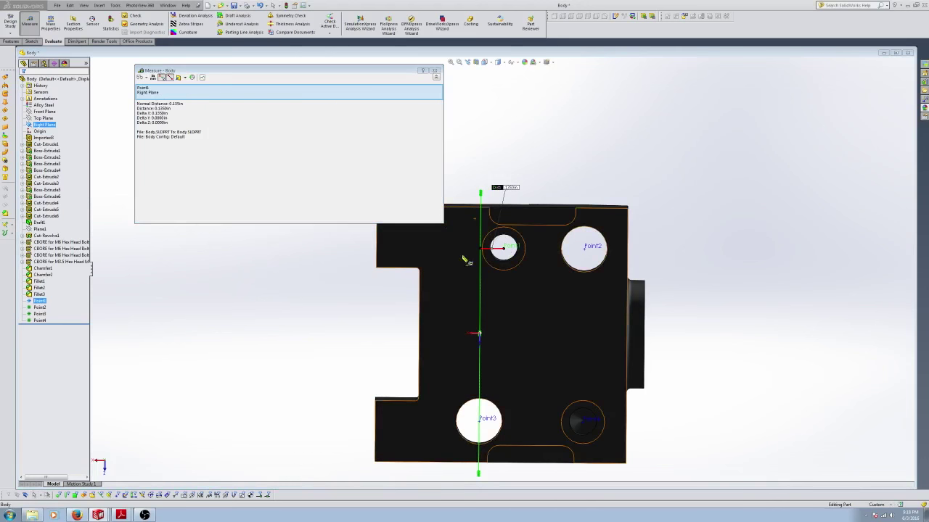
middle_click_drag(486, 303, 497, 155)
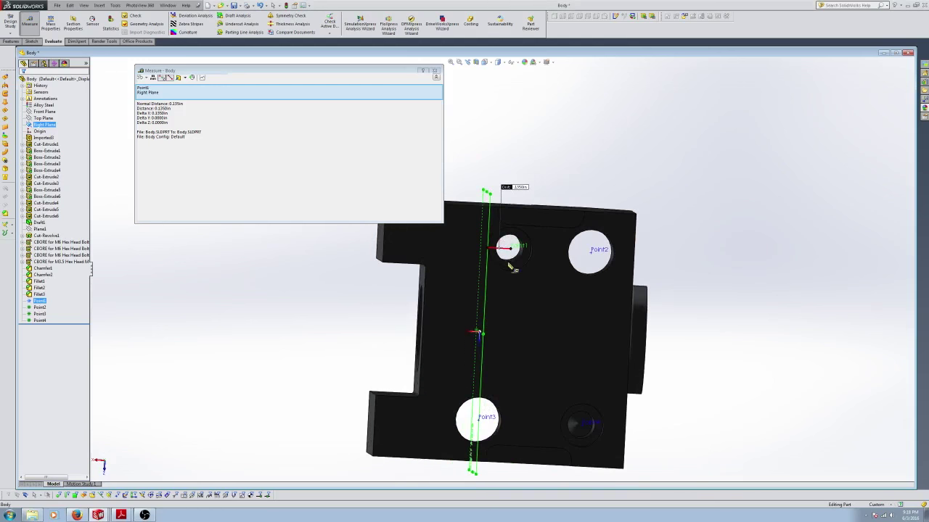
mouse_move(510, 267)
middle_mouse_down()
mouse_move(486, 261)
mouse_move(519, 258)
mouse_move(508, 252)
middle_mouse_up()
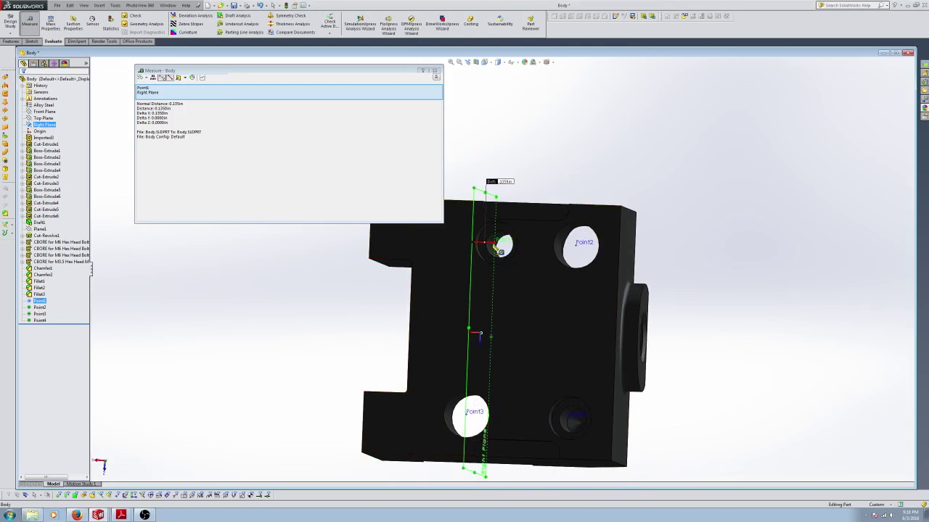
middle_click_drag(535, 180, 546, 175)
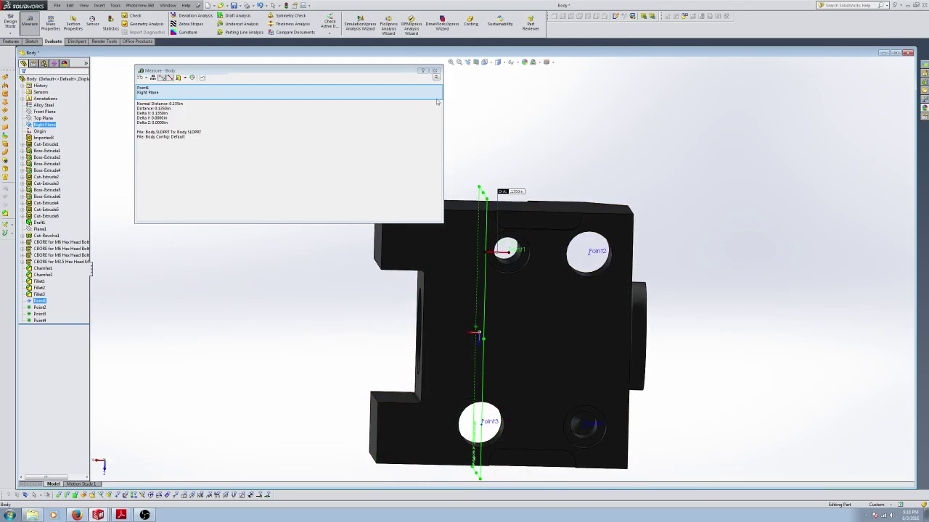
left_click(434, 73)
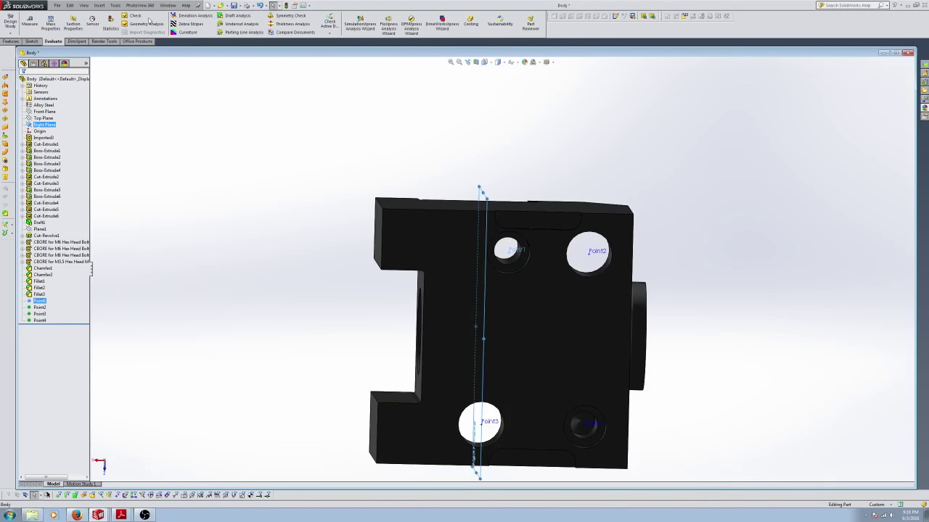
Step: Switch to Part5, start a sketch on the square top face of the boss, and view it normal to the sketch plane
left_click(168, 5)
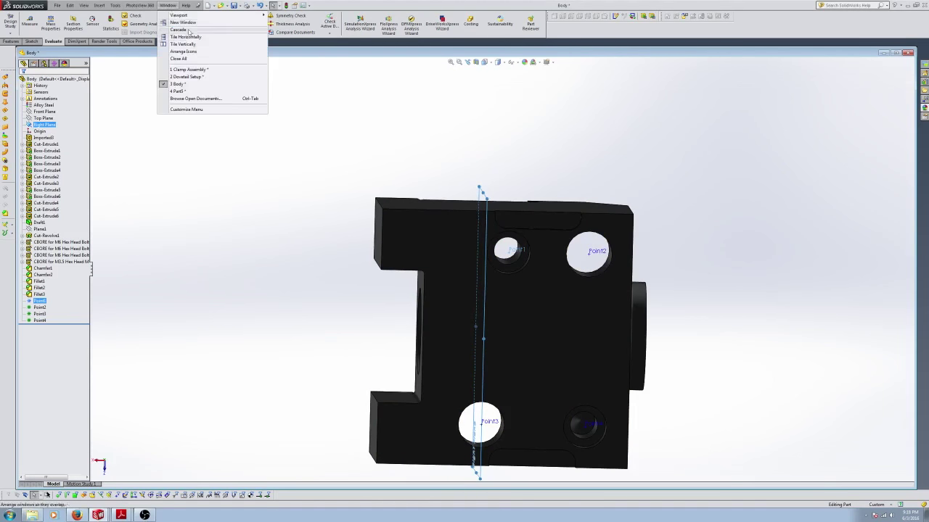
left_click(201, 92)
left_click(435, 269)
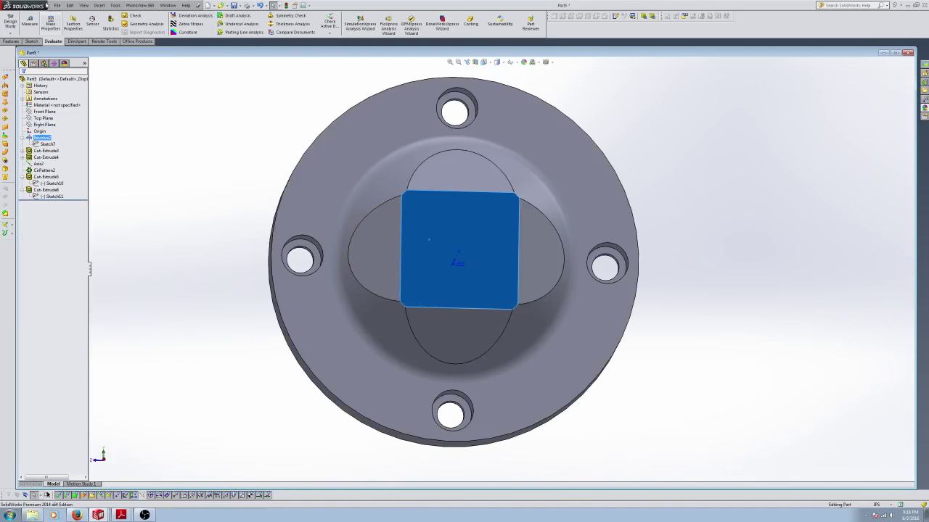
left_click(31, 42)
left_click(8, 22)
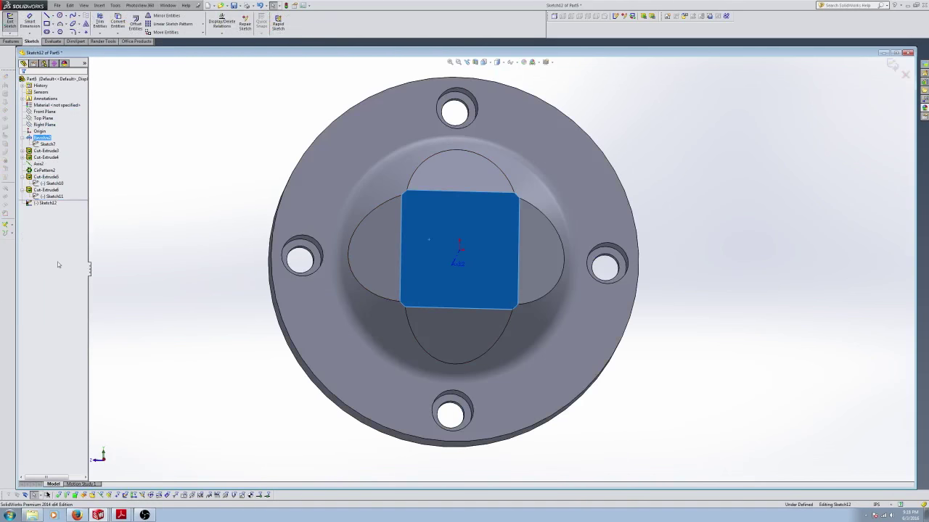
right_click(47, 206)
left_click(63, 196)
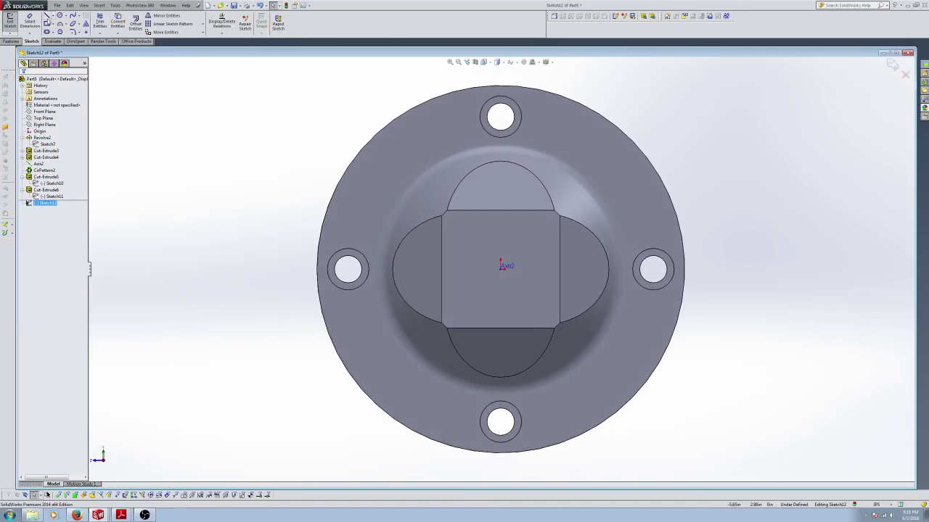
Step: Sketch horizontal and vertical construction centerlines through the origin, both extending beyond the flange's outer edge
left_click(47, 15)
left_click(34, 164)
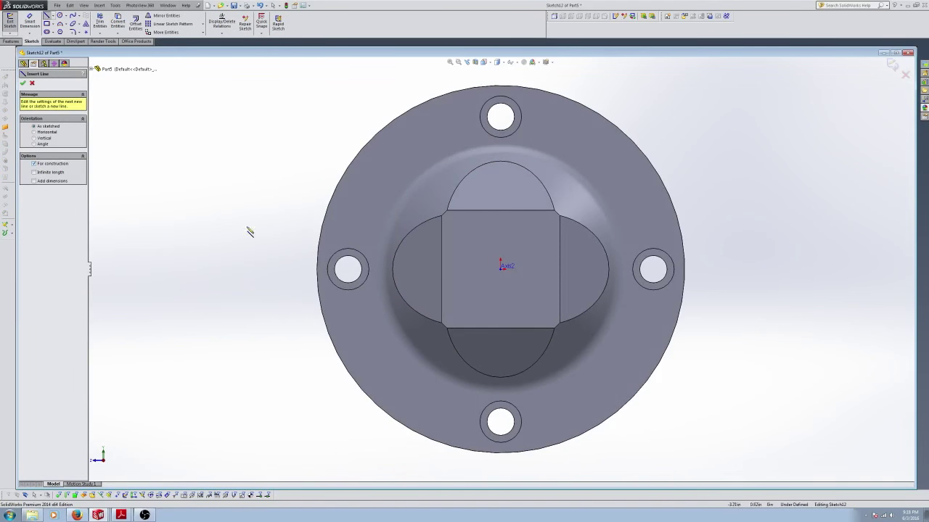
left_click(235, 270)
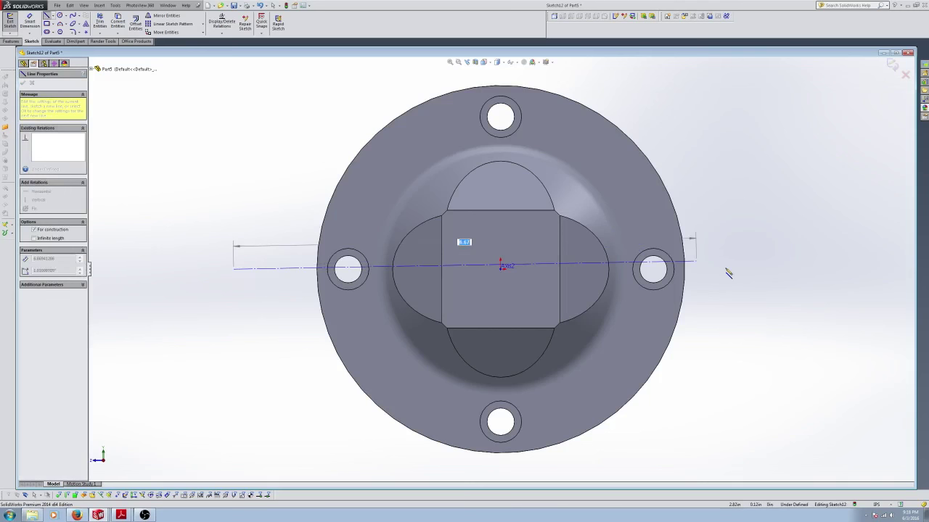
double_click(773, 270)
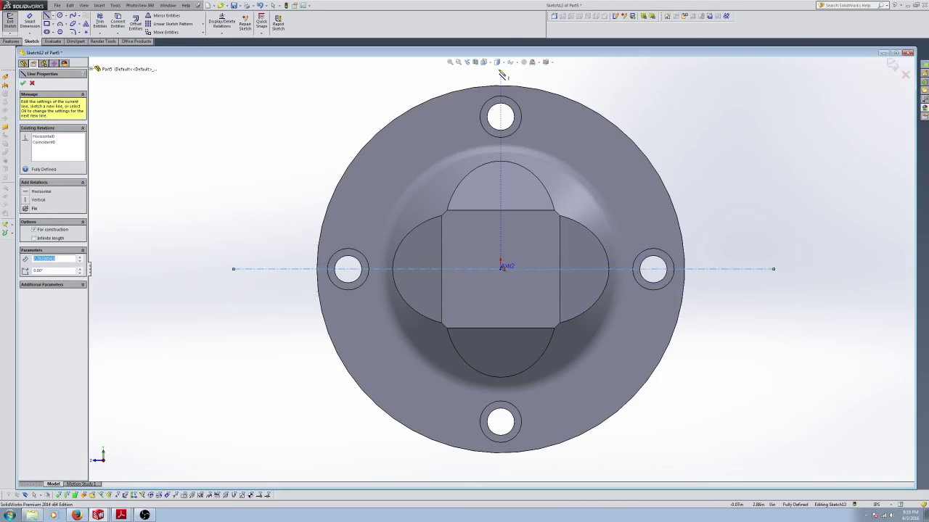
left_click(501, 71)
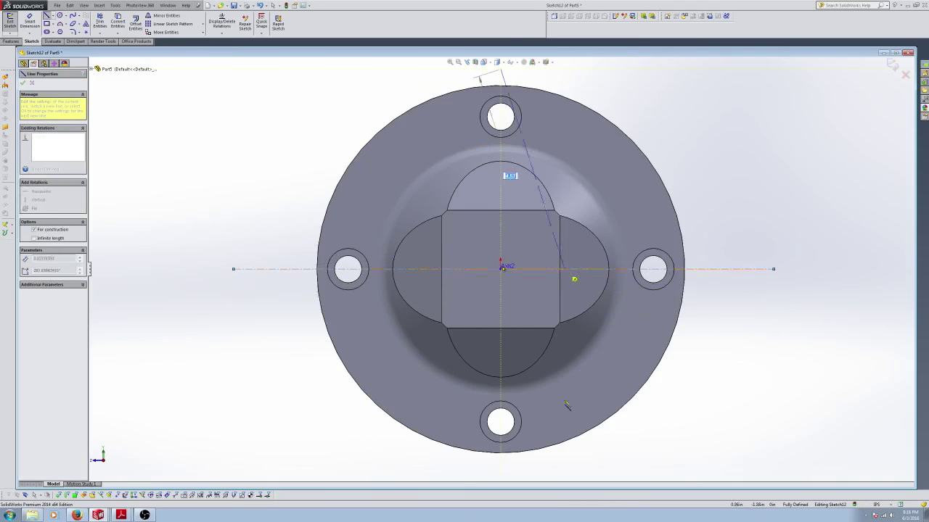
double_click(500, 471)
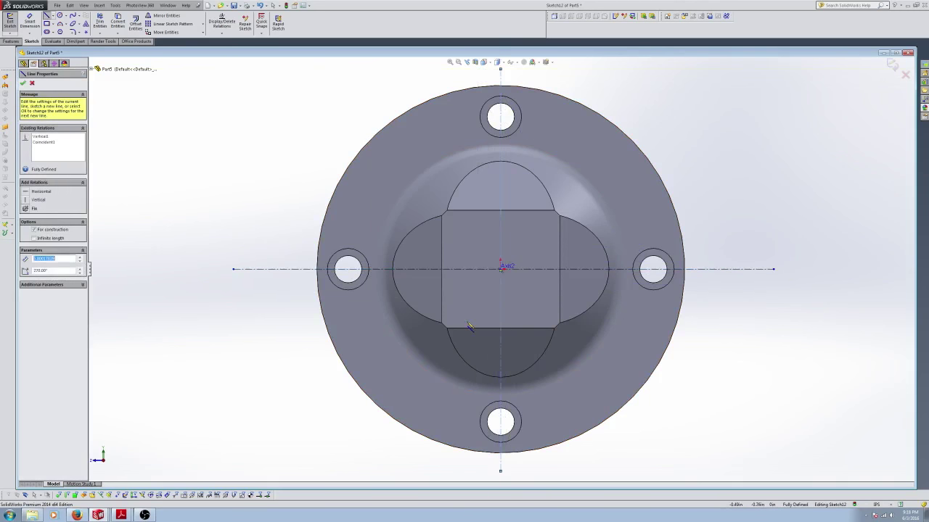
Step: Sketch a long and a short vertical construction line on the square face, left of the vertical centerline
left_click(449, 220)
double_click(450, 308)
left_click(484, 220)
double_click(484, 254)
Step: Sketch two horizontal construction lines across the square face, one above and one below the horizontal centerline, and end the Line tool
left_click(375, 254)
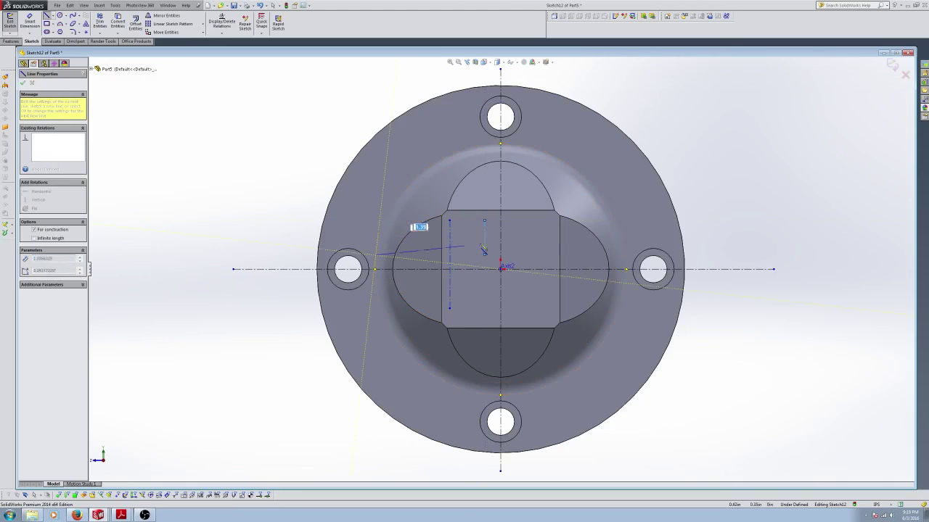
double_click(544, 254)
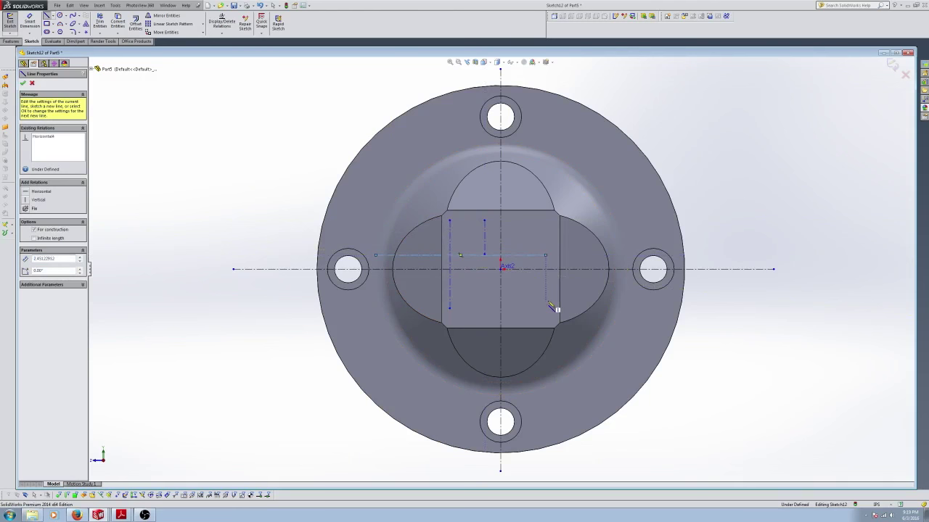
left_click(545, 299)
double_click(378, 299)
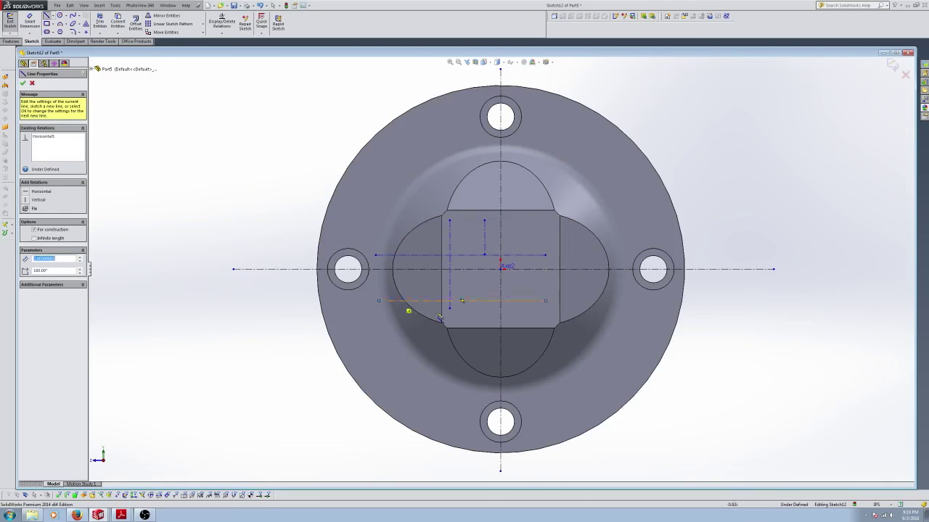
scroll(508, 291, "up", 3)
scroll(584, 317, "down", 3)
scroll(584, 318, "down", 1)
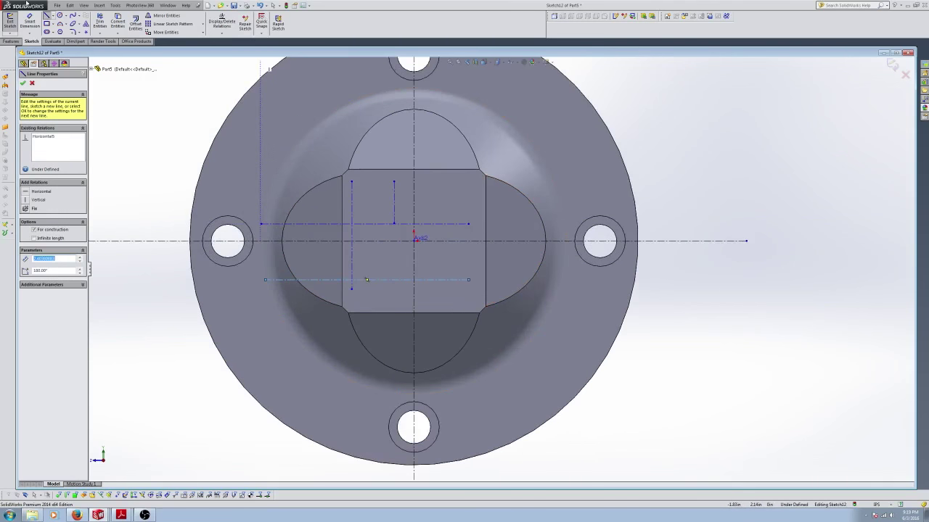
key("Escape")
Step: Dimension the upper horizontal construction line 0.5 in from the horizontal centerline
scroll(420, 265, "down", 2)
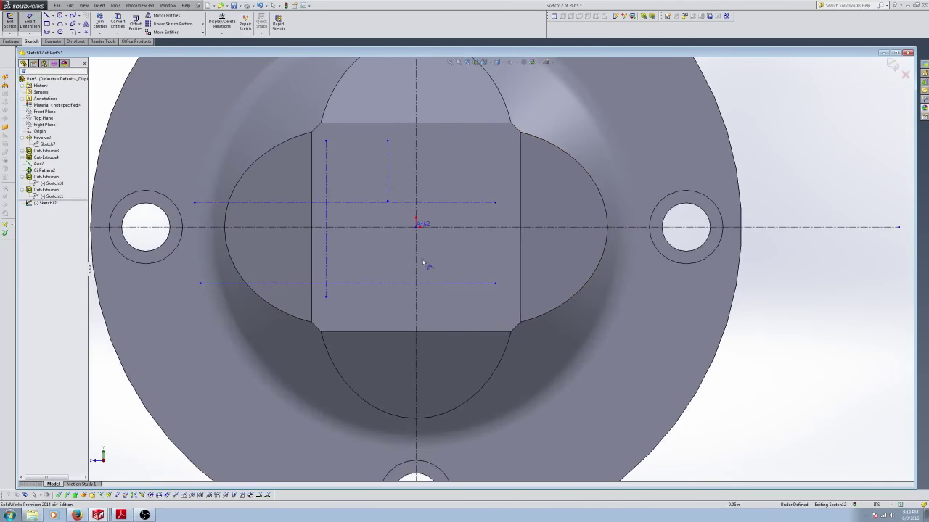
left_click(295, 228)
left_click(296, 202)
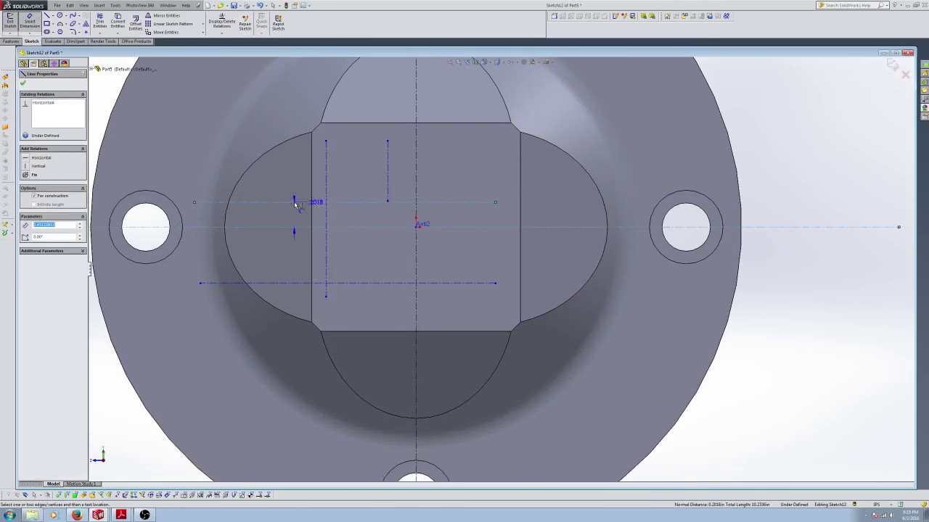
left_click(275, 169)
type("3")
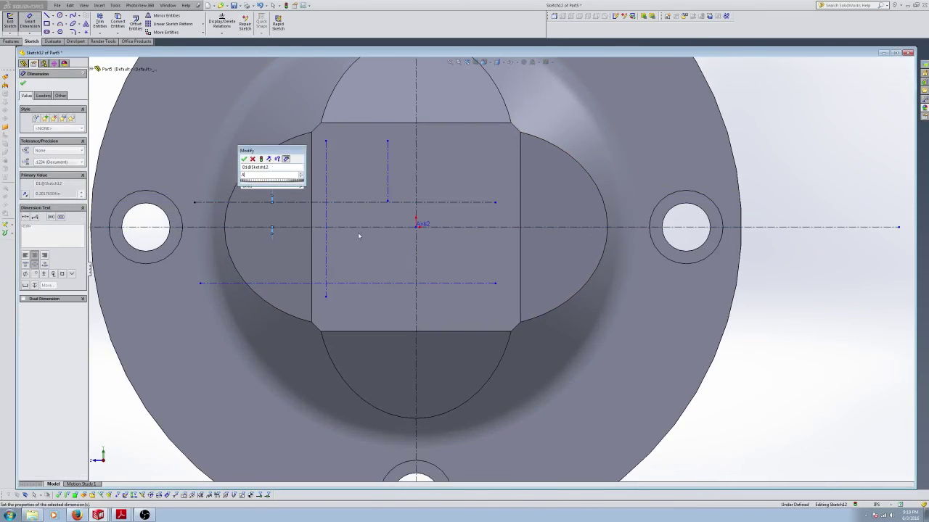
key("Return")
Step: Dimension the lower horizontal construction line 0.5 in from the horizontal centerline
left_click(295, 282)
left_click(265, 227)
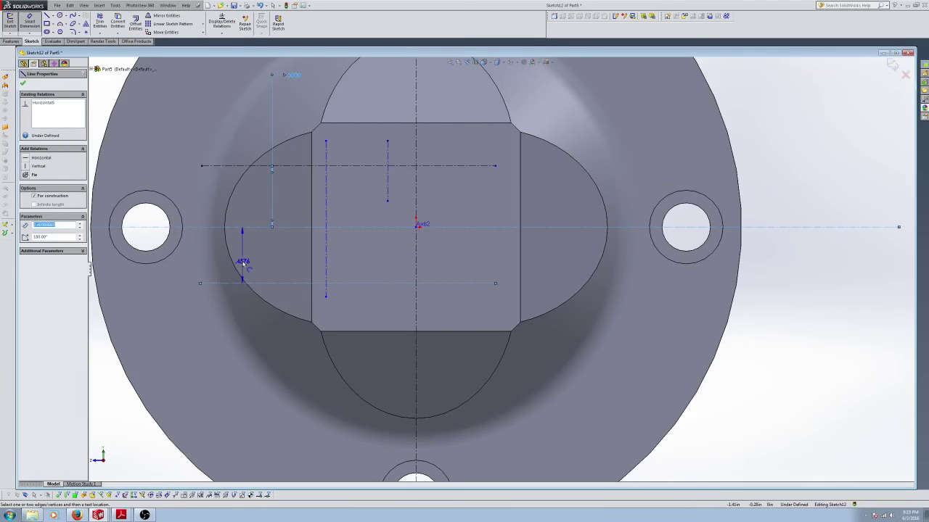
left_click(247, 269)
type("5")
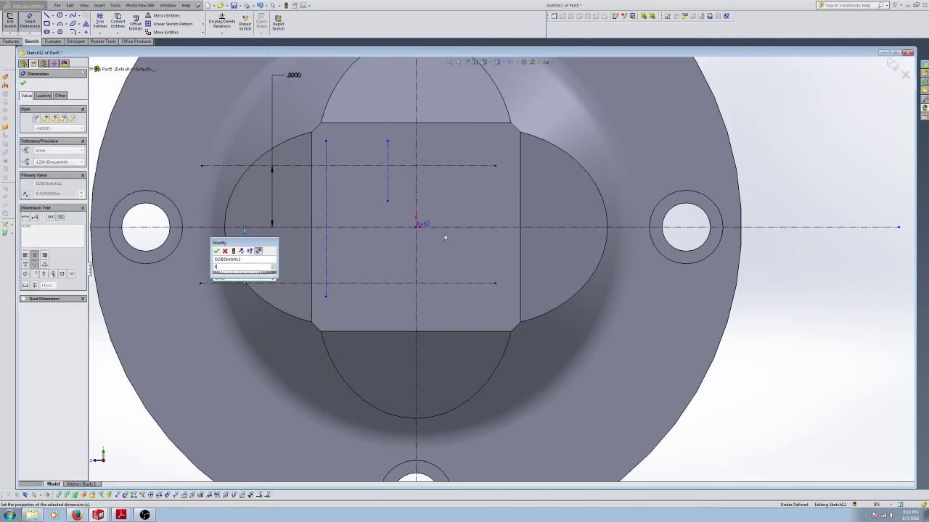
key("Return")
Step: Dimension the long vertical construction line 0.6 in from the vertical centerline
left_click(326, 251)
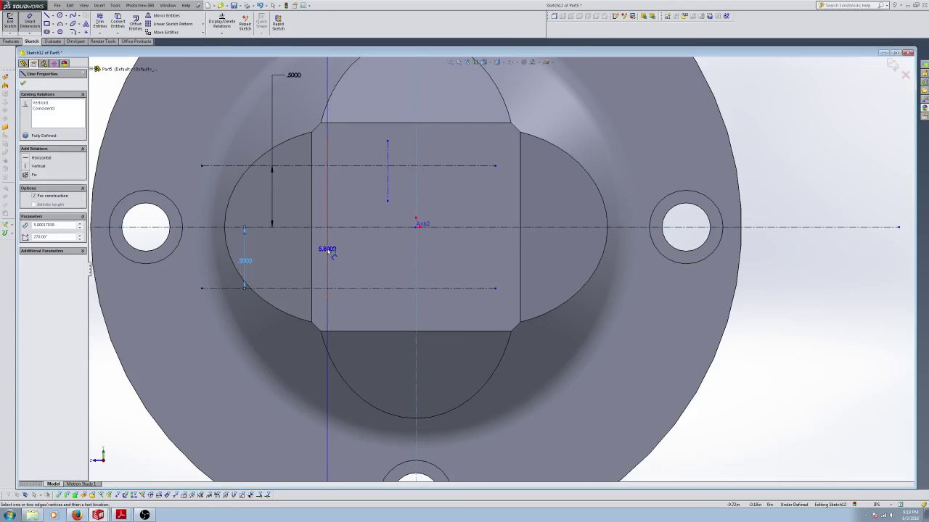
left_click(415, 251)
left_click(377, 93)
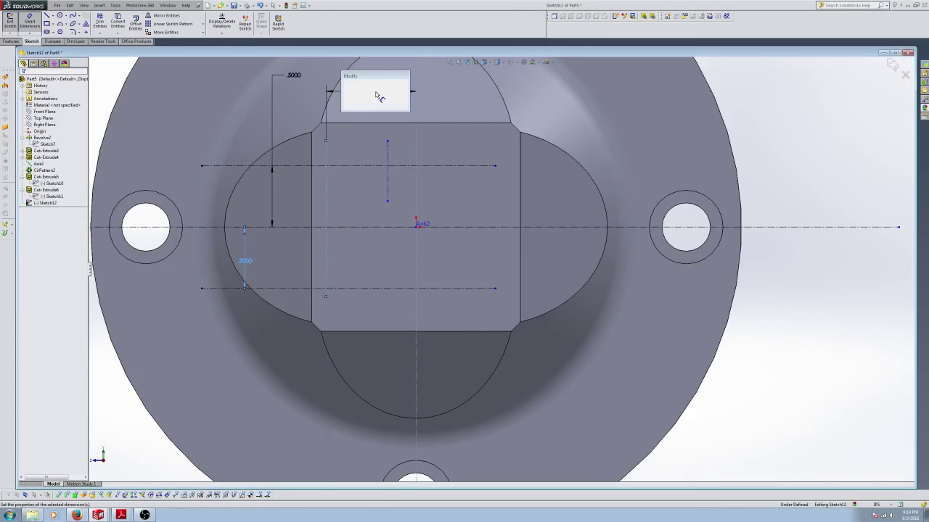
type(".6")
key("Return")
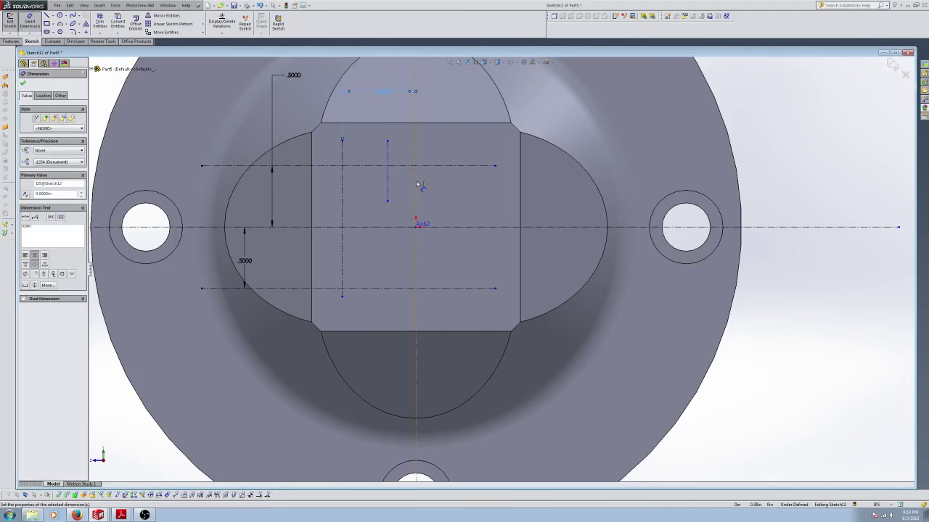
Step: Dimension the short vertical construction line 0.135 in from the vertical centerline and finish dimensioning
left_click(388, 182)
left_click(416, 167)
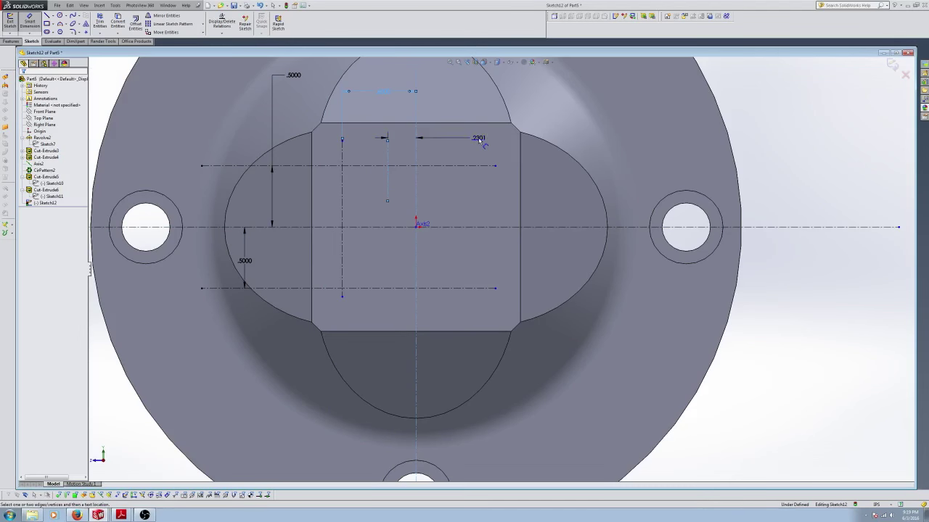
left_click(478, 140)
type(".135")
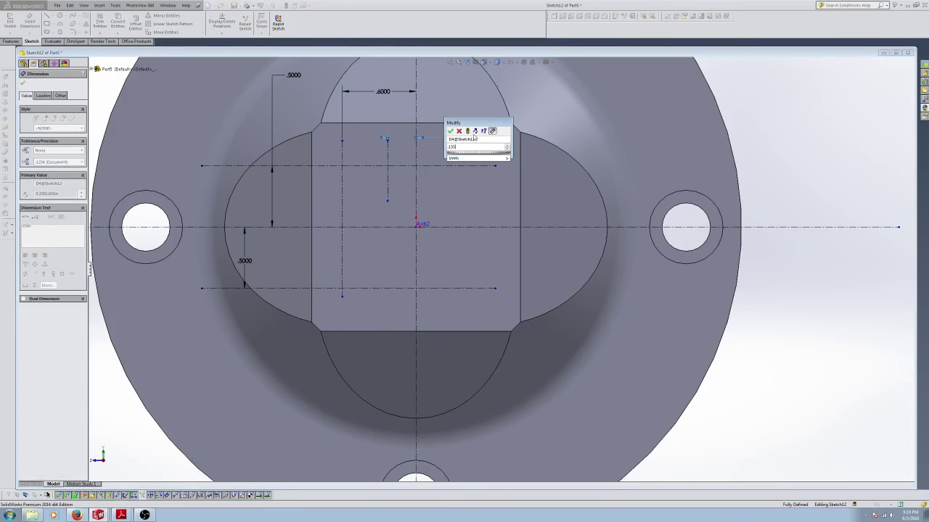
key("Return")
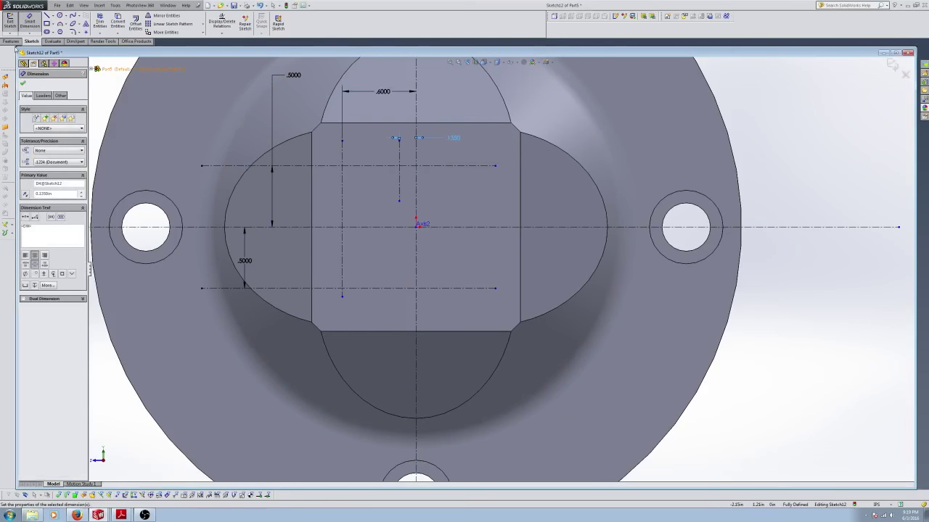
left_click(22, 83)
Step: Sketch two small circles, one centered on the short vertical construction line and one on the lower horizontal construction line
left_click(60, 15)
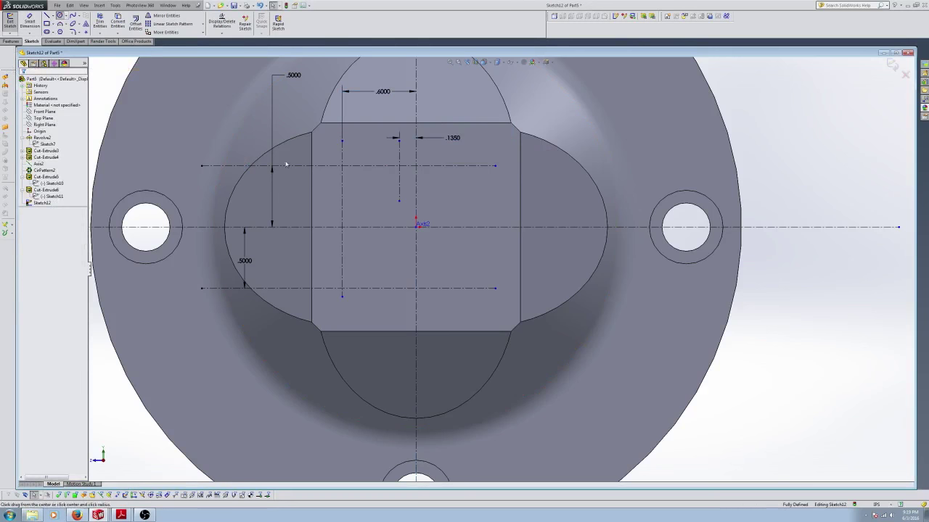
scroll(419, 189, "down", 2)
left_click(393, 177)
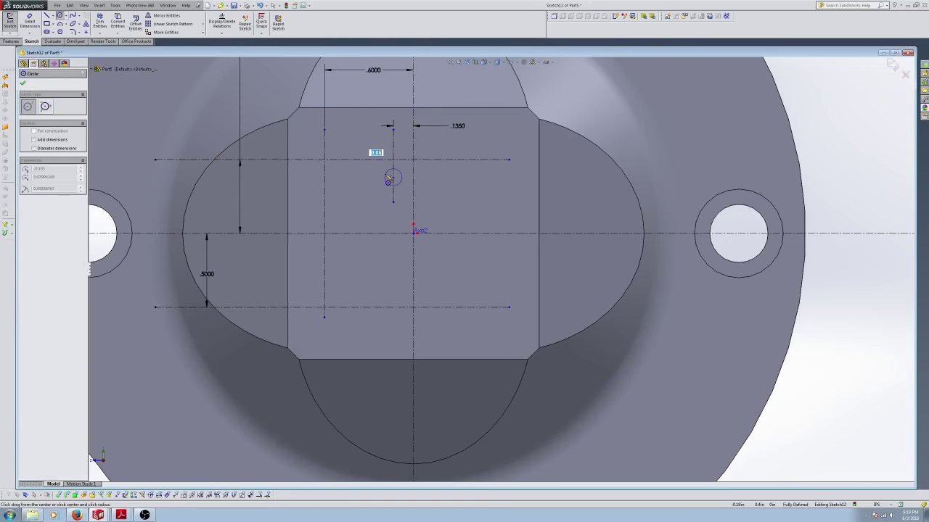
left_click(381, 181)
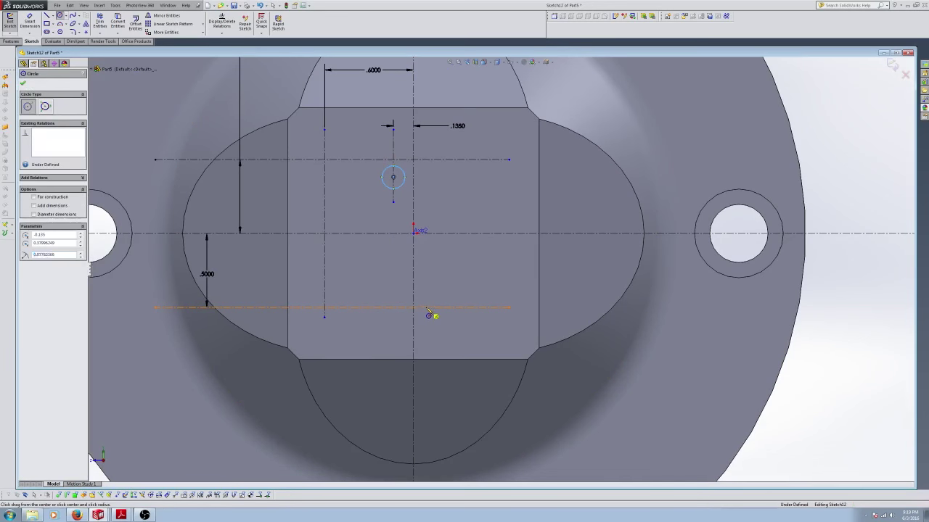
left_click(426, 307)
left_click(421, 320)
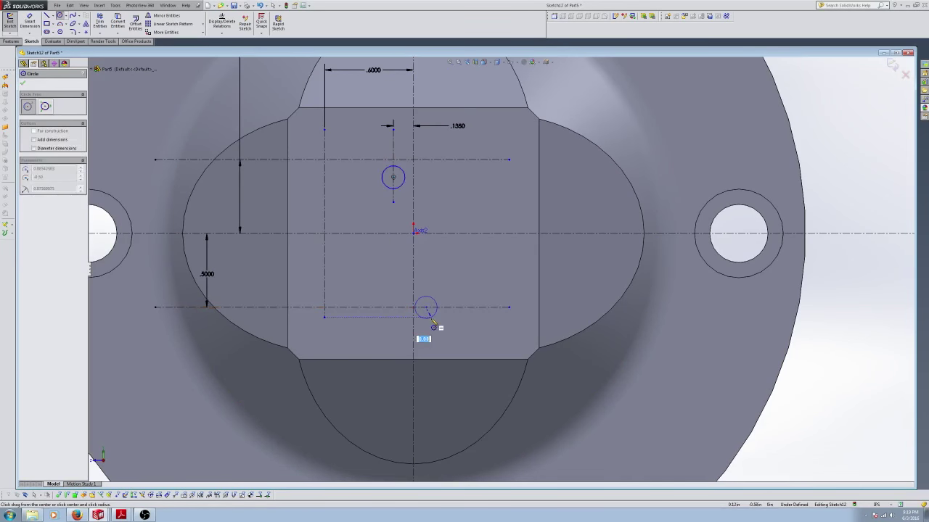
Step: Sketch two more circles centered on the long vertical construction line, a larger lower one and a smaller upper one, and end the Circle tool
left_click(325, 287)
left_click(338, 305)
left_click(325, 179)
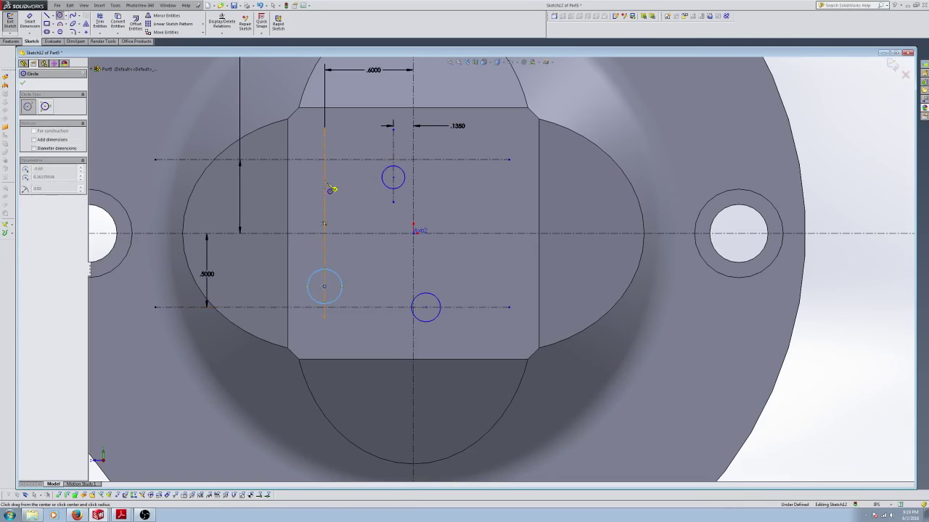
left_click(326, 191)
left_click(24, 84)
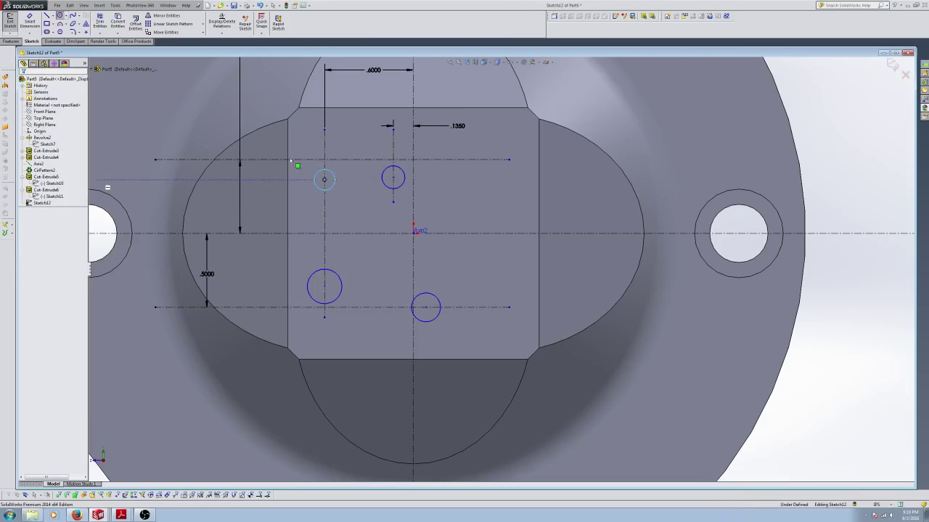
Step: Move the centers of the two upper circles onto the upper horizontal construction line, keeping each on its vertical construction line
scroll(435, 185, "down", 2)
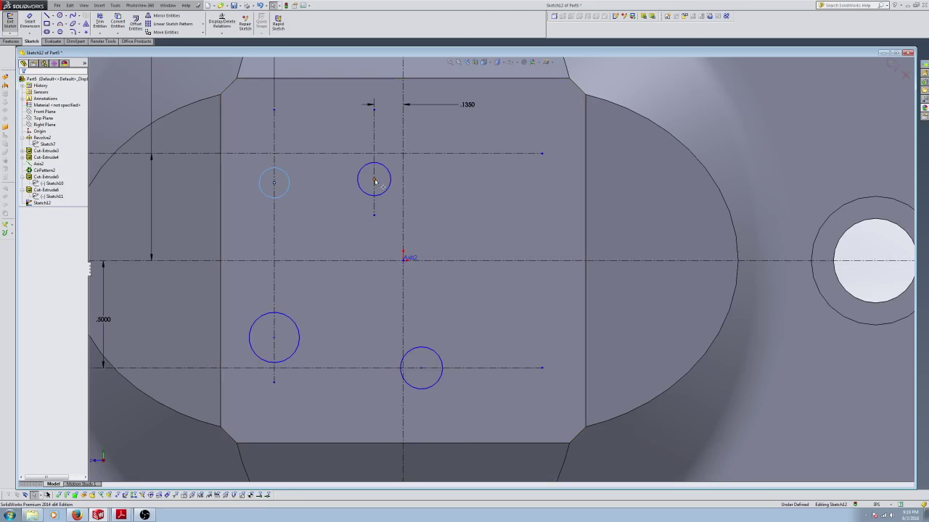
left_click_drag(375, 181, 421, 157)
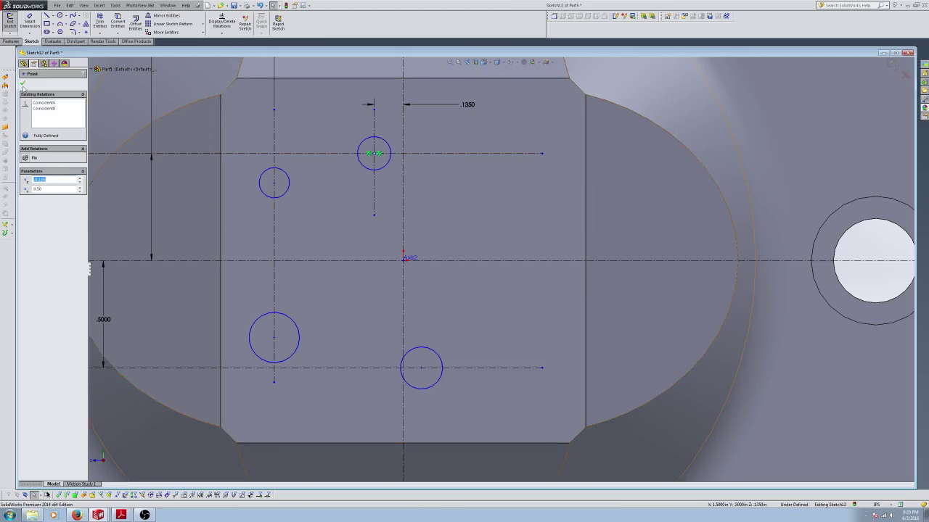
left_click(22, 84)
left_click_drag(289, 189, 322, 156)
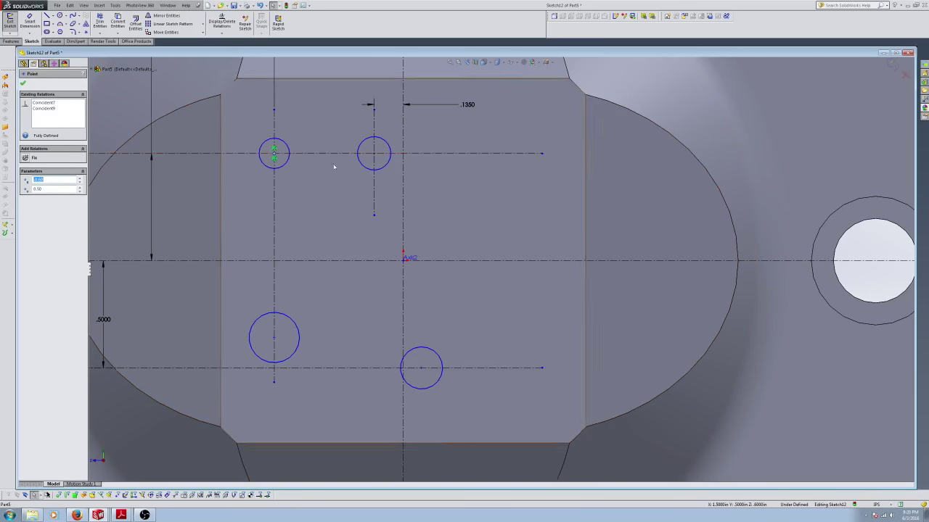
key("Escape")
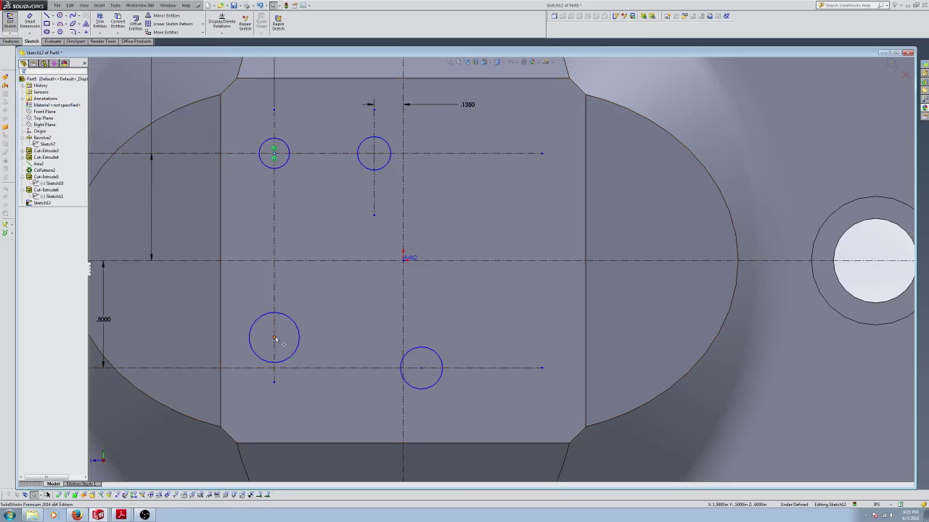
Step: Move the larger lower circle to the intersection of the long vertical and lower horizontal construction lines, and the other lower circle onto the vertical centerline
left_click_drag(275, 337, 286, 373)
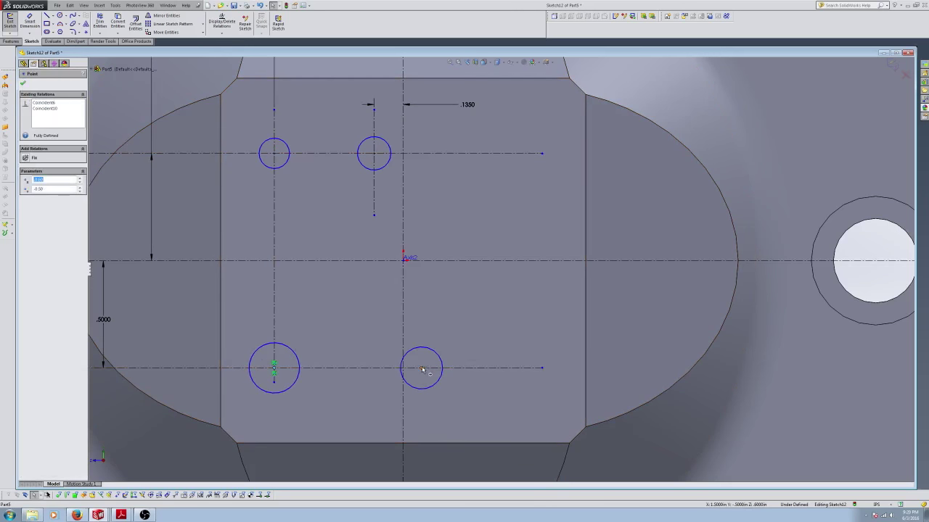
left_click_drag(432, 369, 414, 375)
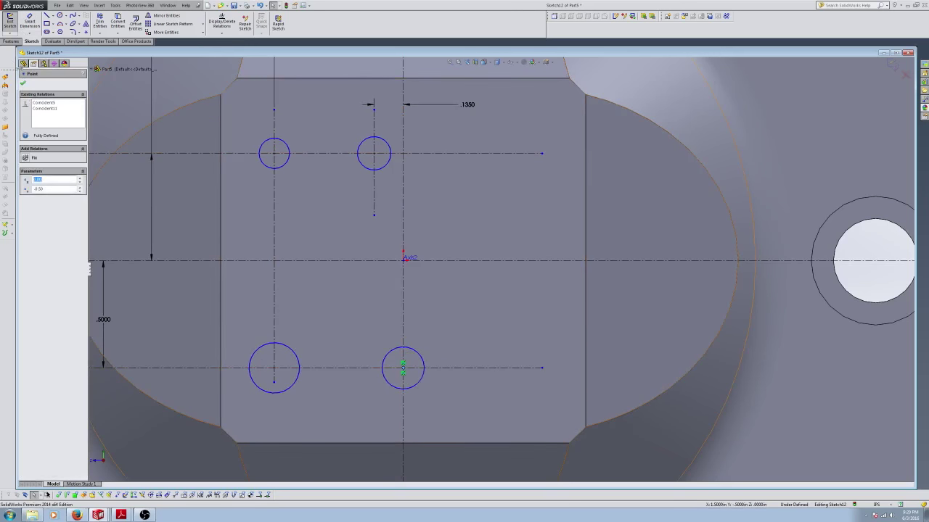
key("Escape")
Step: Dimension the upper circle on the short vertical construction line with a diameter of 0.25 in
scroll(417, 170, "up", 3)
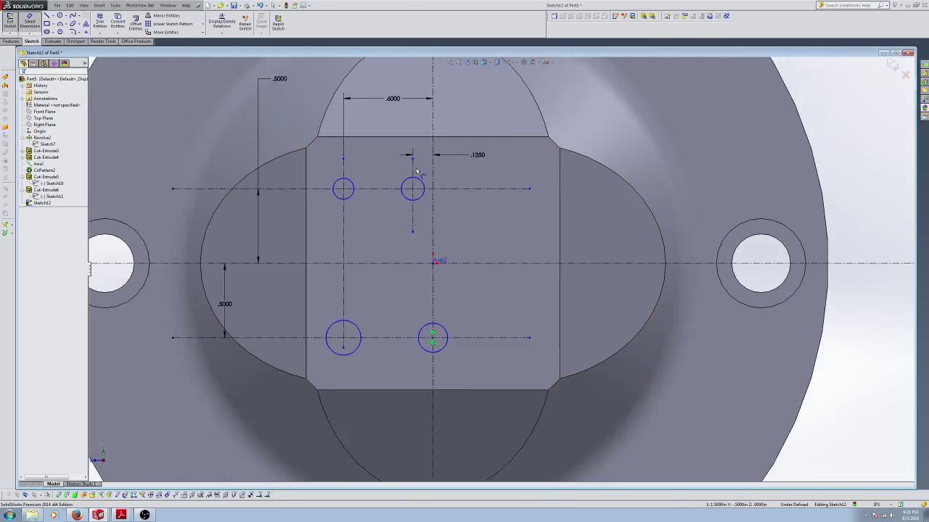
left_click(425, 184)
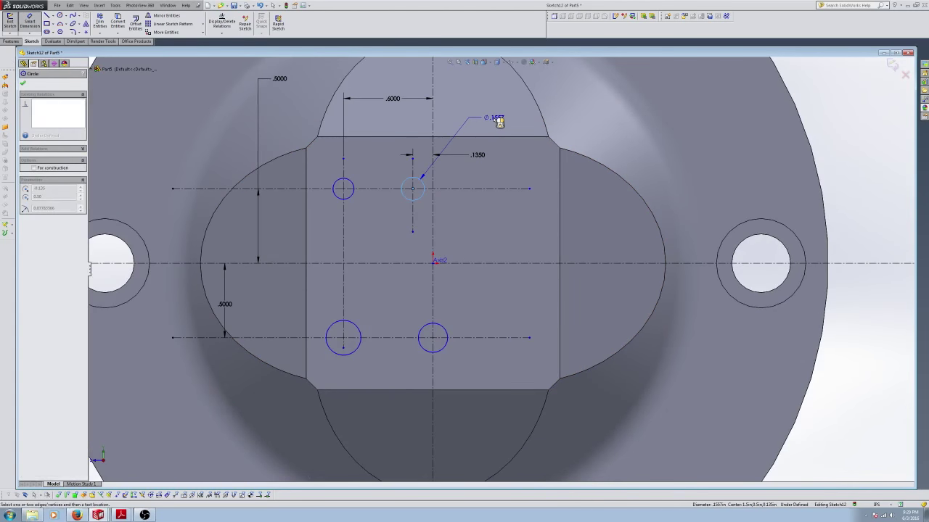
left_click(497, 123)
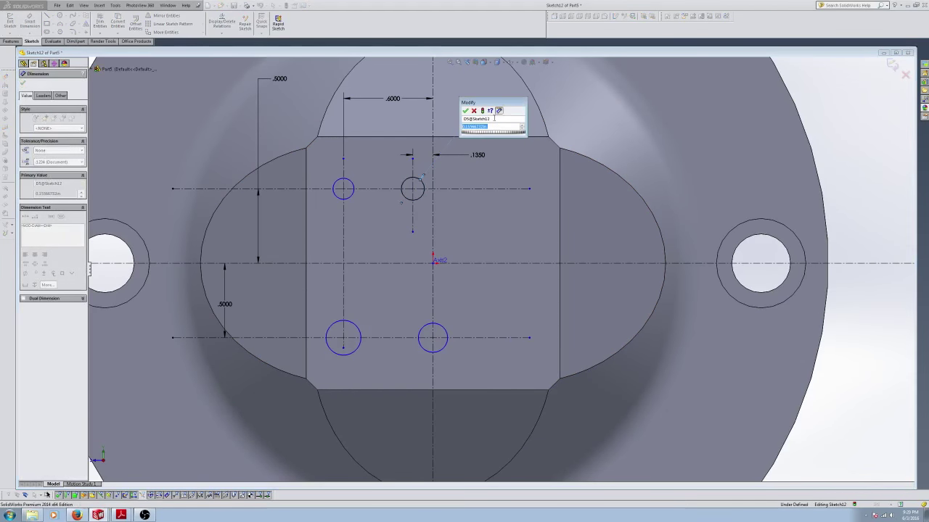
key("BackSpace")
type(".25")
key("Return")
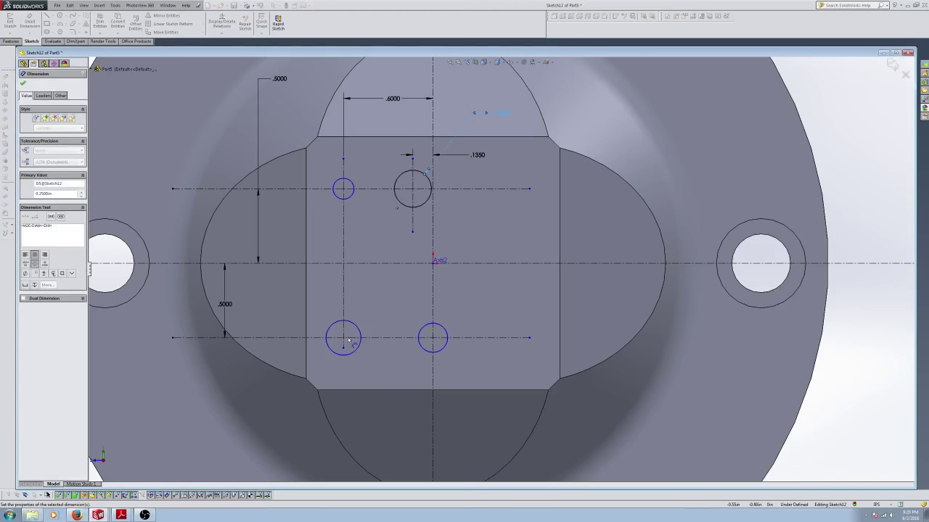
Step: Dimension the lower circle on the long vertical construction line with a diameter of 0.25 in
left_click(332, 352)
left_click(233, 407)
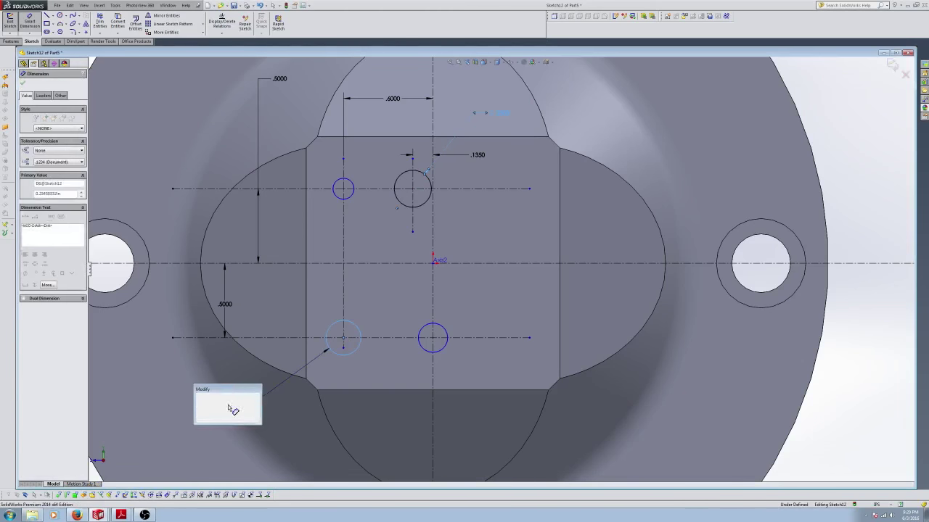
key("BackSpace")
type(".25")
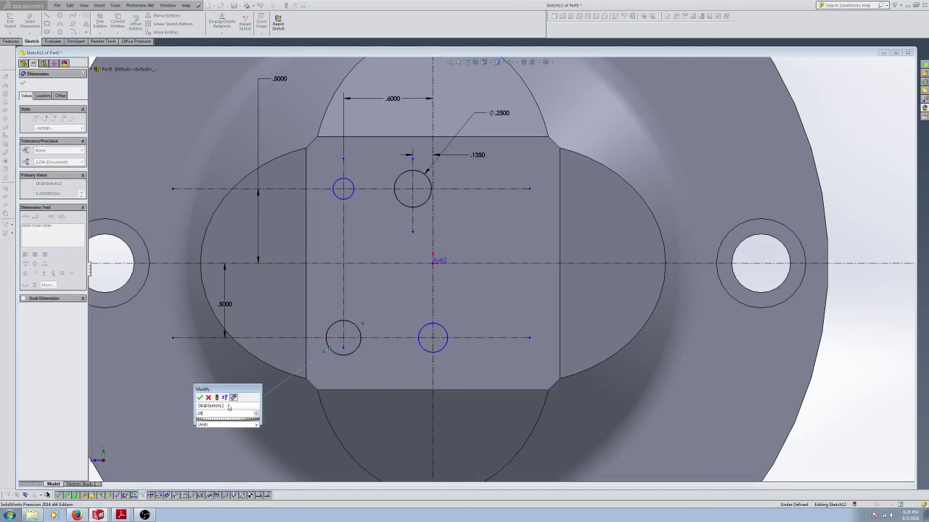
key("Return")
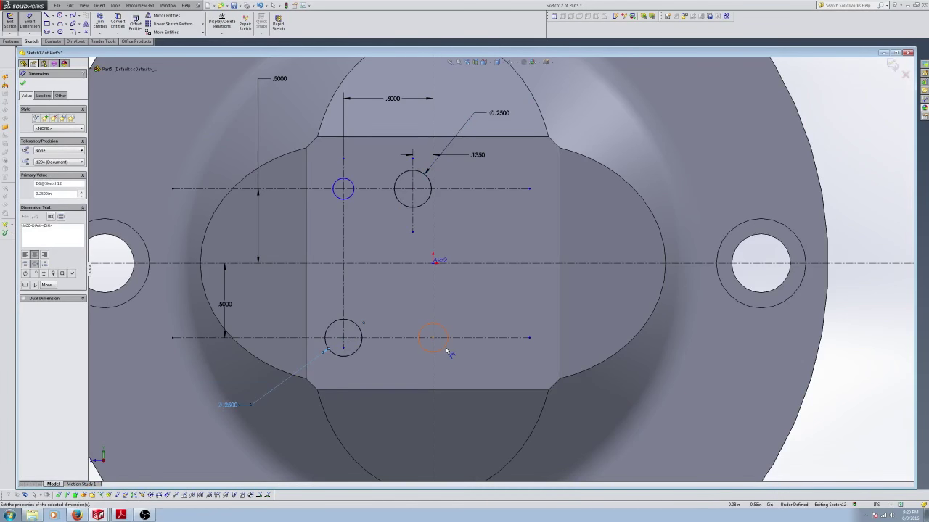
Step: Dimension the lower circle on the vertical centerline with a diameter of 0.25 in
left_click(445, 351)
left_click(519, 408)
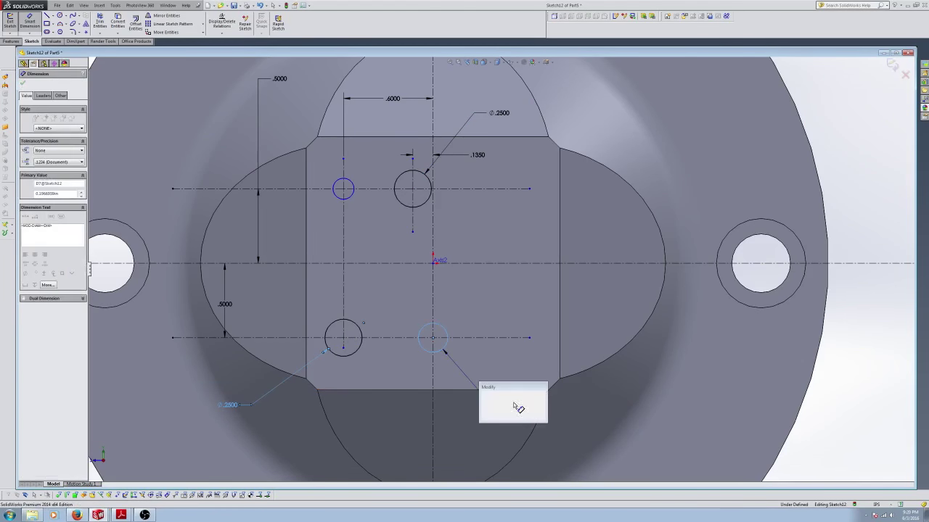
type(".25")
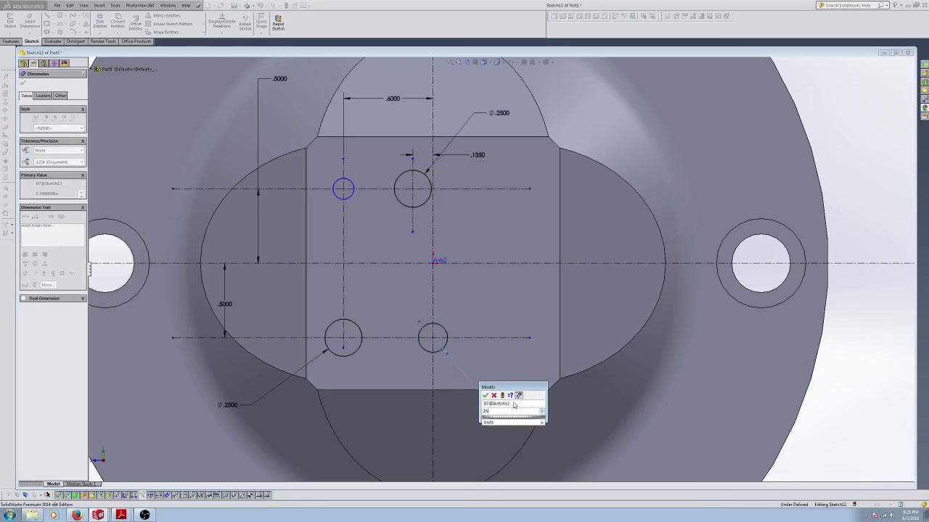
key("Return")
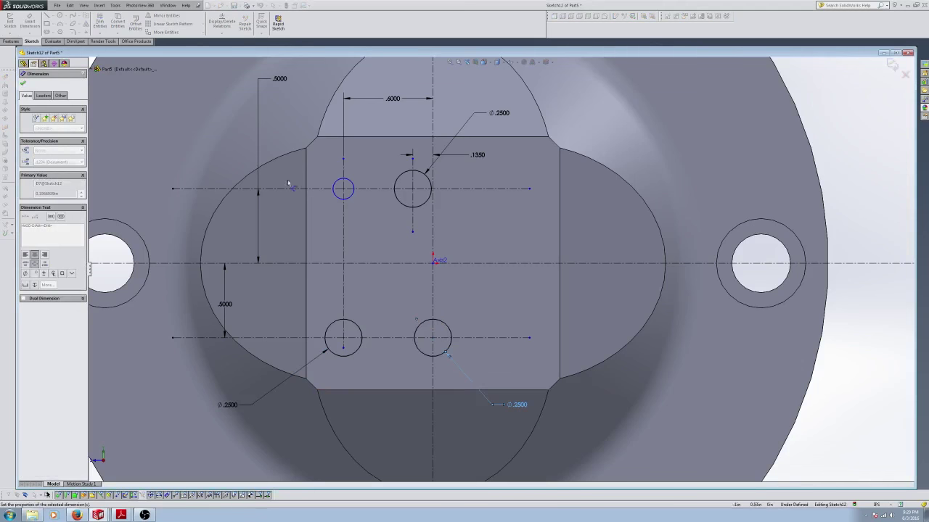
Step: Dimension the upper circle on the long vertical construction line with a diameter of 0.25 in and finish dimensioning
left_click(338, 184)
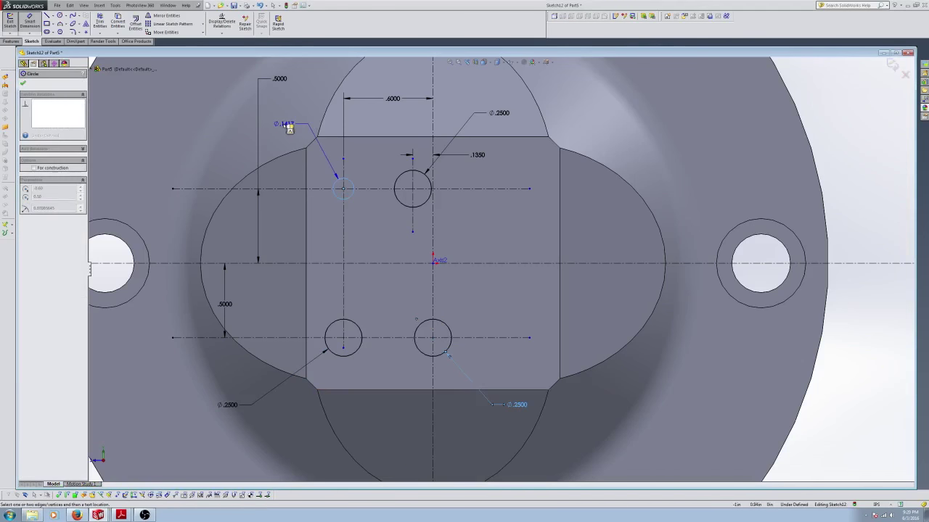
left_click(285, 127)
type(".25")
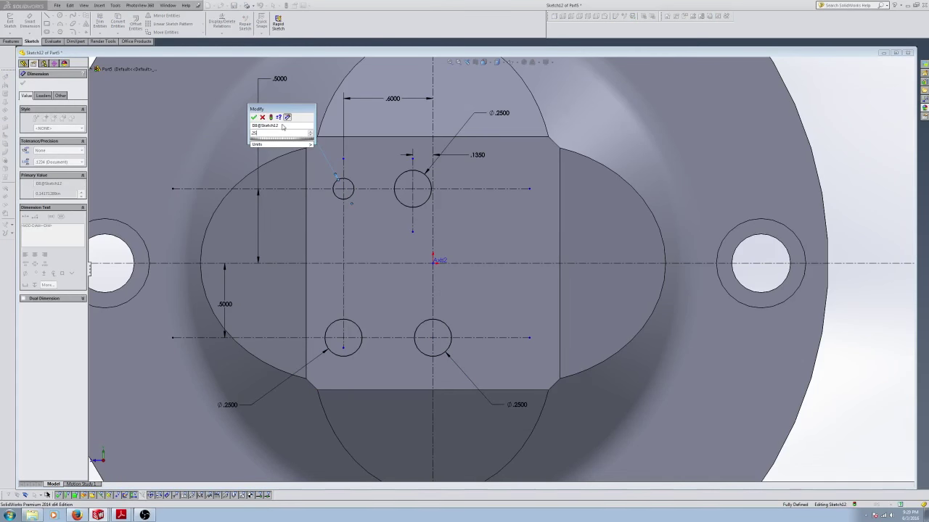
key("Return")
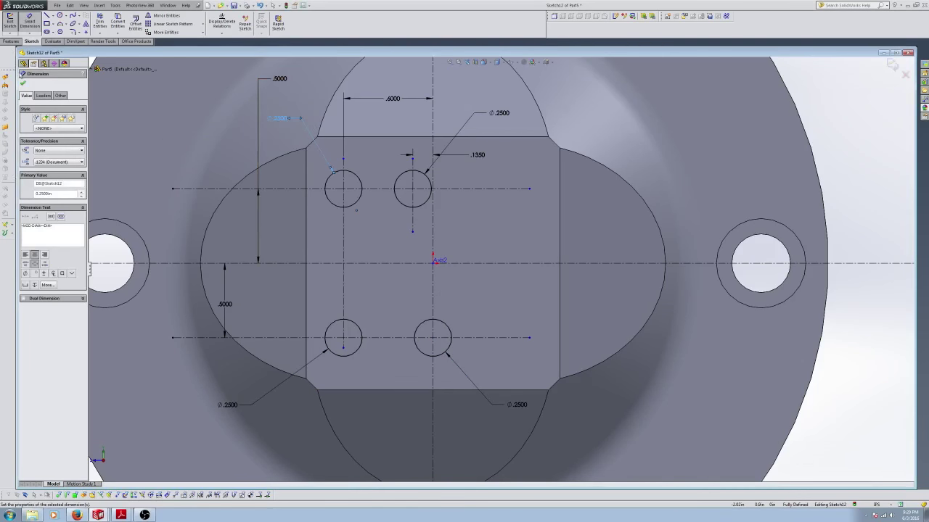
key("Escape")
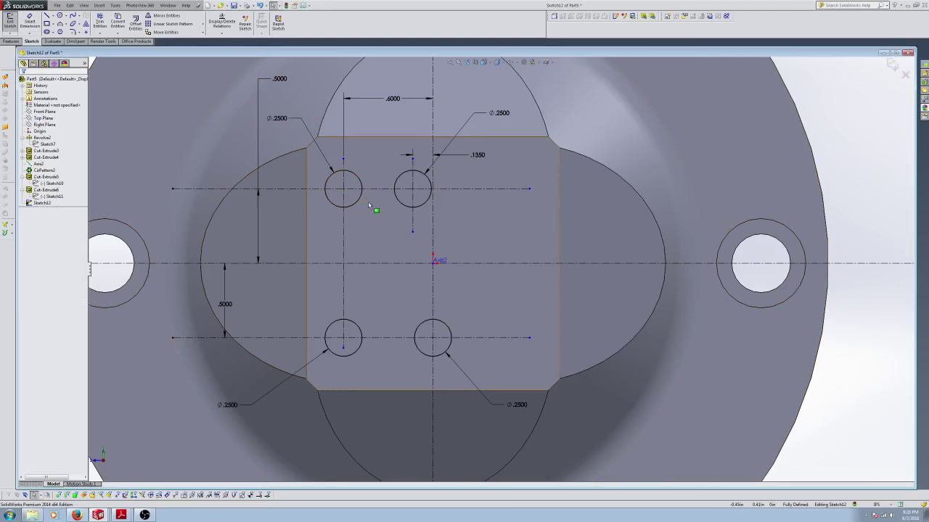
Step: Convert the upper-left and lower-right circles of the hole pattern to construction geometry
left_click(332, 173)
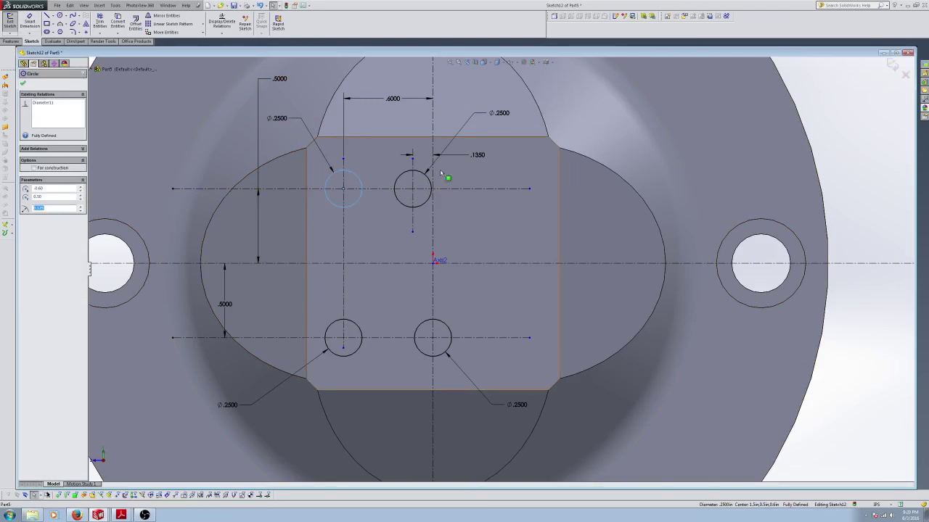
left_click(448, 328, "ctrl")
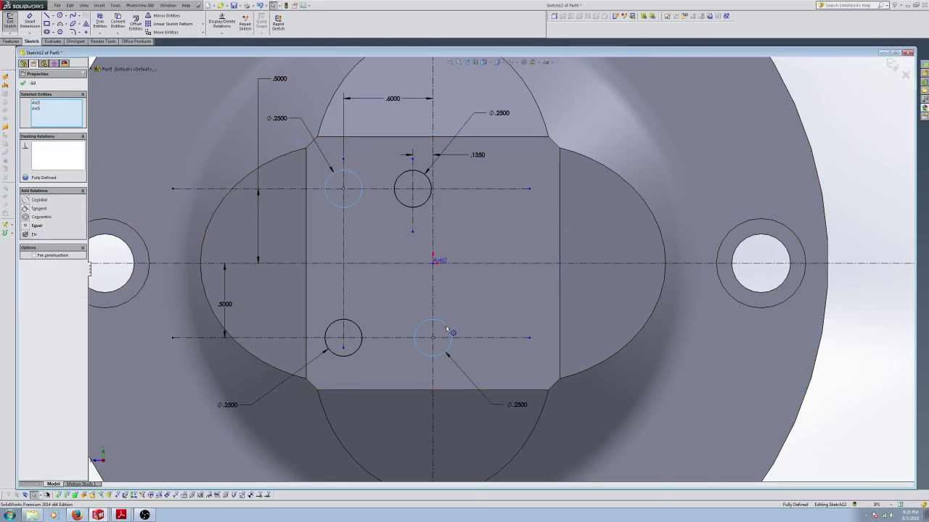
left_click(34, 255)
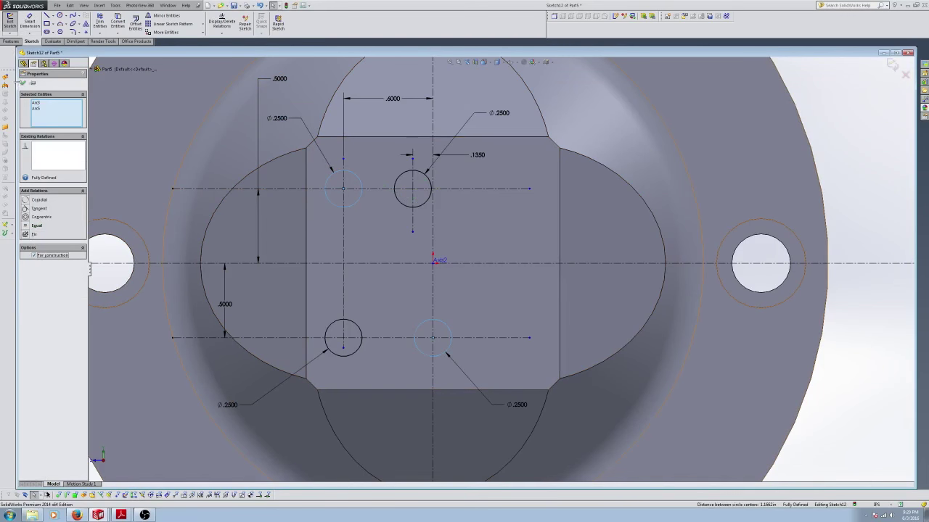
left_click(24, 84)
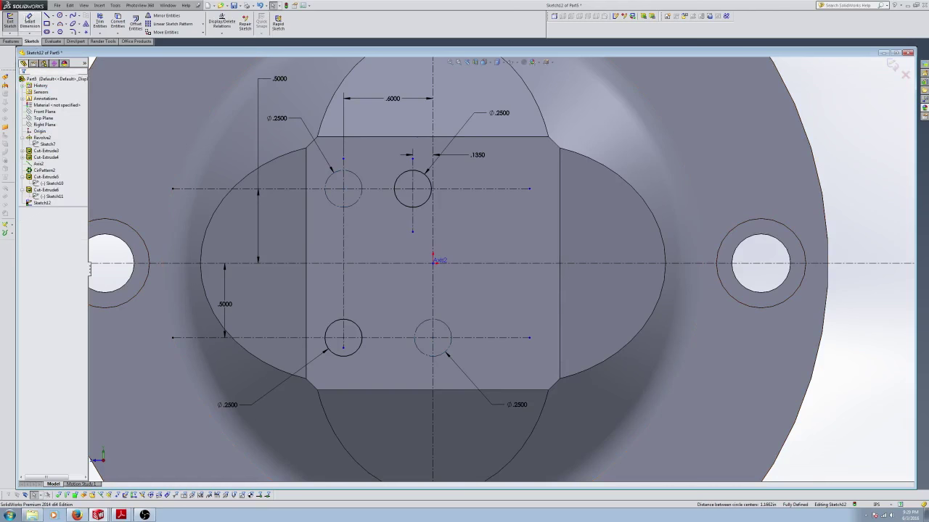
Step: Exit the sketch, cut-extrude its two solid circles to a blind depth of 0.2 in, and show Sketch11
left_click(10, 24)
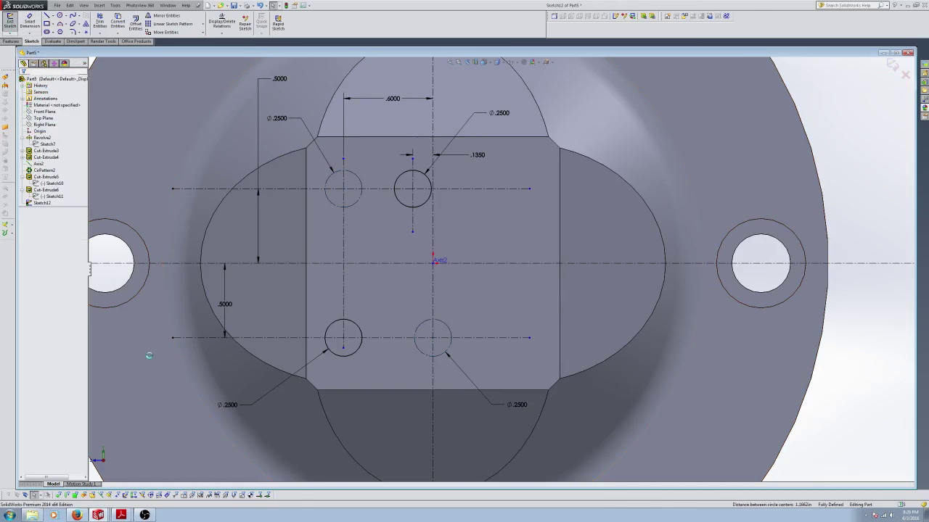
left_click(11, 41)
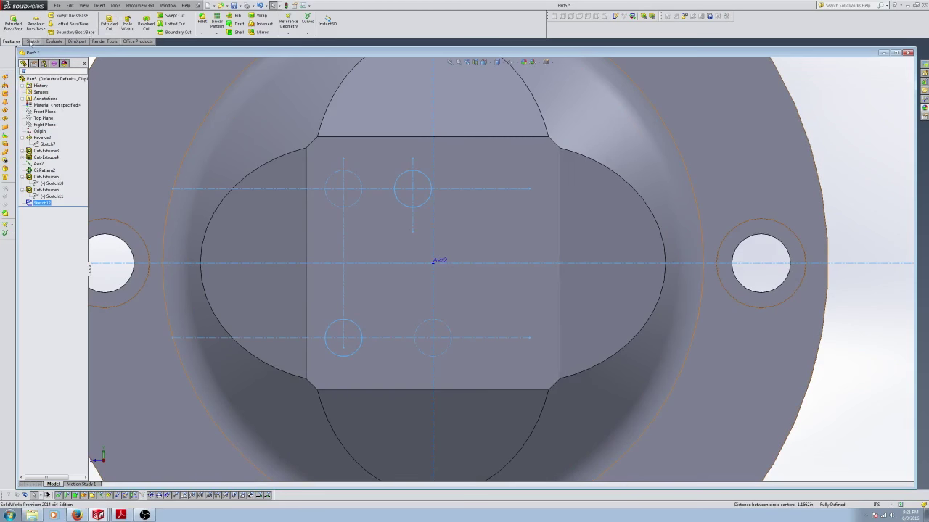
left_click(109, 23)
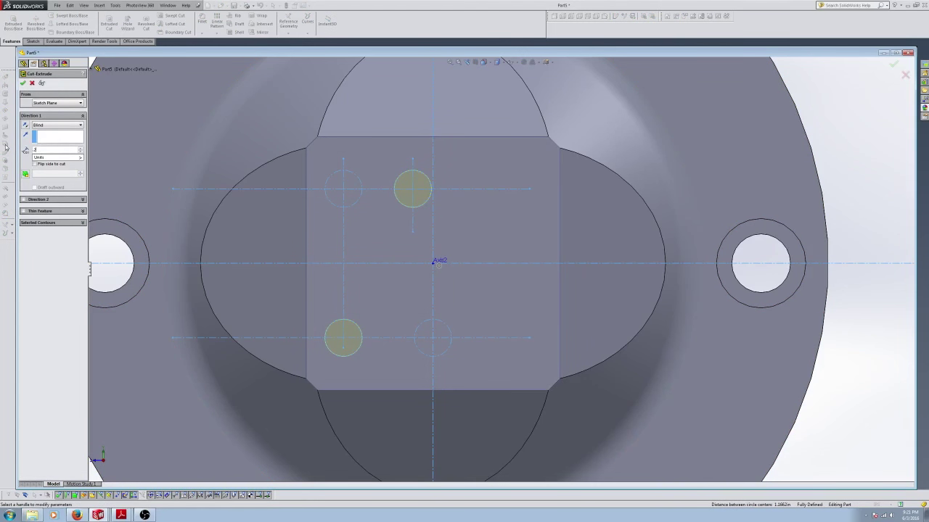
key("Return")
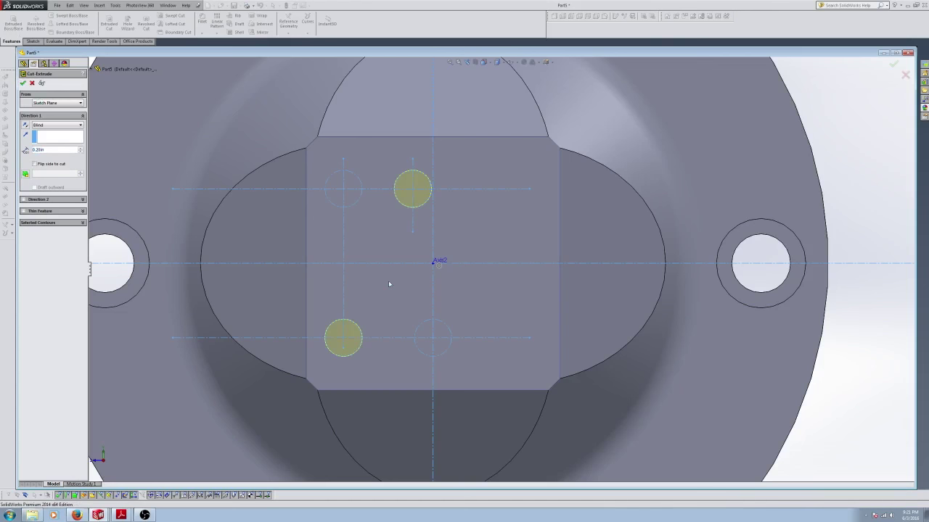
key("Return")
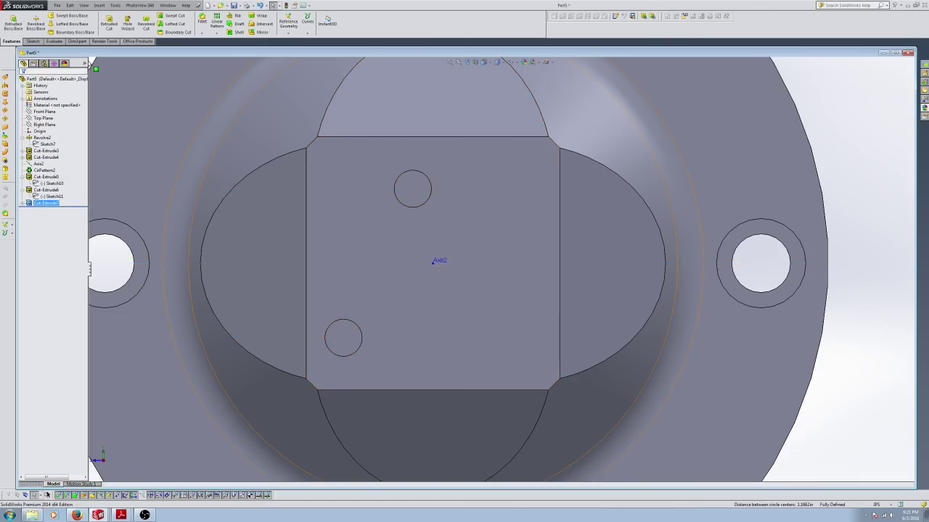
left_click(52, 196)
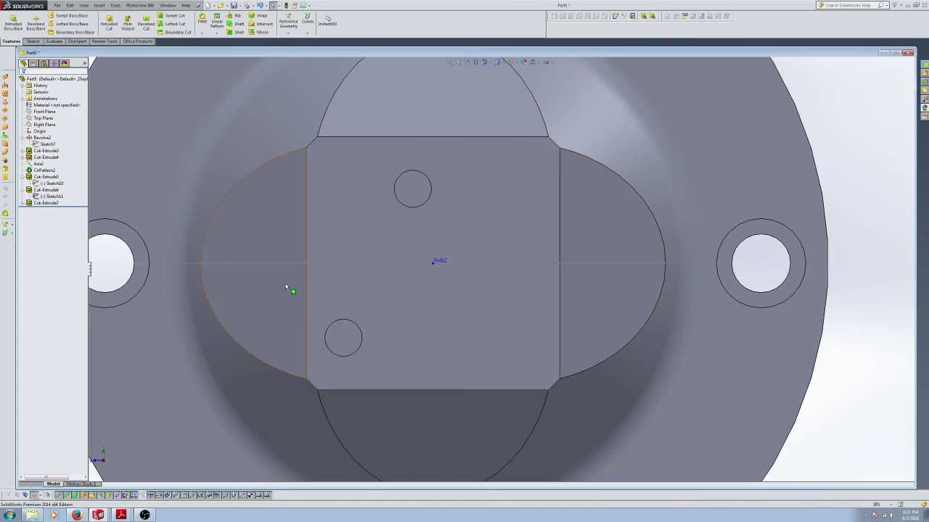
left_click(511, 320)
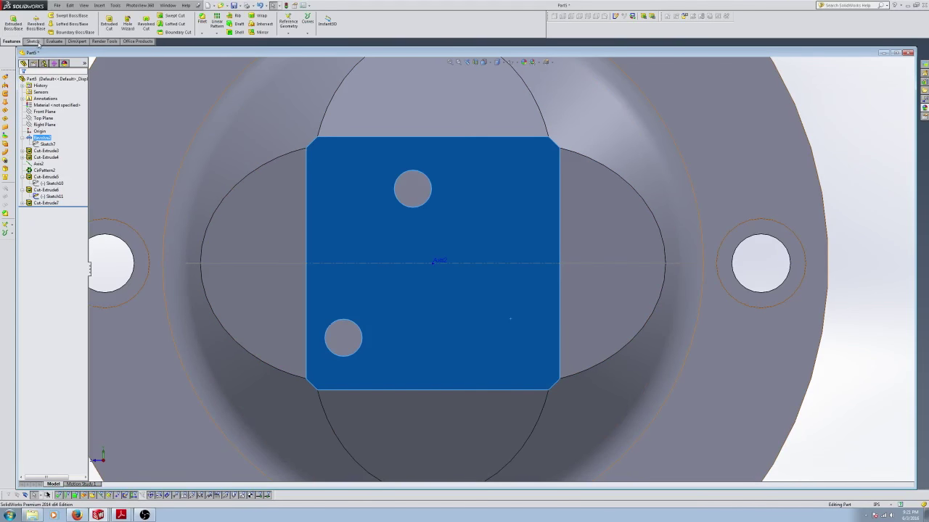
left_click(33, 41)
left_click(10, 22)
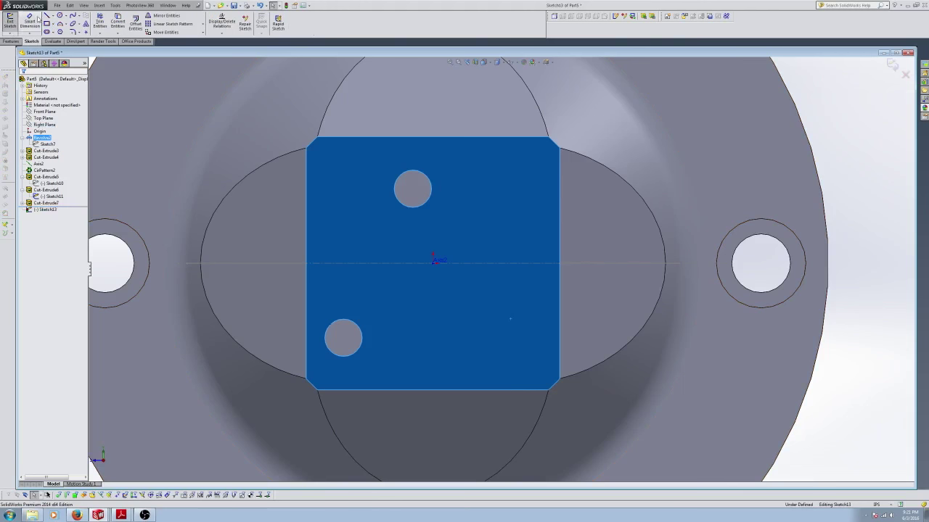
left_click(60, 15)
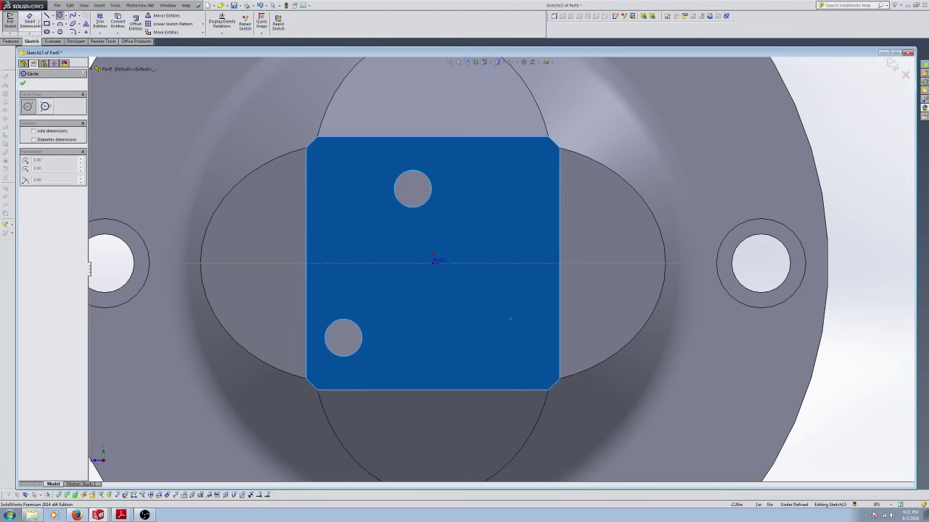
left_click(10, 21)
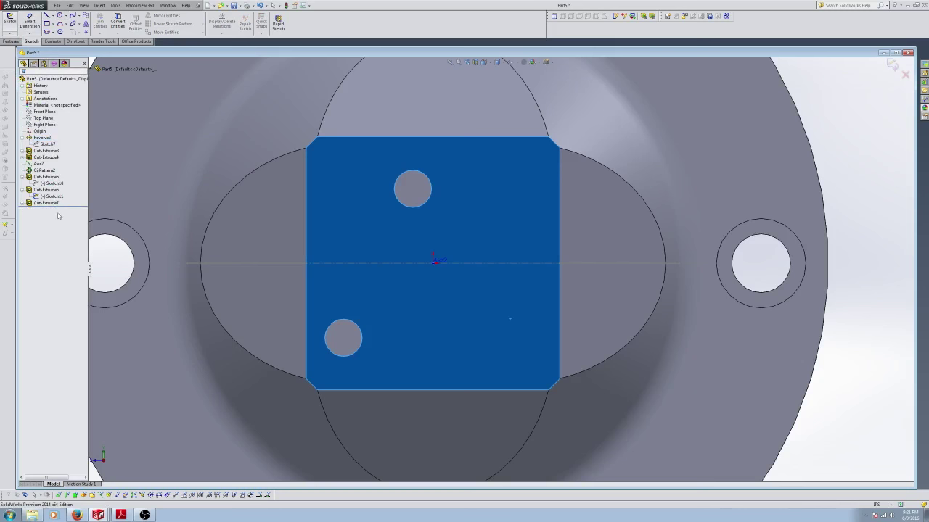
Step: Start a new sketch on the square boss face and show Sketch12 of Cut-Extrude7 for reference
left_click(413, 234)
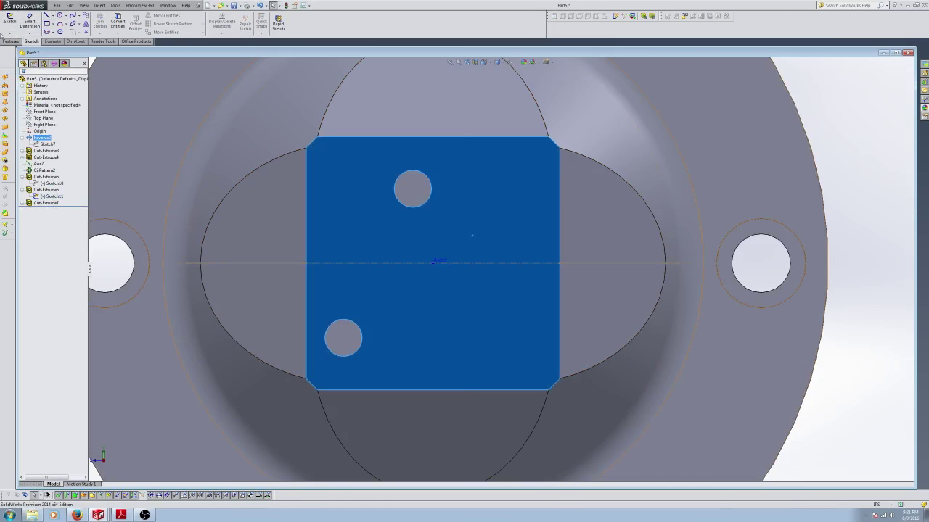
left_click(10, 20)
left_click(22, 203)
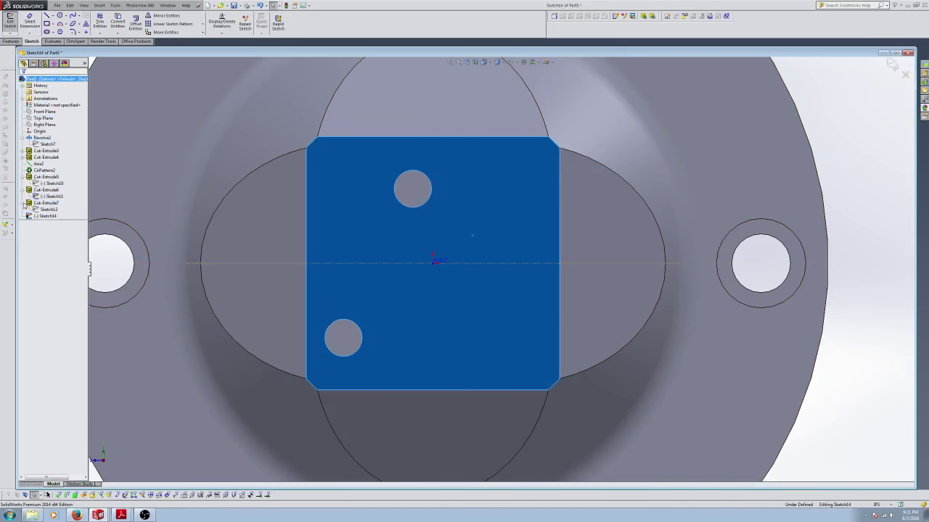
left_click(45, 210)
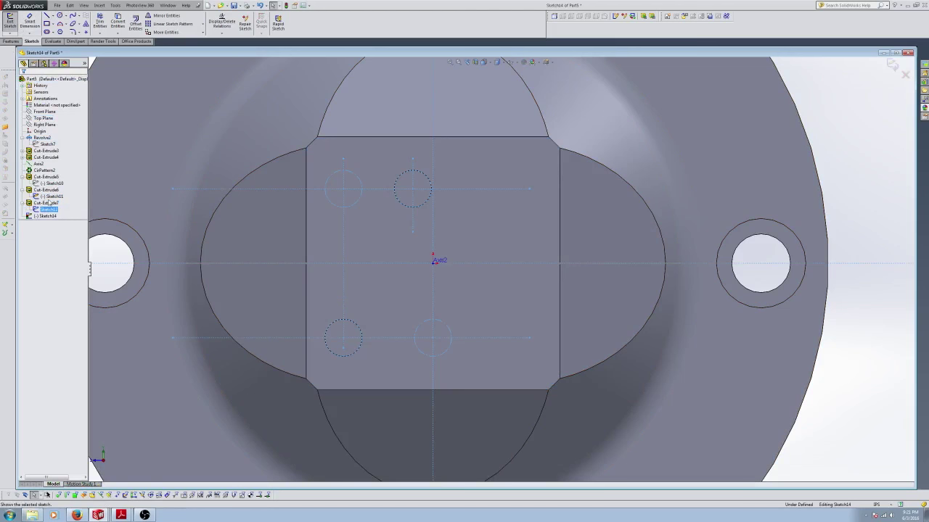
key("Escape")
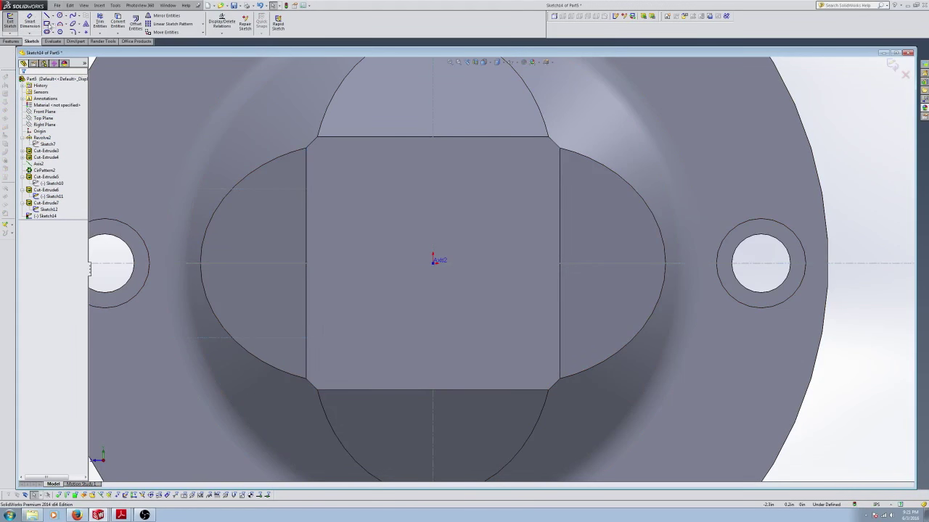
Step: Draw circles matching the upper-left and lower-right construction circles of Sketch12 and exit the sketch
left_click(60, 14)
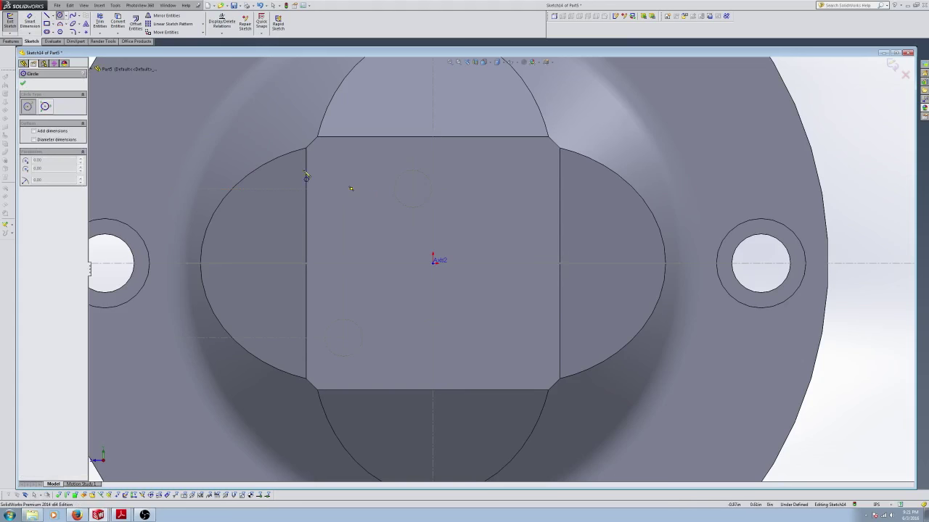
left_click(344, 189)
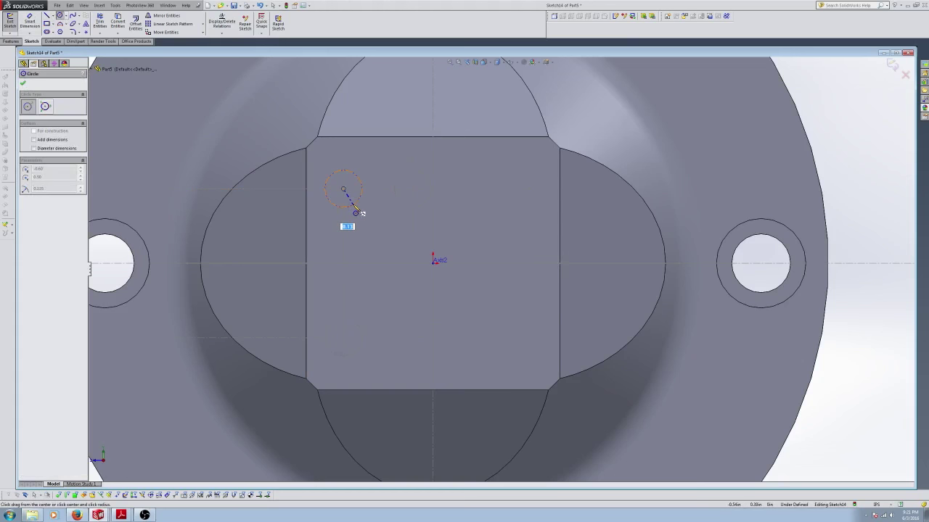
left_click(353, 209)
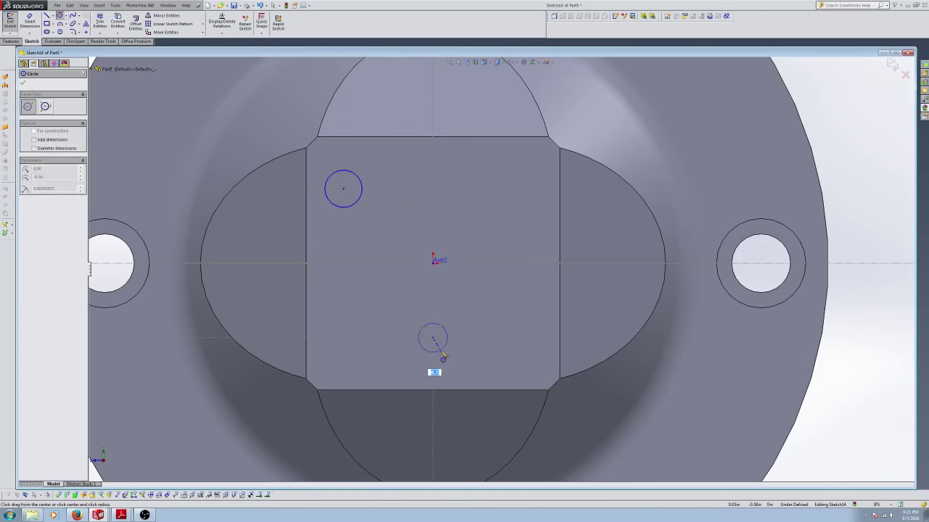
left_click(442, 360)
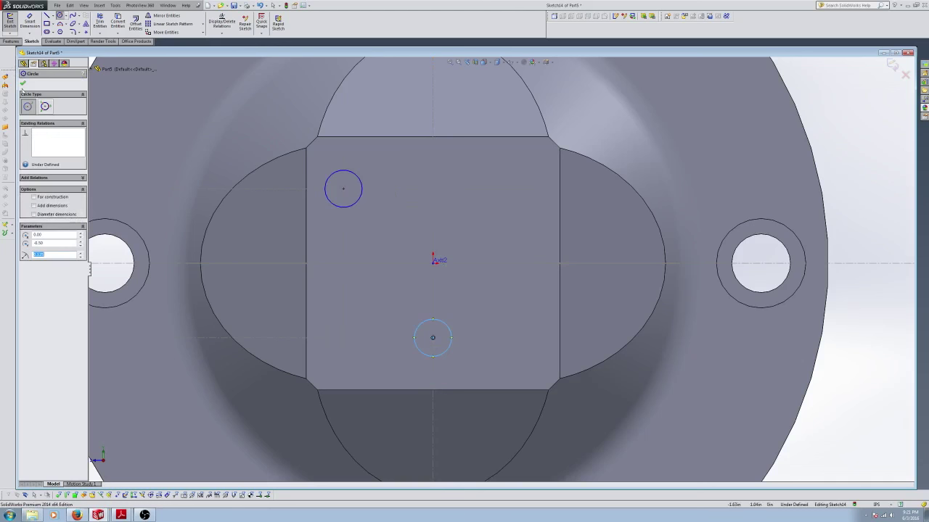
left_click(23, 84)
left_click(9, 21)
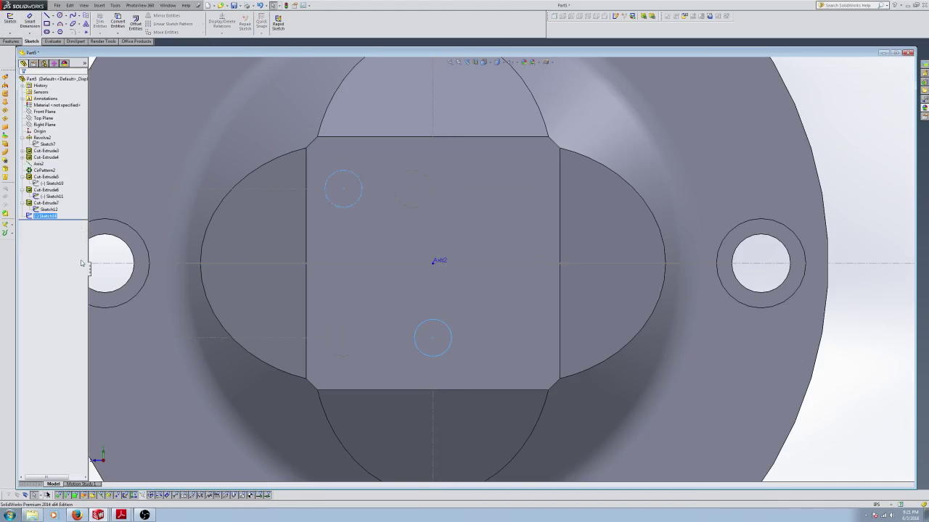
Step: Cut-extrude the upper-left and lower-right circles into the boss face with a blind depth
left_click(11, 41)
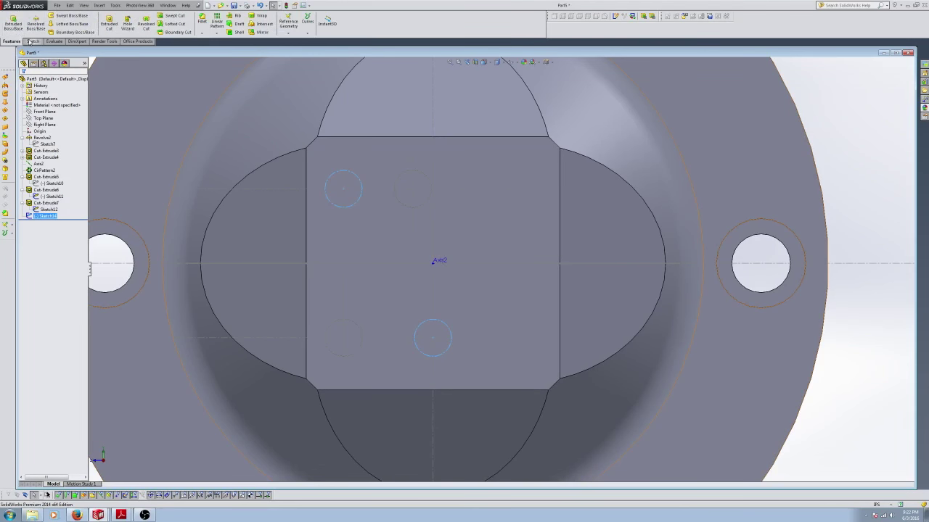
left_click(109, 22)
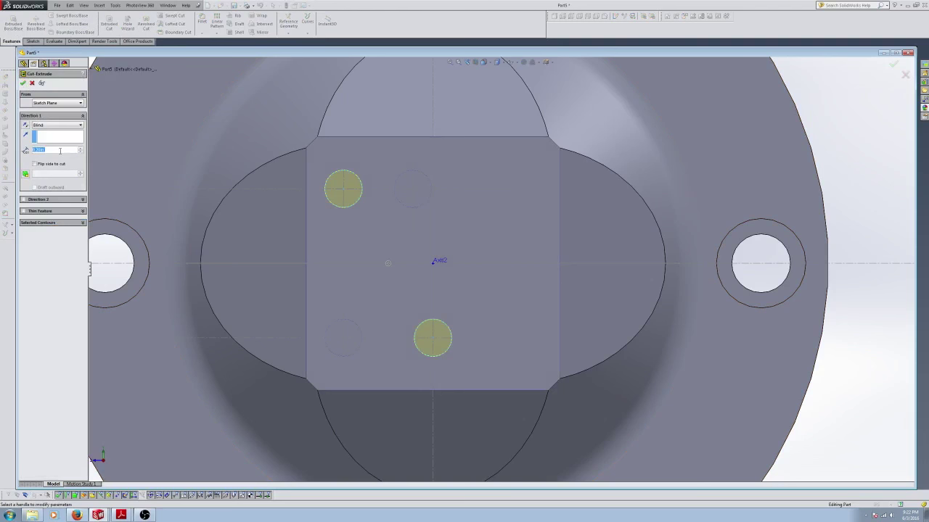
double_click(60, 151)
left_click(23, 84)
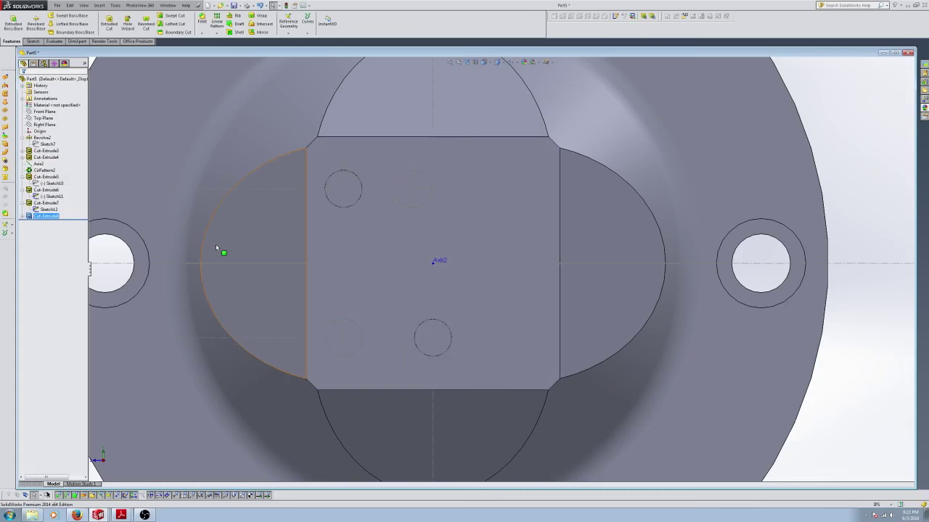
Step: Hide the displayed hole-layout sketches and check the four holes in the boss face
middle_click_drag(379, 261, 526, 258)
scroll(442, 261, "up", 5)
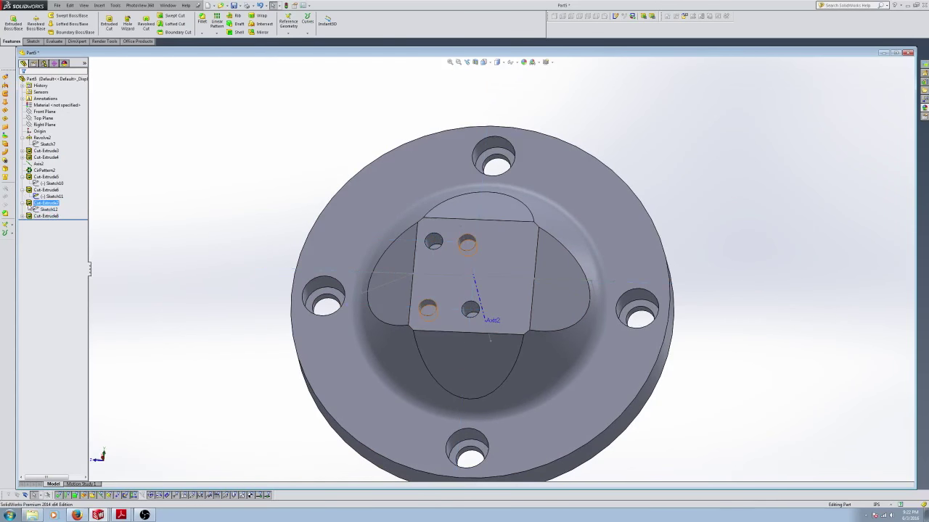
right_click(49, 195)
left_click(55, 184)
mouse_move(242, 251)
middle_mouse_down()
mouse_move(220, 290)
mouse_move(251, 238)
mouse_move(244, 195)
mouse_move(290, 195)
mouse_move(240, 210)
mouse_move(247, 198)
mouse_move(235, 184)
mouse_move(246, 203)
middle_mouse_up()
scroll(298, 306, "down", 5)
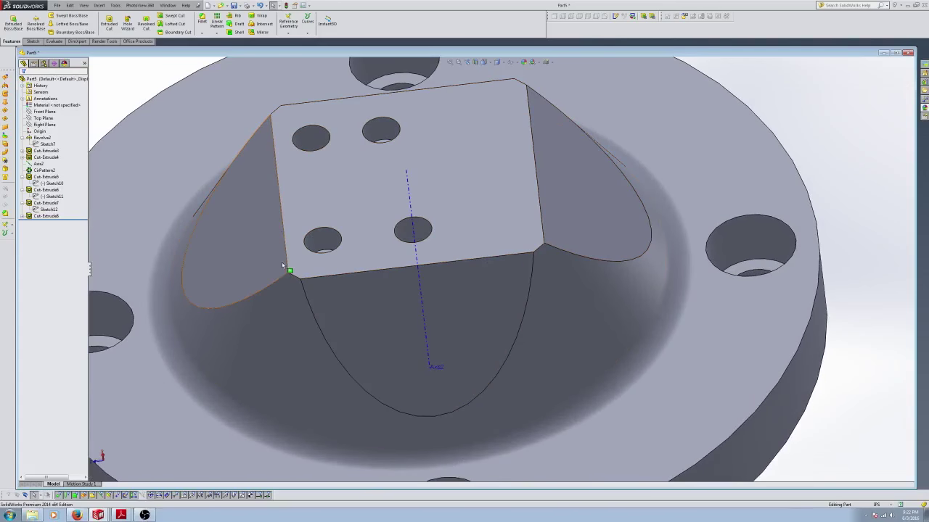
key("f")
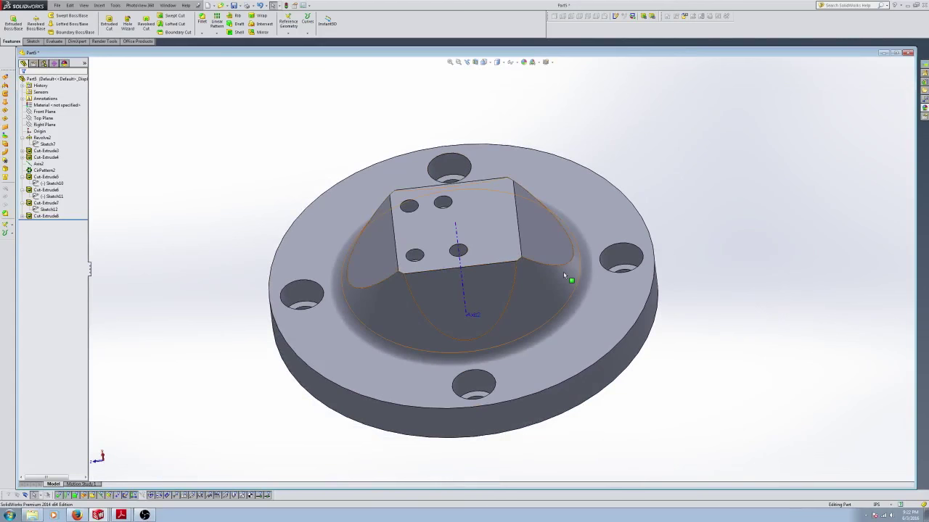
middle_click_drag(703, 148, 715, 201)
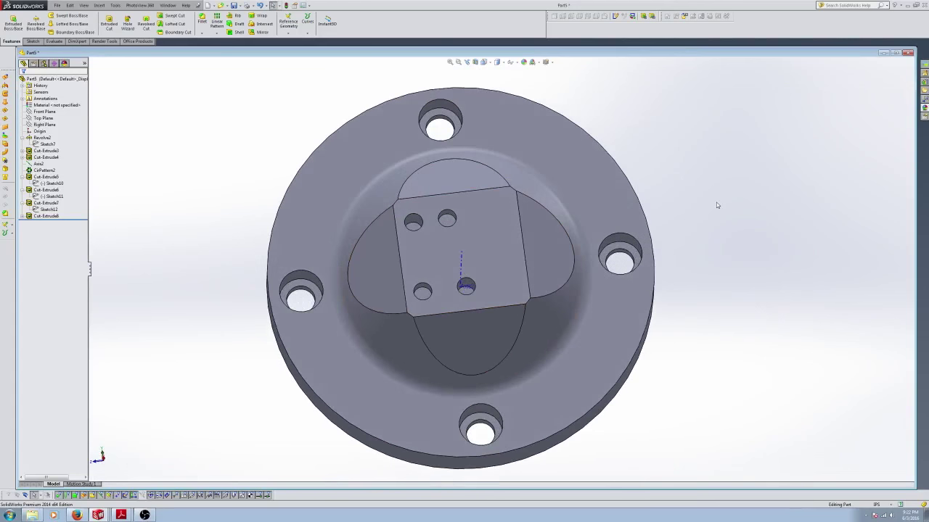
Step: Fillet the four sloped side faces and the square top face of the boss with a 0.10 in radius
left_click(202, 20)
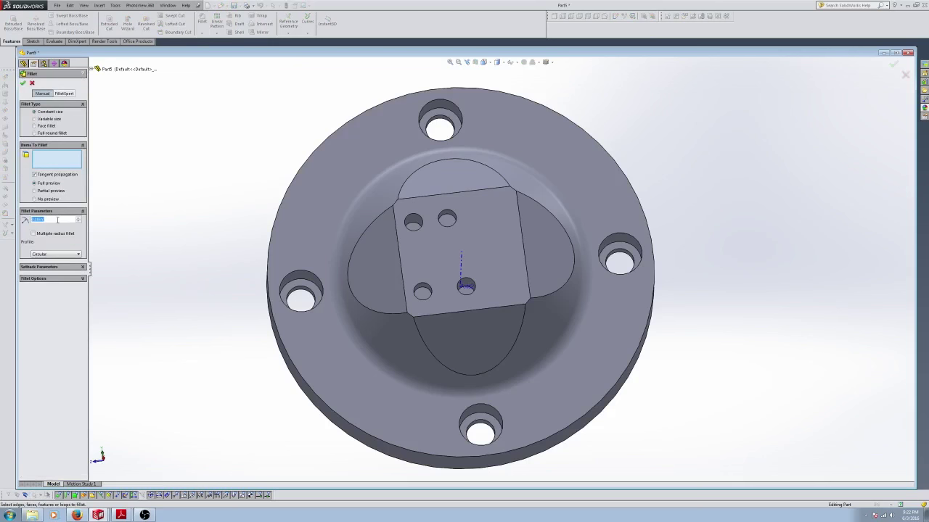
left_click(456, 183)
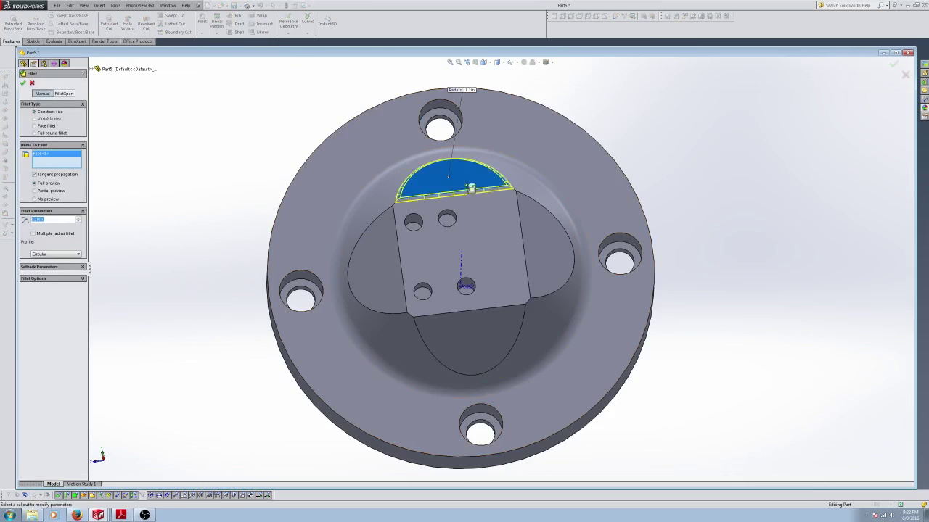
left_click(560, 265)
left_click(503, 337)
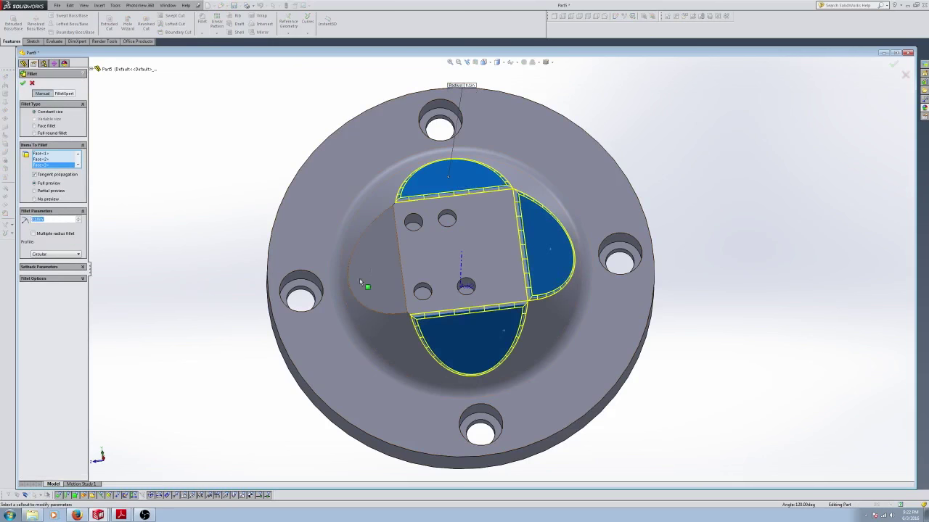
left_click(396, 319)
left_click(435, 254)
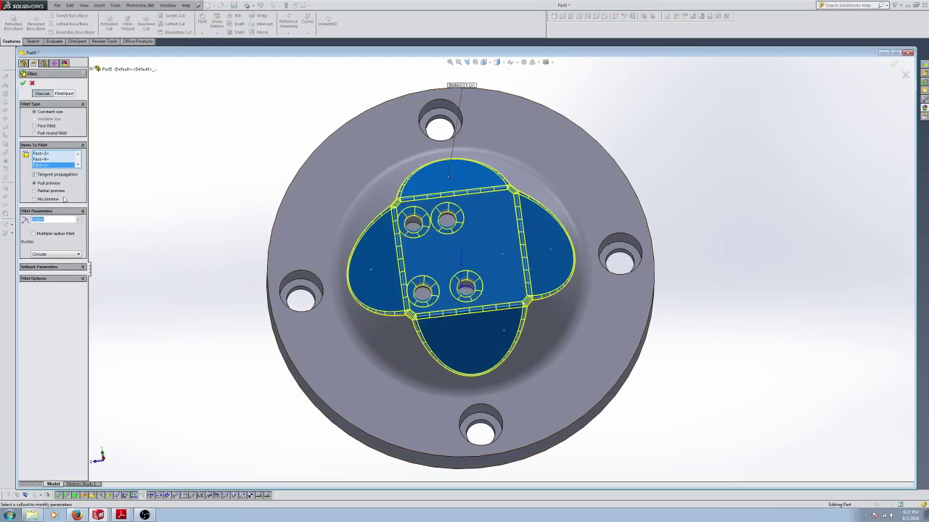
left_click(23, 84)
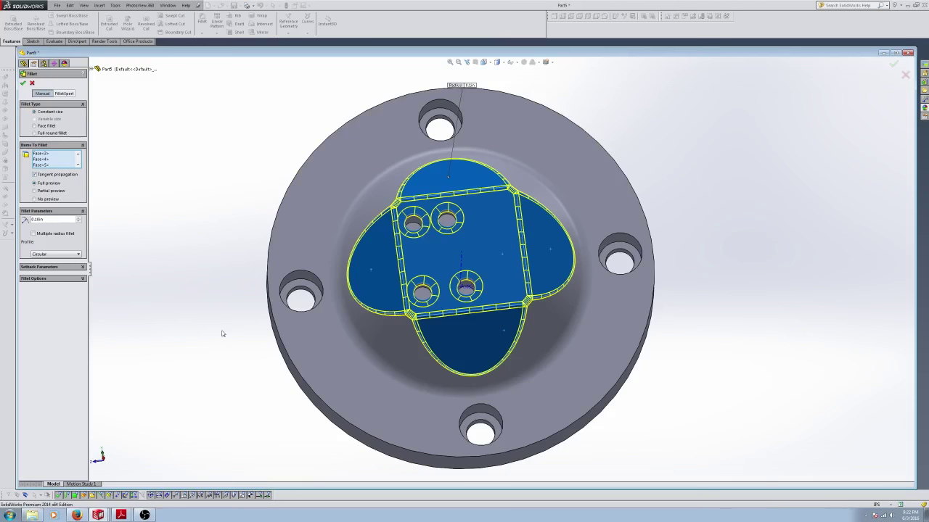
Step: Reorder the boss fillet to sit before Cut-Extrude7 in the feature history, leaving the four hole edges out of the fillet
middle_click_drag(216, 375, 203, 265)
scroll(380, 198, "down", 5)
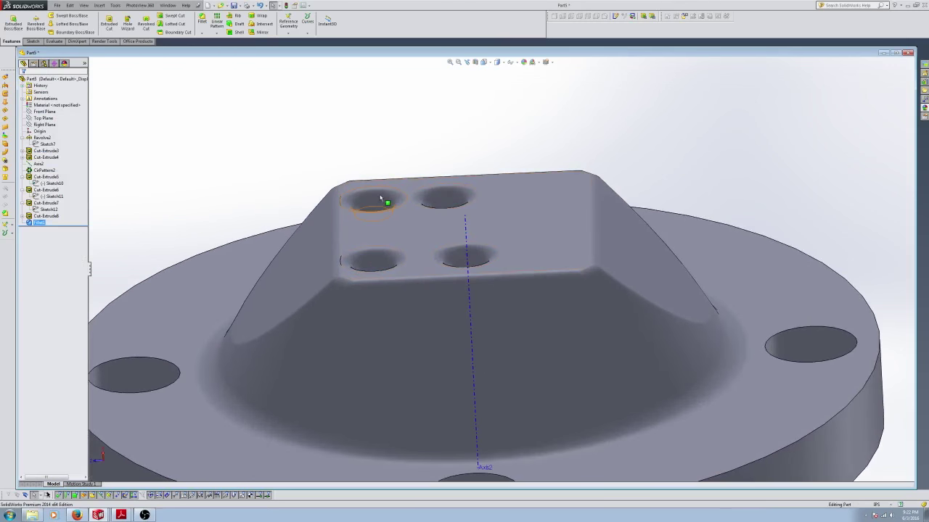
scroll(374, 193, "up", 5)
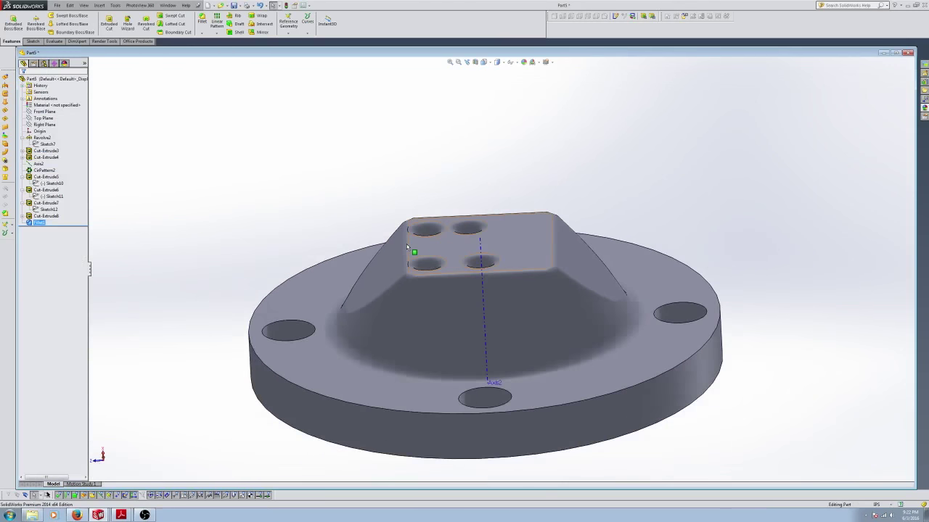
middle_click_drag(407, 244, 395, 348)
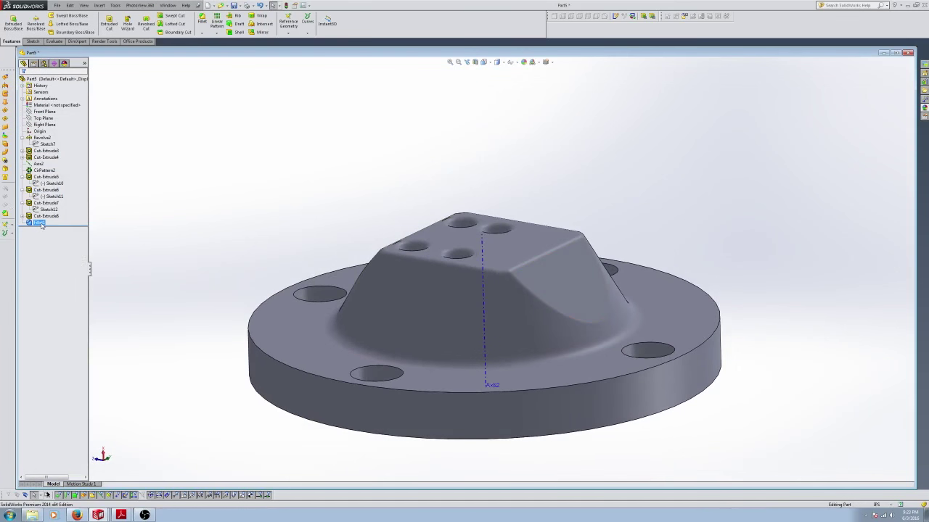
left_click(41, 225)
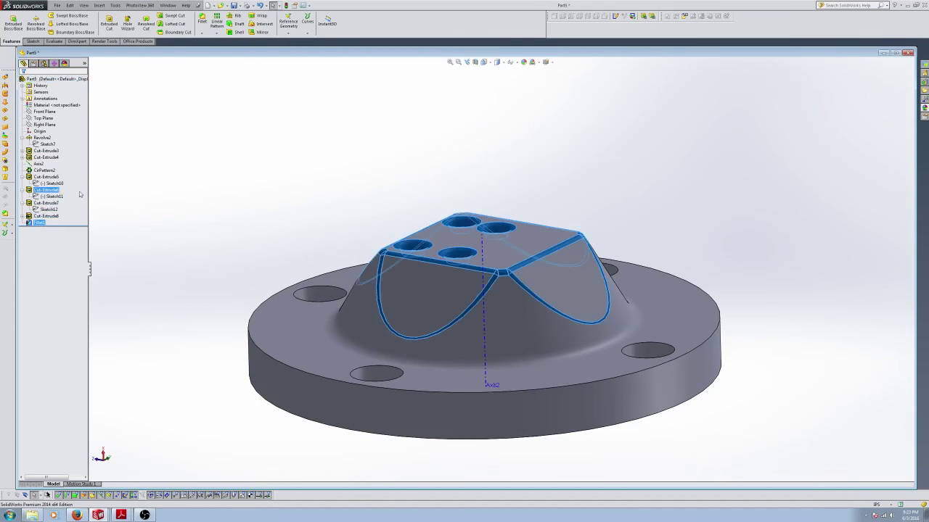
left_click_drag(79, 194, 80, 196)
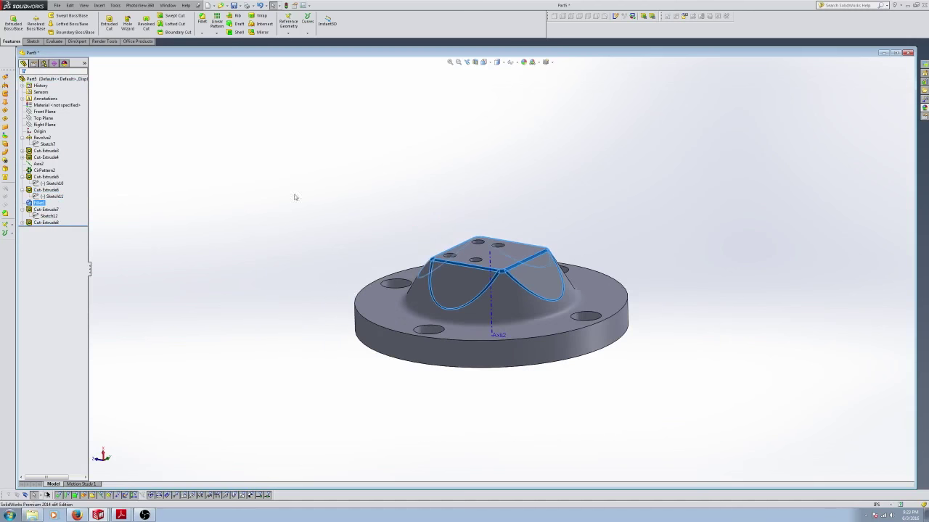
middle_click_drag(317, 193, 461, 315)
scroll(477, 310, "down", 5)
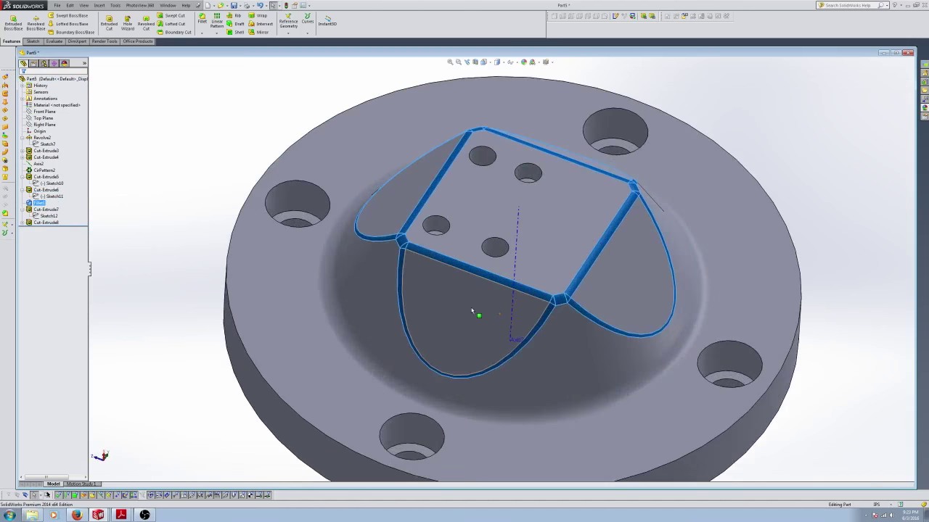
left_click(834, 164)
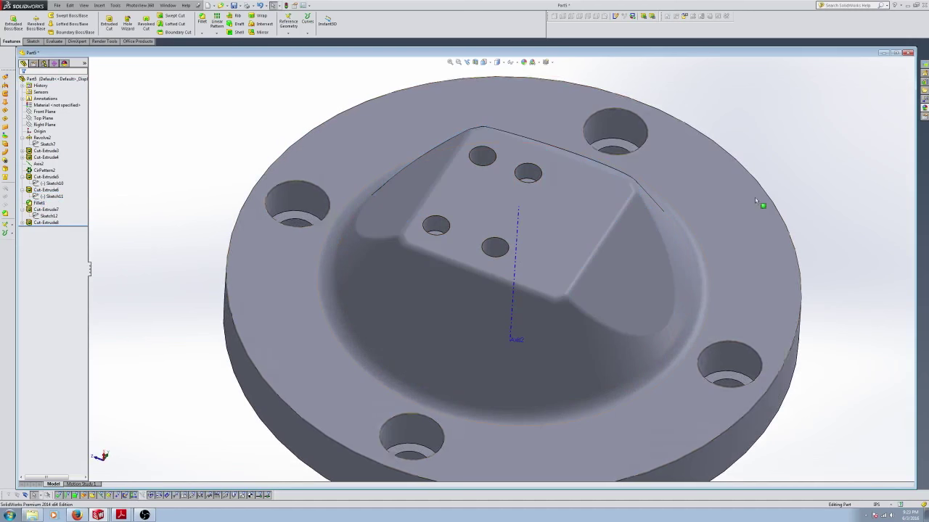
middle_click_drag(765, 201, 254, 253)
scroll(784, 201, "up", 5)
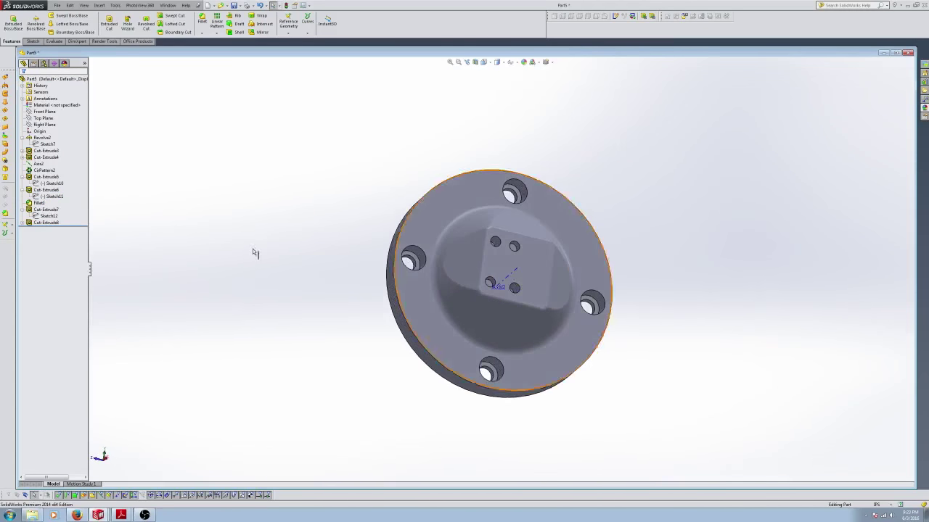
left_click(58, 5)
left_click(193, 103)
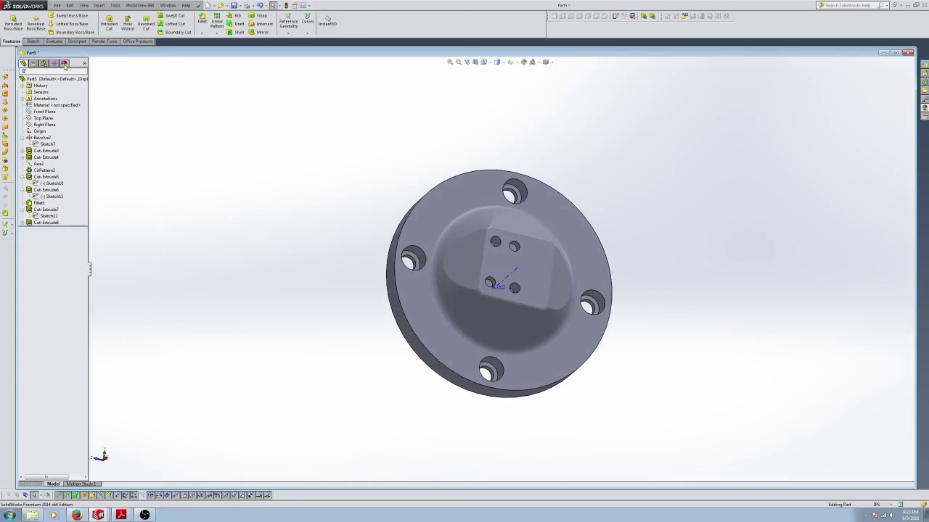
Step: Apply the blue anodized aluminum appearance to the whole part and select it in the list of assigned appearances
left_click(64, 64)
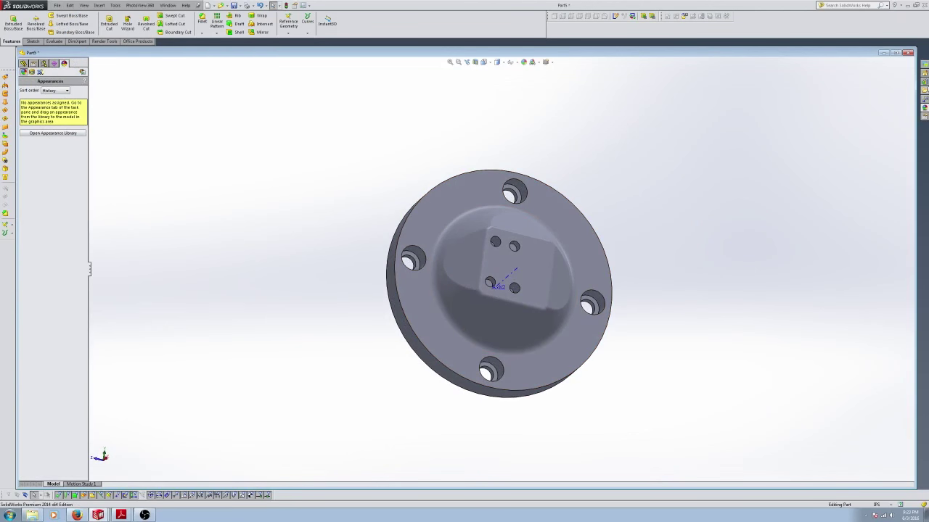
left_click(924, 107)
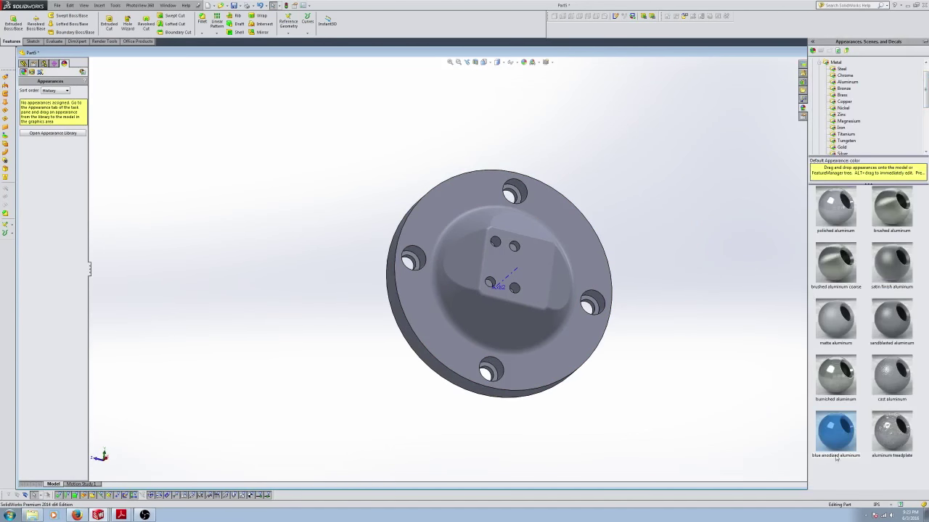
left_click_drag(836, 459, 479, 265)
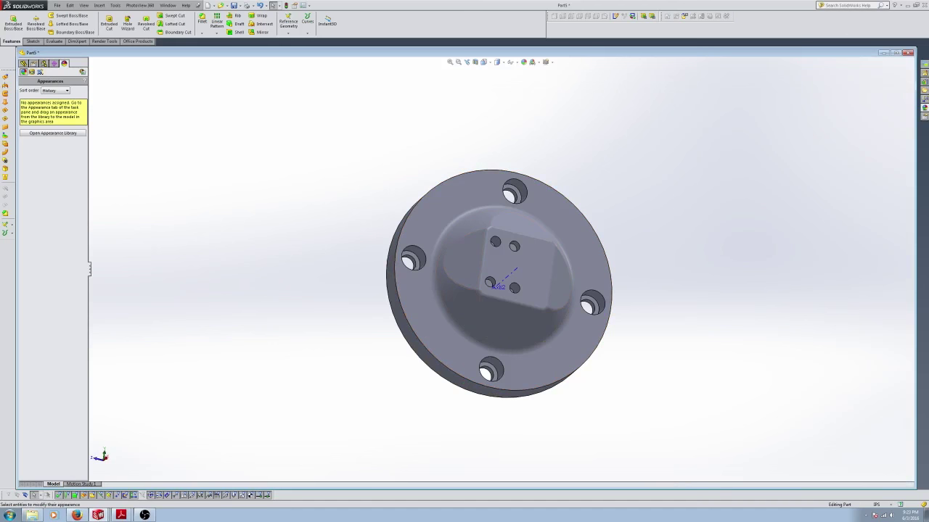
left_click_drag(498, 285, 544, 276)
left_click(536, 273)
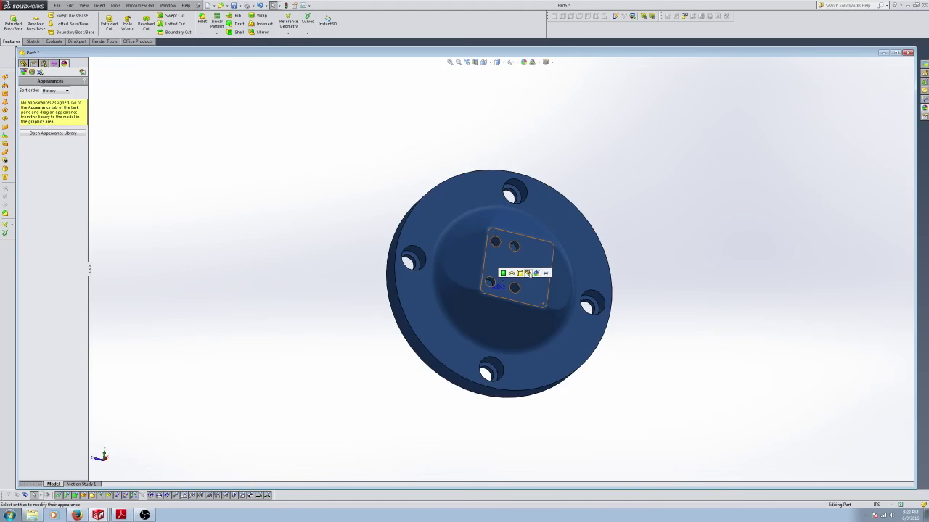
left_click(47, 102)
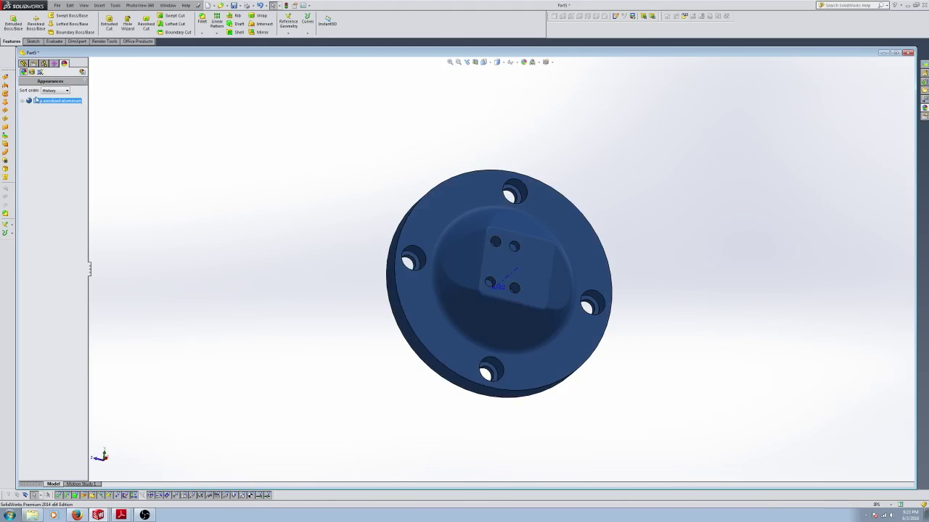
Step: Change the color of the part's blue anodized aluminum appearance to red, RGB 255, 0, 0
right_click(47, 101)
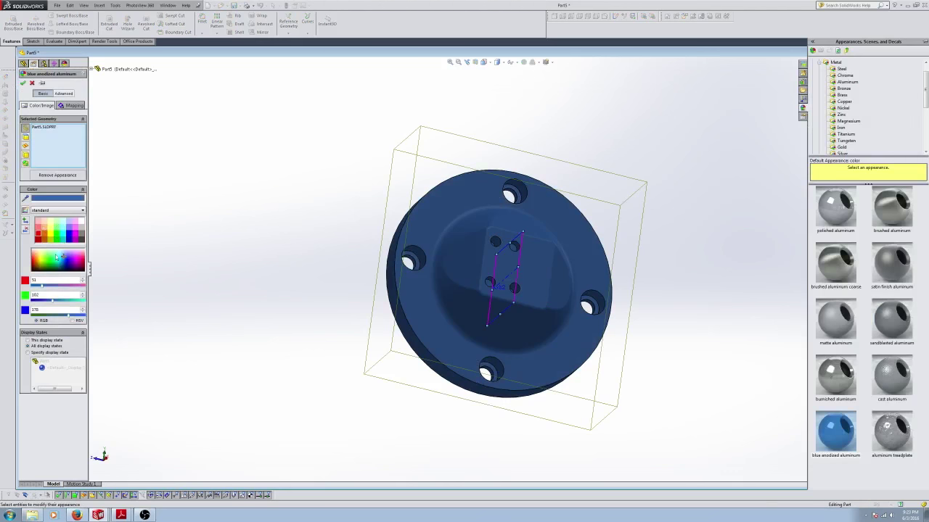
left_click(34, 263)
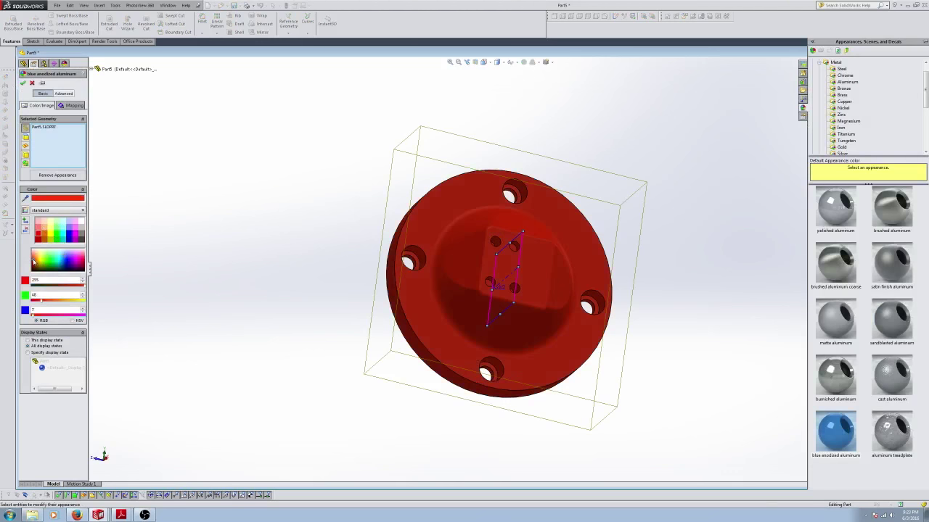
left_click(37, 235)
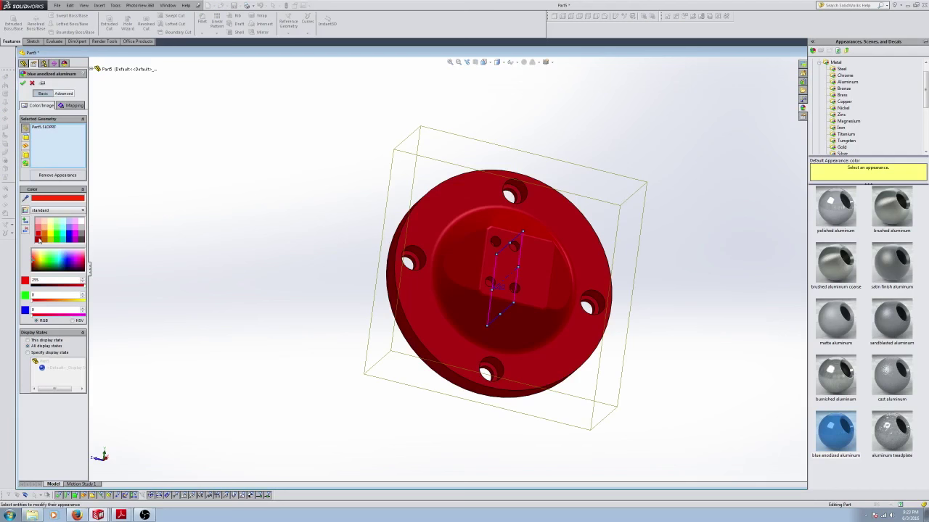
left_click(23, 83)
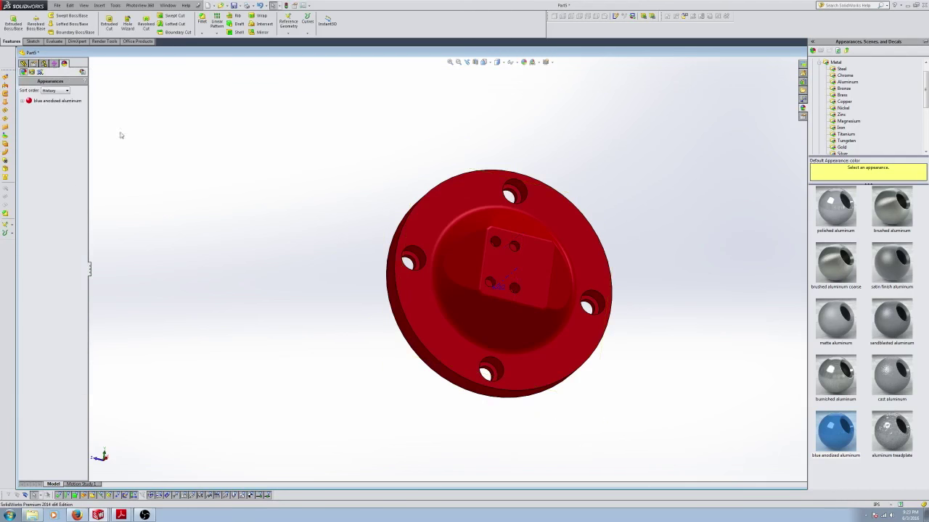
left_click(23, 63)
Step: Save the part as Riser Block in the Fixture Clamp folder
middle_click_drag(555, 266, 421, 264)
scroll(441, 263, "up", 3)
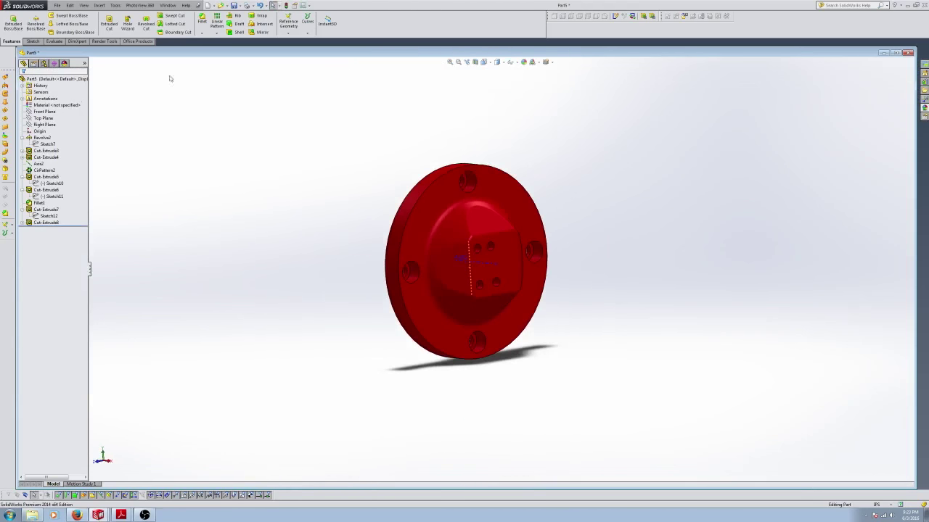
left_click(57, 5)
left_click(102, 68)
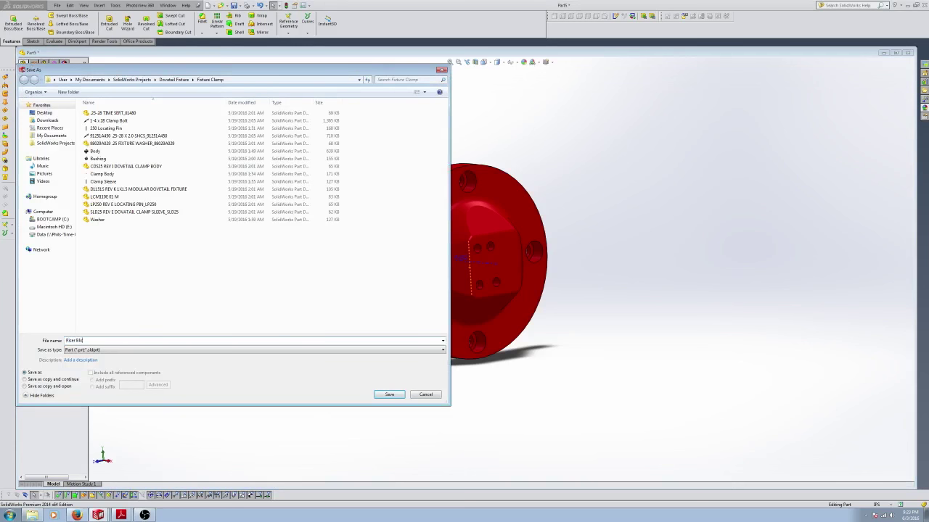
key("Return")
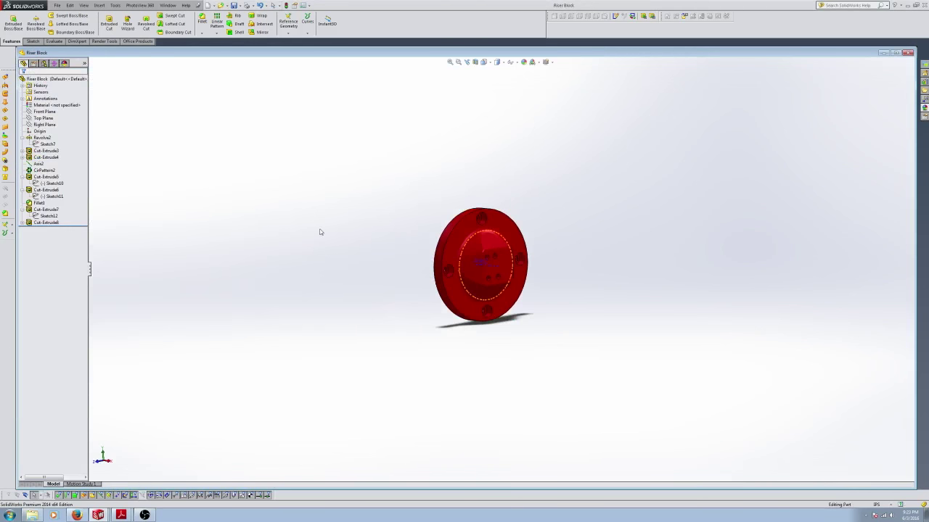
Step: Switch to the Dovetail Setup assembly and insert the Riser Block part into it
middle_click_drag(320, 232, 336, 271)
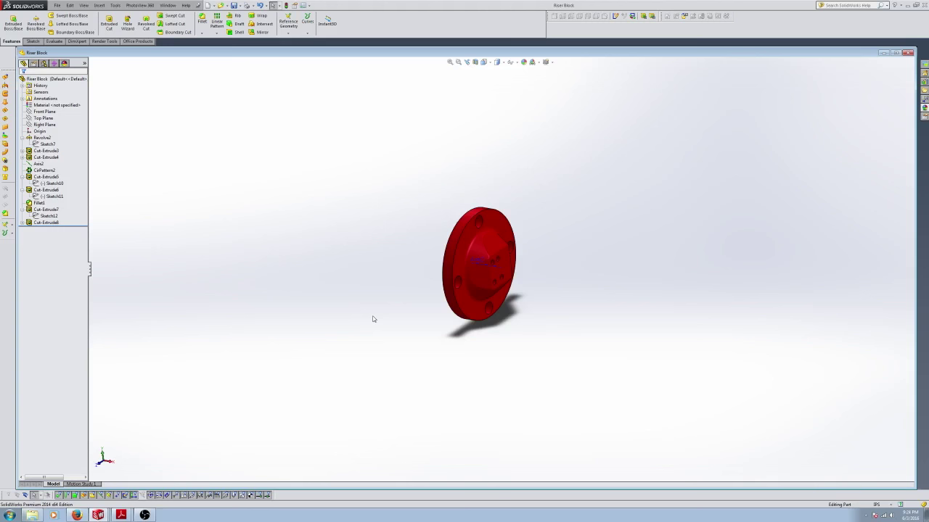
left_click(168, 6)
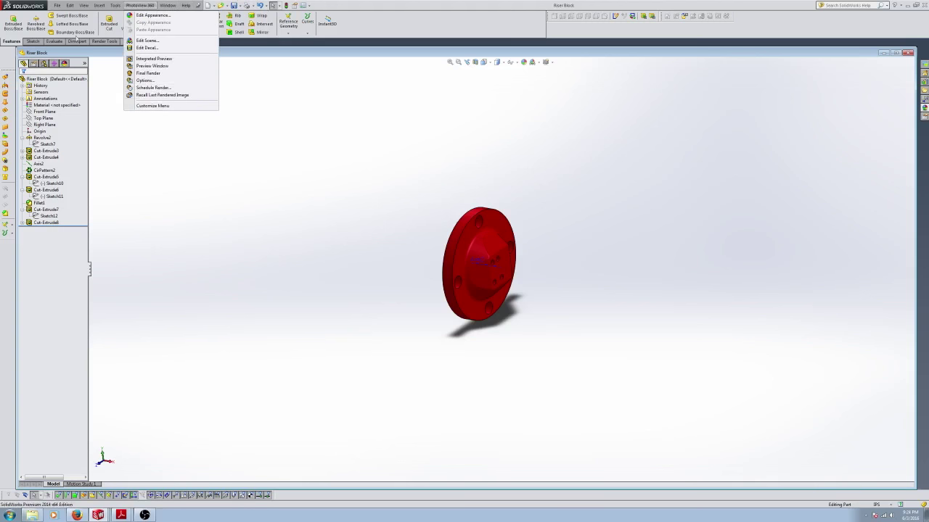
mouse_move(168, 6)
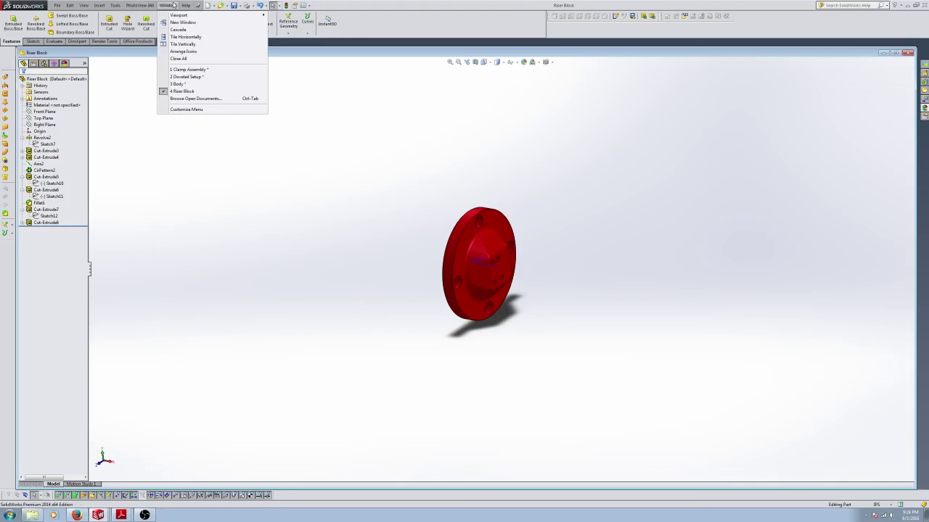
left_click(187, 77)
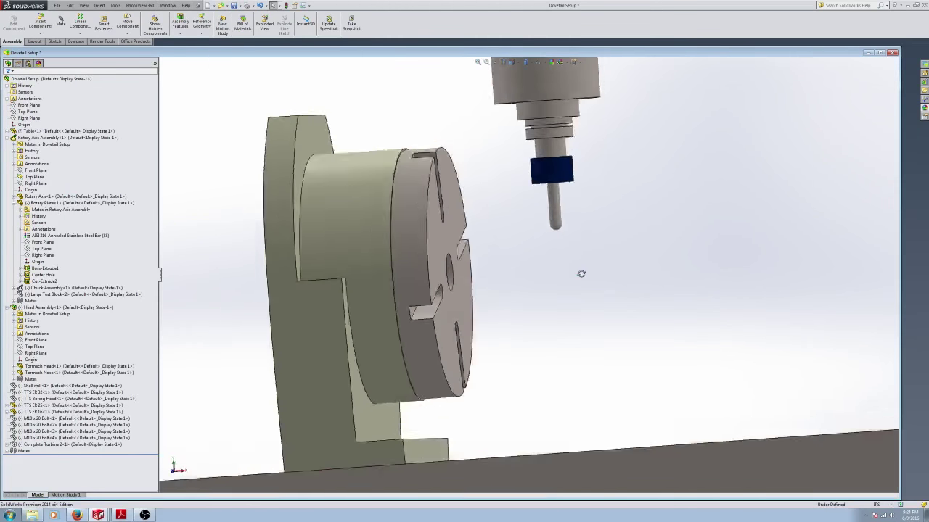
middle_click_drag(580, 274, 550, 266)
scroll(554, 288, "up", 5)
left_click(41, 22)
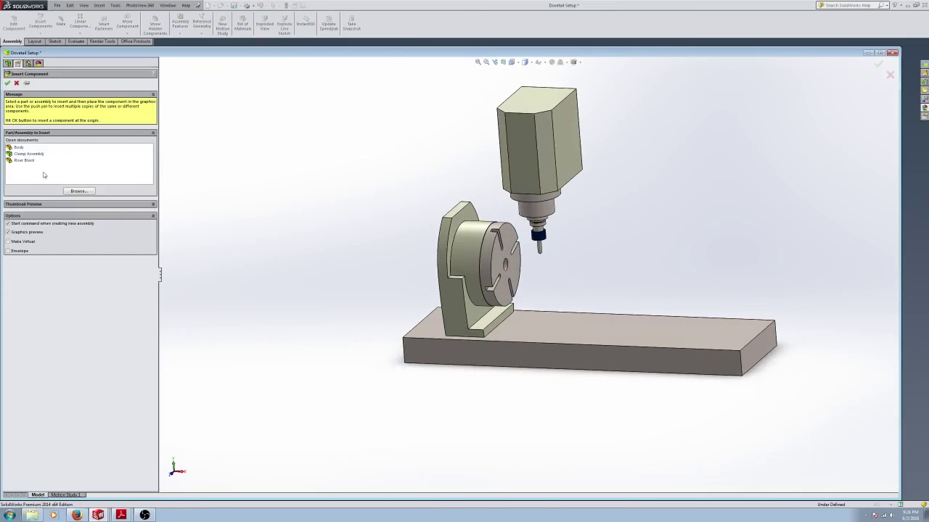
left_click(24, 159)
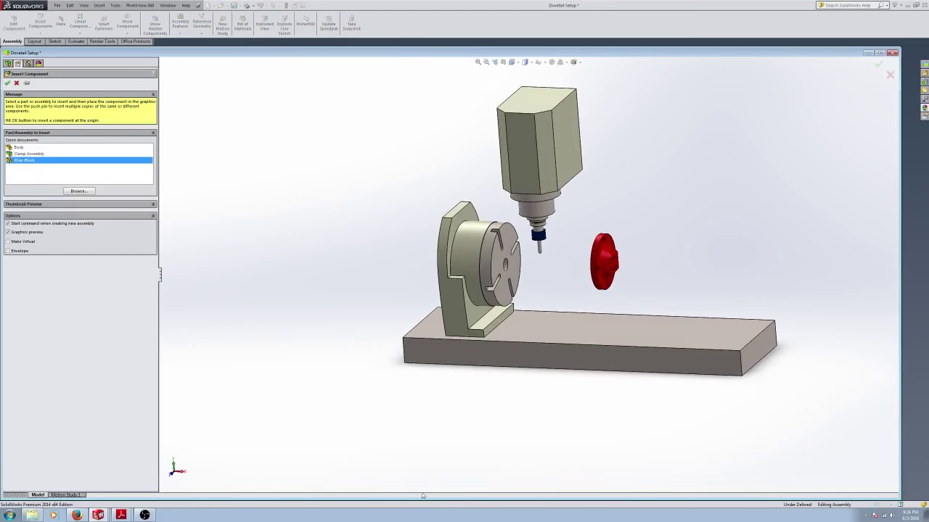
key("Return")
Step: Add a concentric mate between the round recess in the Riser Block's back and the Rotary Plate's center hole
middle_click_drag(381, 208, 421, 201)
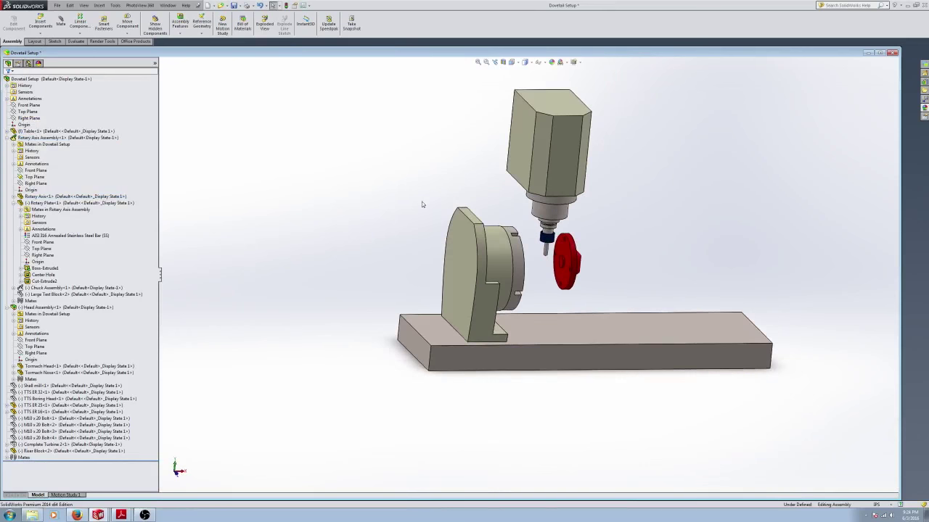
scroll(561, 274, "down", 5)
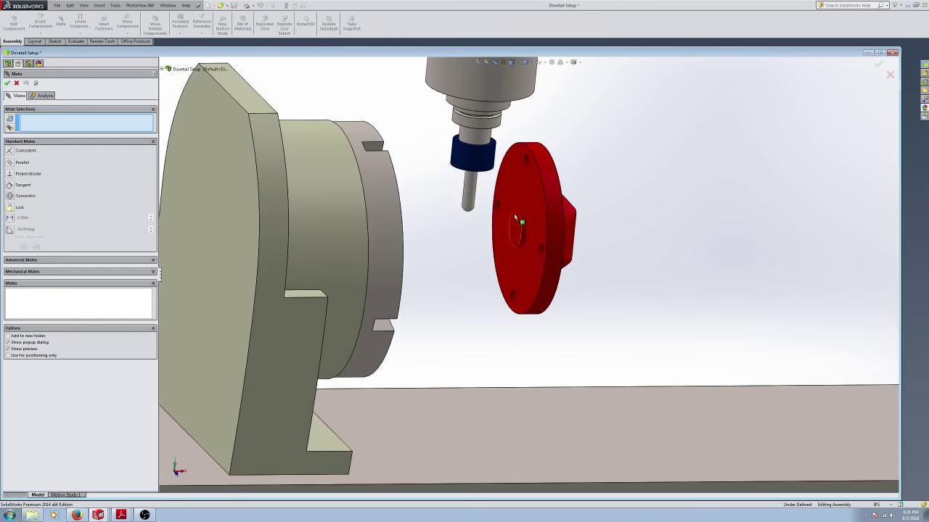
left_click(523, 219)
middle_click_drag(688, 312, 639, 320)
left_click(203, 241)
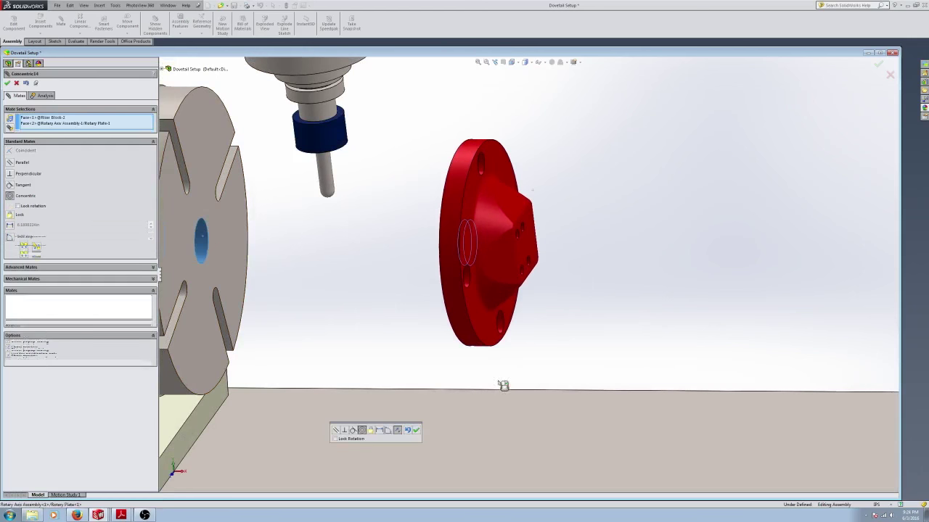
middle_click_drag(500, 384, 637, 305)
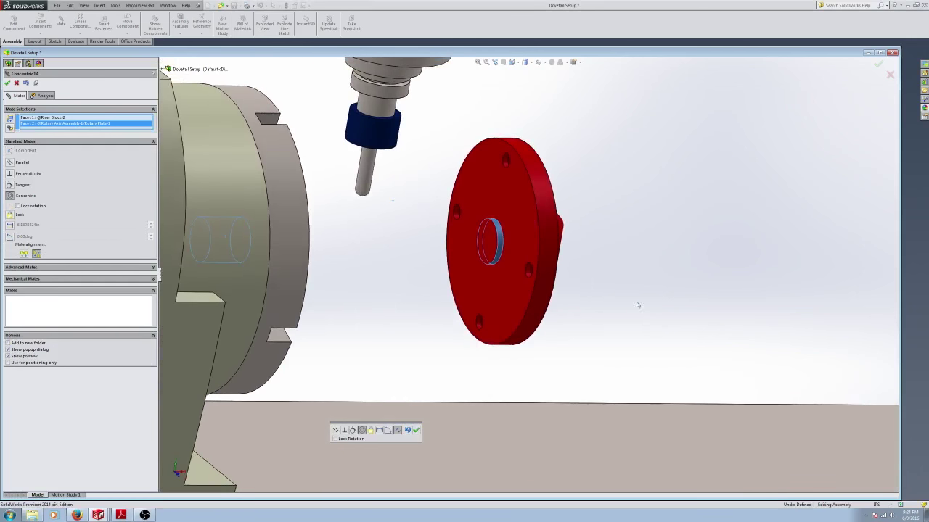
left_click(8, 83)
Step: Add a coincident mate between the Riser Block's flat back face and the Rotary Plate's slotted front face
left_click(528, 218)
middle_click_drag(699, 300, 543, 294)
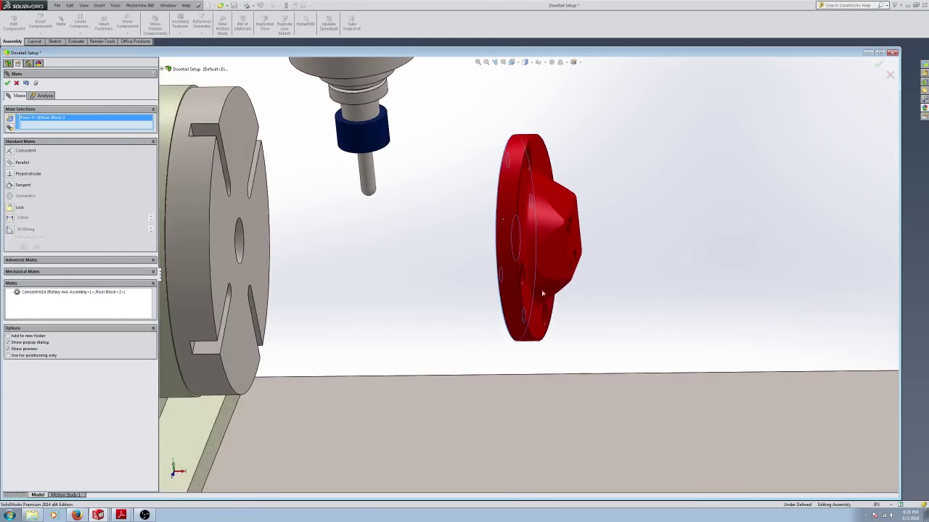
left_click(223, 250)
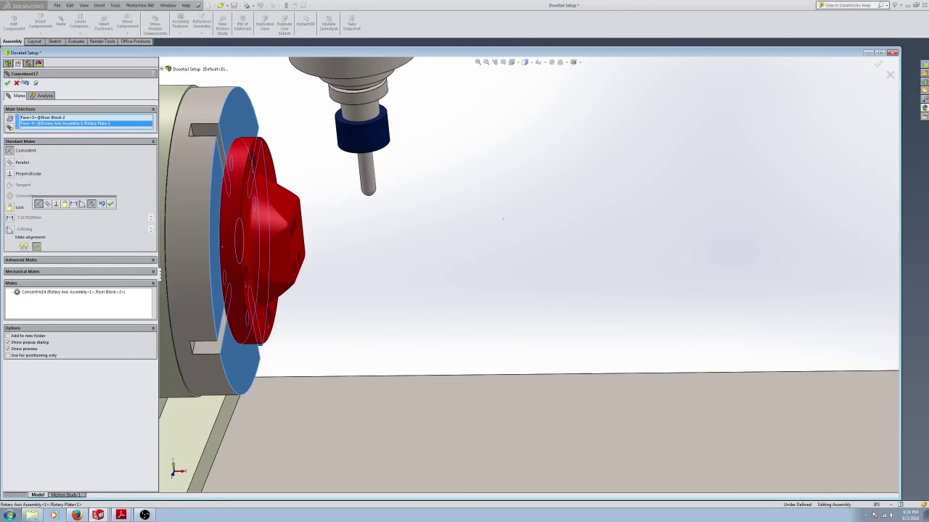
left_click(7, 83)
middle_click_drag(453, 291, 411, 283)
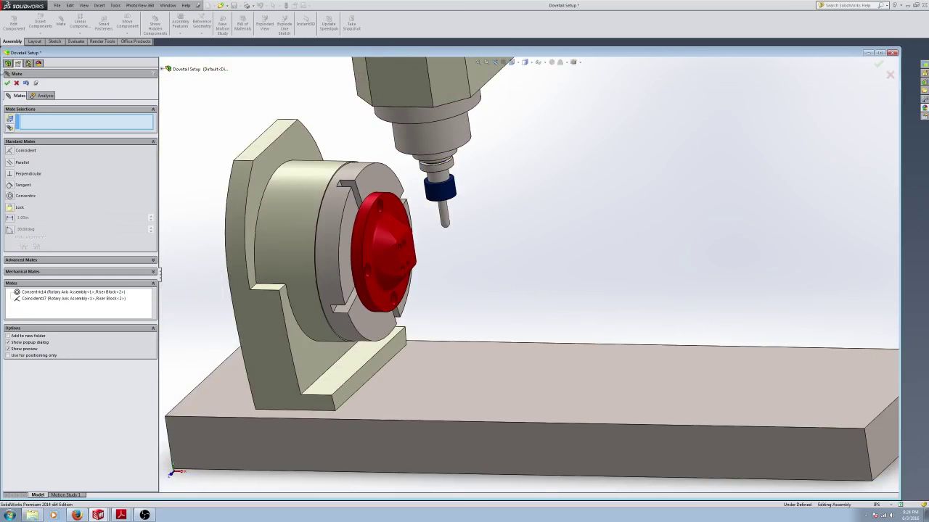
left_click(7, 83)
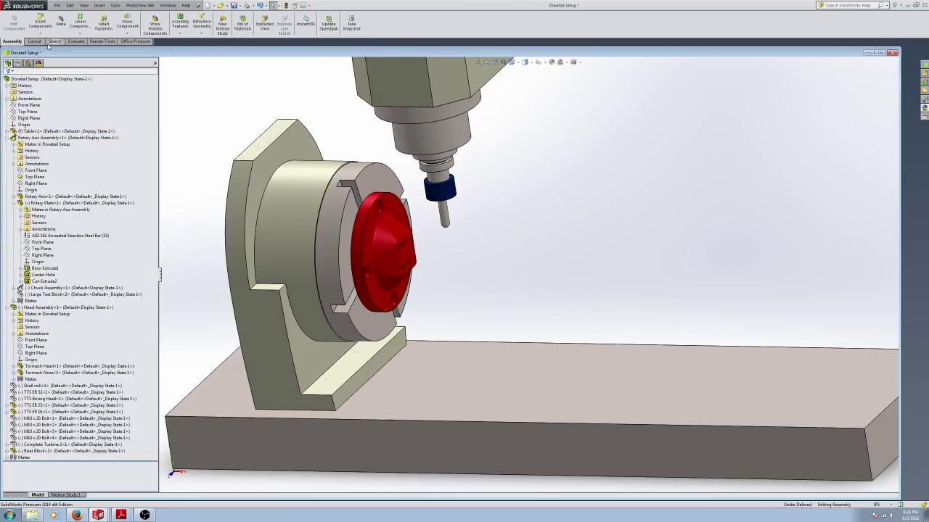
Step: Insert the Clamp Assembly and place it in open space beside the Riser Block
left_click(40, 22)
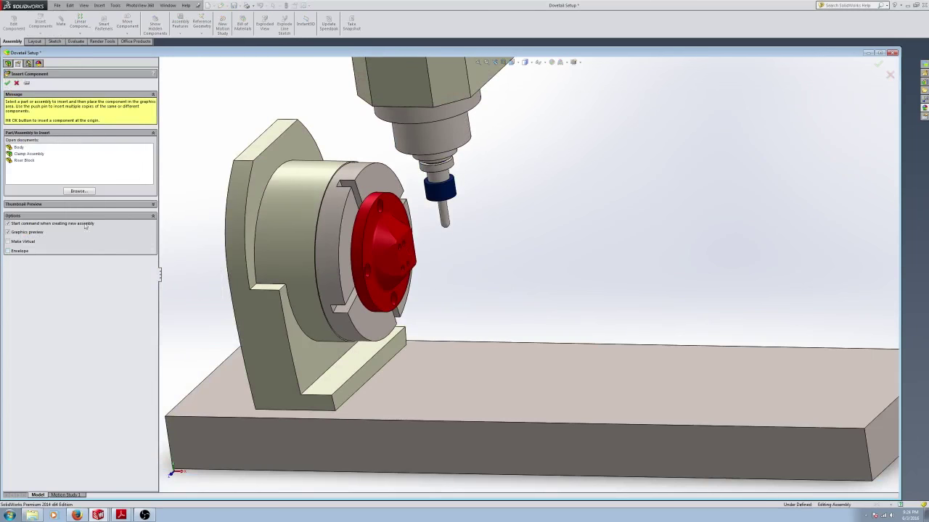
left_click(29, 154)
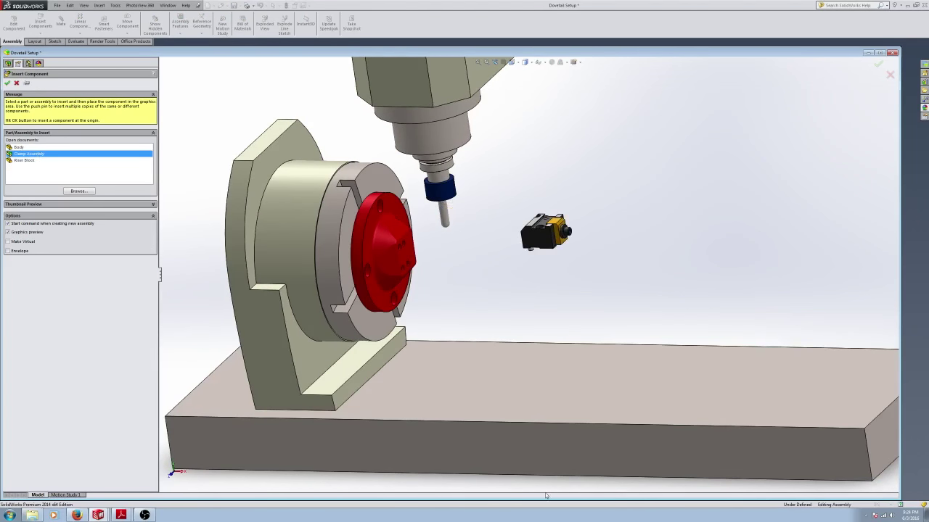
left_click(545, 233)
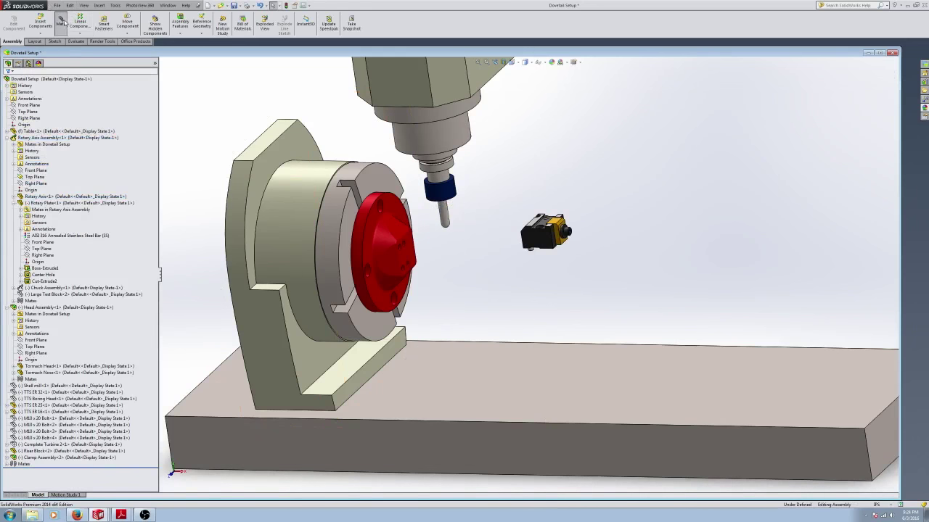
Step: Add a concentric mate between one of the clamp's locating pins and the lower-left hole in the Riser Block's boss face
middle_click_drag(468, 254, 494, 206)
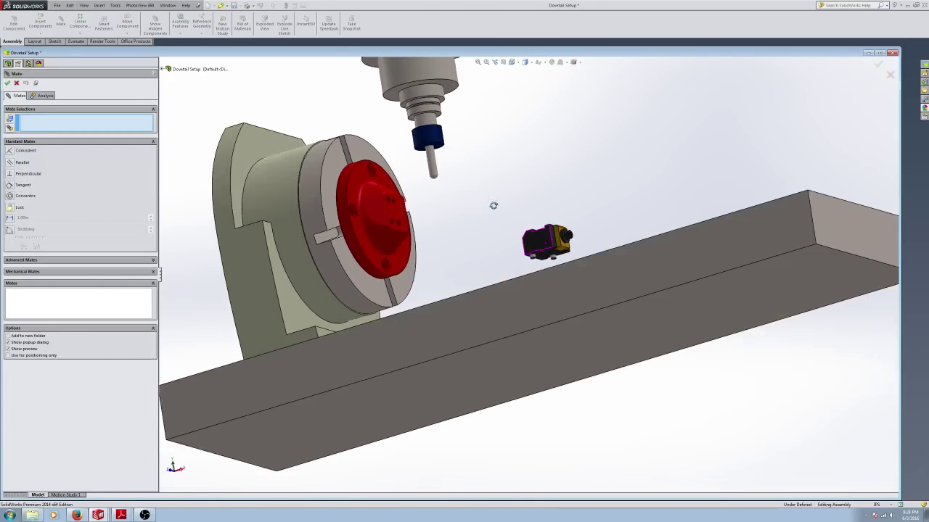
scroll(513, 245, "down", 3)
scroll(513, 245, "down", 3)
left_click(589, 305)
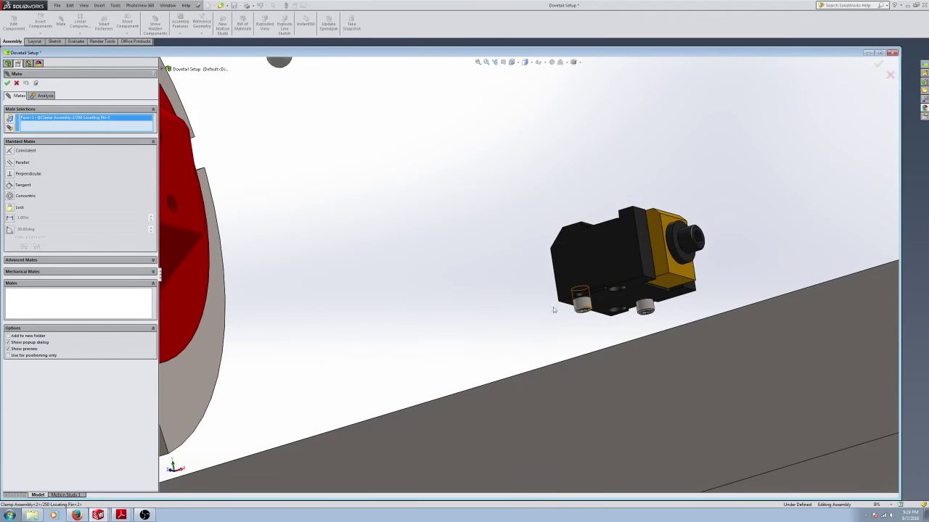
middle_click_drag(589, 305, 381, 253)
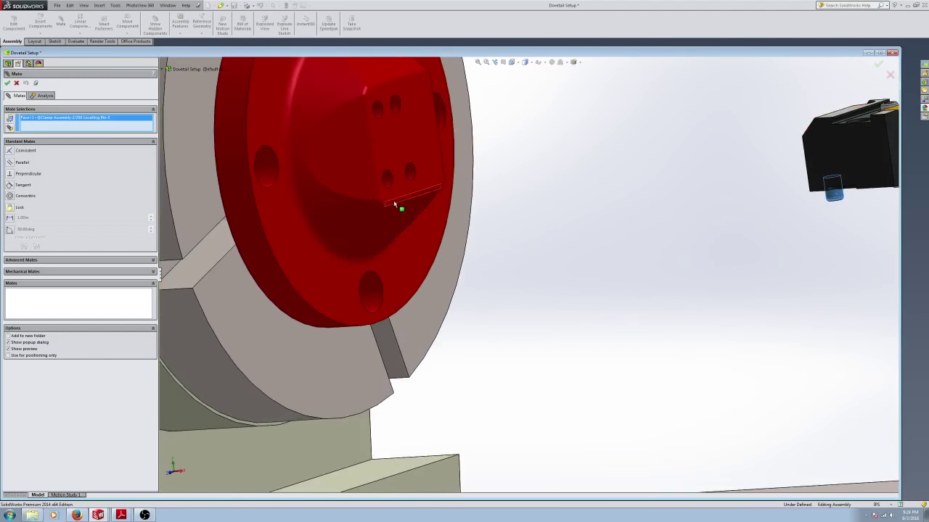
left_click(387, 177)
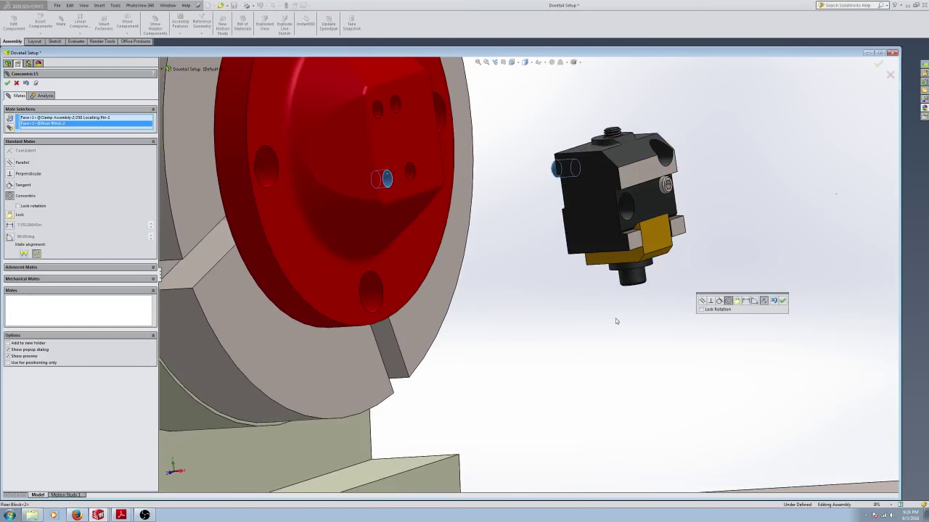
left_click(8, 83)
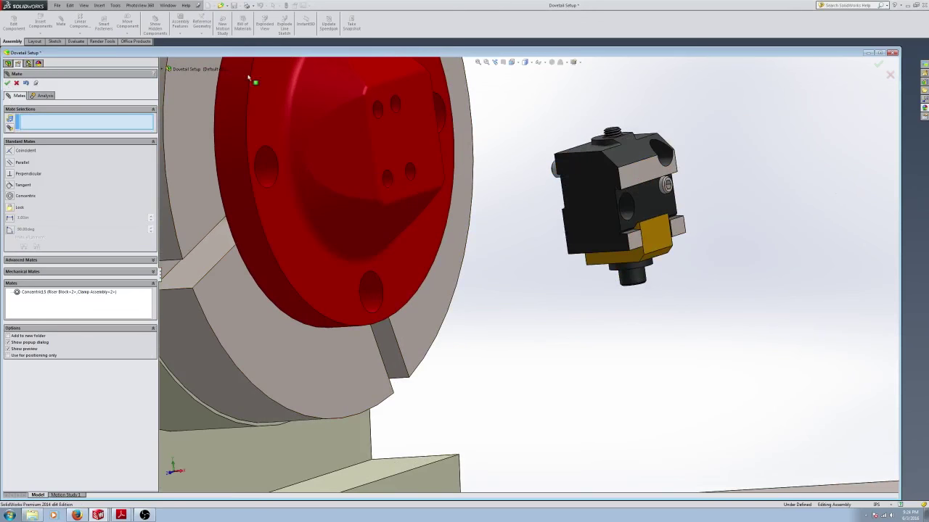
Step: Add a concentric mate between the boss face's upper-right hole and the clamp's second locating pin
left_click(398, 109)
middle_click_drag(399, 110, 636, 326)
left_click(575, 190)
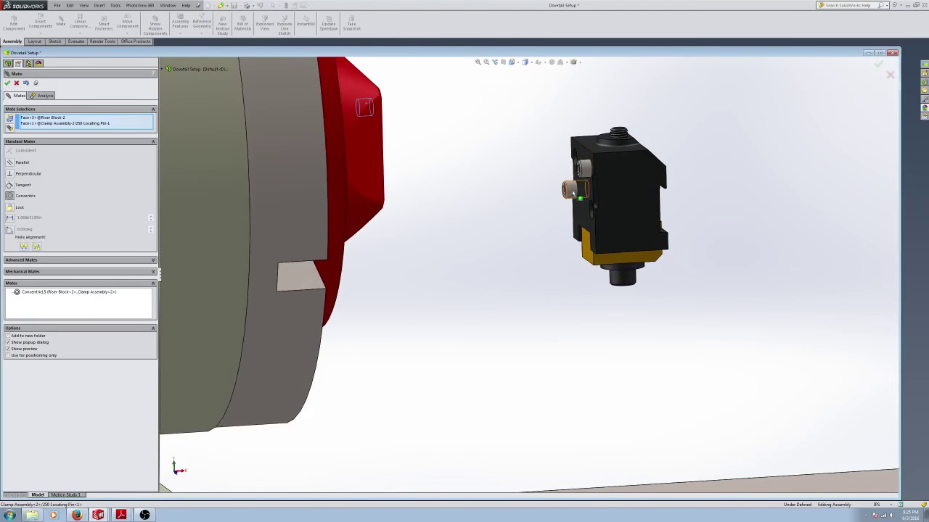
middle_click_drag(666, 288, 605, 294)
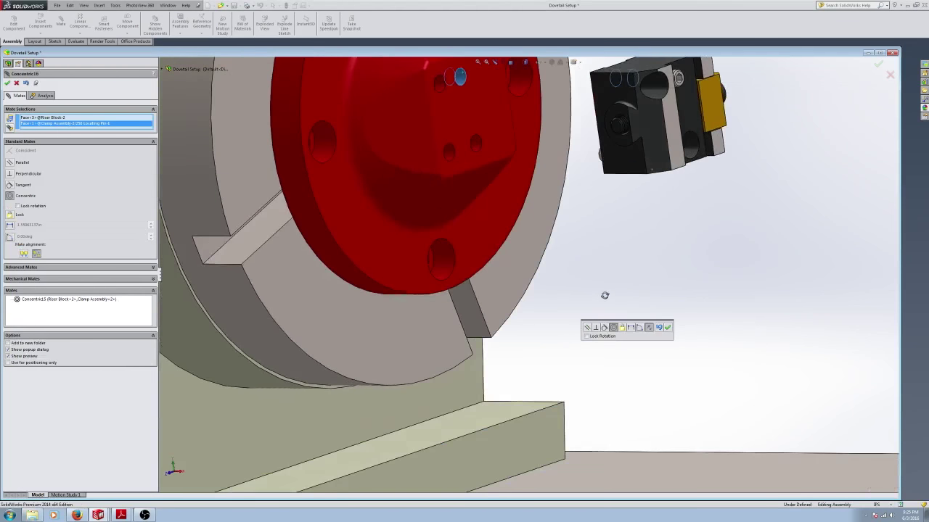
left_click(7, 83)
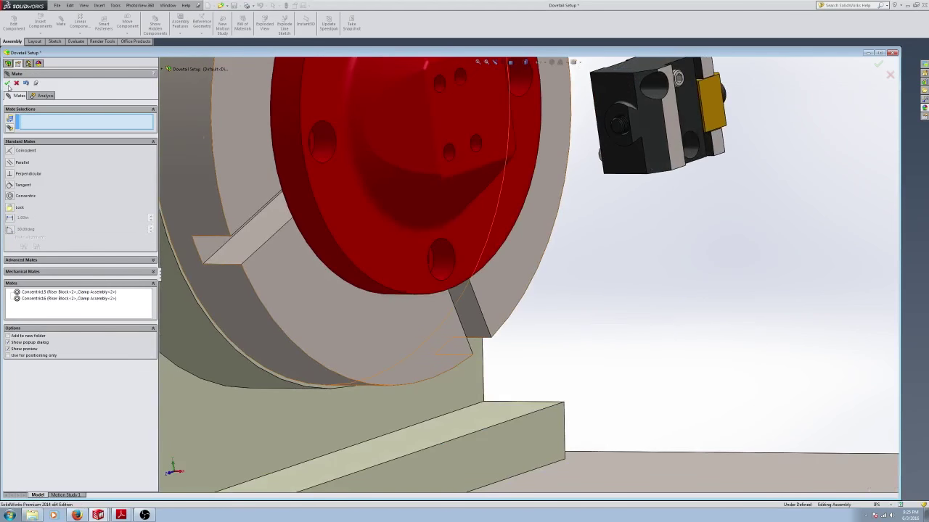
Step: Seat the clamp on the riser with a coincident mate between the square boss face and the clamp body's pin-side face
left_click(512, 134)
middle_click_drag(513, 134, 618, 151)
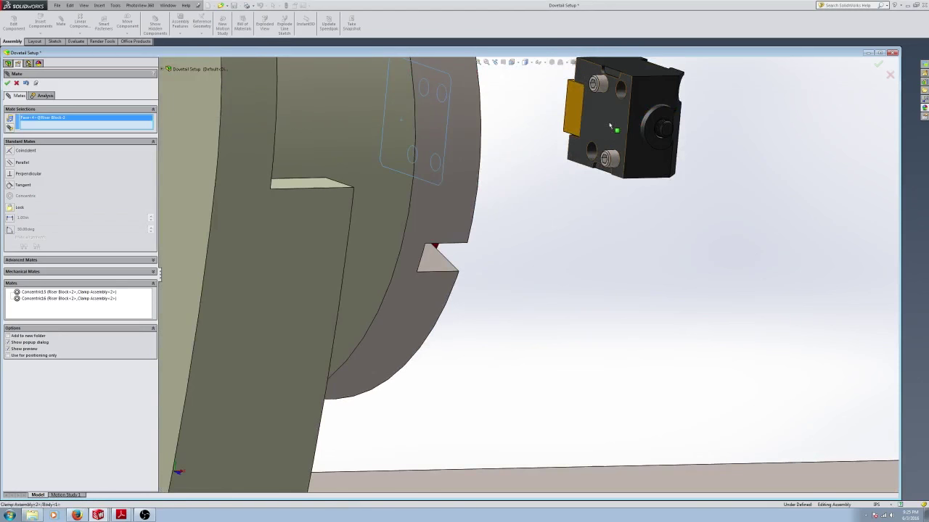
left_click(617, 152)
left_click(7, 83)
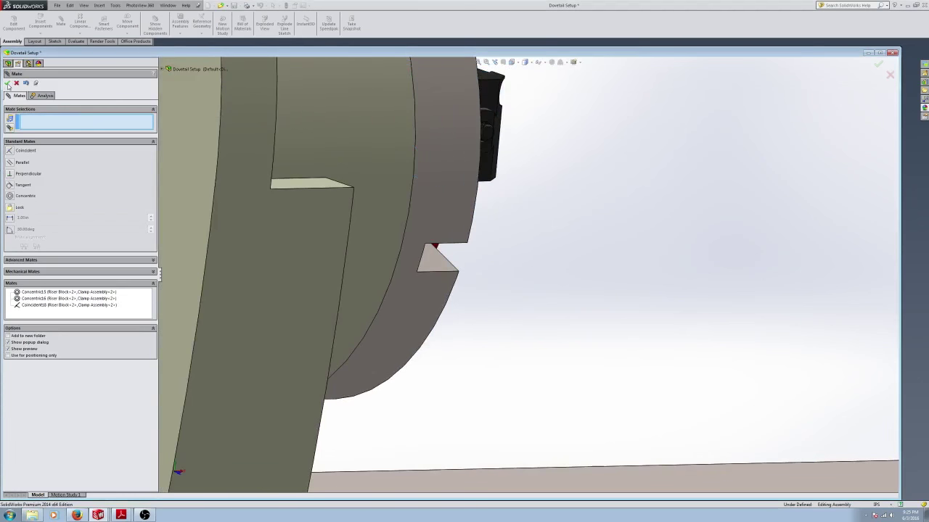
left_click(8, 83)
scroll(620, 234, "up", 10)
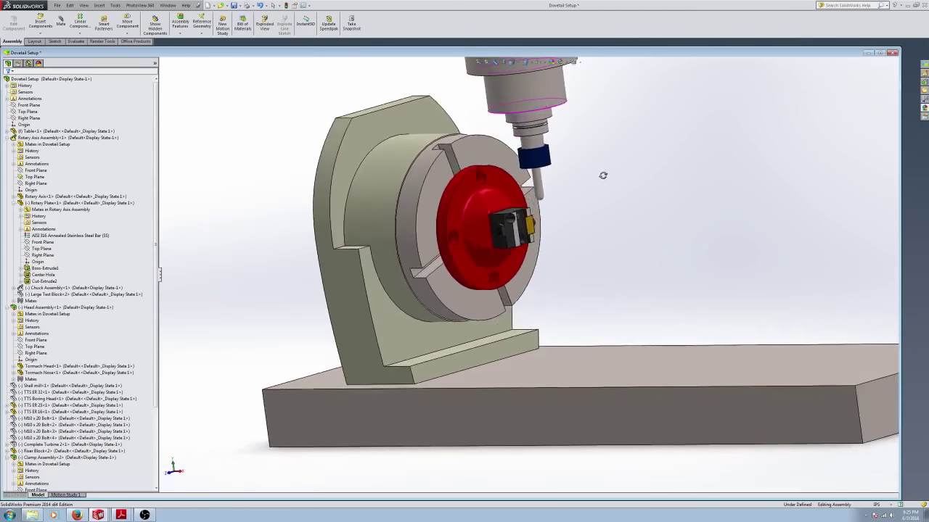
Step: Lower the spindle head until the tool reaches the clamp, and check the tool's clearance from the red Riser Block
middle_click_drag(602, 175, 595, 187)
left_click(440, 242)
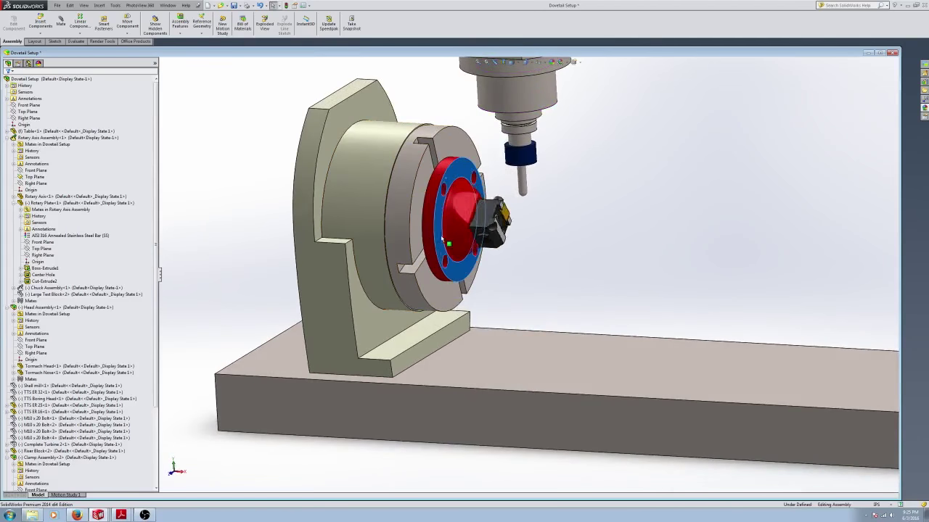
middle_click_drag(507, 247, 649, 294)
left_click(532, 100)
middle_click_drag(532, 99, 570, 177)
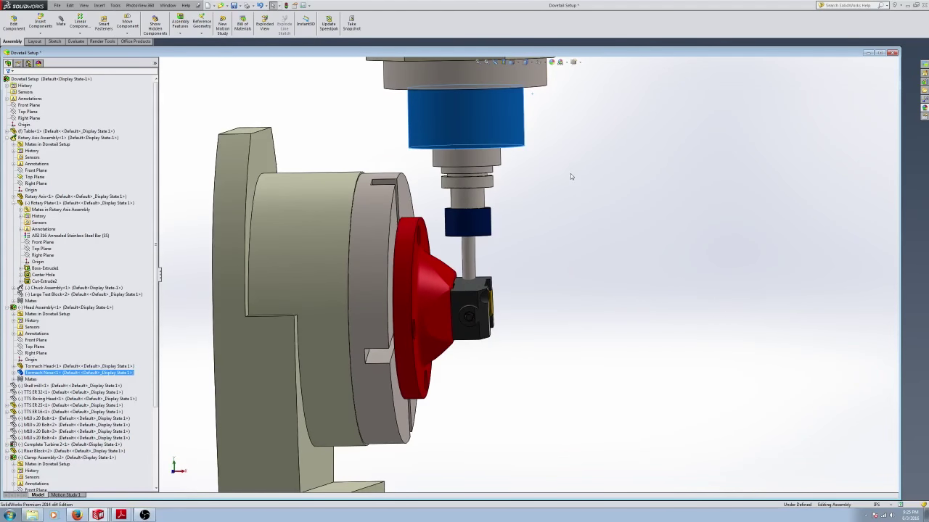
left_click_drag(465, 112, 475, 107)
scroll(474, 109, "down", 5)
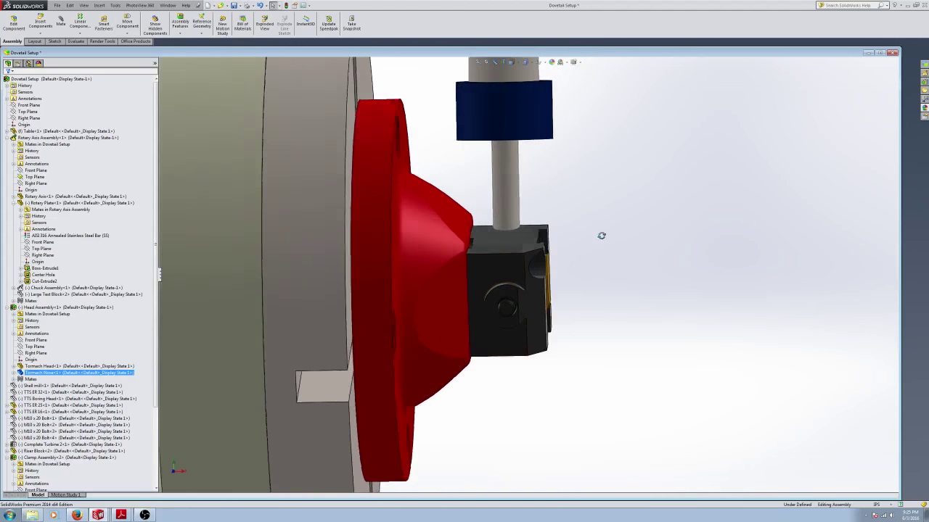
Step: Raise the spindle head so the tool tip sits at the clamp's upper face, and inspect the clearance from several sides
middle_click_drag(589, 238, 512, 203)
scroll(566, 241, "up", 2)
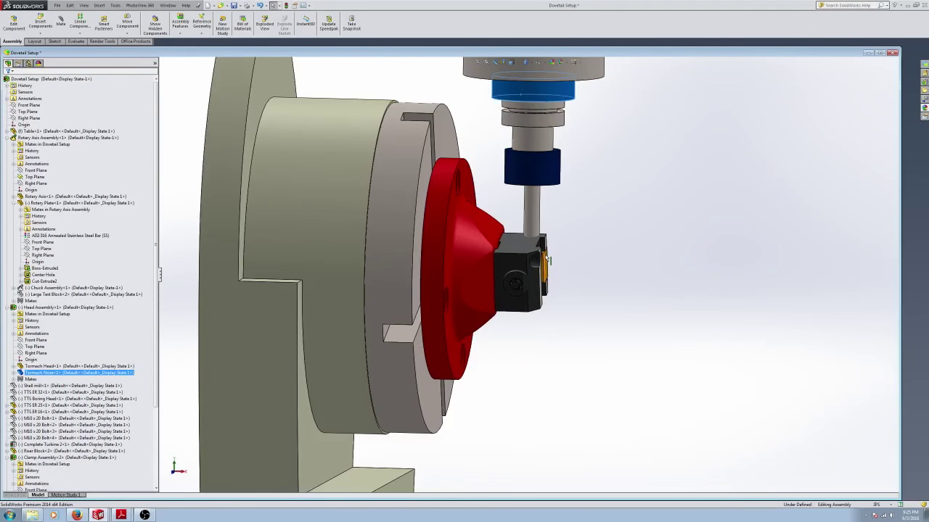
left_click_drag(539, 87, 547, 75)
middle_click_drag(594, 224, 597, 208)
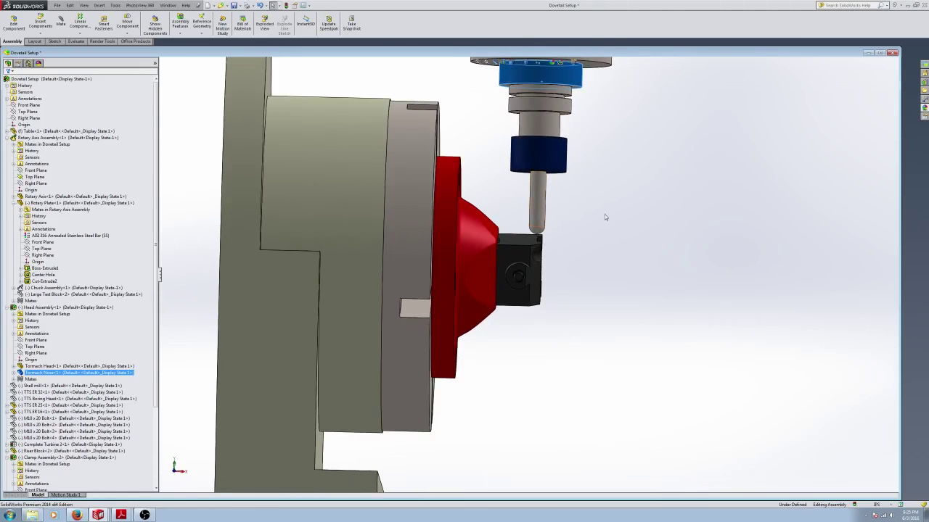
middle_click_drag(604, 214, 592, 236)
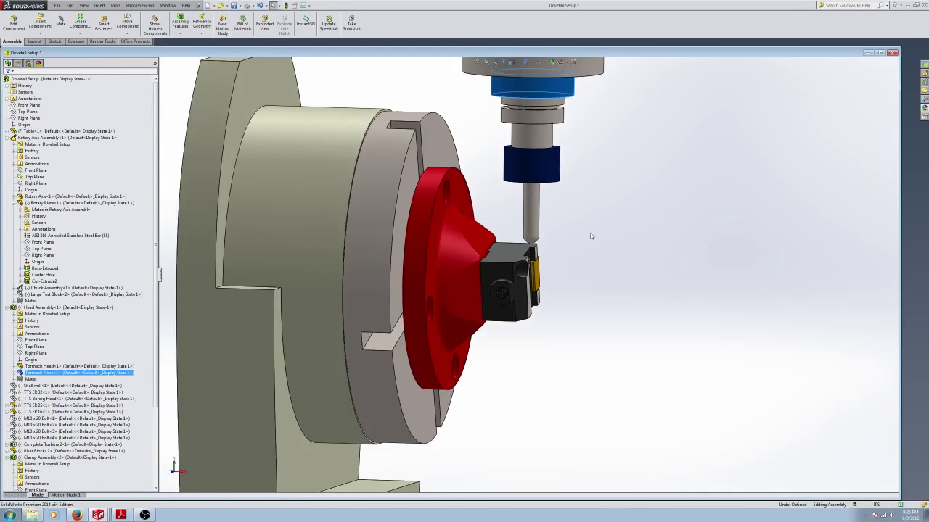
middle_click_drag(591, 236, 615, 263)
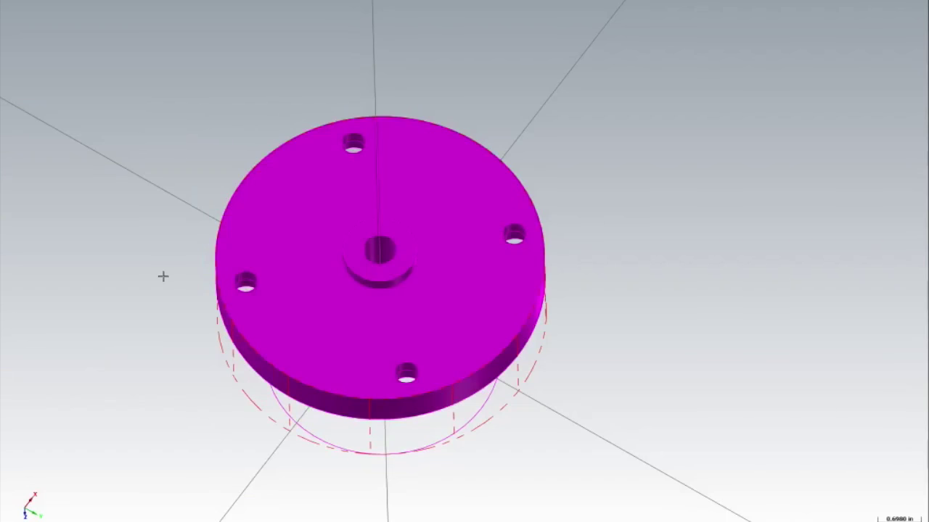
Step: Switch to the riser's CAM model and examine its flat underside, the round locating boss, the center bore and the bolt holes
mouse_move(131, 328)
middle_mouse_down()
mouse_move(145, 337)
mouse_move(145, 317)
mouse_move(141, 370)
mouse_move(184, 353)
middle_mouse_up()
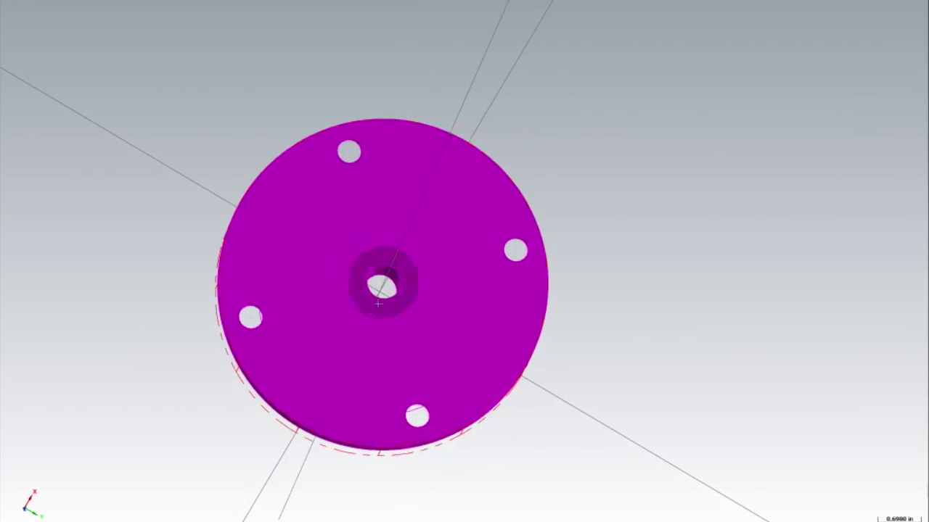
mouse_move(367, 426)
middle_mouse_down()
mouse_move(372, 436)
mouse_move(369, 386)
mouse_move(357, 422)
middle_mouse_up()
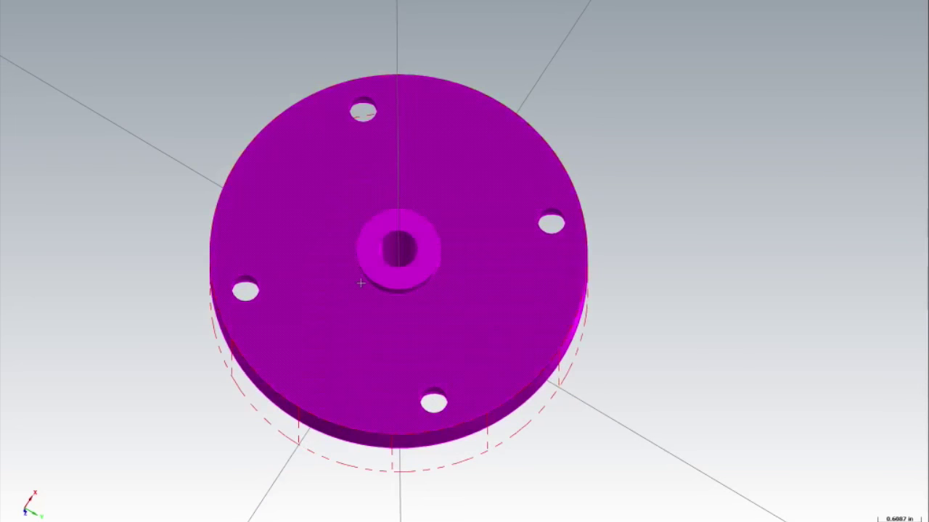
middle_click_drag(351, 318, 353, 314)
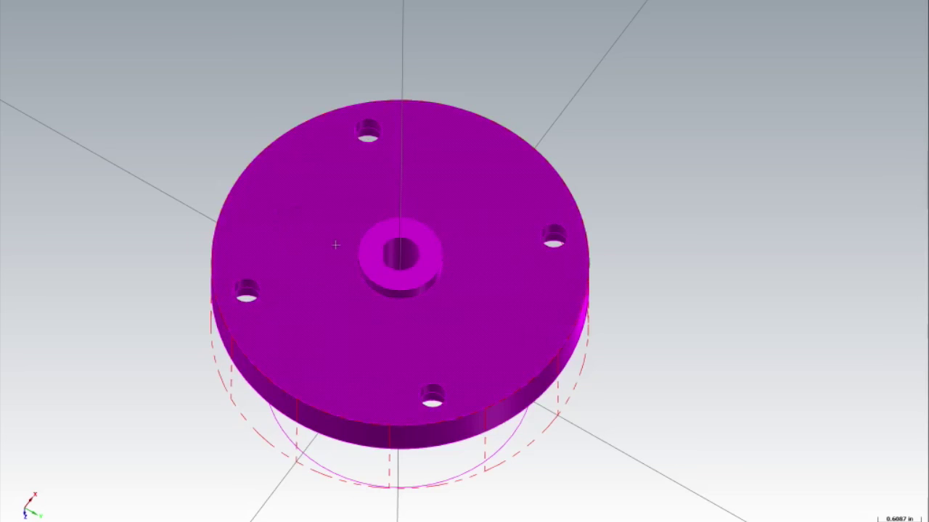
left_click(404, 265)
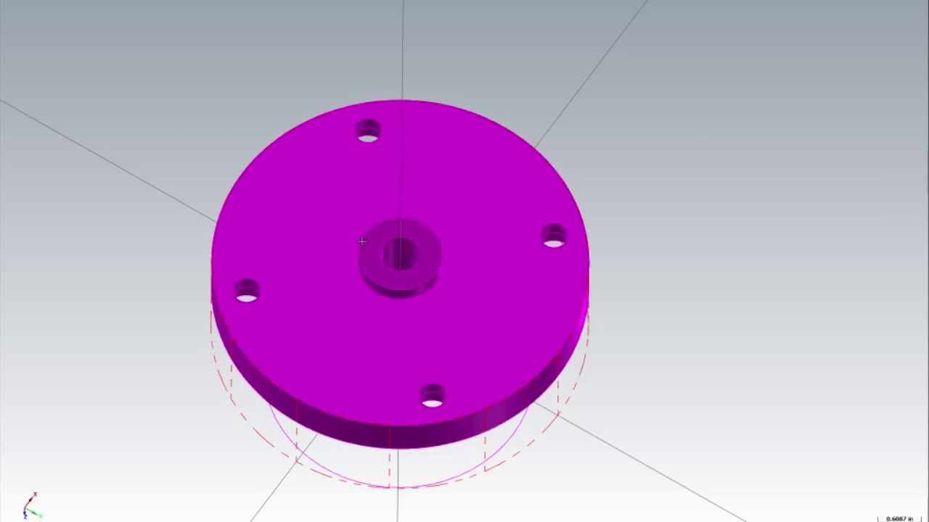
left_click_drag(362, 242, 385, 256)
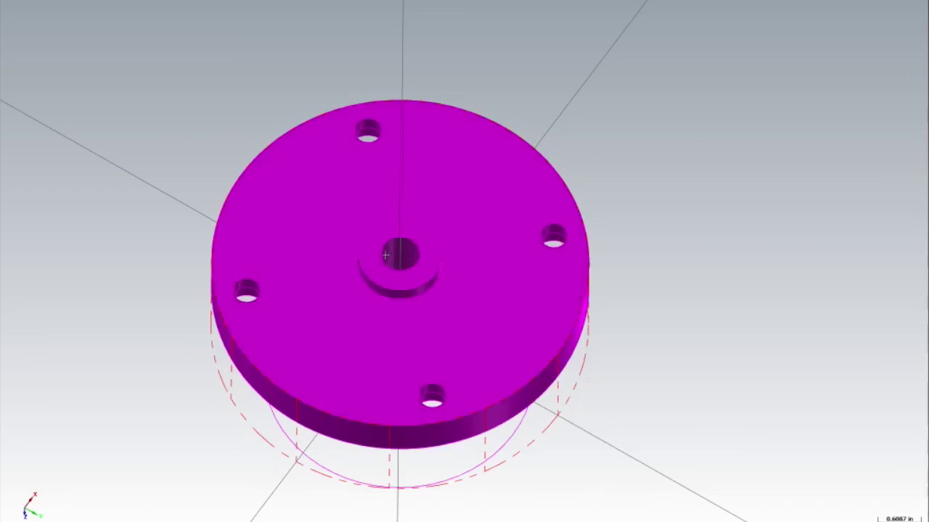
key("ctrl+z")
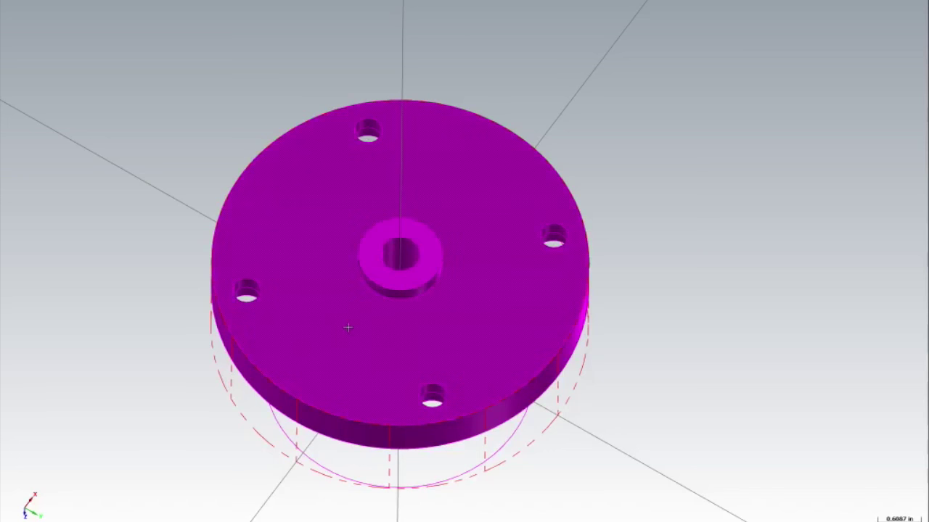
middle_click_drag(366, 341, 370, 320)
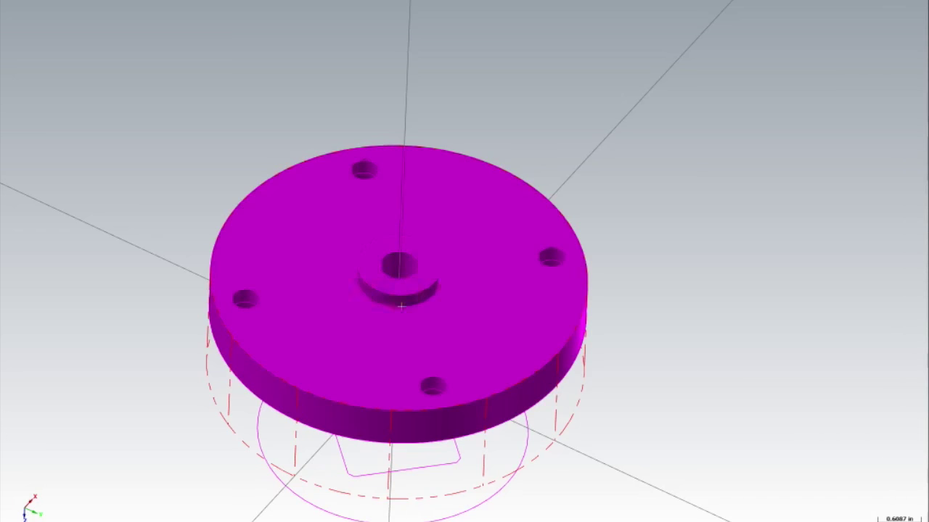
left_click(400, 262)
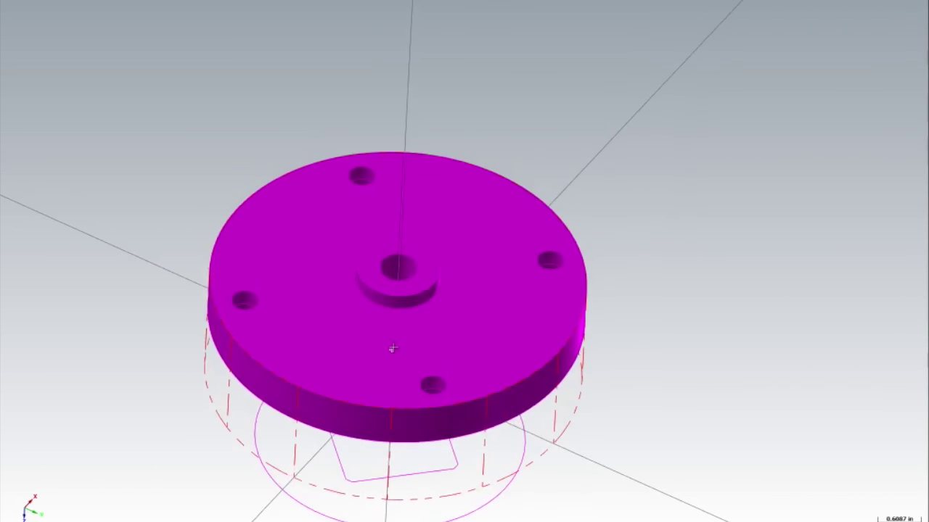
middle_click_drag(393, 350, 612, 339)
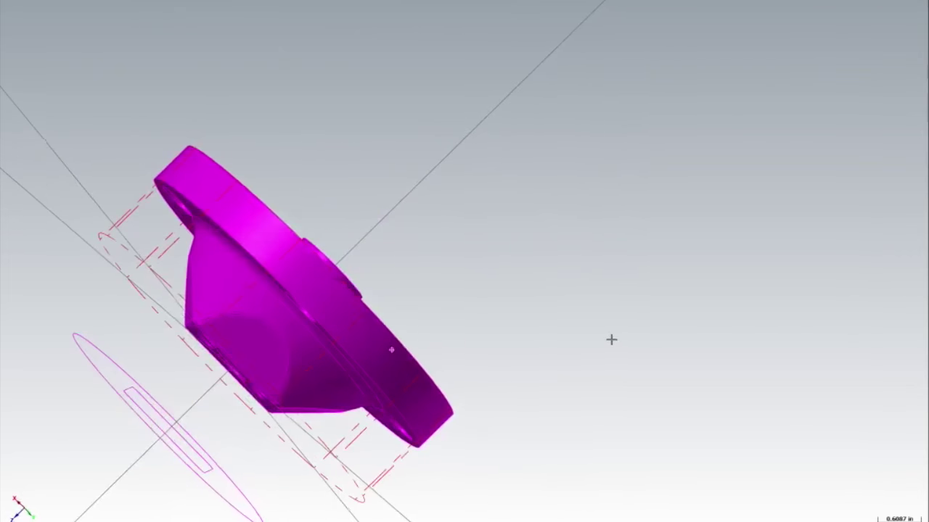
key("Home")
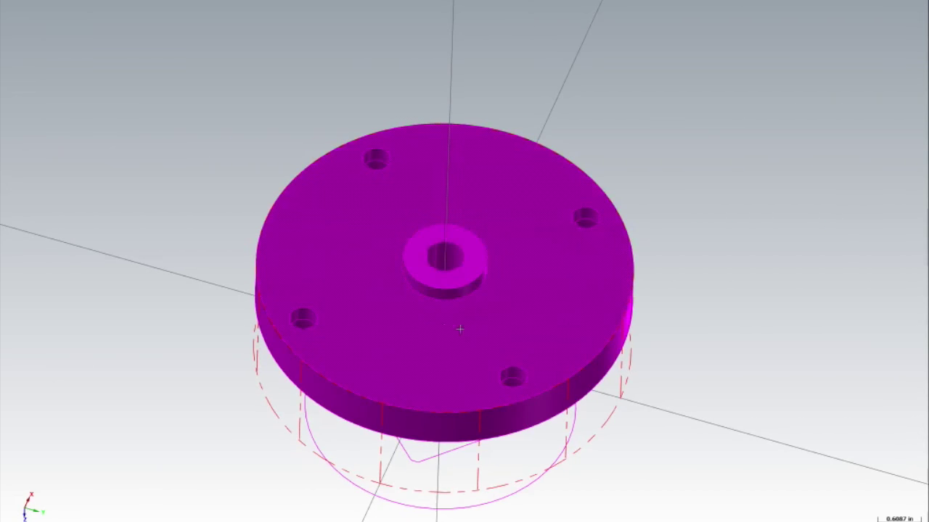
mouse_move(444, 330)
middle_mouse_down()
mouse_move(440, 350)
mouse_move(464, 338)
middle_mouse_up()
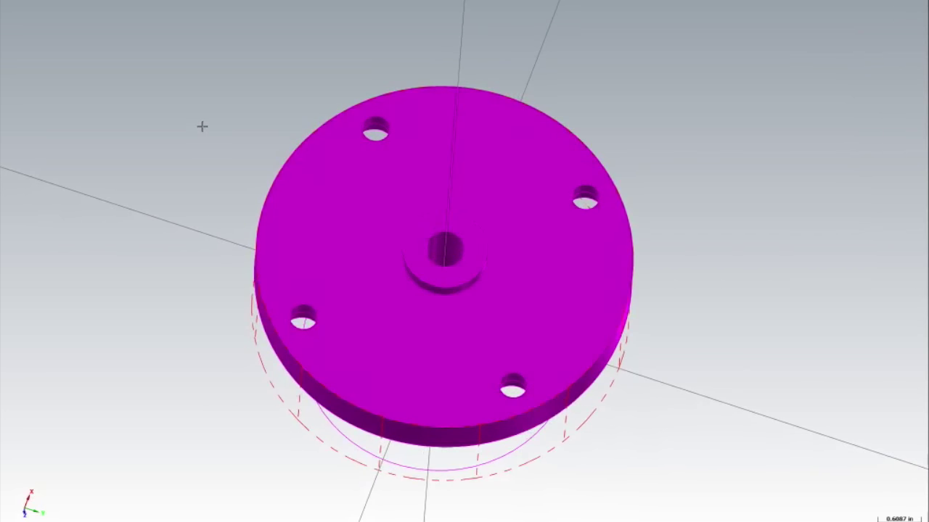
Step: Examine the riser's clamp side: the square boss face with its small holes, the counterbored bolt holes and the tapered flats
mouse_move(201, 127)
middle_mouse_down()
mouse_move(210, 325)
mouse_move(229, 415)
mouse_move(238, 415)
mouse_move(222, 385)
mouse_move(233, 384)
middle_mouse_up()
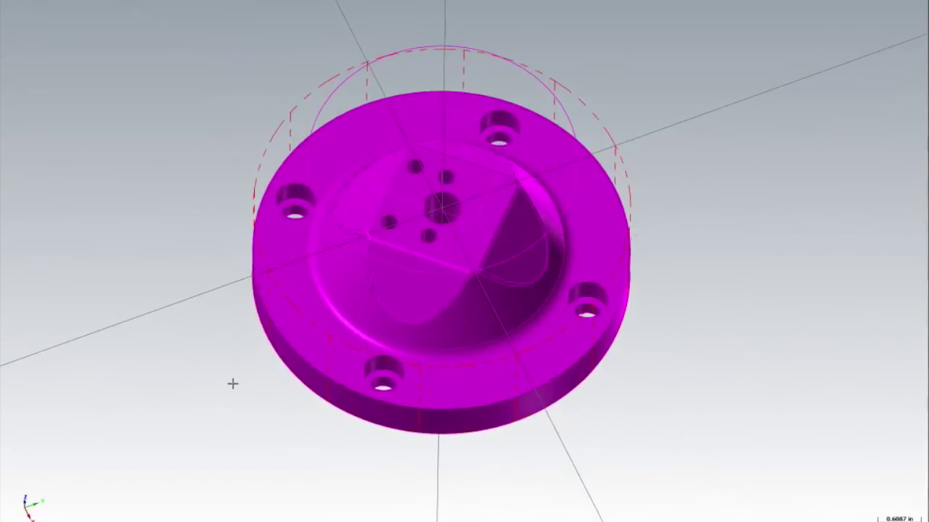
scroll(293, 215, "up", 2)
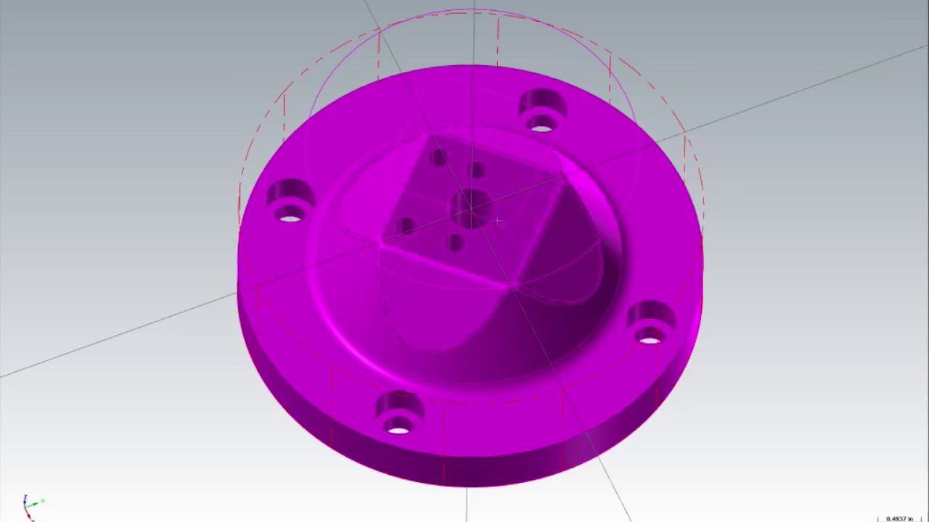
middle_click_drag(501, 227, 498, 214)
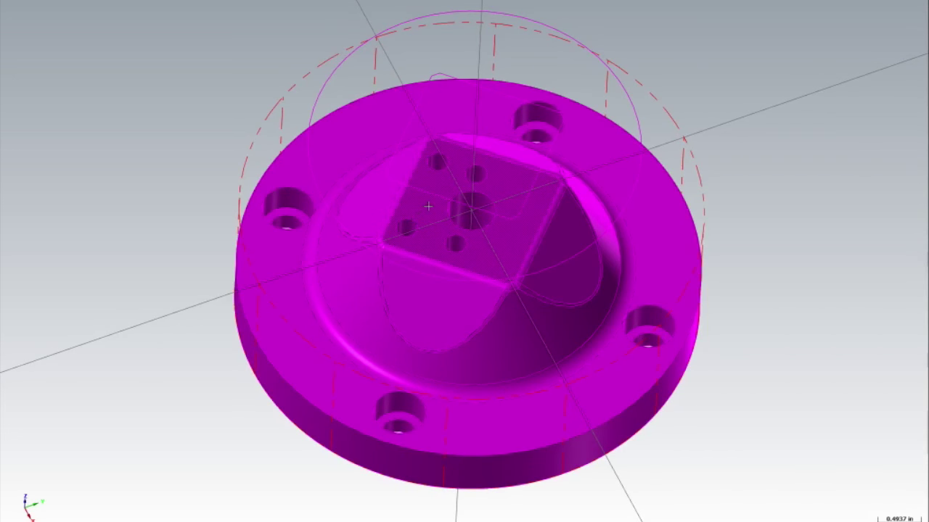
middle_click_drag(432, 237, 432, 229)
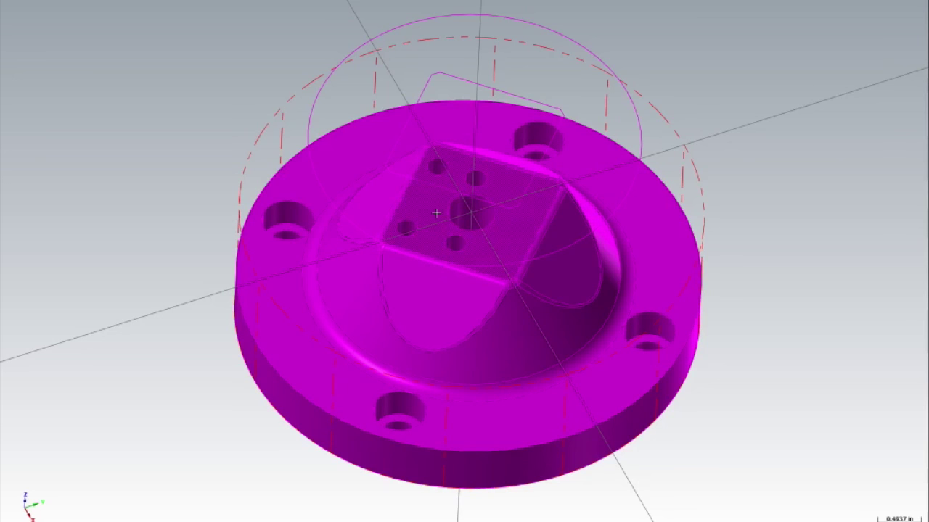
key("Delete")
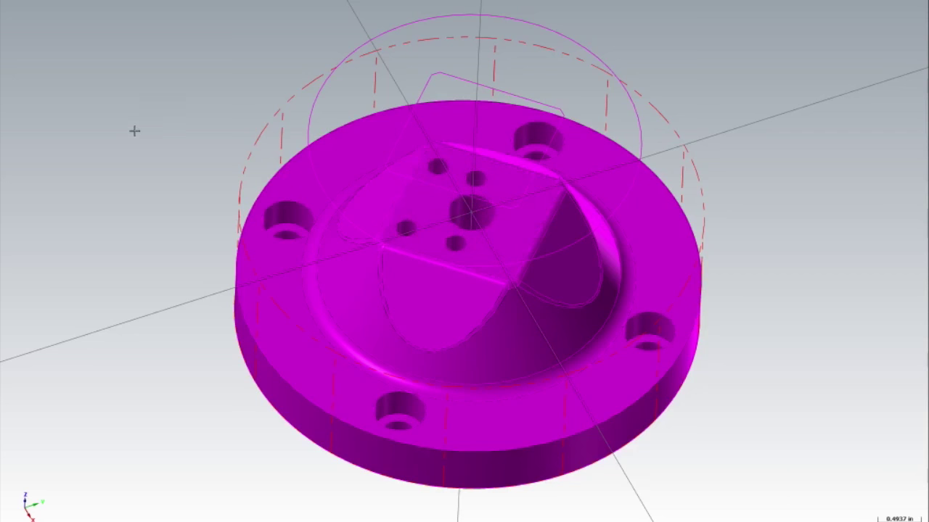
mouse_move(138, 145)
middle_mouse_down()
mouse_move(145, 137)
mouse_move(142, 151)
middle_mouse_up()
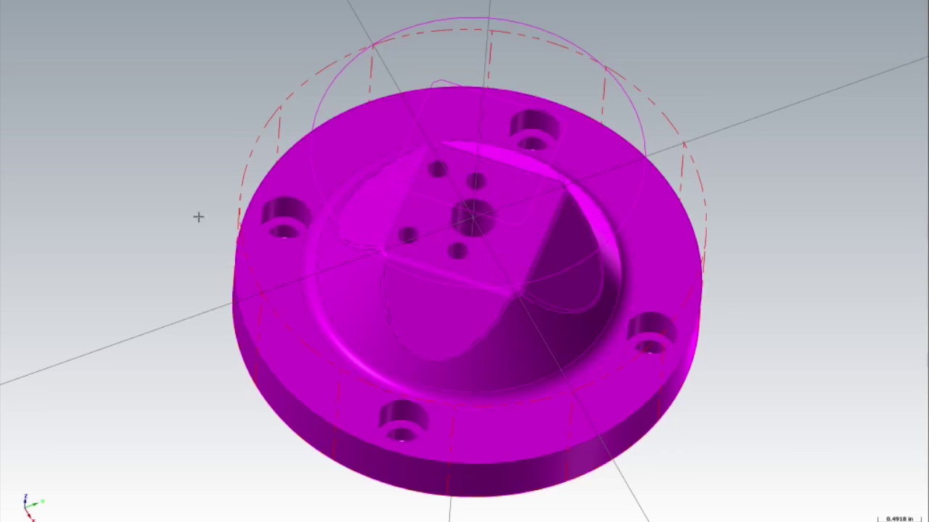
middle_click_drag(199, 215, 193, 204)
scroll(475, 180, "down", 1)
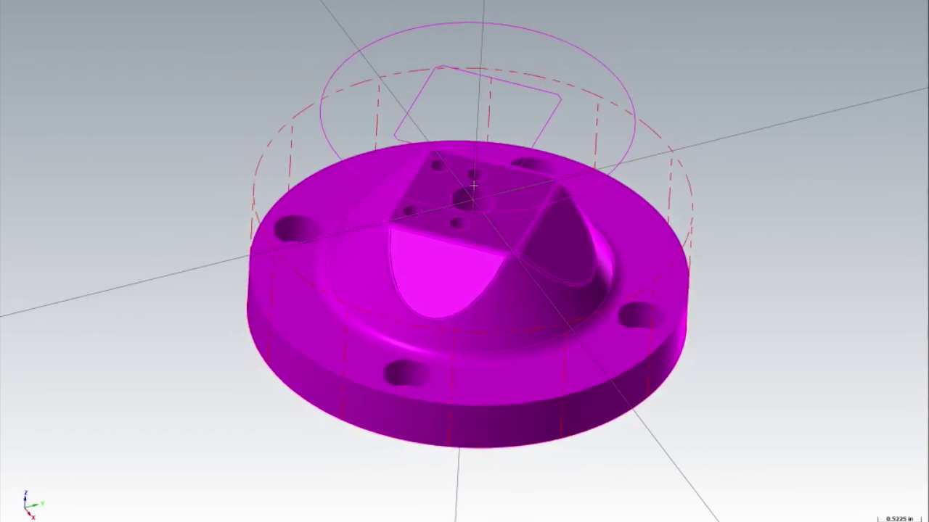
mouse_move(483, 199)
middle_mouse_down()
mouse_move(445, 182)
mouse_move(479, 156)
mouse_move(450, 181)
mouse_move(444, 170)
mouse_move(449, 247)
mouse_move(435, 265)
mouse_move(372, 250)
mouse_move(387, 236)
middle_mouse_up()
scroll(449, 270, "up", 3)
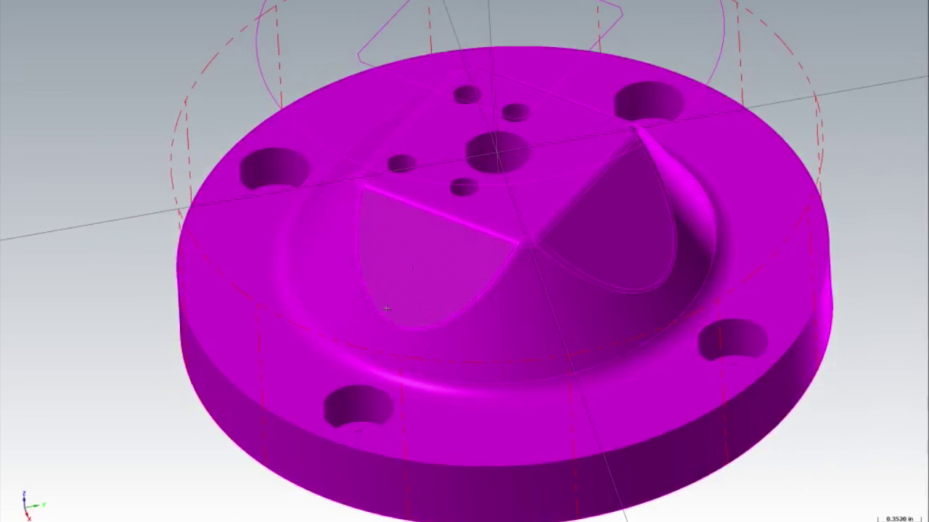
middle_click_drag(432, 214, 423, 265)
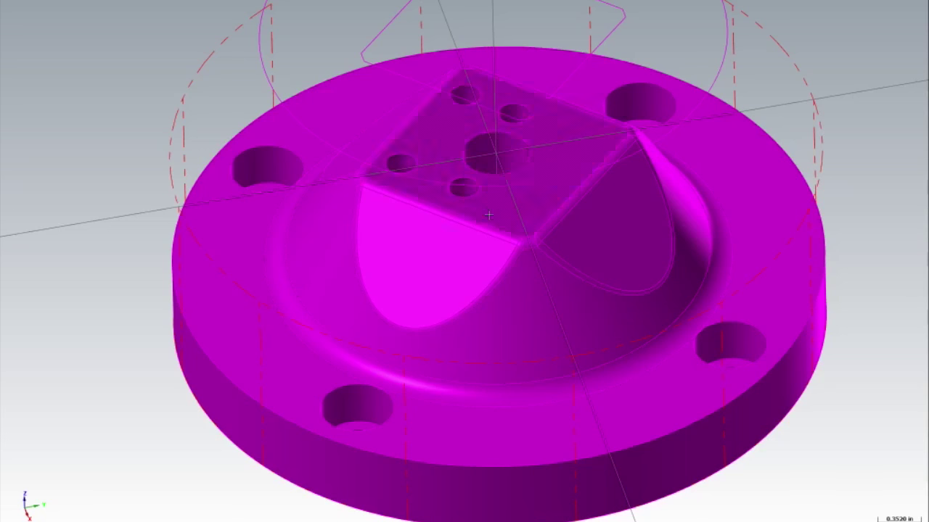
mouse_move(439, 290)
middle_mouse_down()
mouse_move(434, 270)
mouse_move(444, 300)
middle_mouse_up()
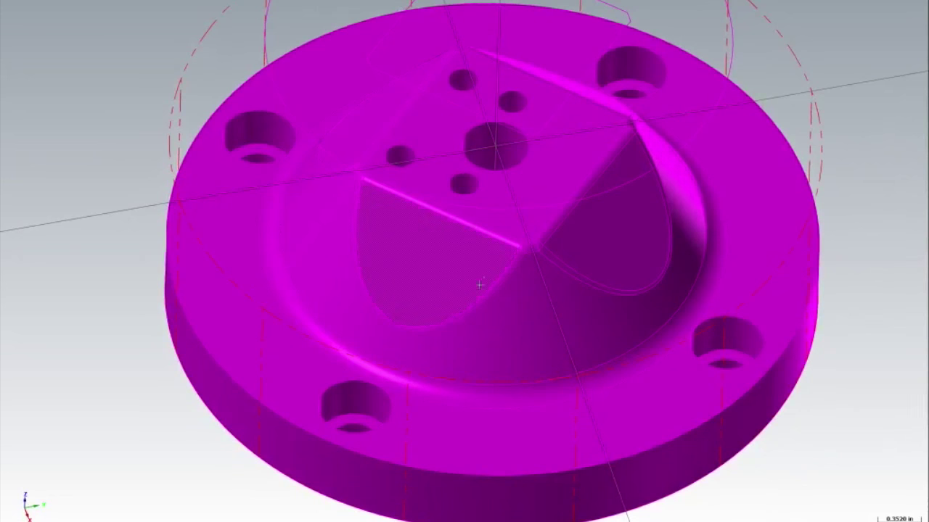
middle_click_drag(503, 265, 511, 301)
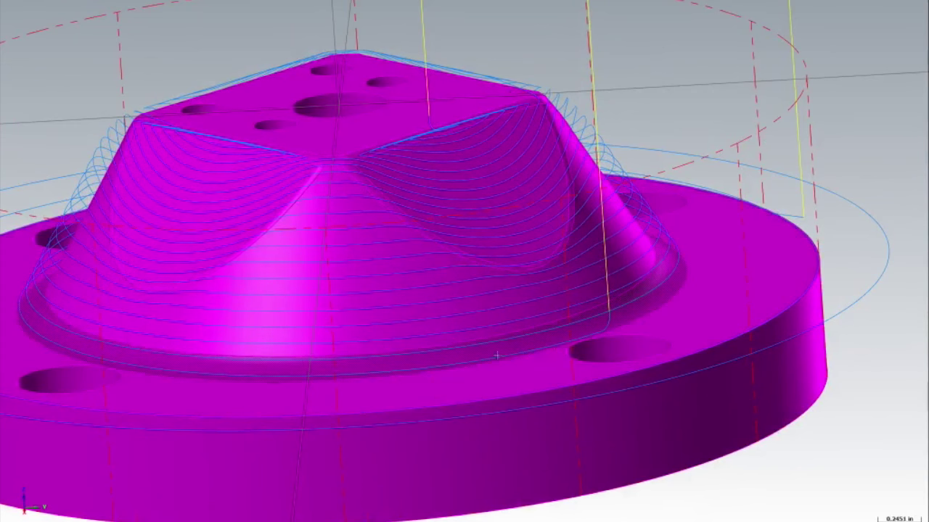
Step: Inspect the coarse and fine contour toolpaths wrapped around the riser's tapered boss and its flats
middle_click_drag(559, 334, 567, 337)
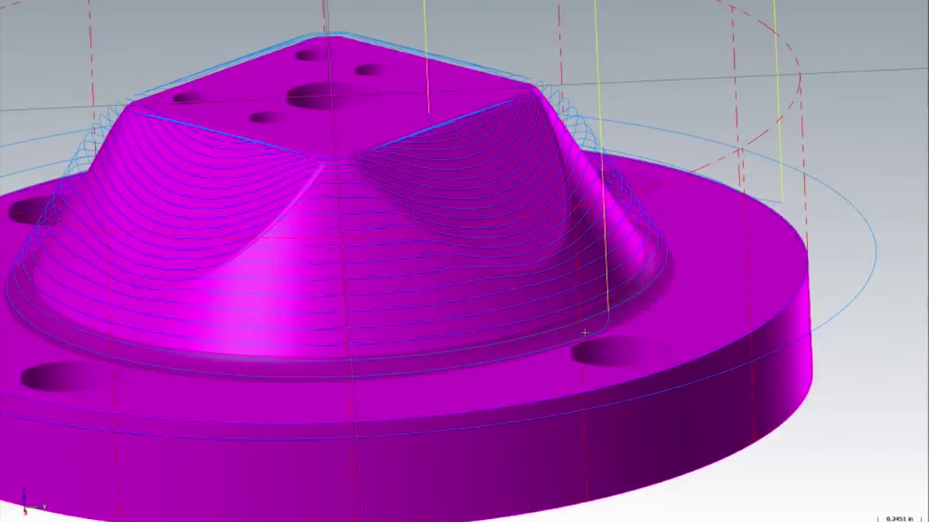
scroll(396, 316, "down", 5)
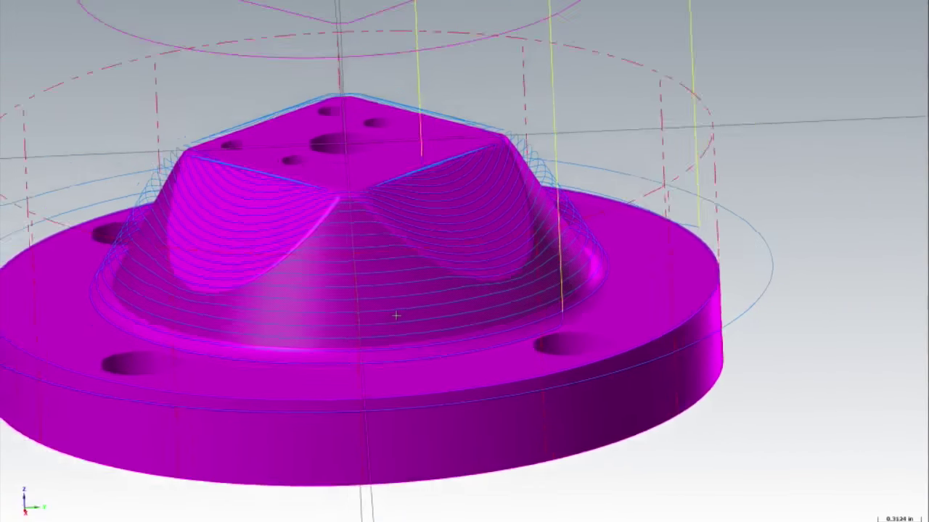
middle_click_drag(394, 314, 373, 258)
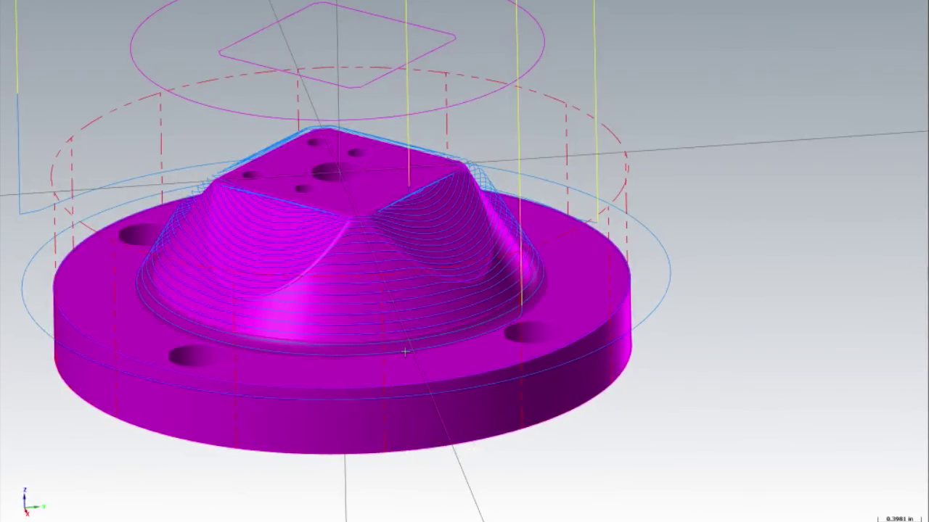
scroll(380, 332, "down", 2)
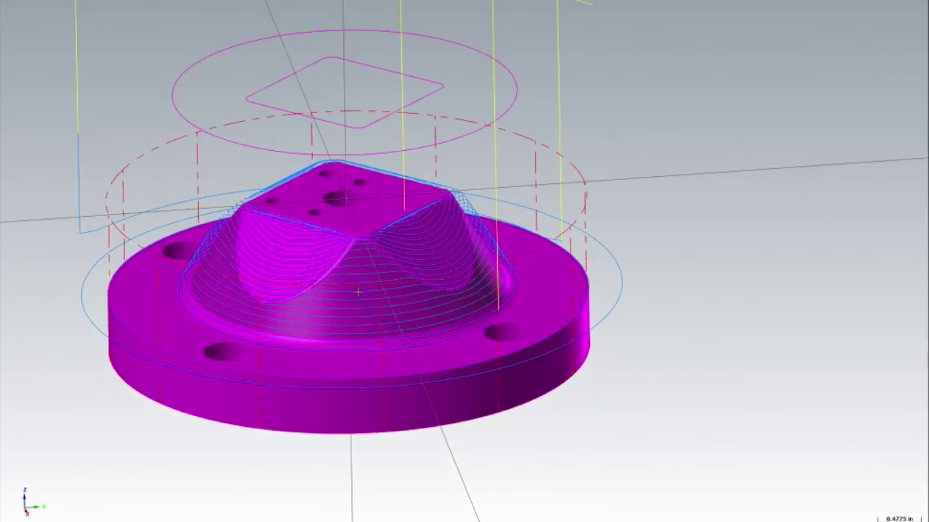
scroll(358, 292, "up", 3)
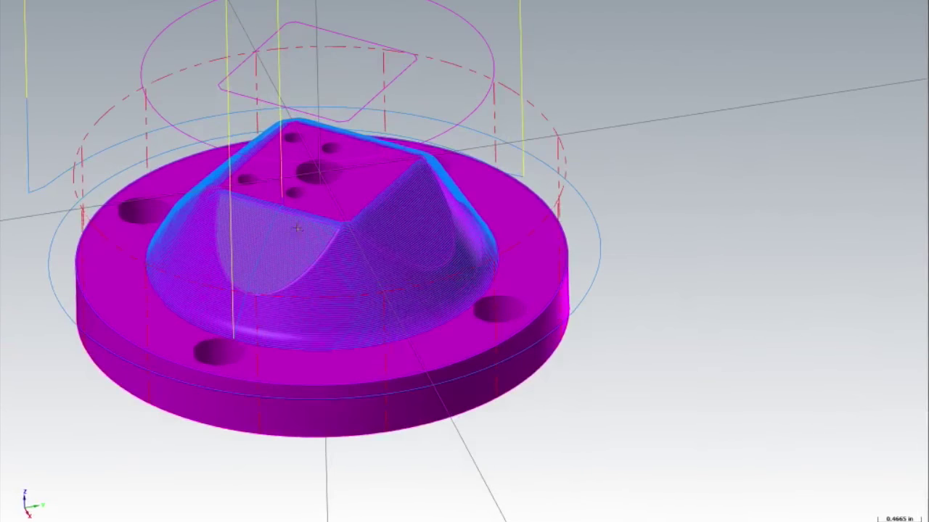
scroll(290, 232, "up", 2)
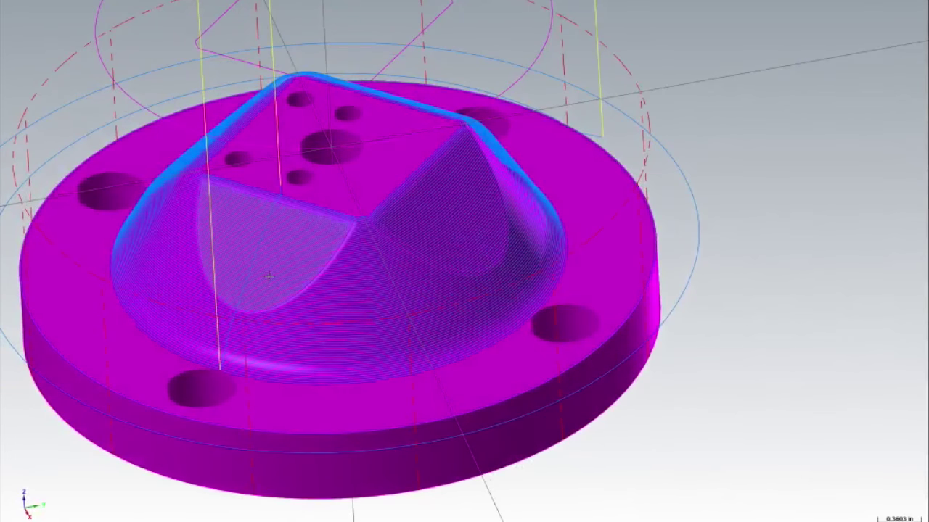
Step: Examine the fine surface toolpath's pass spacing close up, from the square top edges down the flats to the boss's base fillet
scroll(269, 274, "up", 2)
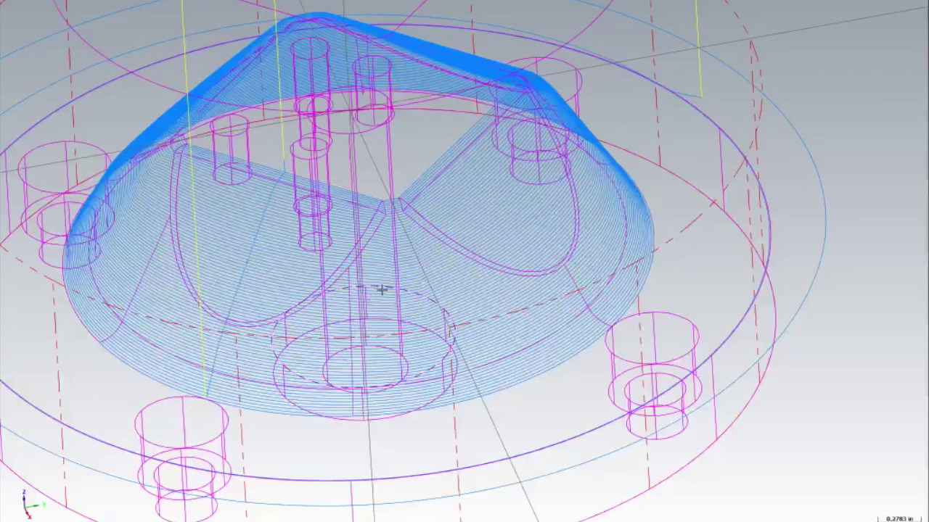
scroll(381, 290, "down", 2)
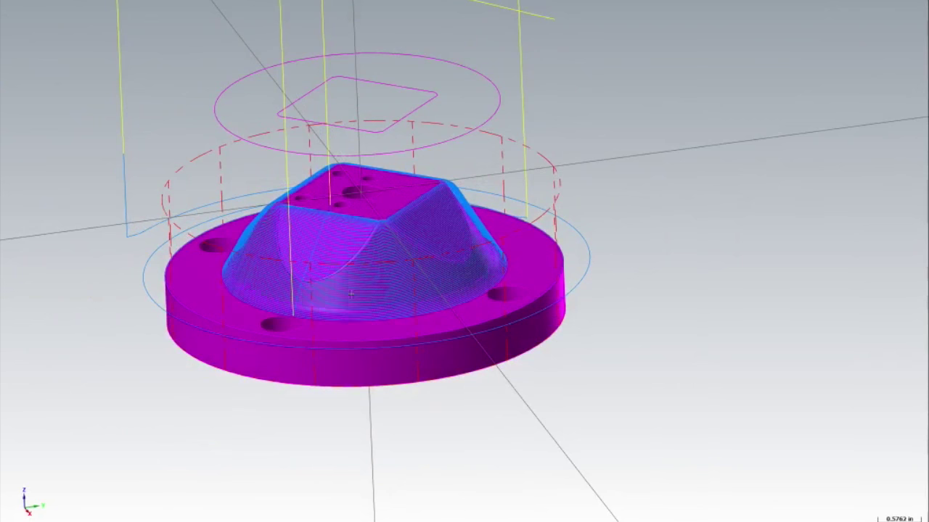
middle_click_drag(343, 308, 331, 229)
scroll(330, 223, "up", 3)
scroll(330, 223, "up", 6)
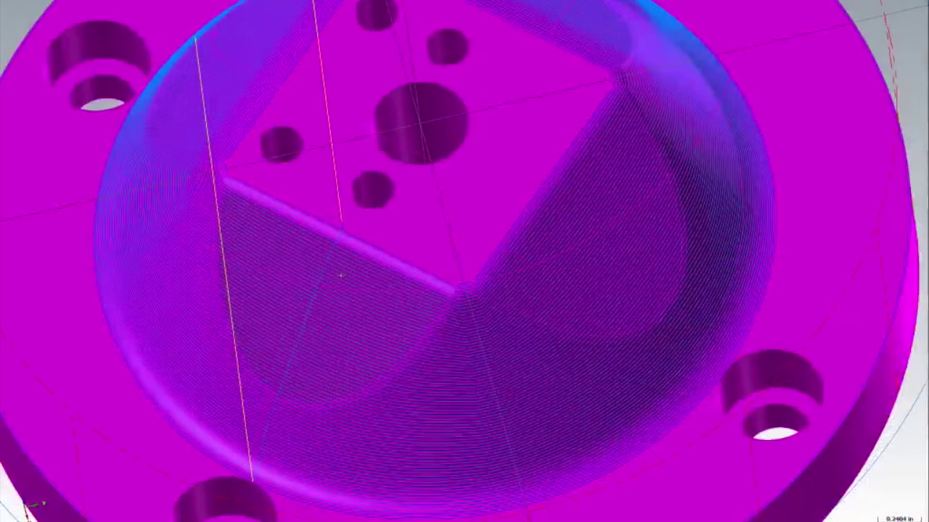
middle_click_drag(310, 370, 294, 457)
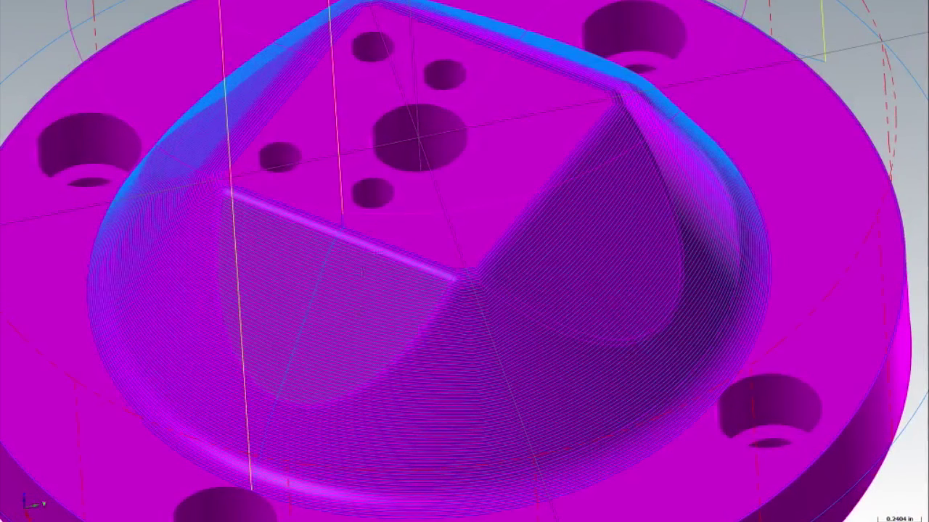
scroll(398, 233, "down", 2)
scroll(396, 232, "down", 5)
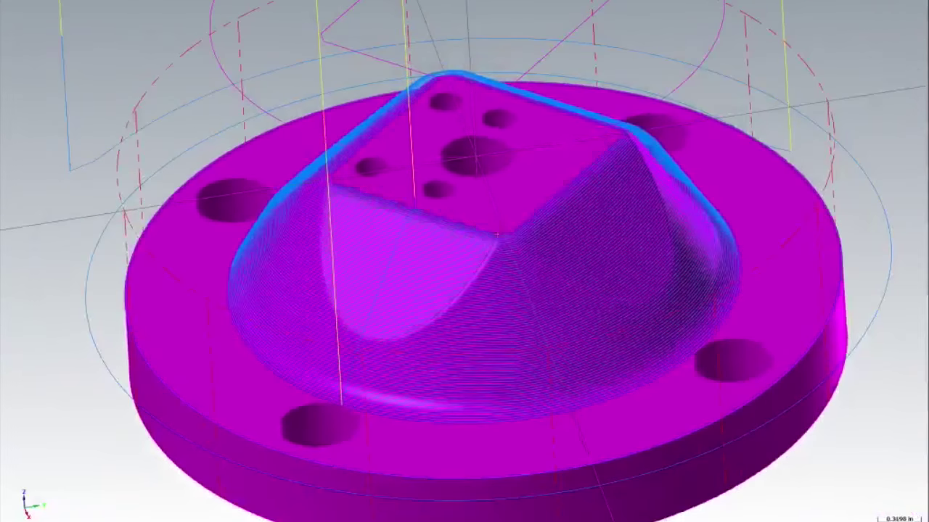
scroll(535, 212, "up", 2)
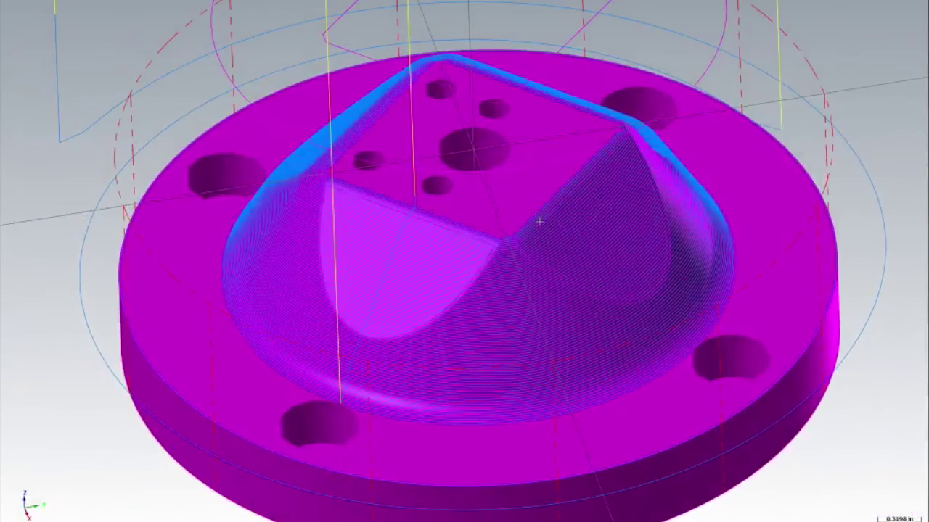
scroll(535, 212, "down", 4)
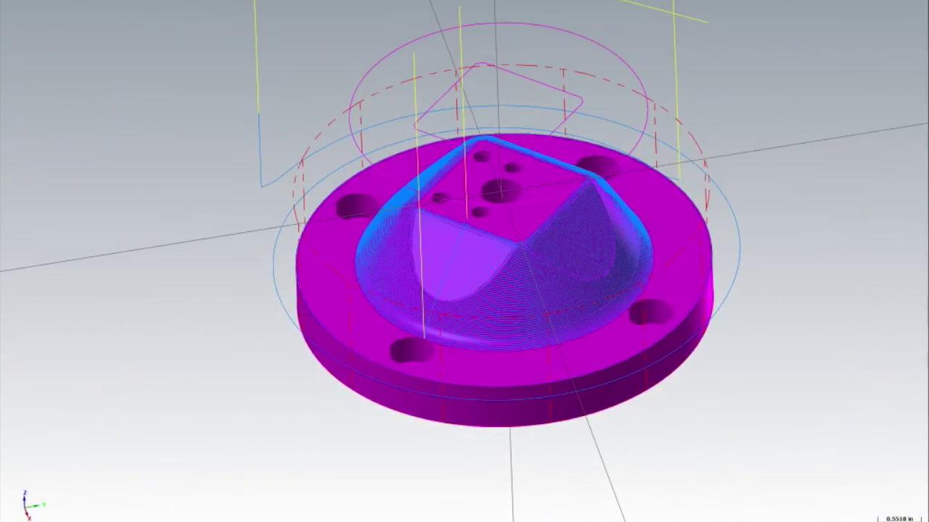
middle_click_drag(274, 218, 322, 269)
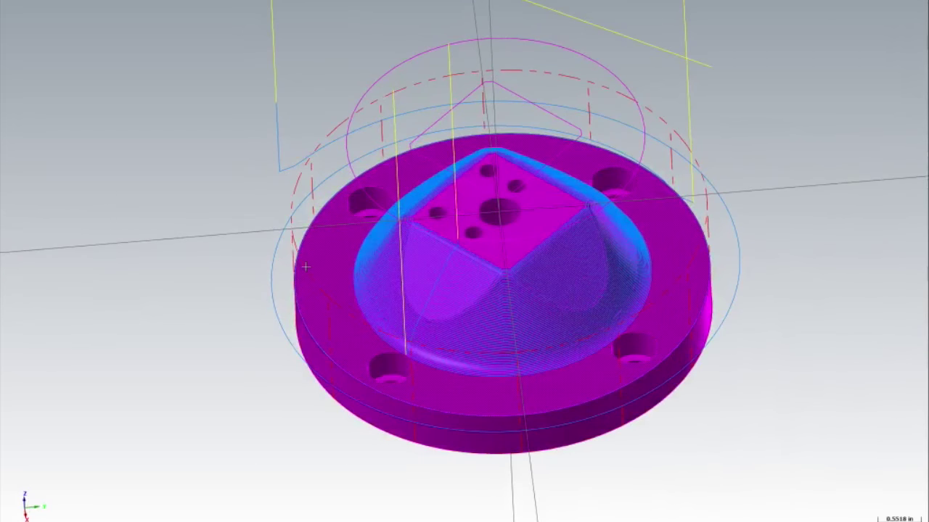